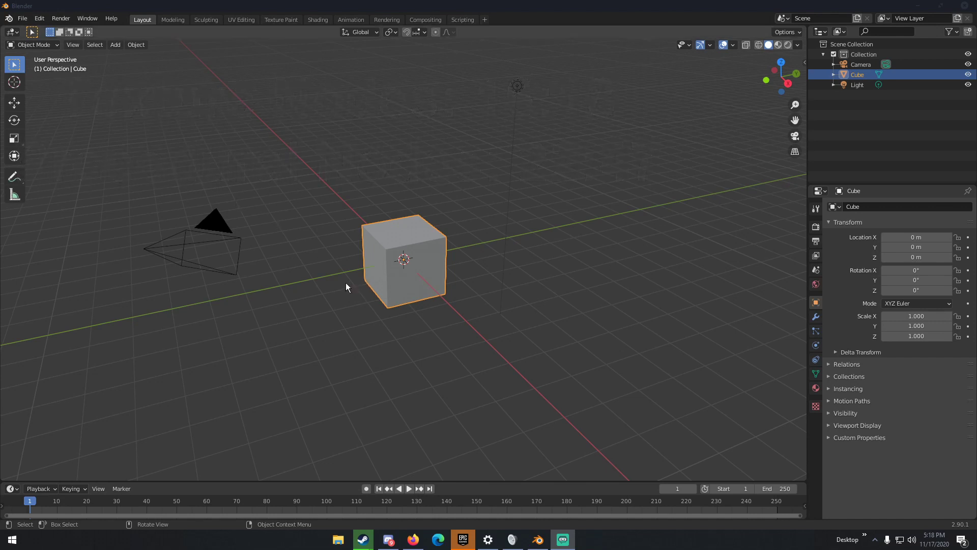
- Look at the Shading workspace and return to the Layout workspace
left_click(317, 20)
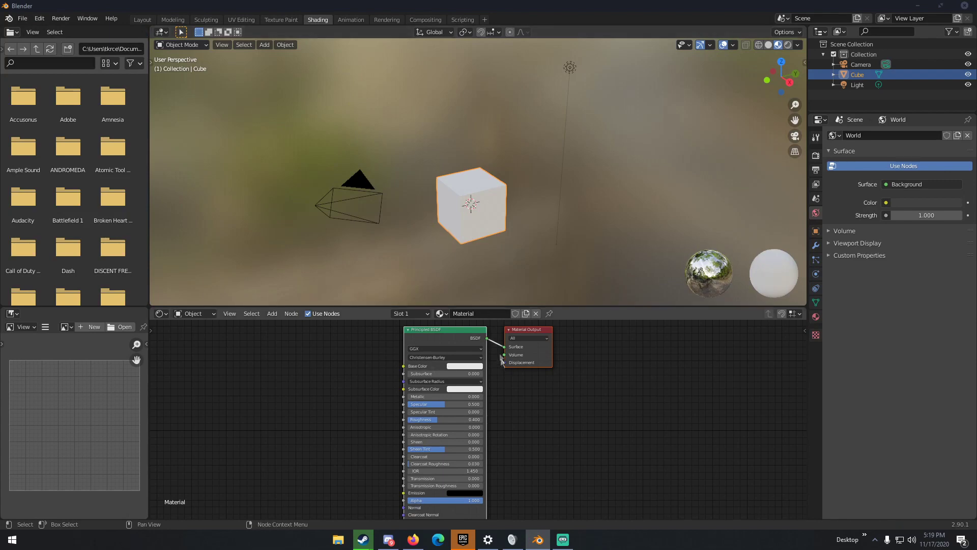
left_click(142, 19)
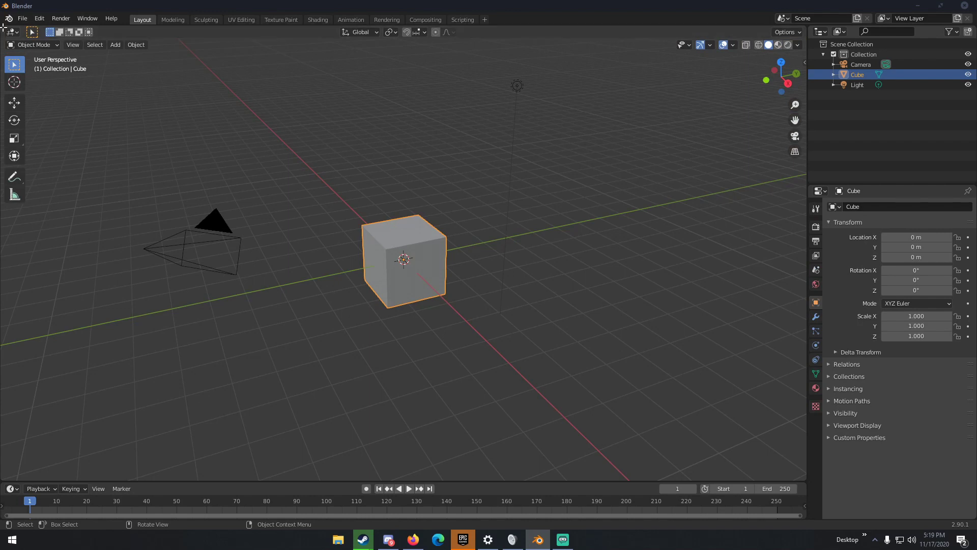
- Split the 3D viewport vertically and turn the new area into a Shader Editor with its sidebar hidden
left_click_drag(4, 28, 297, 27)
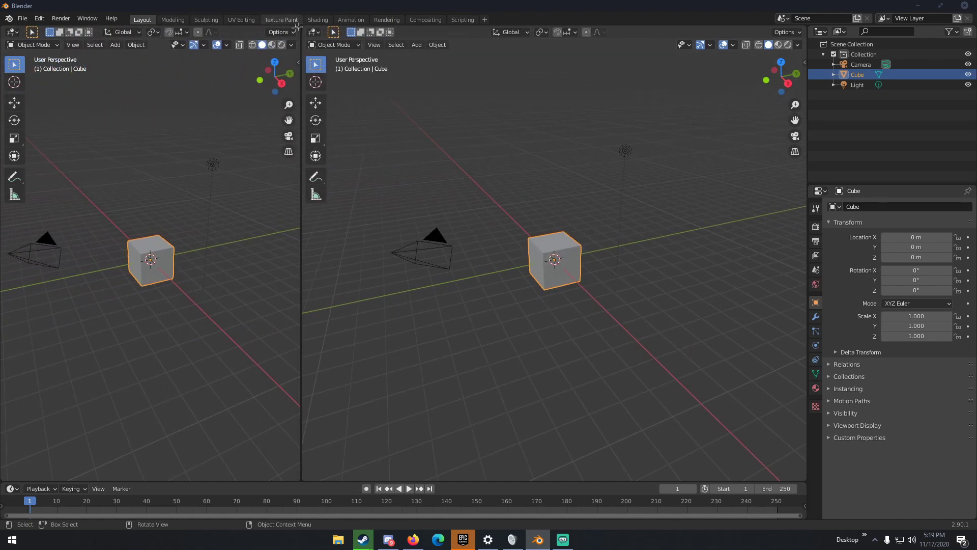
left_click(12, 33)
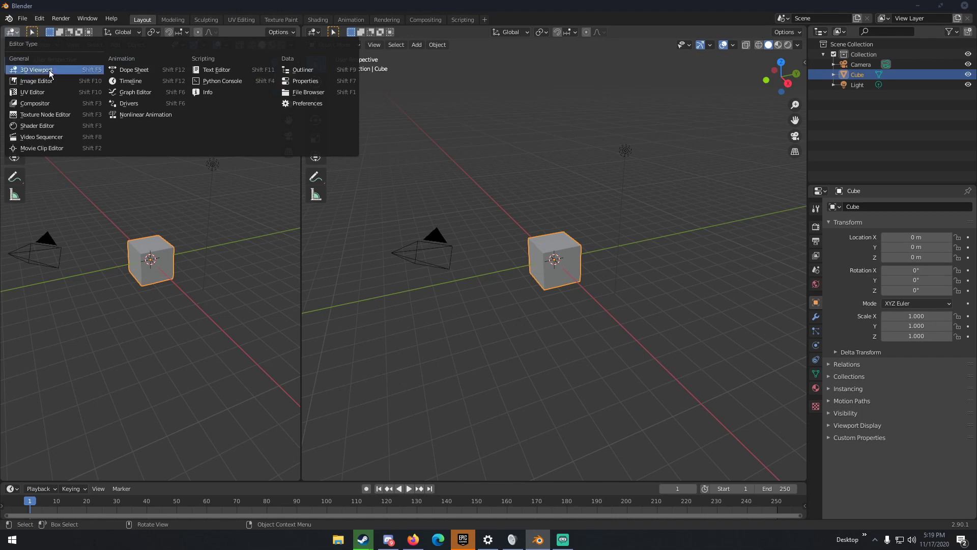
left_click(35, 128)
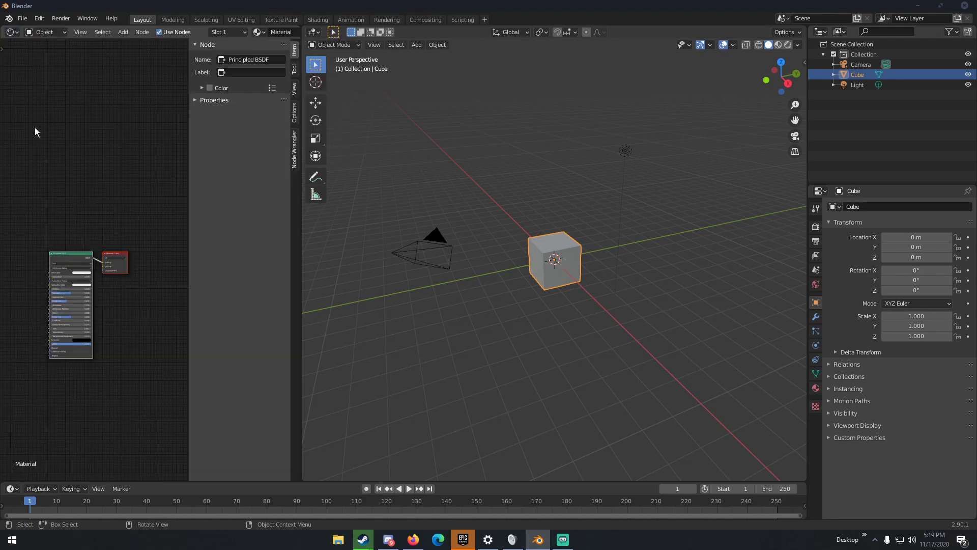
middle_click_drag(70, 166, 100, 153)
key("n")
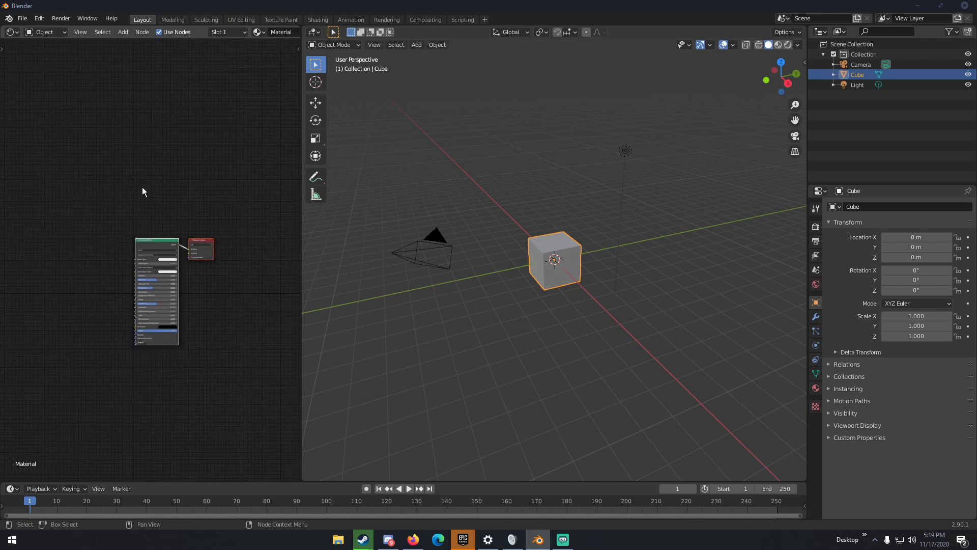
scroll(144, 193, "up", 3)
middle_click_drag(146, 197, 132, 187)
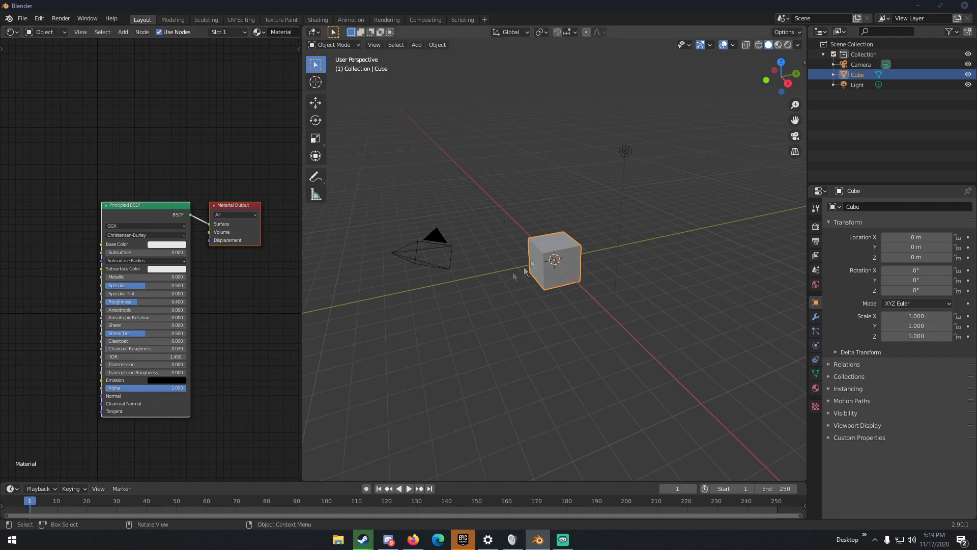
- Add a UV sphere and move it clear of the cube to about X -2.4, Y -2.1, Z 2.6 m
scroll(566, 267, "up", 2)
scroll(544, 263, "down", 2)
key("shift+a")
mouse_move(530, 206)
left_click(571, 239)
key("g")
left_click(493, 150)
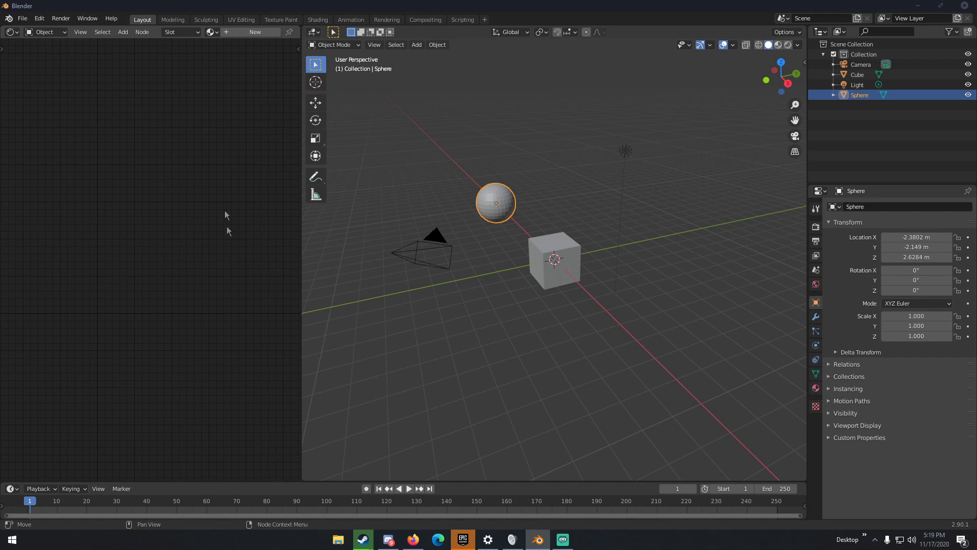
- Create a material for the sphere in the material properties and remove its material slot
left_click(816, 389)
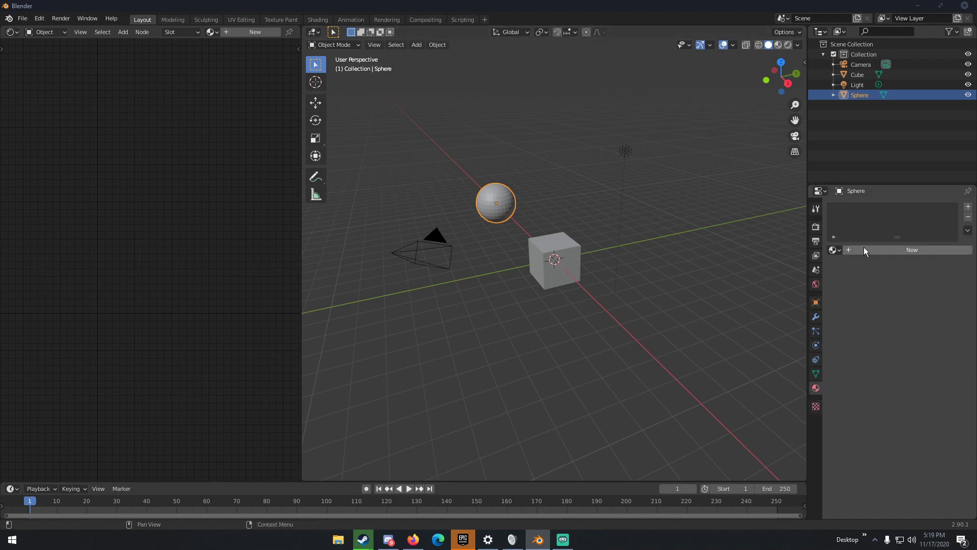
left_click(912, 249)
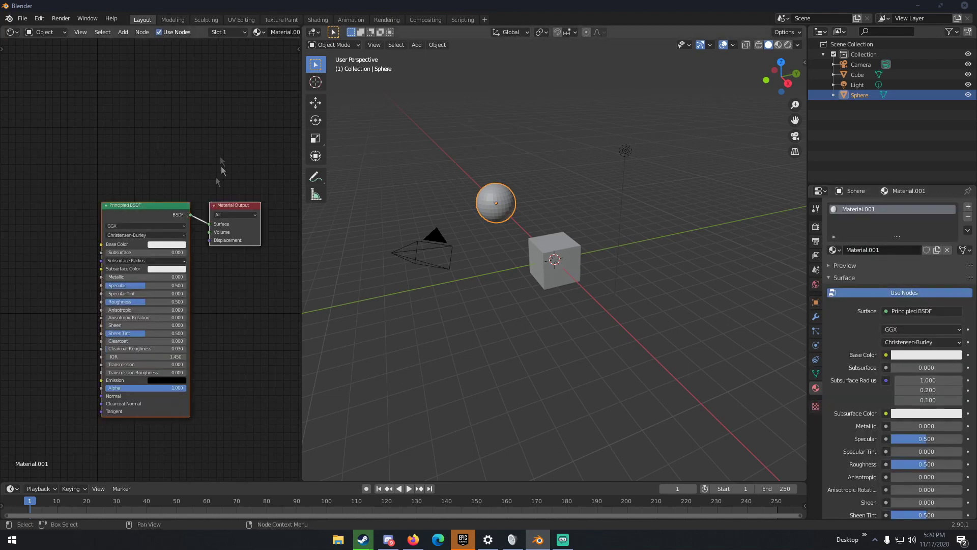
left_click(969, 217)
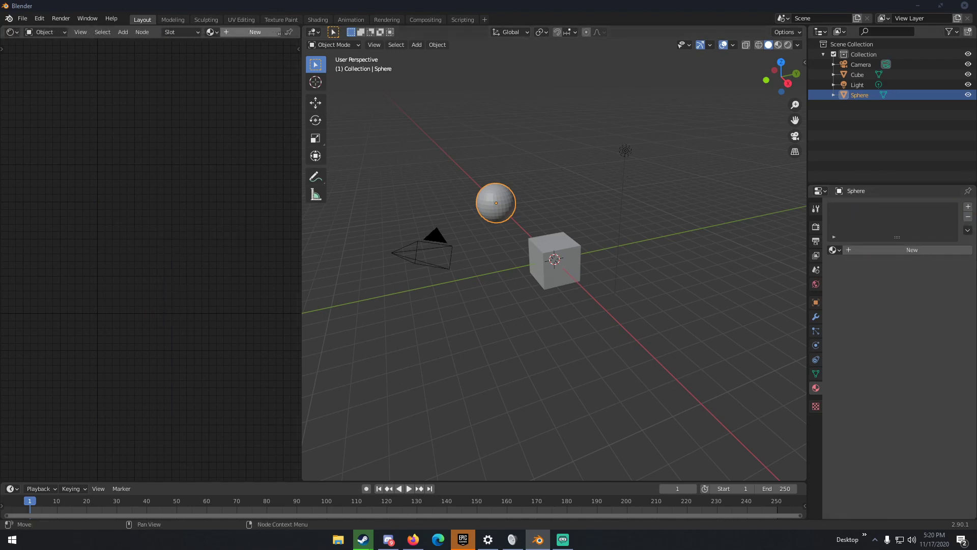
- Create a new material for the sphere from the Shader Editor
mouse_move(234, 34)
middle_mouse_down()
mouse_move(151, 34)
mouse_move(234, 34)
middle_mouse_up()
left_click(247, 35)
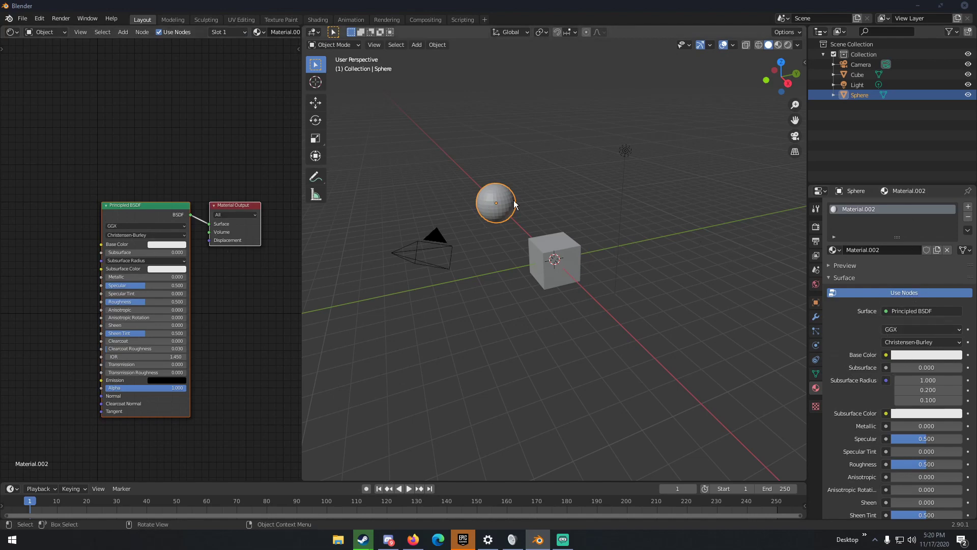
- Delete the cube and move the sphere to just above the world origin
left_click(557, 255)
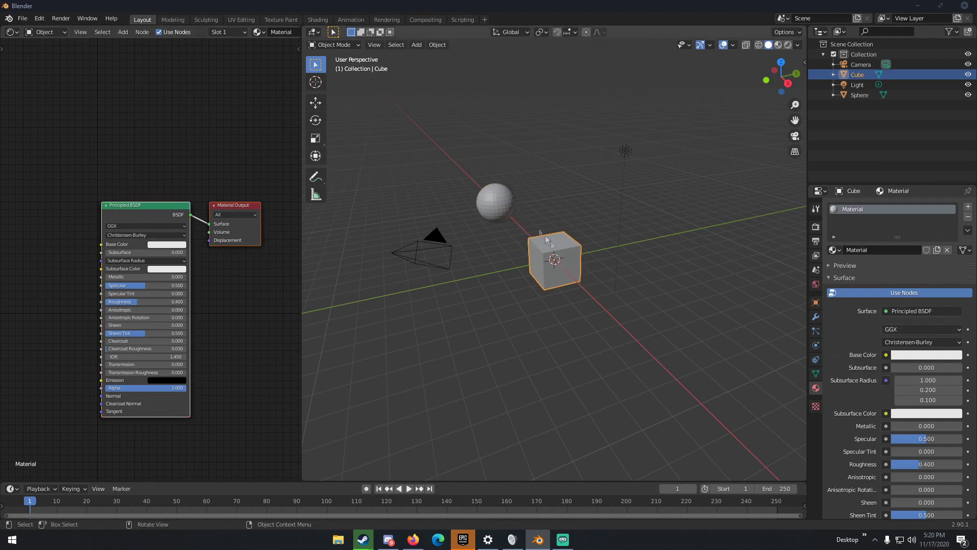
key("Delete")
left_click(504, 204)
key("g")
left_click(578, 261)
middle_click_drag(578, 260, 545, 234)
key("g")
left_click(543, 234)
key("g")
left_click(544, 224)
- Enlarge the sphere uniformly and apply its scale
key("s")
left_click(599, 234)
key("ctrl+a")
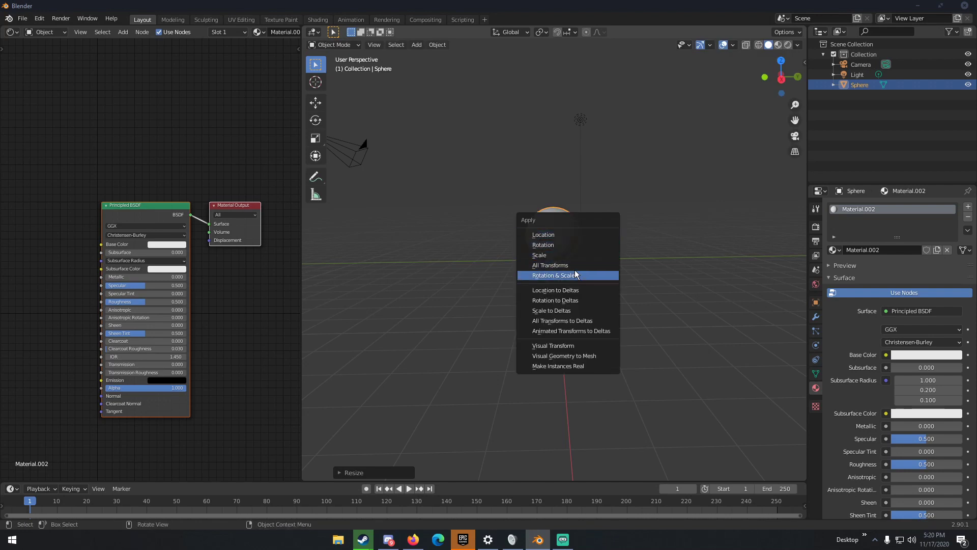
left_click(568, 255)
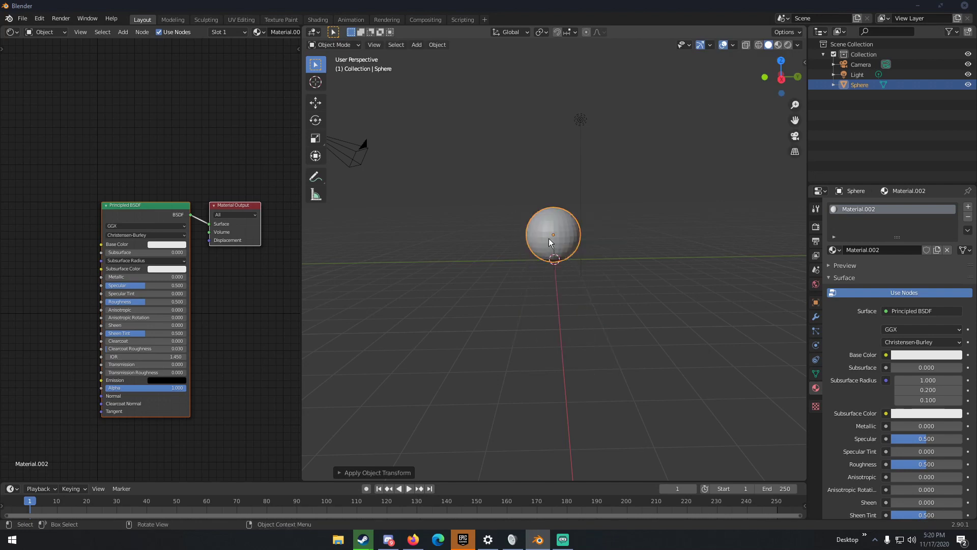
- Add a level 1 Subdivision Surface modifier to the sphere and shade it smooth
middle_click_drag(530, 233, 543, 235)
scroll(555, 245, "up", 3)
key("ctrl+1")
right_click(552, 207)
left_click(549, 209)
- Nudge the sphere so that it is centred above the world origin
middle_click_drag(547, 209, 585, 209)
key("g")
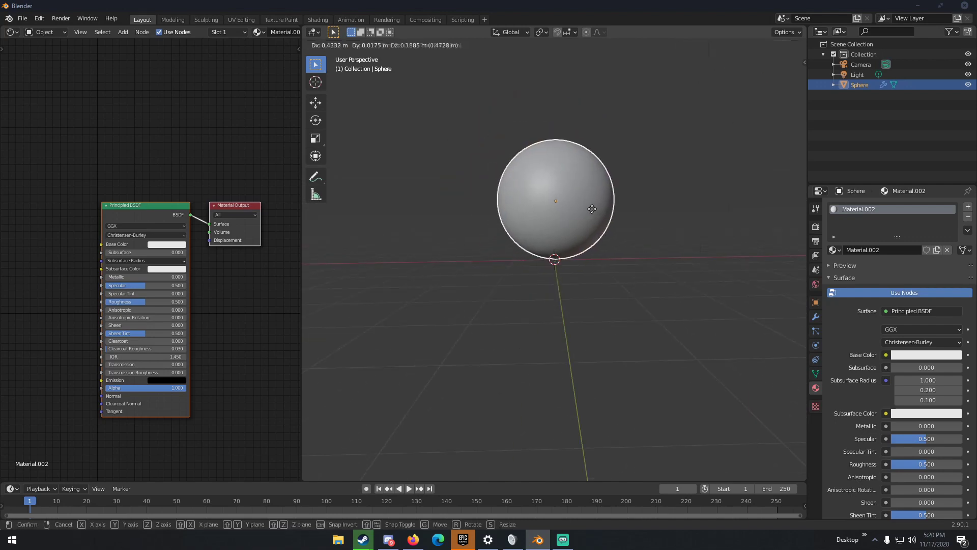
left_click(583, 220)
- Add a plane at the origin and scale it up into a large floor beneath the sphere
scroll(582, 222, "down", 4)
key("shift+a")
mouse_move(591, 180)
left_click(633, 180)
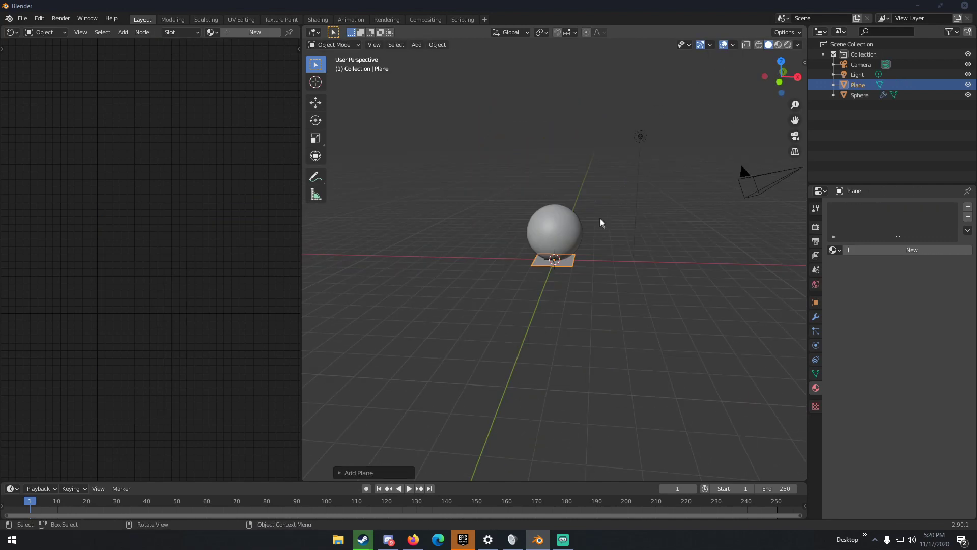
key("s")
left_click(641, 262)
middle_click_drag(641, 262, 642, 283)
scroll(572, 295, "up", 4)
scroll(617, 298, "down", 3)
key("s")
left_click(615, 295)
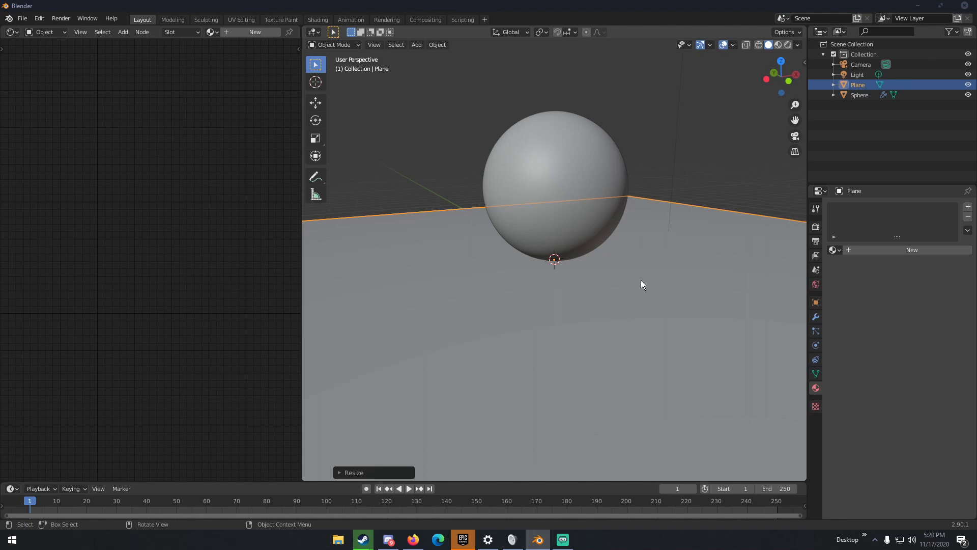
- Select the sphere and switch the scene's render engine to Cycles
scroll(389, 185, "down", 4)
middle_click_drag(371, 174, 517, 142)
scroll(479, 183, "up", 2)
left_click(588, 169)
left_click(802, 201)
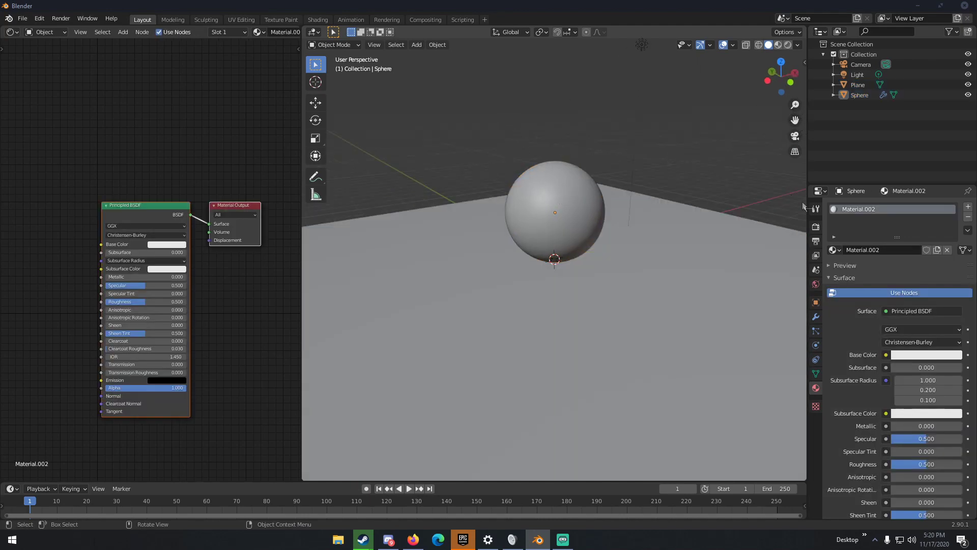
left_click(817, 226)
left_click(912, 207)
left_click(897, 240)
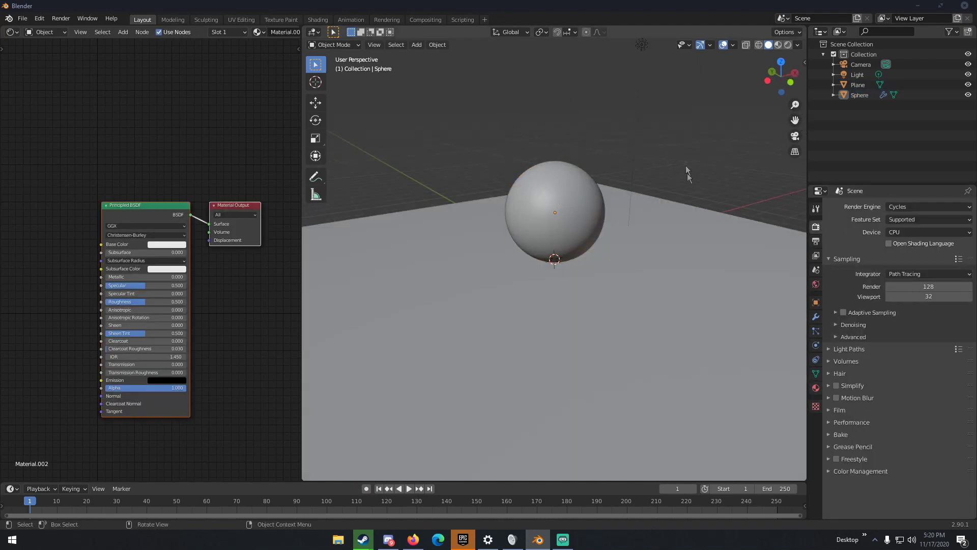
- Display the viewport in rendered shading and set the Cycles device to GPU Compute
key("z")
left_click(692, 127)
left_click(925, 232)
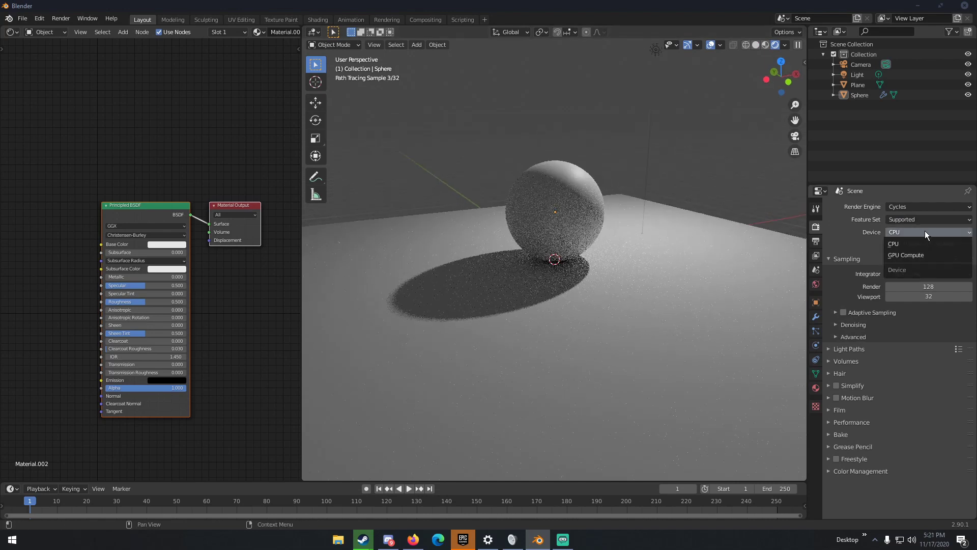
left_click(923, 256)
mouse_move(766, 218)
middle_mouse_down()
mouse_move(631, 192)
mouse_move(598, 238)
middle_mouse_up()
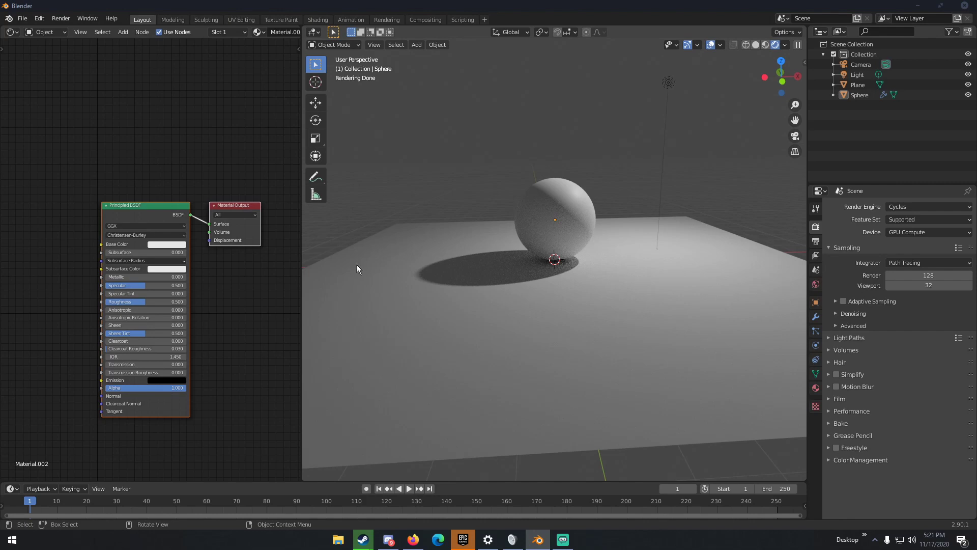
- Tint the Principled BSDF's Base Color pale lavender, with hue 0.689 and saturation 0.066
middle_click_drag(201, 177, 168, 139)
scroll(234, 163, "up", 2)
left_click(145, 158)
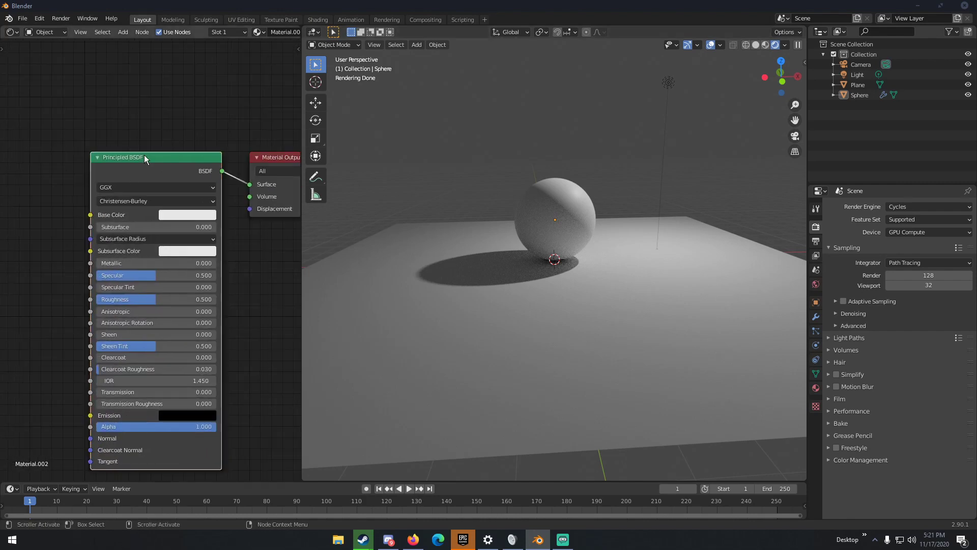
left_click(170, 217)
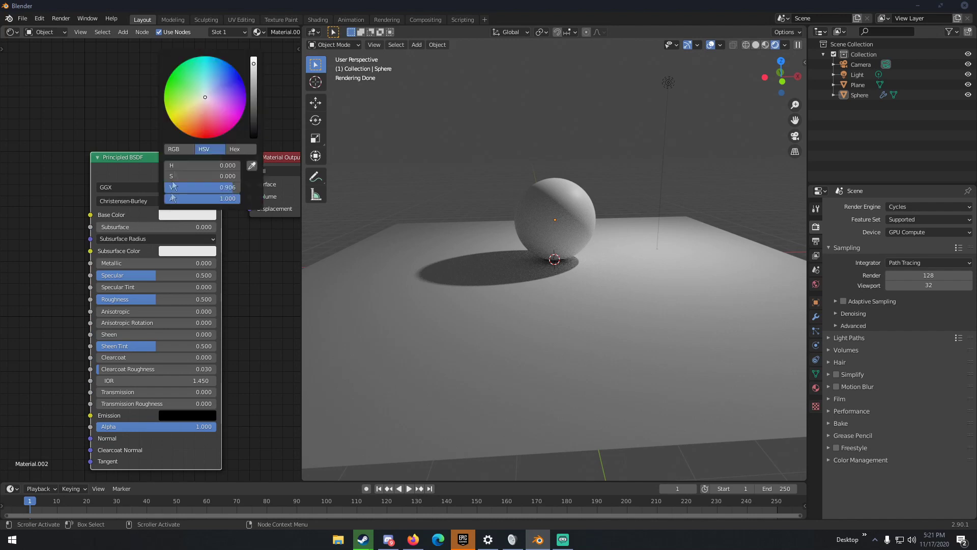
mouse_move(197, 110)
left_mouse_down()
mouse_move(197, 67)
mouse_move(220, 87)
mouse_move(207, 96)
left_mouse_up()
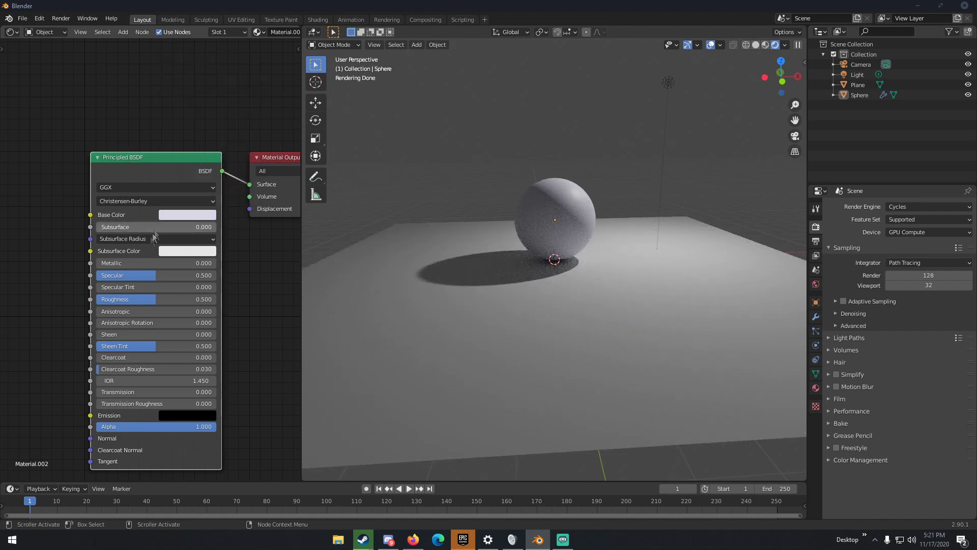
left_click(137, 239)
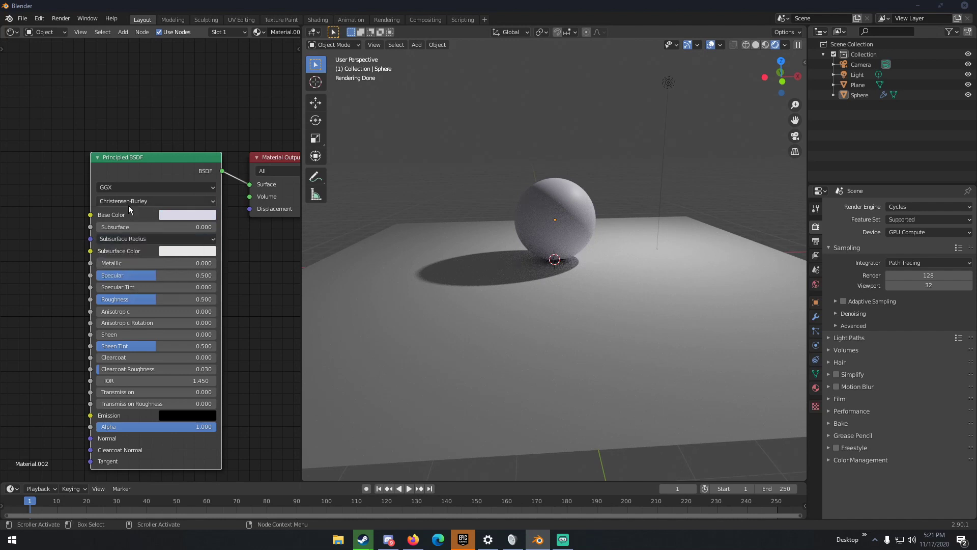
left_click(165, 254)
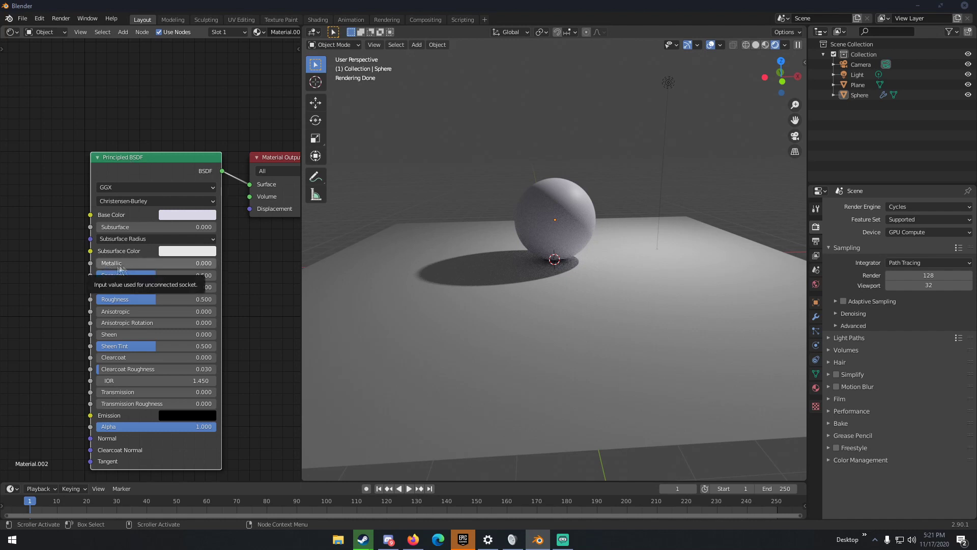
- Raise the sphere material's Metallic value to 1.000 and inspect the rendered sphere
mouse_move(107, 265)
left_mouse_down()
mouse_move(210, 265)
mouse_move(96, 264)
mouse_move(217, 265)
left_mouse_up()
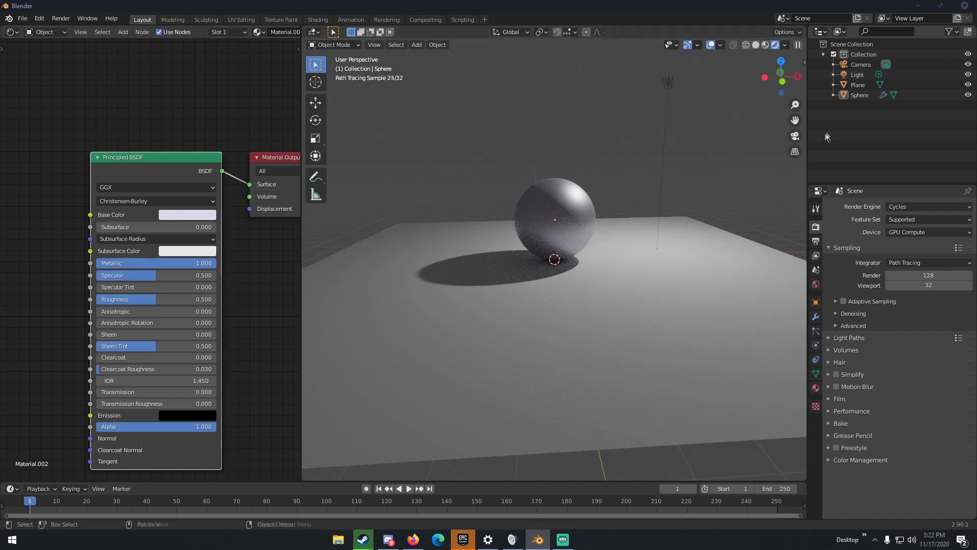
scroll(617, 148, "up", 3)
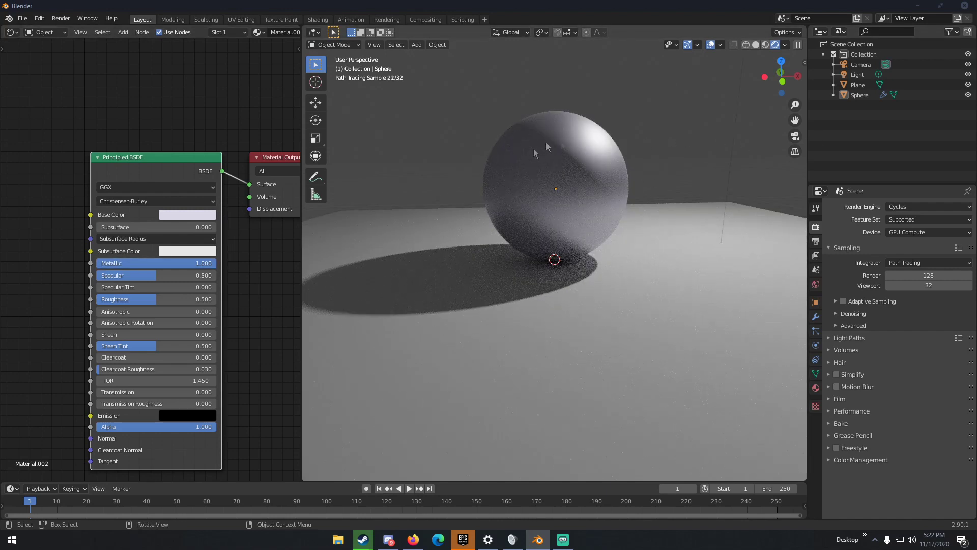
scroll(563, 216, "down", 2)
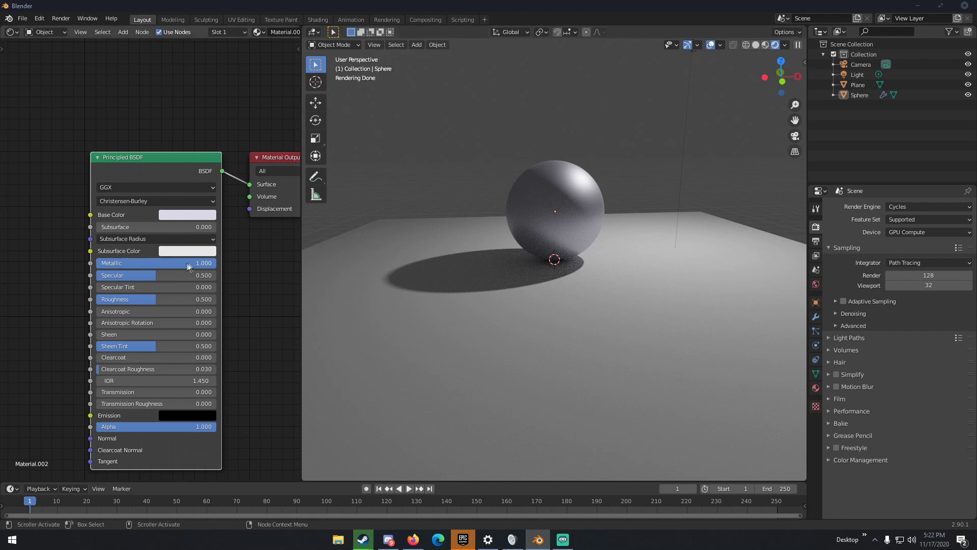
- Lower the sphere material's Roughness slightly and return it to 0.5
mouse_move(183, 299)
left_mouse_down()
mouse_move(124, 299)
mouse_move(216, 300)
mouse_move(149, 300)
left_mouse_up()
left_click(149, 299)
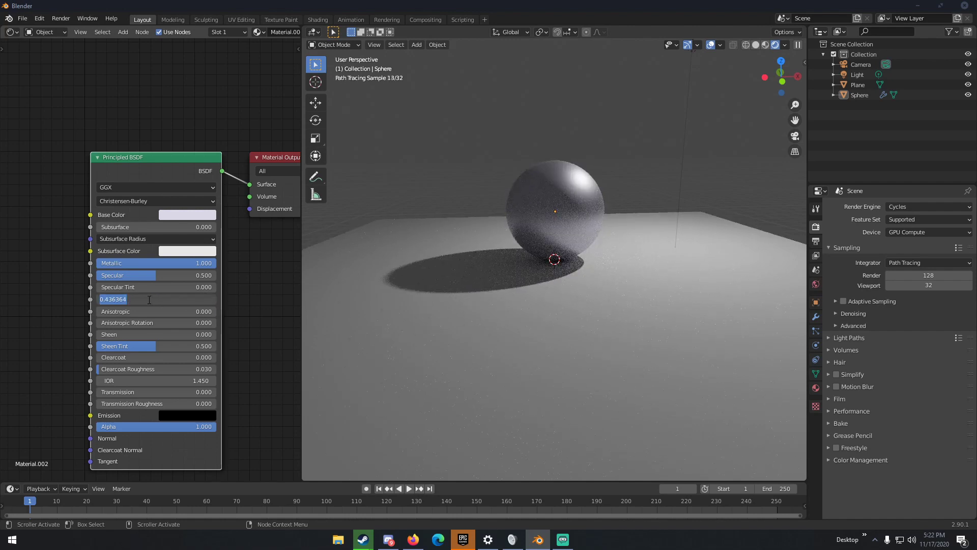
type("0.5")
key("Return")
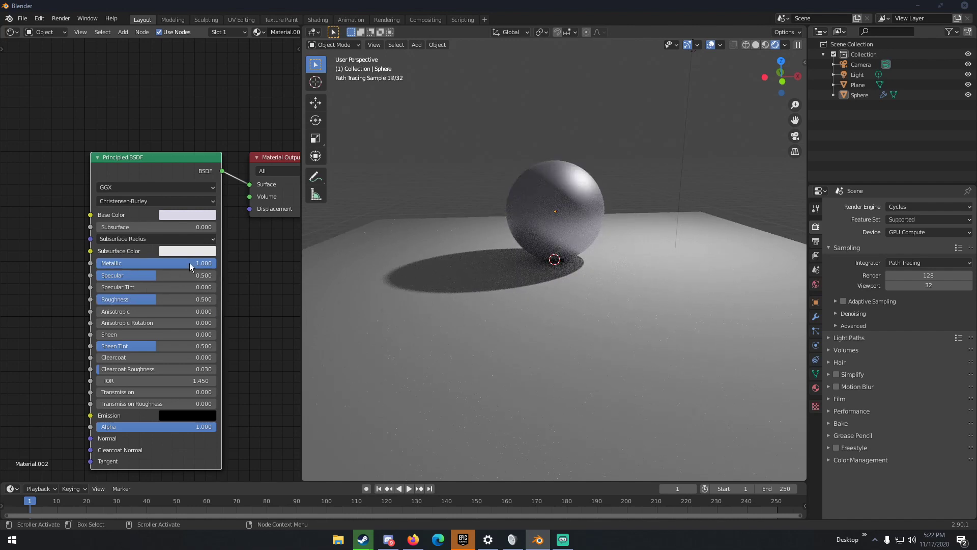
- Set the sphere material's Metallic value to 0 and darken its Base Color to black
left_click_drag(189, 263, 102, 265)
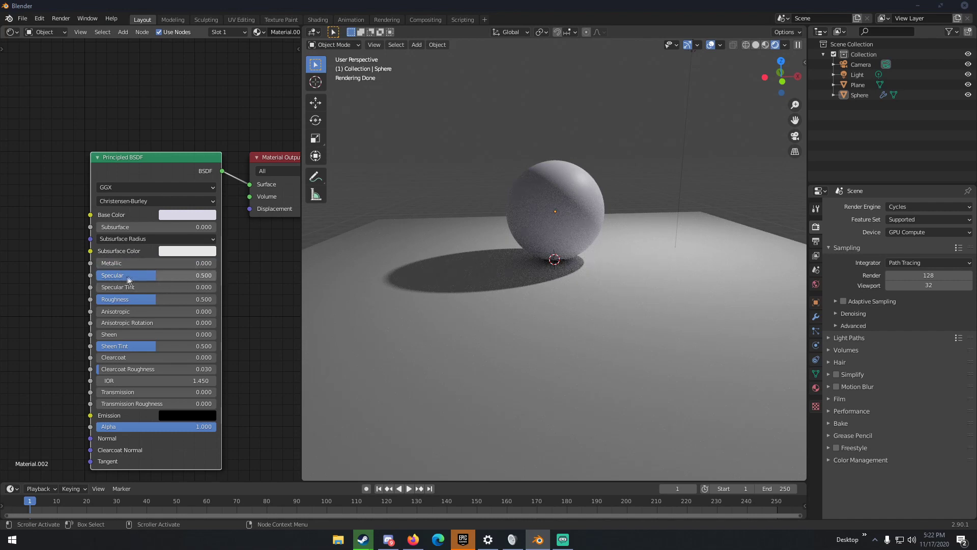
left_click(176, 214)
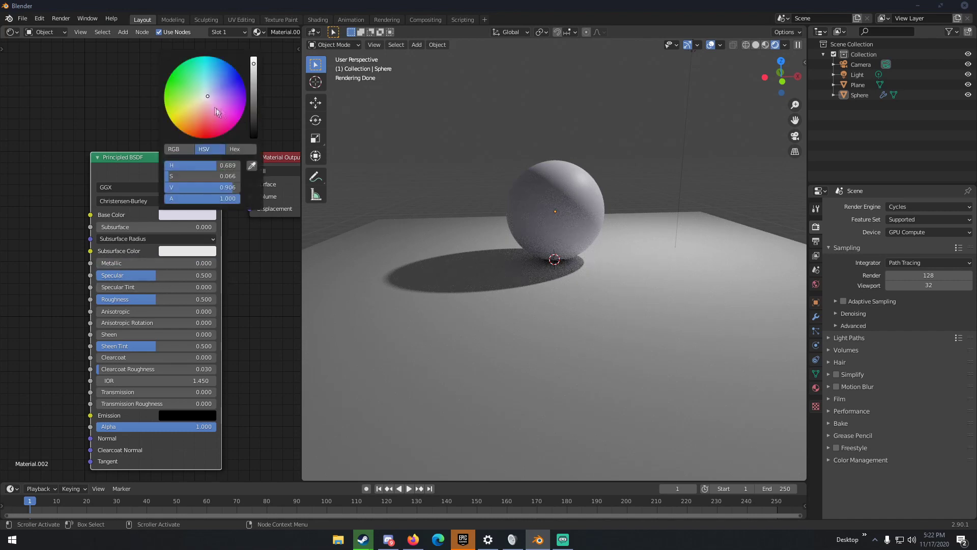
left_click_drag(256, 121, 254, 139)
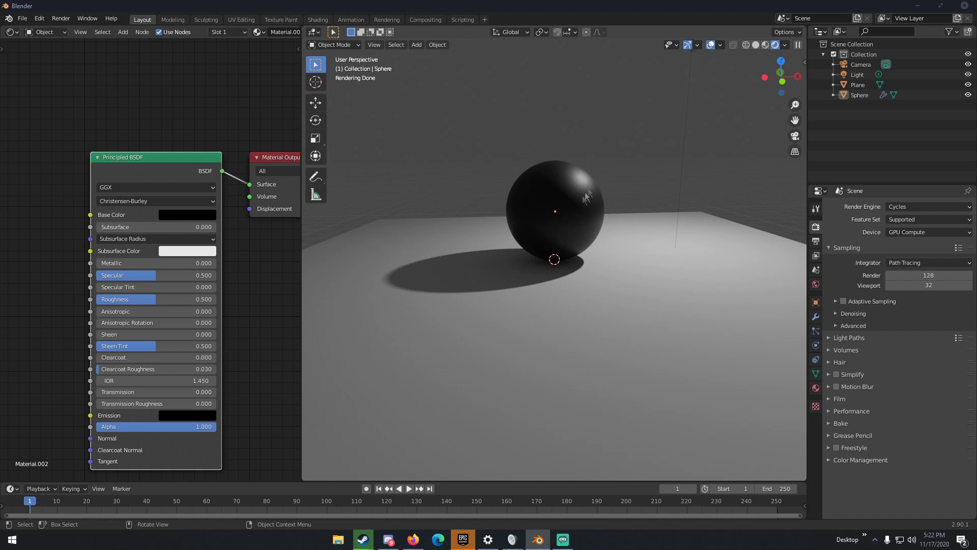
- Raise the sphere material's Specular to 1.000, lower it again and return it to 0.5
left_click_drag(153, 275, 214, 275)
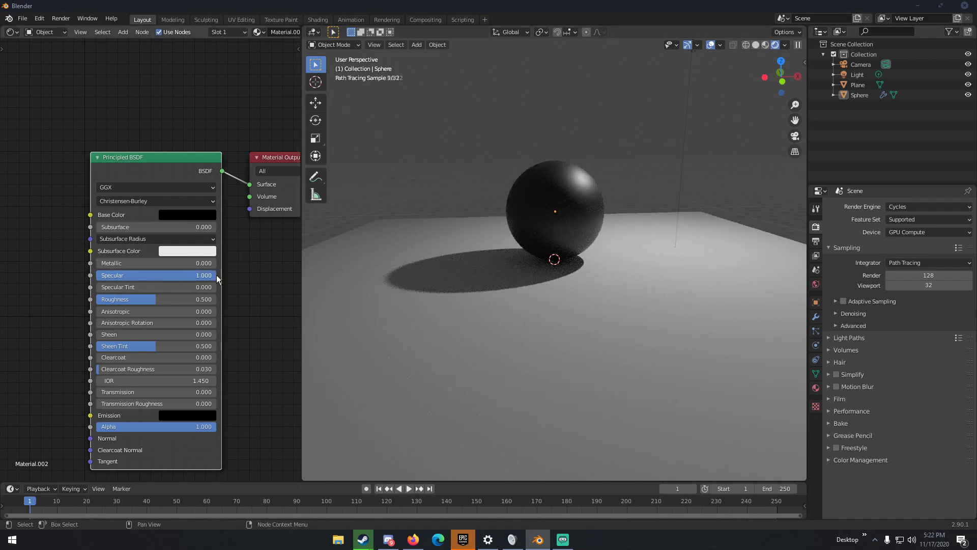
left_click_drag(194, 275, 130, 276)
left_click(129, 274)
type("0.5")
key("Return")
- Brighten the sphere's Base Color to near white with value 0.976 and try a slight Specular Tint, returning it to 0
mouse_move(109, 289)
left_mouse_down()
mouse_move(211, 288)
mouse_move(99, 290)
left_mouse_up()
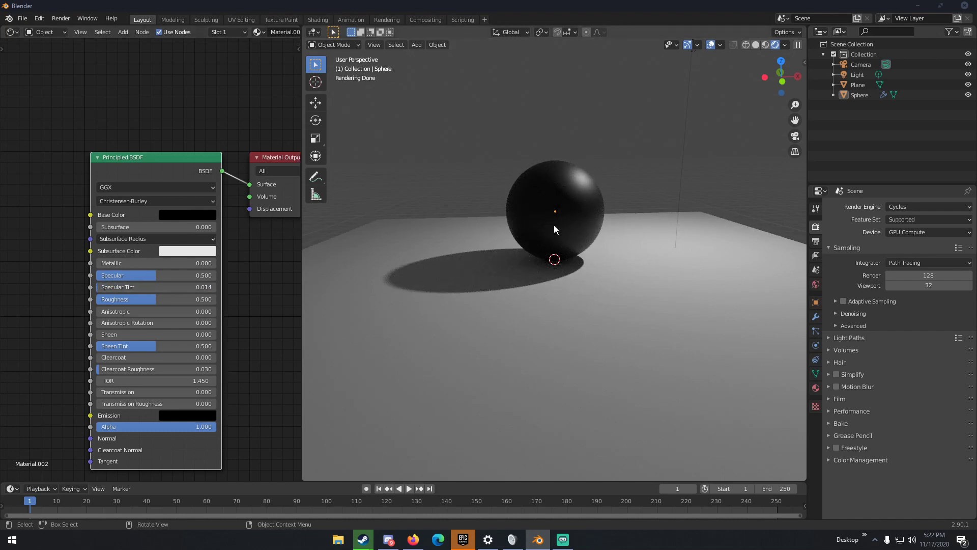
left_click(176, 215)
left_click(253, 60)
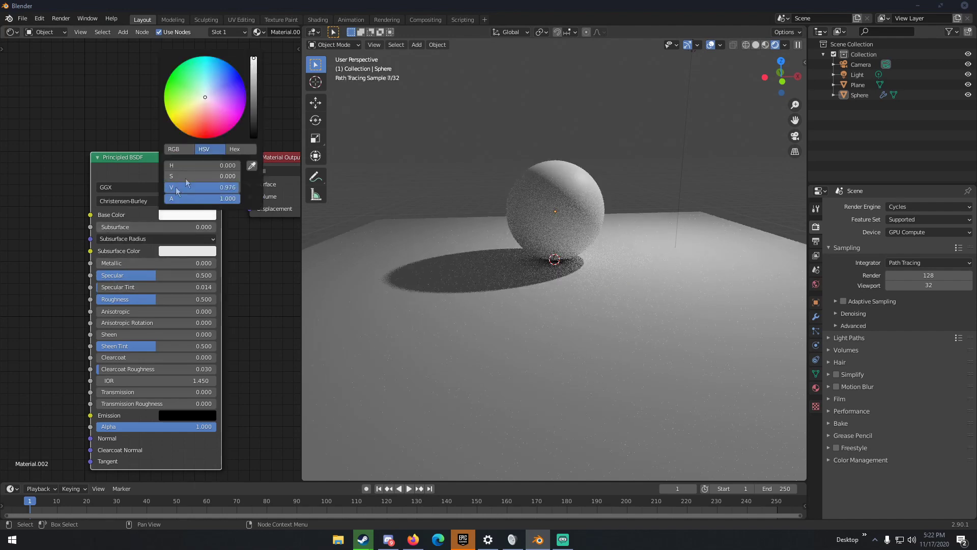
mouse_move(117, 287)
left_mouse_down()
mouse_move(128, 287)
mouse_move(109, 288)
left_mouse_up()
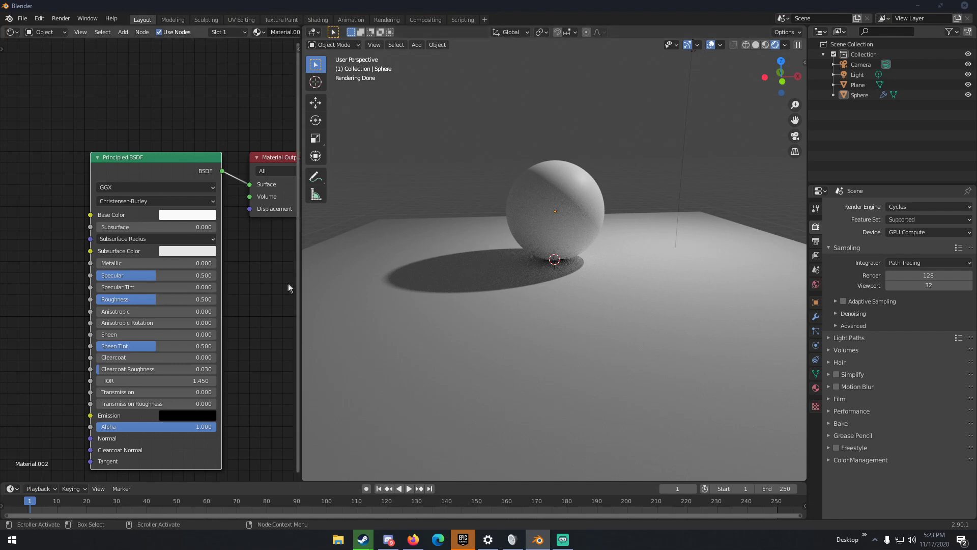
- Raise the sphere material's Roughness to 1.000, lower it to 0 and inspect the sphere from several angles
left_click_drag(157, 301, 217, 300)
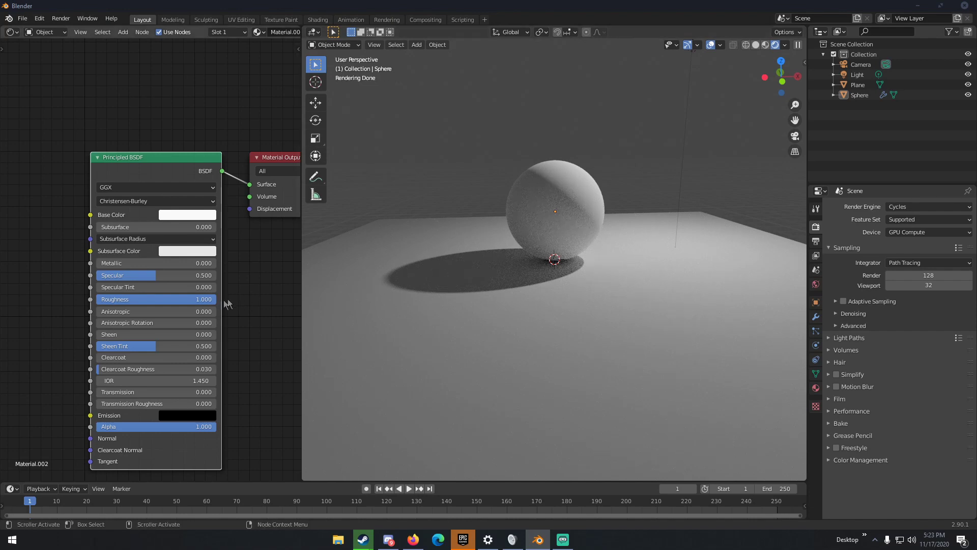
left_click_drag(214, 301, 95, 300)
middle_click_drag(635, 211, 571, 173)
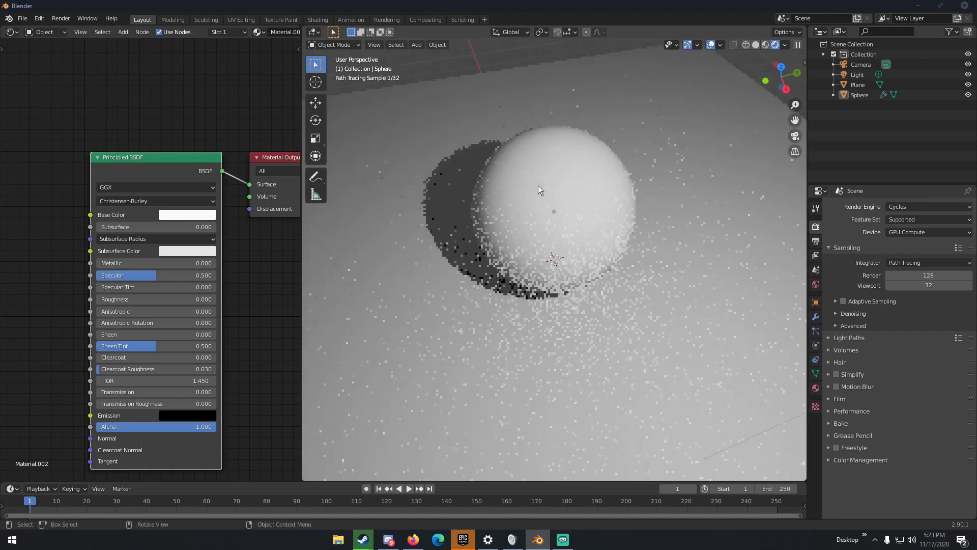
scroll(558, 200, "up", 4)
scroll(603, 164, "down", 6)
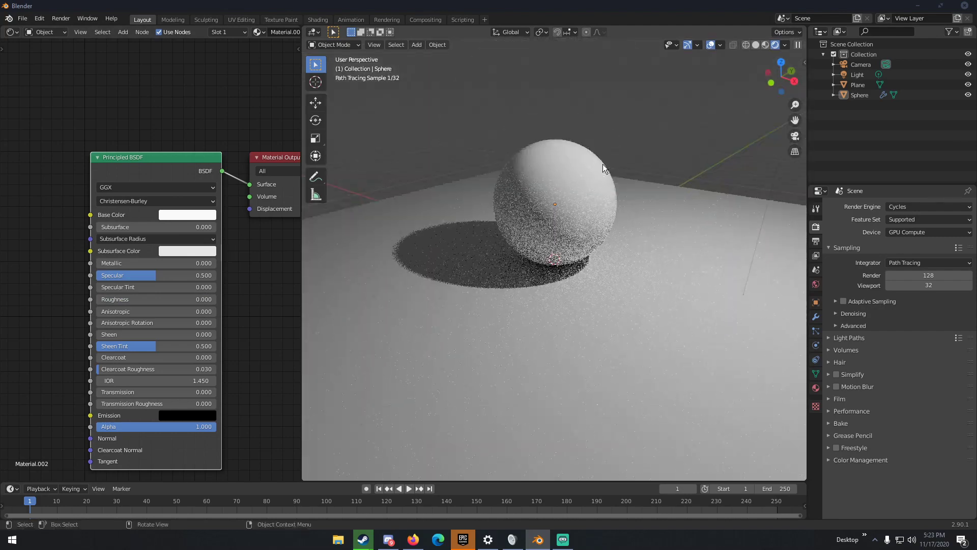
- Darken the world background color to black and inspect the sphere and floor
left_click(816, 284)
left_click(924, 268)
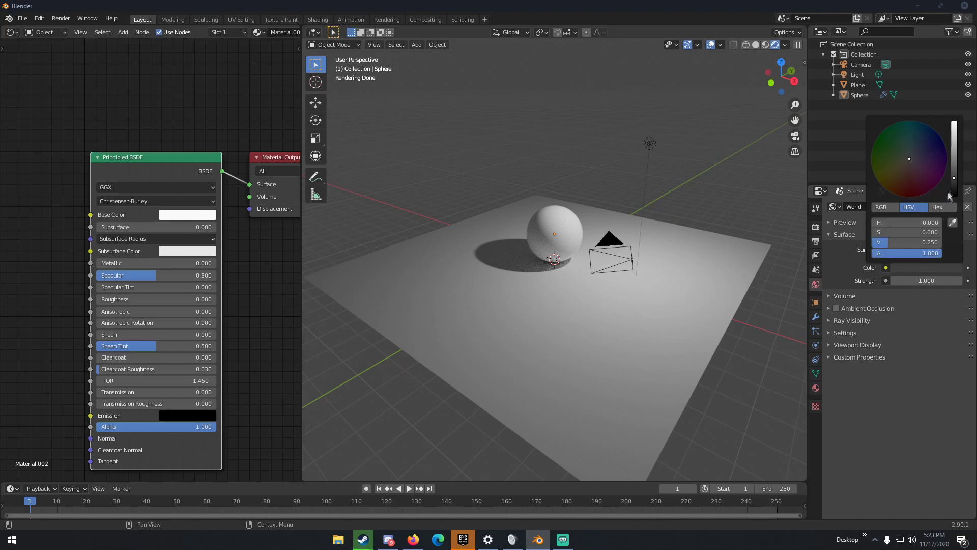
left_click_drag(955, 189, 955, 211)
middle_click_drag(664, 233, 685, 227)
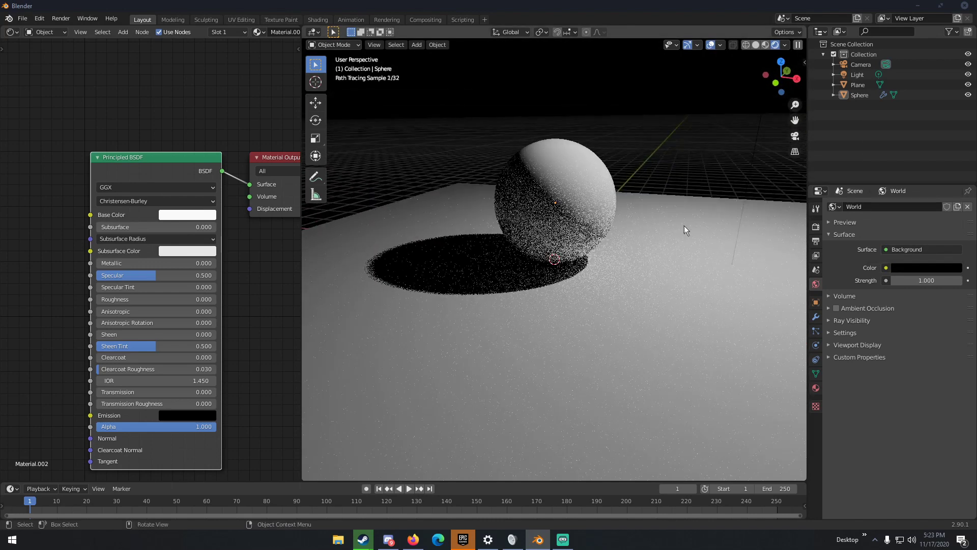
scroll(656, 206, "down", 4)
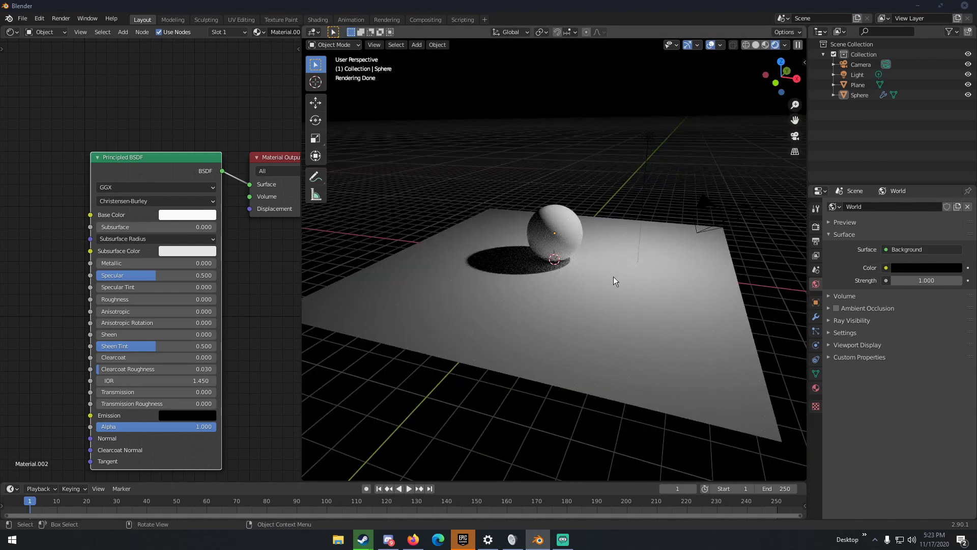
- Try a Roughness of 0 on the floor plane's material and raise it back to about 0.5
left_click(615, 280)
left_click_drag(146, 299, 97, 299)
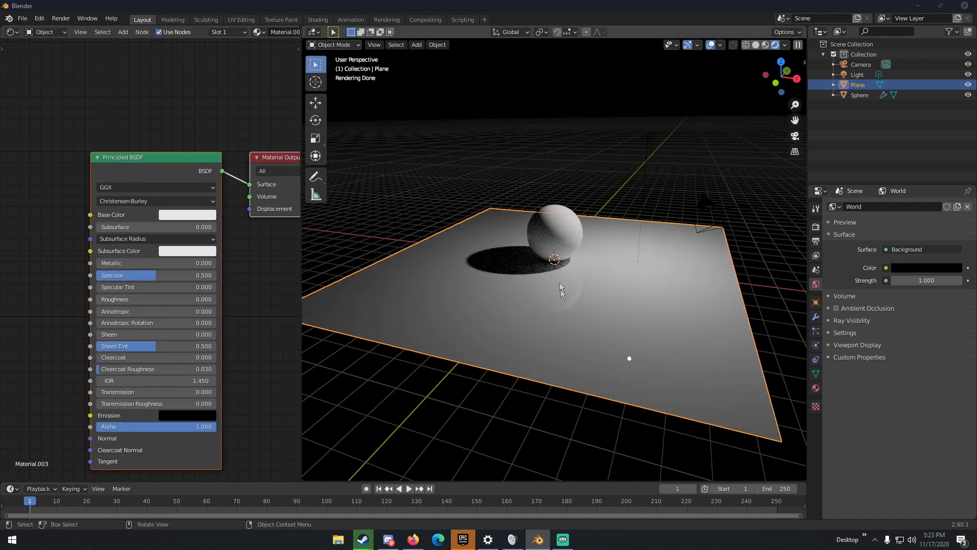
left_click_drag(102, 300, 164, 299)
- Reselect the sphere and lighten the world background color from black to dark grey
left_click(565, 220)
middle_click_drag(521, 217, 559, 210)
scroll(554, 216, "up", 5)
left_click(926, 268)
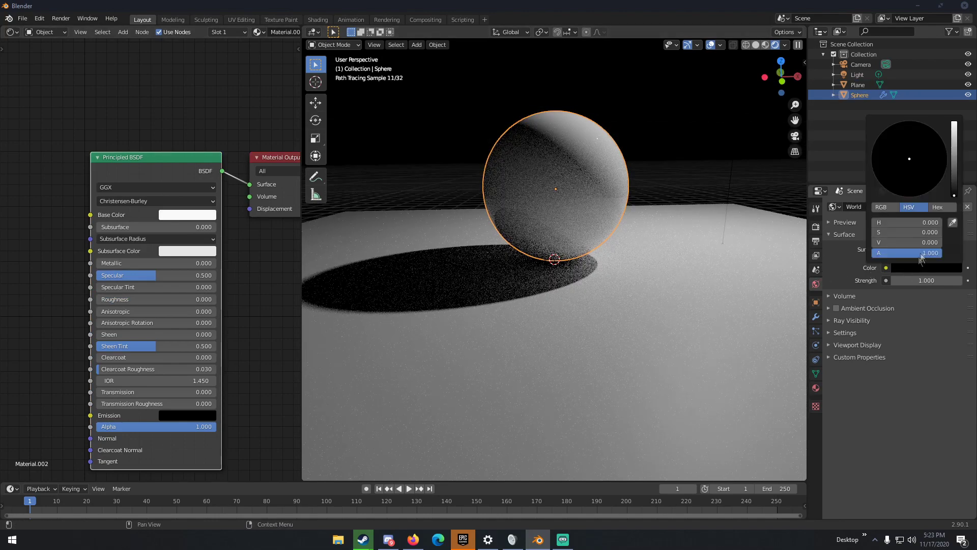
left_click(955, 184)
left_click(701, 171)
scroll(609, 188, "down", 2)
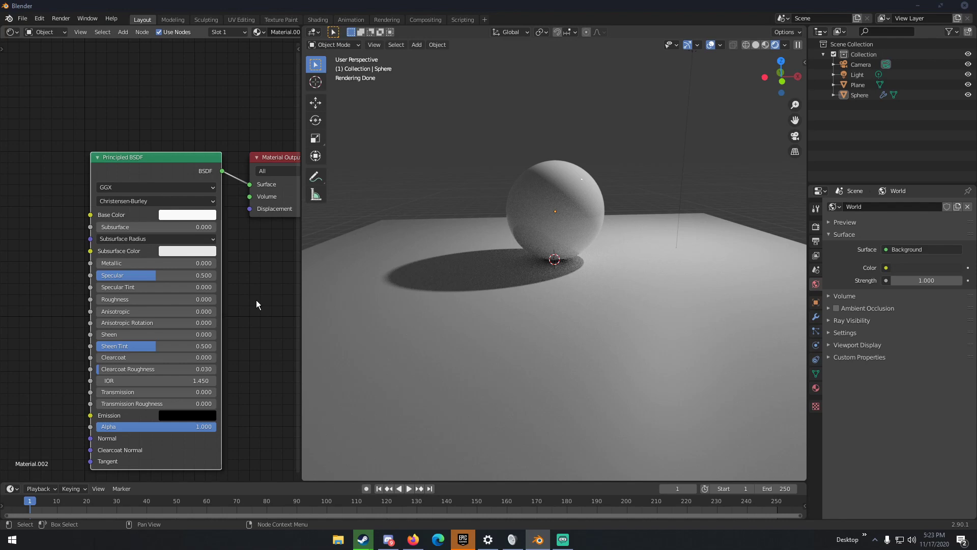
- Set the sphere material's Roughness to 0.5
left_click(124, 299)
type(".")
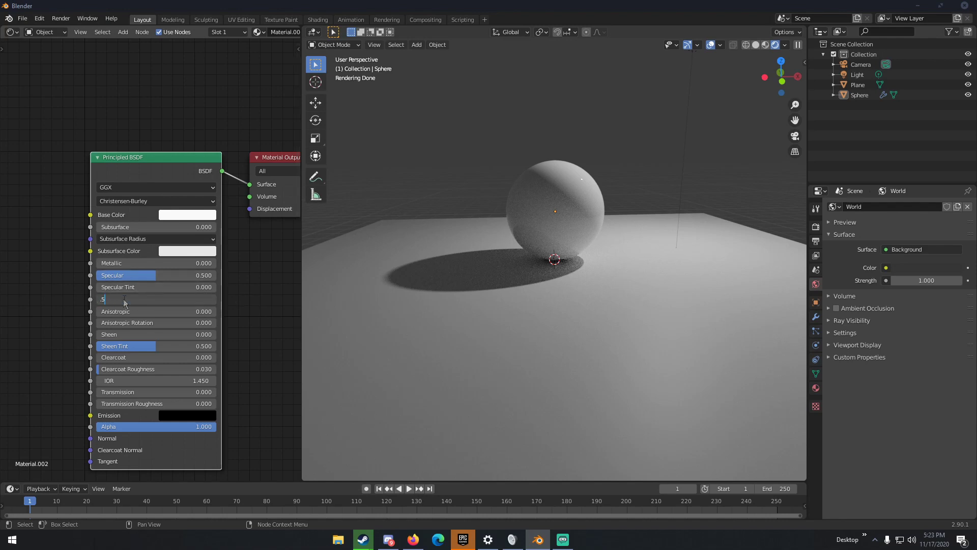
type("5")
key("Return")
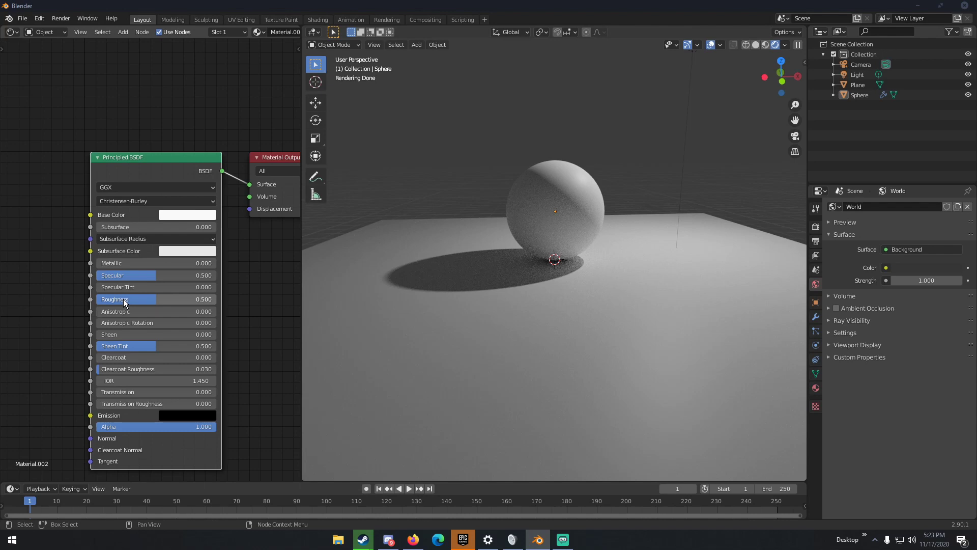
- Raise the sphere material's Anisotropic value to 1.000, inspect the highlight and return Anisotropic and Anisotropic Rotation to 0
left_click_drag(123, 311, 218, 315)
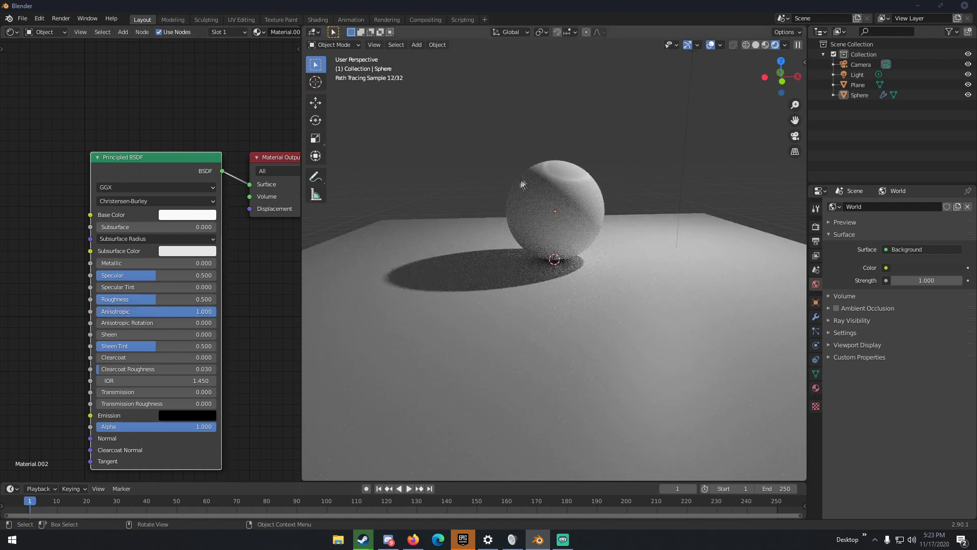
middle_click_drag(567, 172, 586, 179)
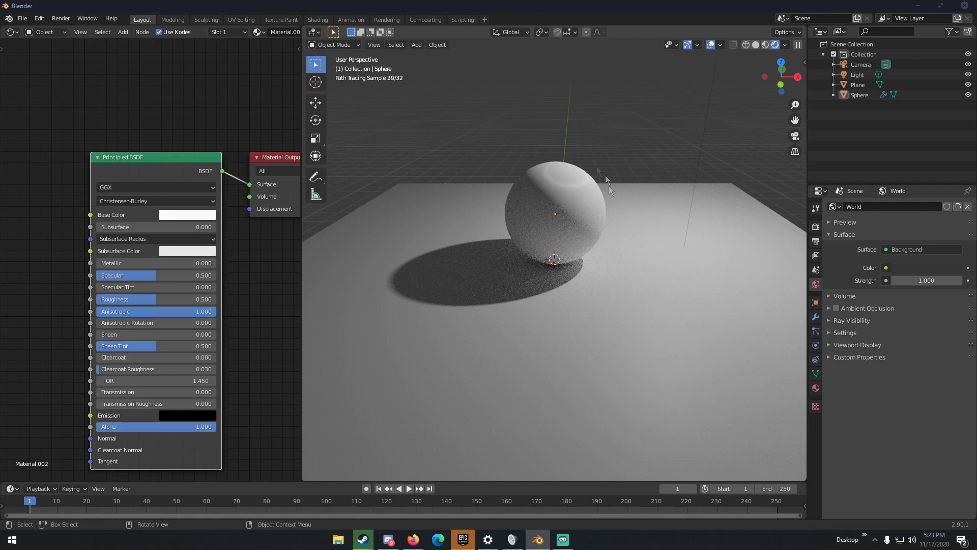
mouse_move(115, 322)
left_mouse_down()
mouse_move(166, 323)
mouse_move(30, 314)
left_mouse_up()
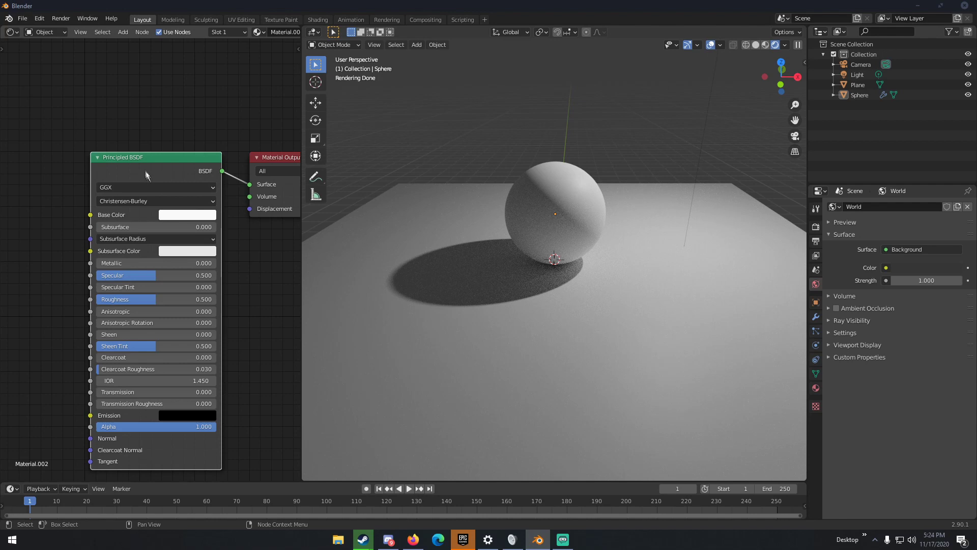
- Try adjusting the sphere material's Sheen, inspect the sphere and leave Sheen at 0
mouse_move(100, 335)
left_mouse_down()
mouse_move(214, 335)
mouse_move(96, 334)
left_mouse_up()
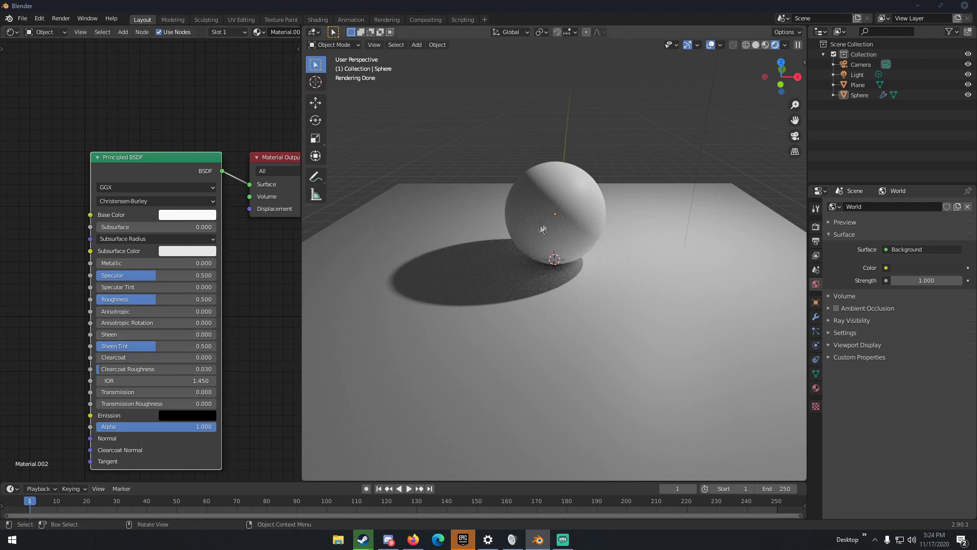
middle_click_drag(549, 218, 550, 203)
mouse_move(122, 336)
left_mouse_down()
mouse_move(243, 336)
mouse_move(118, 336)
left_mouse_up()
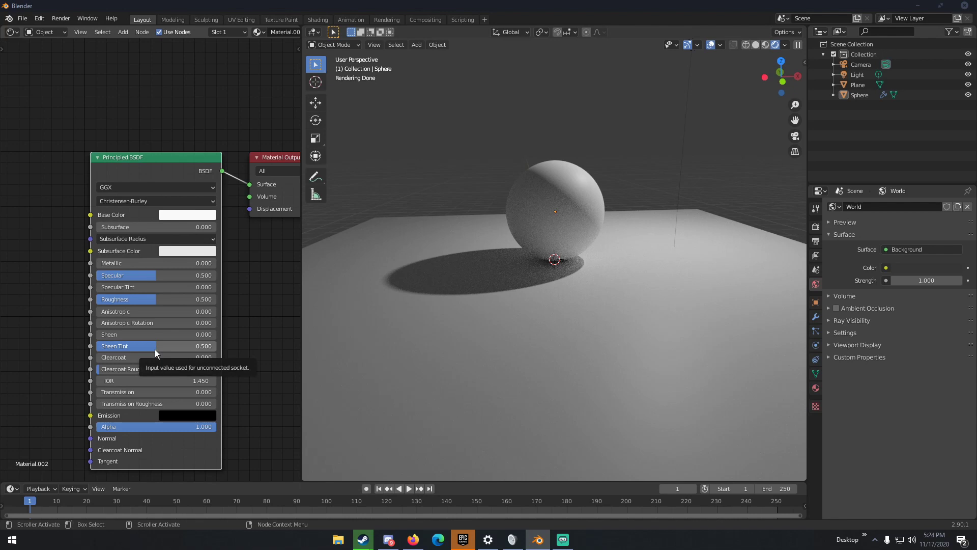
- Try a Clearcoat of 1.000 on the sphere, set Clearcoat Roughness to 0 and return Clearcoat to 0
left_click_drag(155, 357, 278, 358)
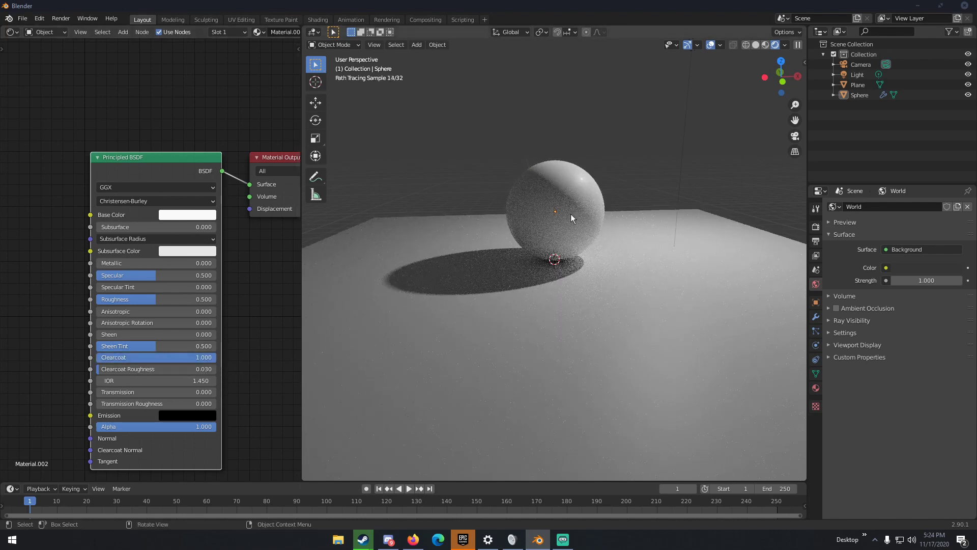
scroll(573, 214, "up", 3)
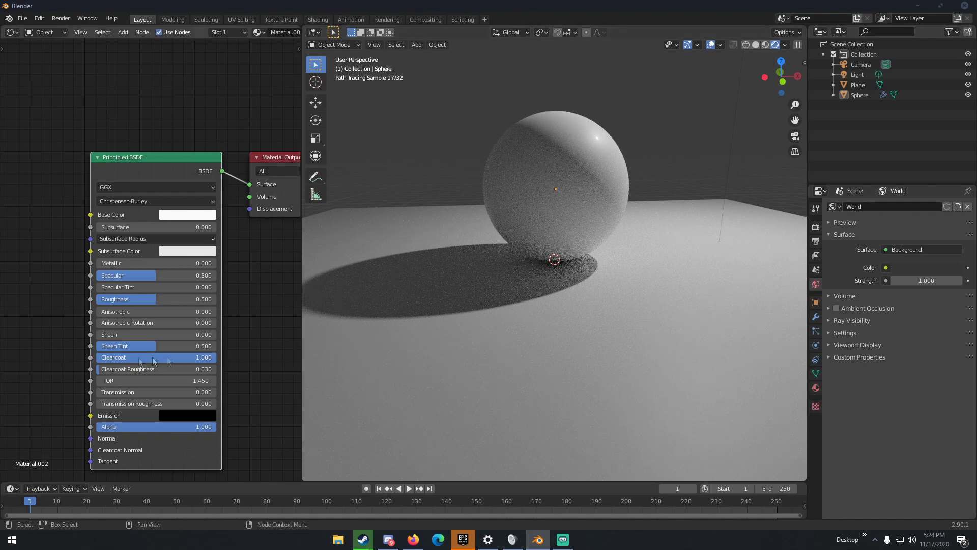
mouse_move(105, 373)
left_mouse_down()
mouse_move(160, 373)
mouse_move(99, 374)
left_mouse_up()
left_click_drag(192, 359, 71, 360)
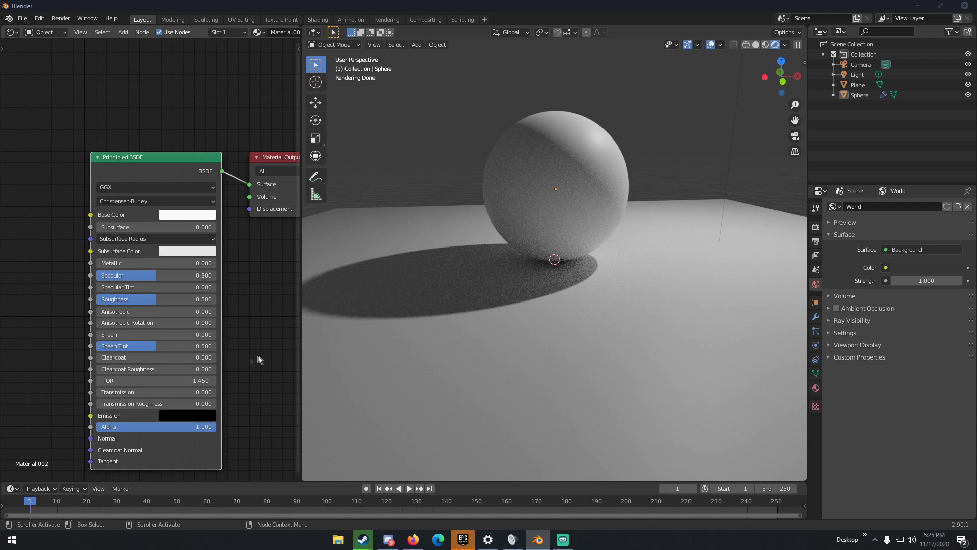
- Raise the sphere material's Transmission to 1.000, inspect the result and set Transmission Roughness to 0.009
left_click_drag(153, 392, 216, 392)
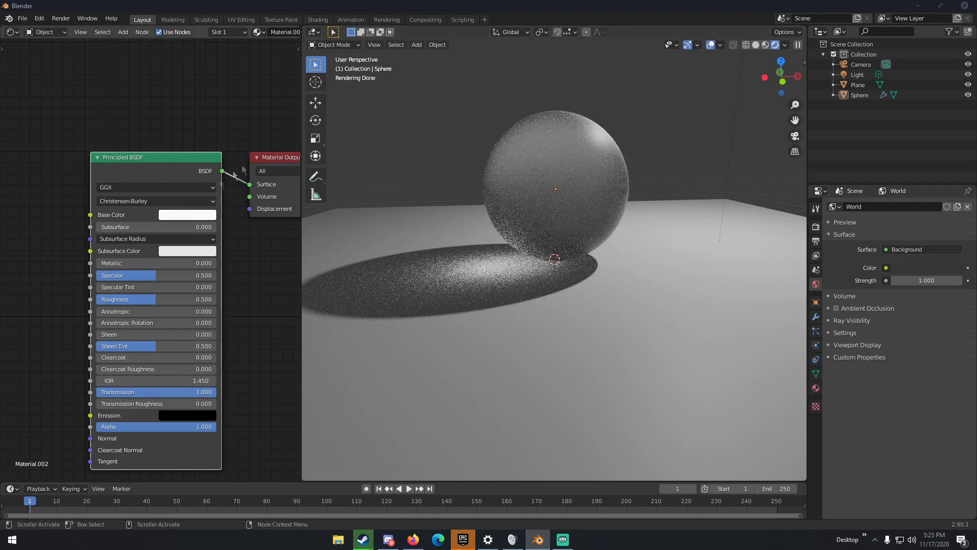
middle_click_drag(543, 217, 538, 223)
left_click_drag(193, 407, 128, 403)
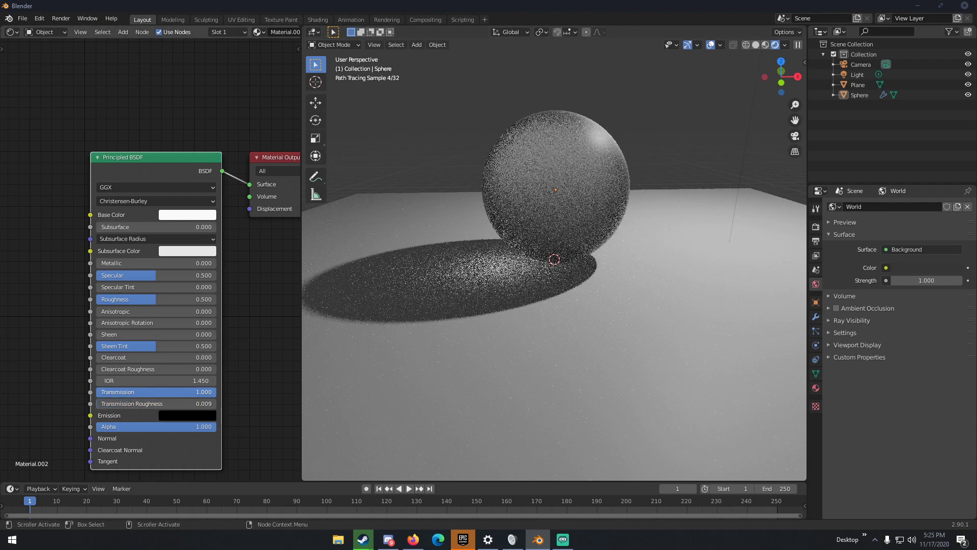
- Brighten the sphere's Emission color to white, tint it light blue with hue 0.547 and saturation 0.723, and inspect the glow
left_click(165, 417)
left_click_drag(254, 333, 254, 258)
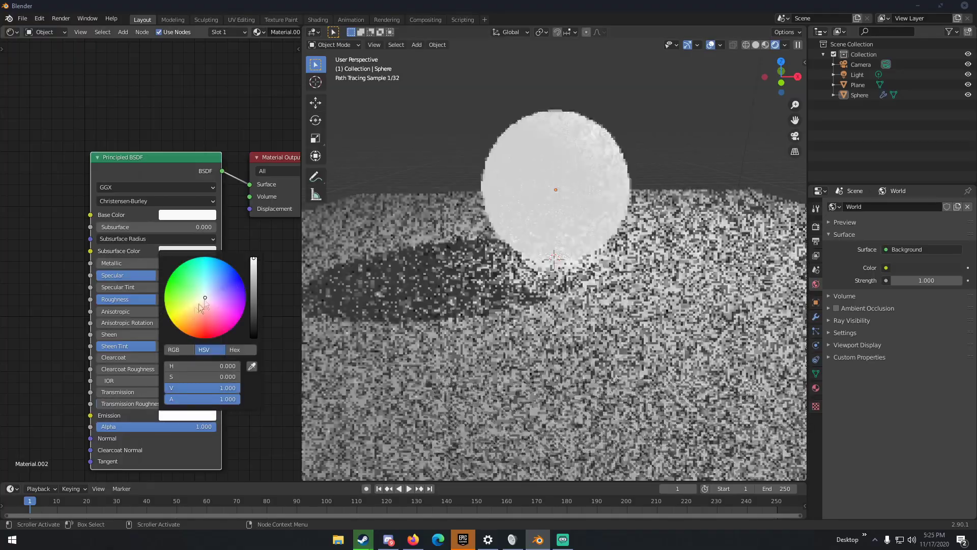
left_click_drag(196, 286, 214, 269)
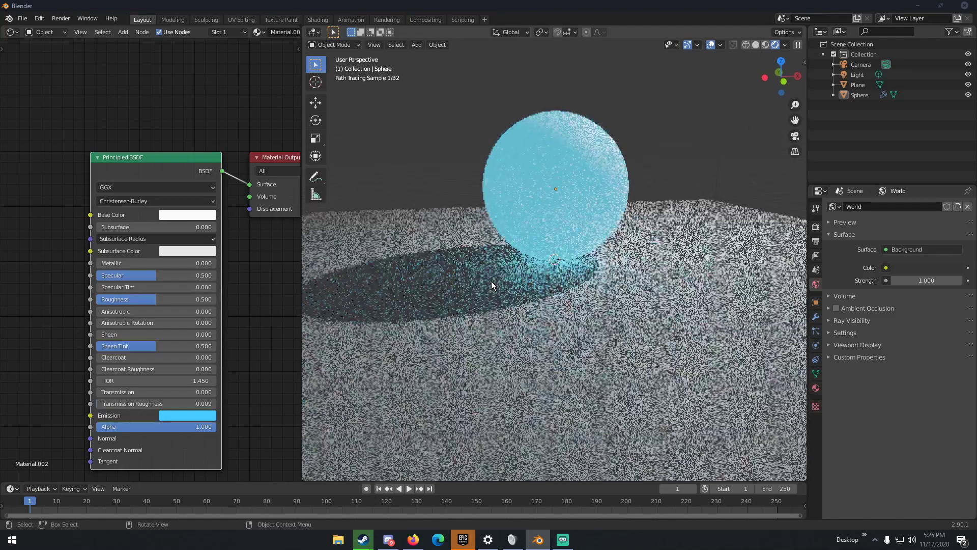
scroll(546, 263, "up", 1)
scroll(546, 263, "down", 1)
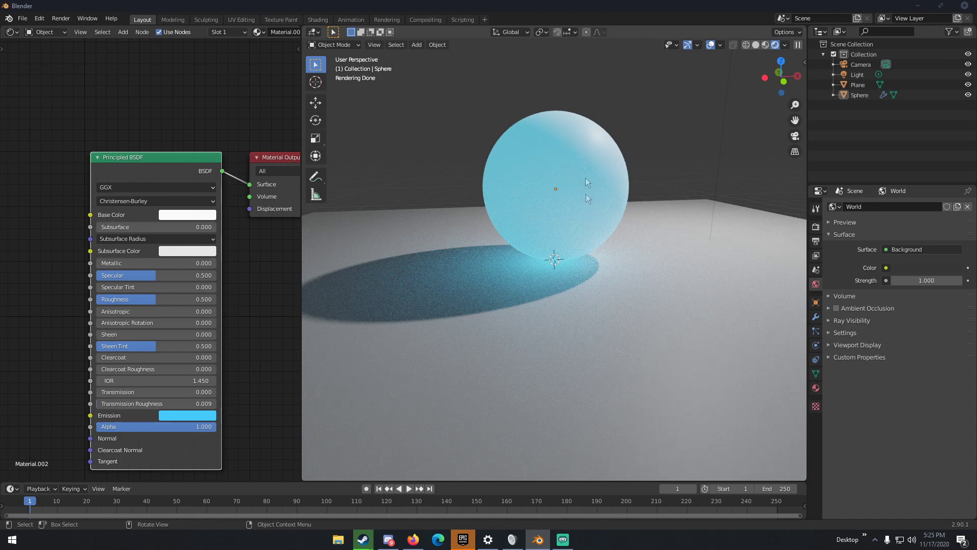
- Change the sphere's Emission color to near white with saturation 0.025, and darken it to black
left_click(176, 415)
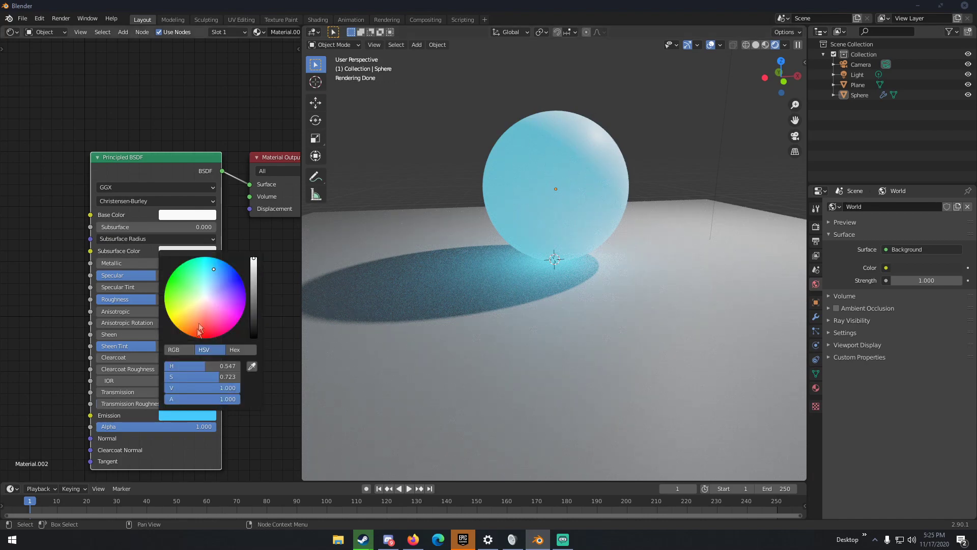
left_click(207, 298)
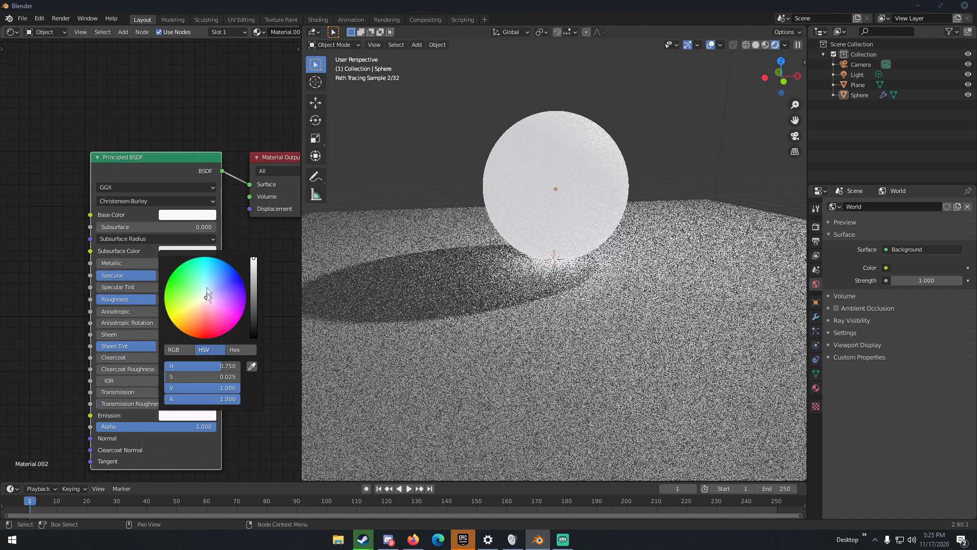
left_click(178, 415)
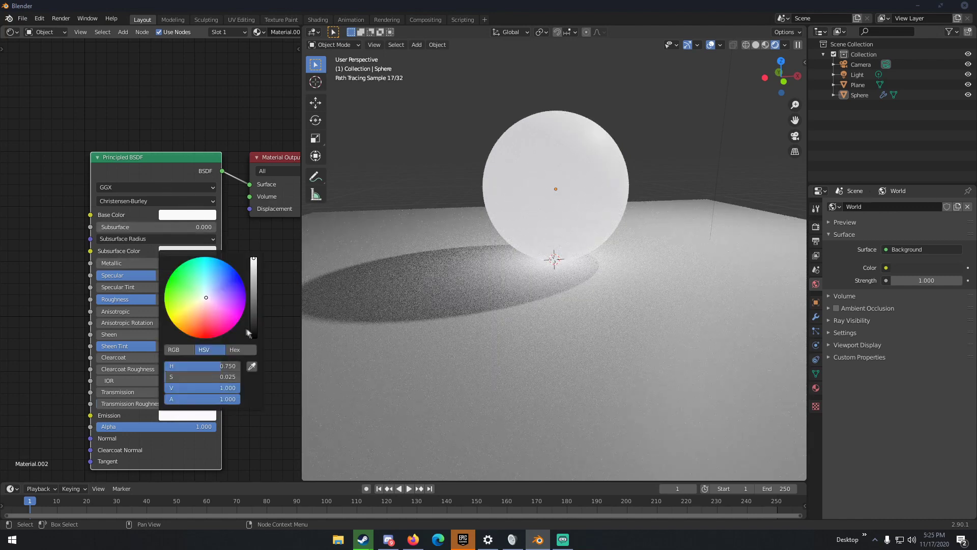
left_click(253, 336)
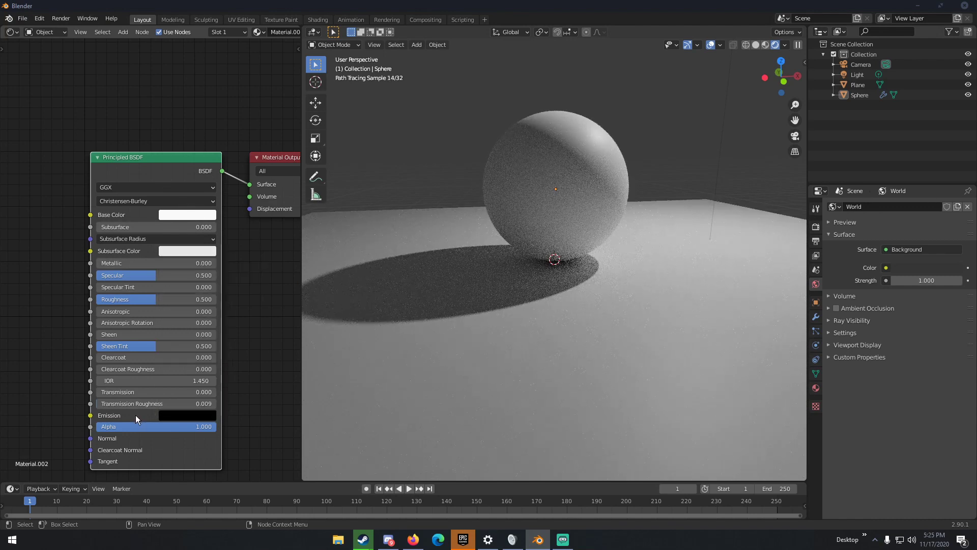
- Lower the sphere material's Alpha to 0.273 and on to 0, and restore it to 1.000
left_click_drag(186, 426, 129, 426)
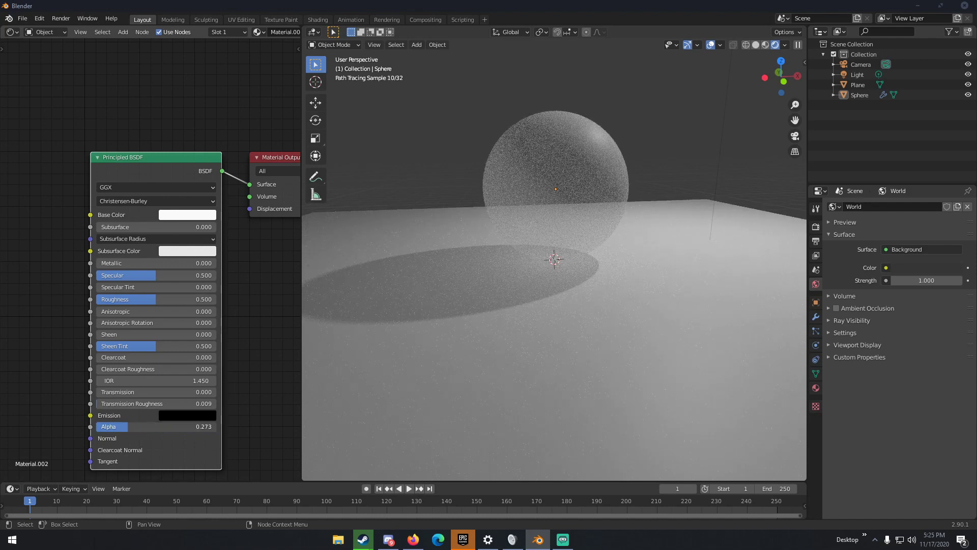
left_click_drag(129, 426, 96, 426)
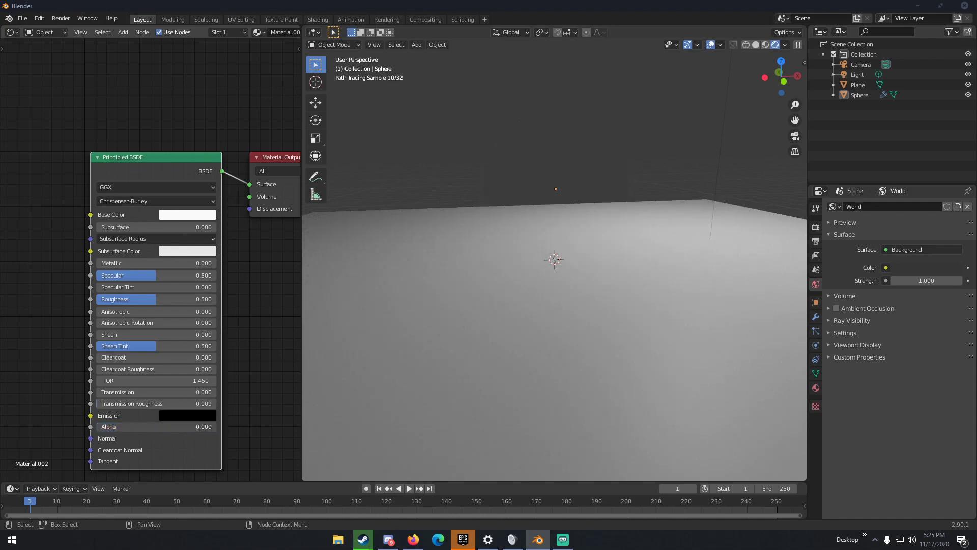
left_click_drag(96, 426, 217, 427)
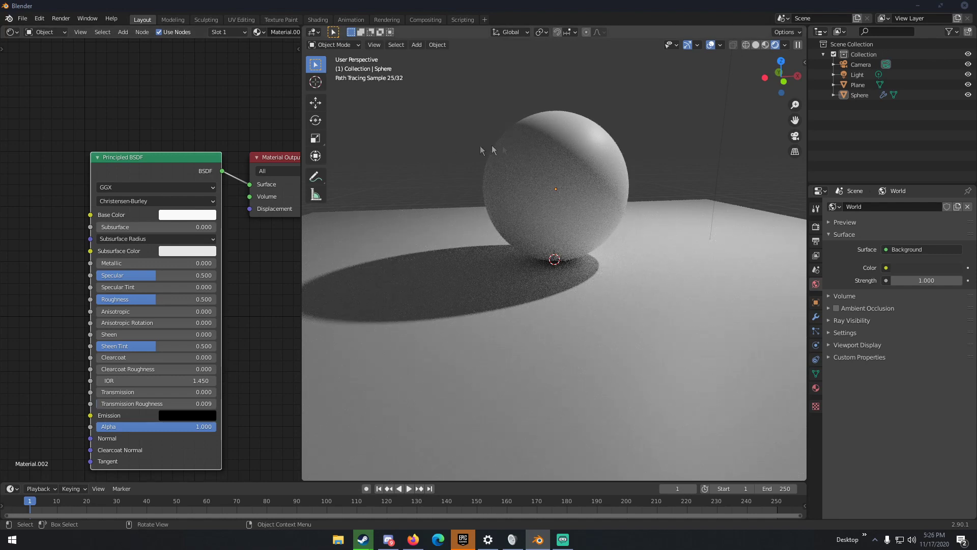
- Switch the sphere material's surface shader to Anisotropic BSDF and inspect the highlight on top of the sphere
scroll(255, 272, "down", 5)
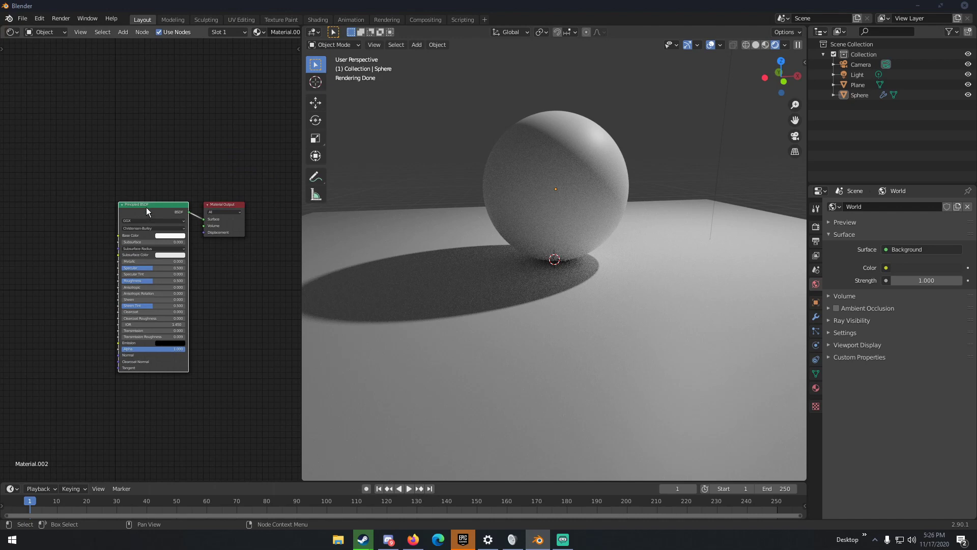
left_click(816, 387)
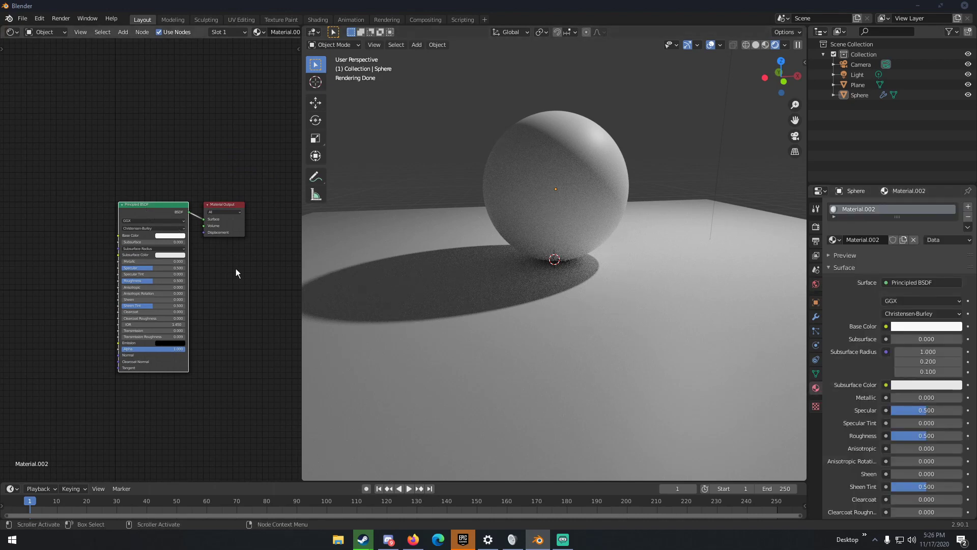
key("shift+a")
mouse_move(234, 305)
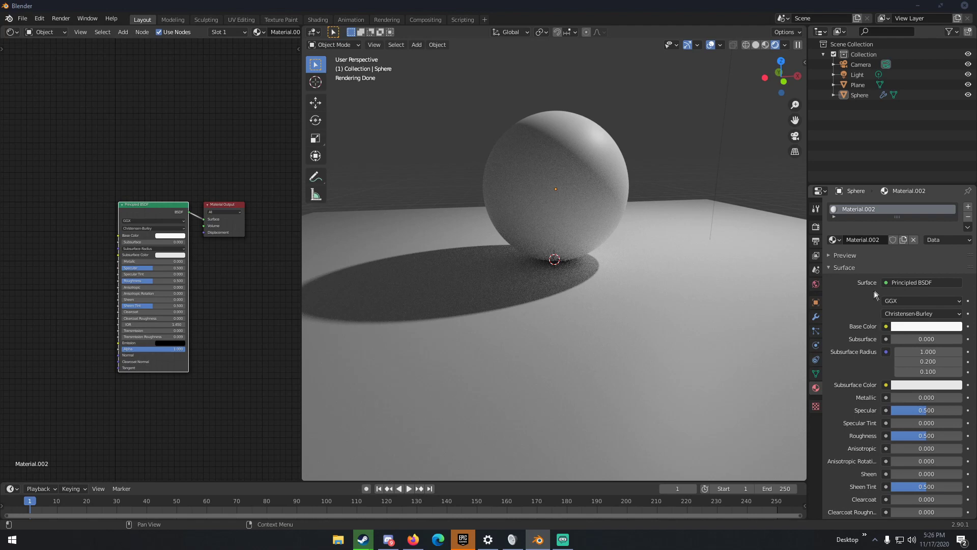
left_click(895, 282)
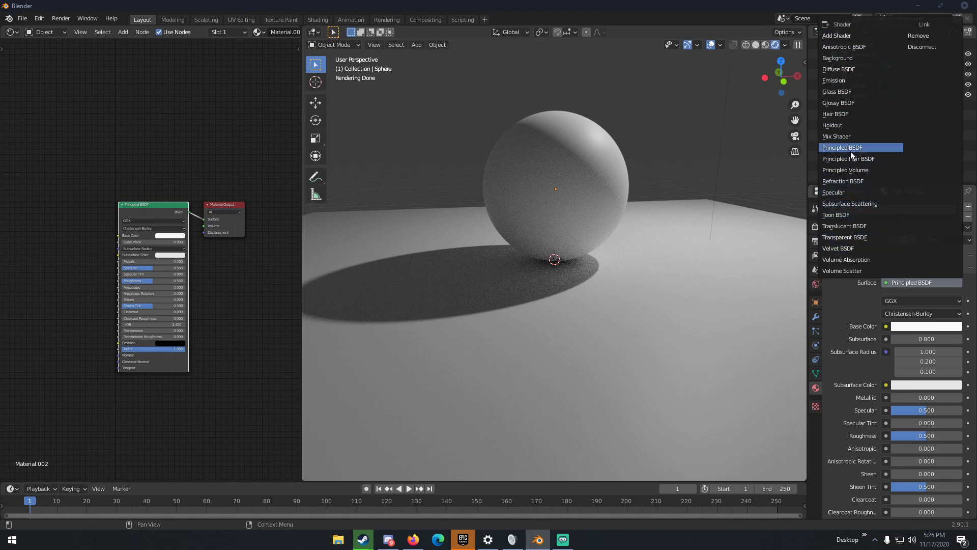
left_click(837, 48)
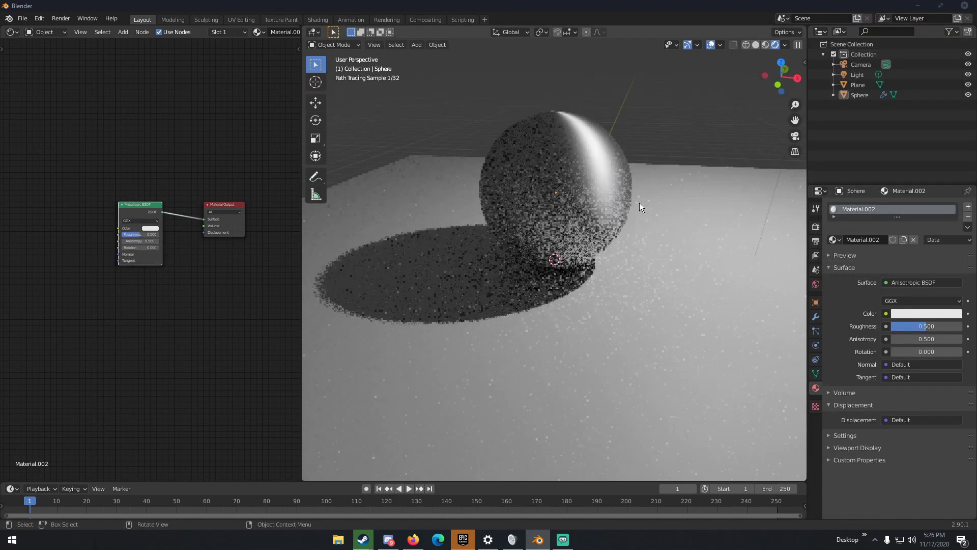
middle_click_drag(556, 137, 533, 178)
scroll(155, 249, "up", 5)
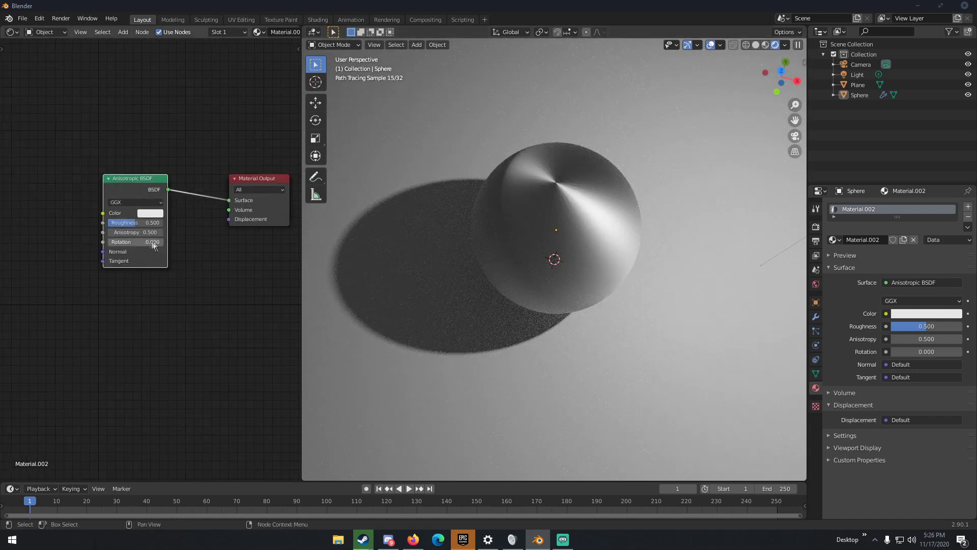
- Raise the Anisotropic BSDF's Roughness and Anisotropy to 1.000, and adjust its Rotation to 0.746 and on to 0.654
left_click_drag(135, 233, 204, 233)
left_click_drag(130, 243, 183, 223)
mouse_move(584, 256)
middle_mouse_down()
mouse_move(604, 191)
mouse_move(597, 185)
mouse_move(564, 218)
middle_mouse_up()
scroll(597, 185, "up", 2)
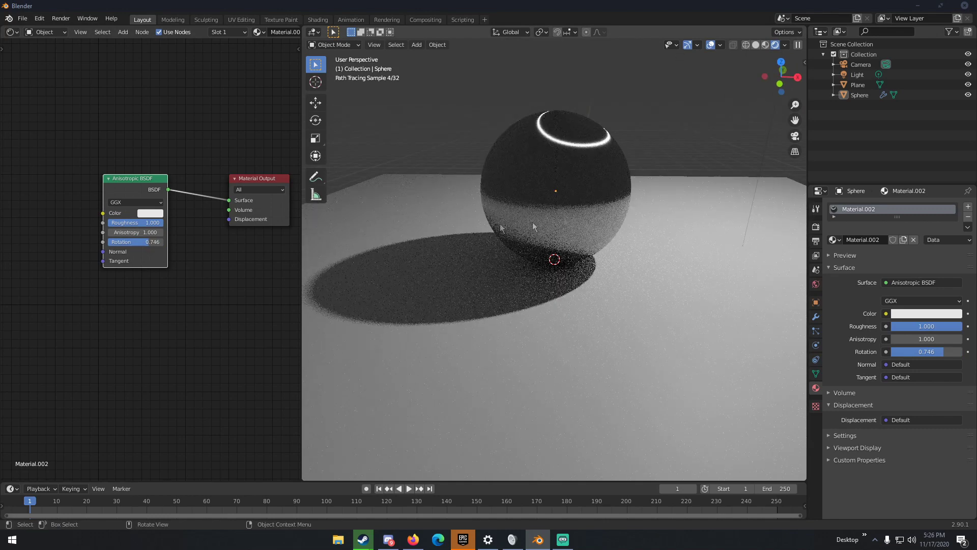
mouse_move(152, 243)
left_mouse_down()
mouse_move(95, 233)
mouse_move(148, 233)
left_mouse_up()
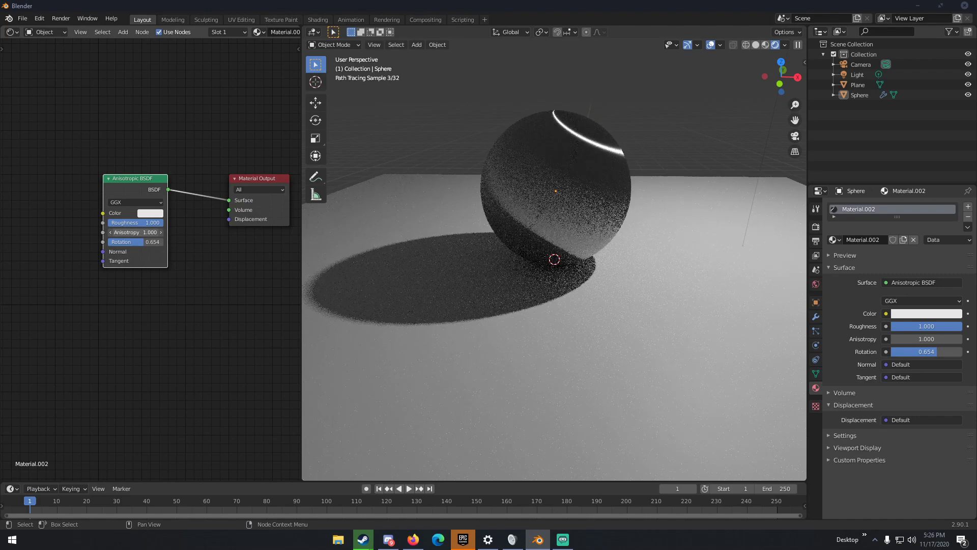
scroll(727, 298, "down", 3)
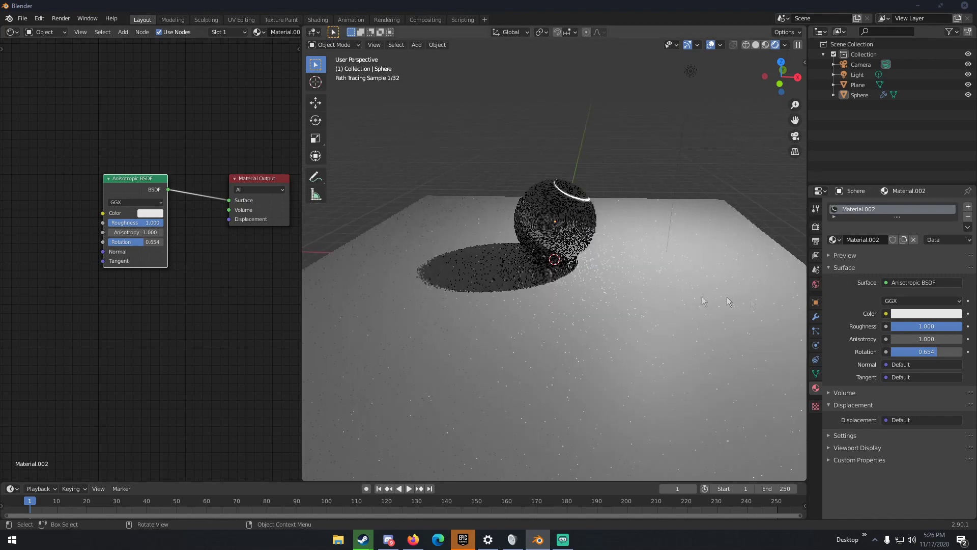
- Change the sphere material's surface shader to Background and inspect its glow on the floor from several angles
left_click(906, 282)
left_click(845, 58)
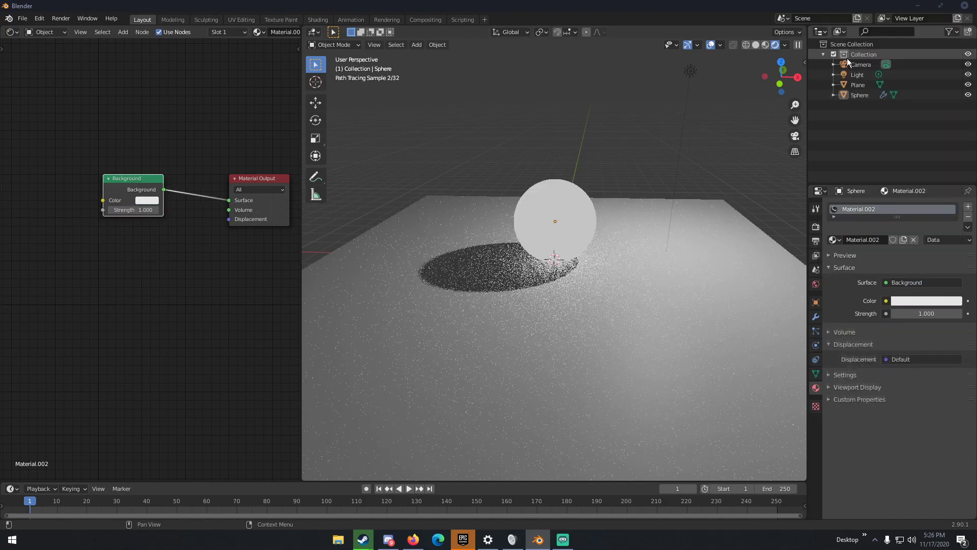
middle_click_drag(533, 266, 570, 257)
scroll(570, 257, "up", 3)
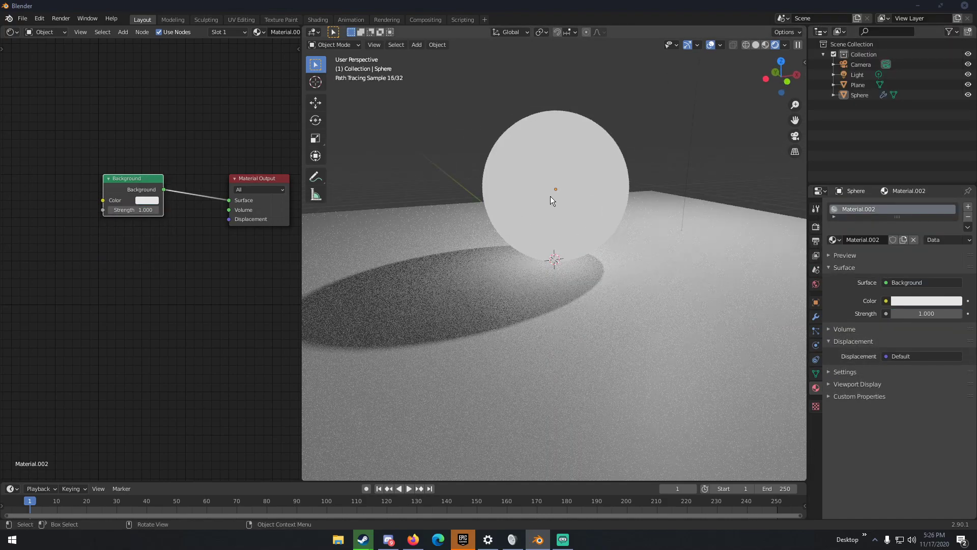
scroll(495, 211, "up", 2)
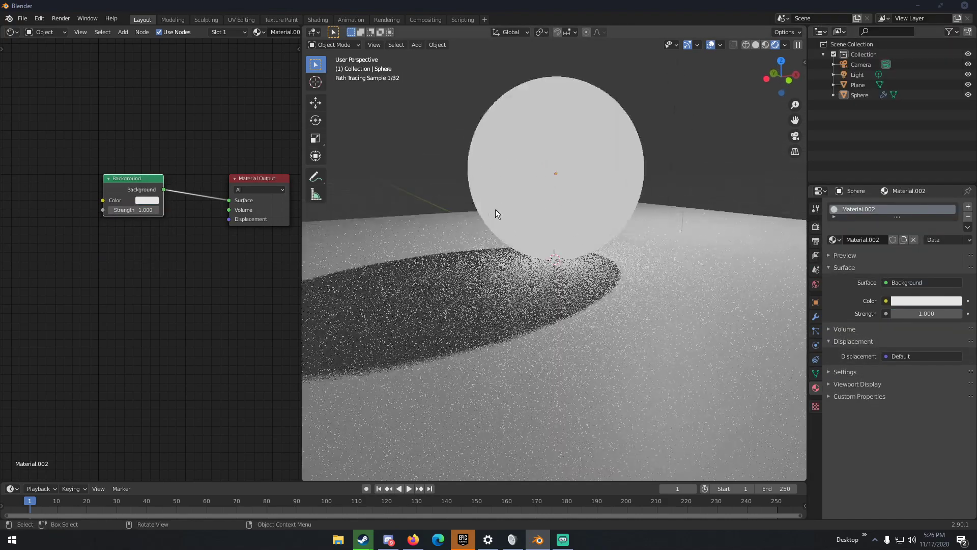
scroll(496, 213, "down", 5)
middle_click_drag(504, 206, 525, 261)
scroll(525, 259, "up", 3)
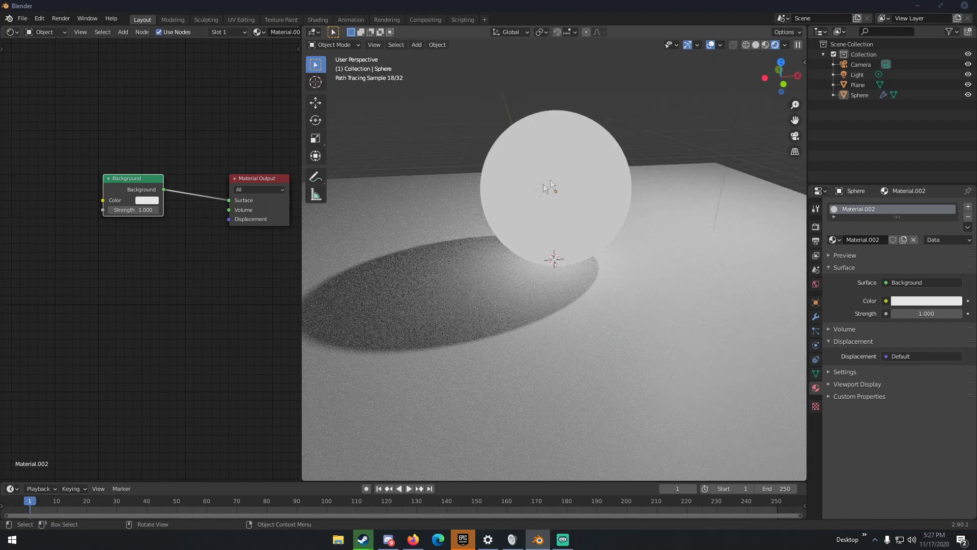
scroll(561, 179, "down", 3)
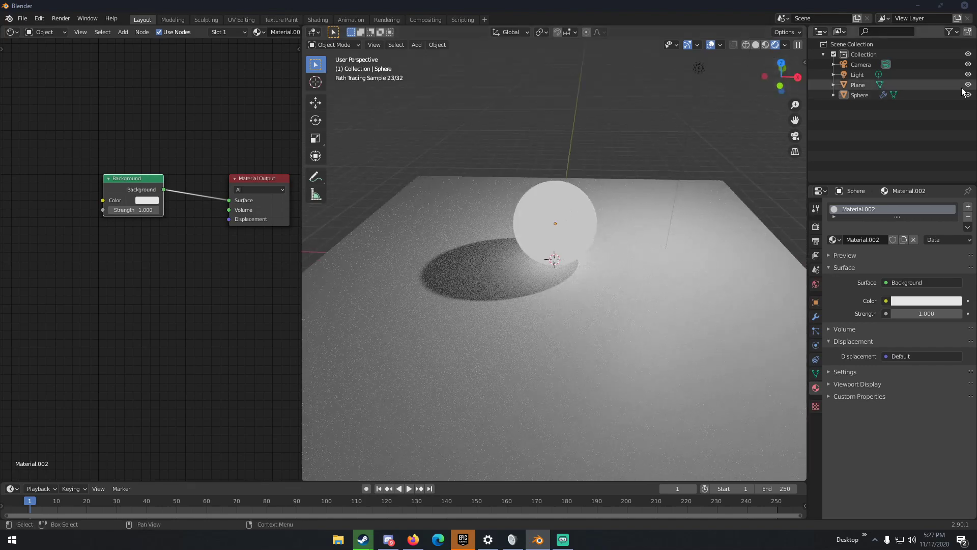
- Hide the scene's light briefly, show it again, and view the Background-shaded sphere from a lower angle
left_click(968, 74)
left_click(969, 74)
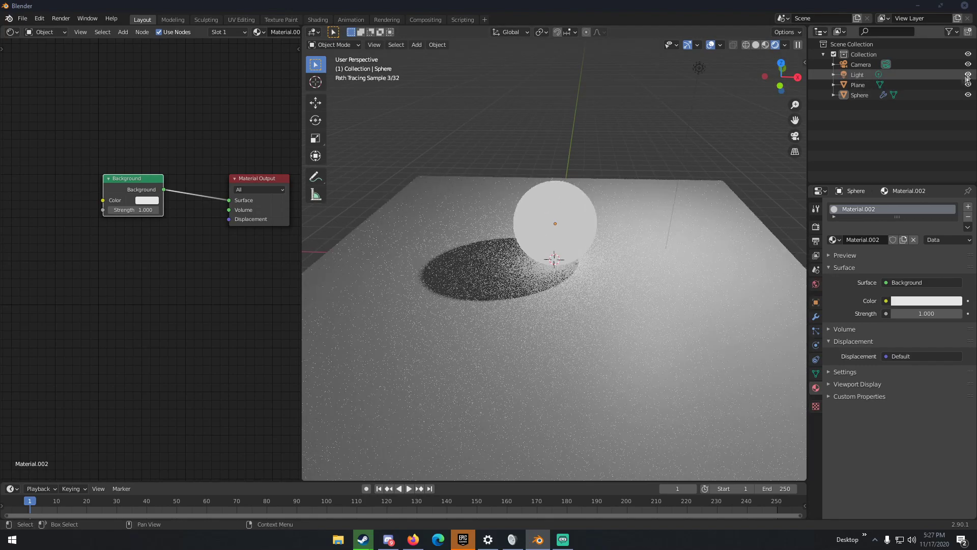
mouse_move(552, 197)
middle_mouse_down()
mouse_move(581, 189)
mouse_move(567, 182)
middle_mouse_up()
scroll(567, 182, "down", 1)
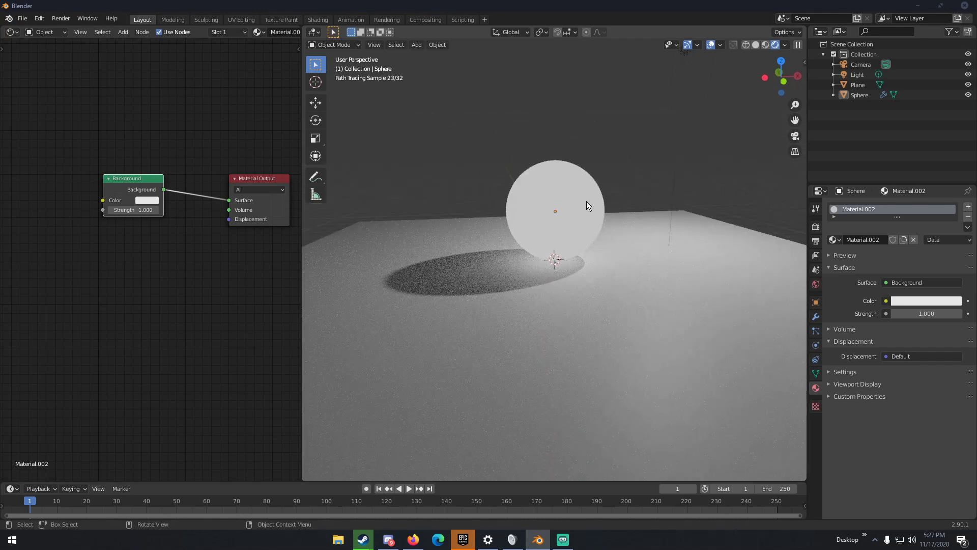
- Change the sphere's surface shader to Diffuse BSDF, tint its color pale pink, and try its Roughness, ending at 0.000
left_click(911, 283)
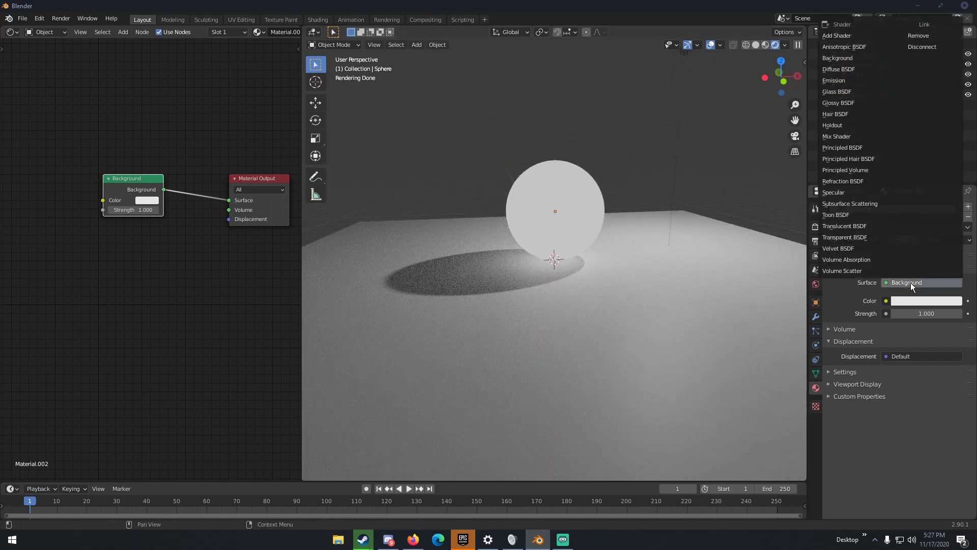
left_click(850, 69)
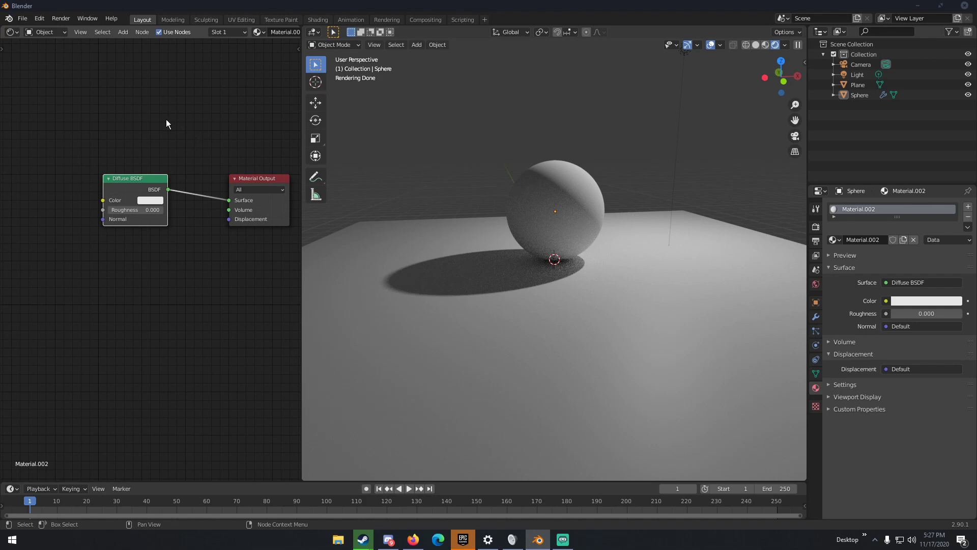
left_click(142, 200)
left_click_drag(155, 91, 175, 110)
mouse_move(117, 210)
left_mouse_down()
mouse_move(160, 210)
mouse_move(108, 210)
left_mouse_up()
middle_click_drag(498, 184, 533, 192)
scroll(499, 207, "up", 2)
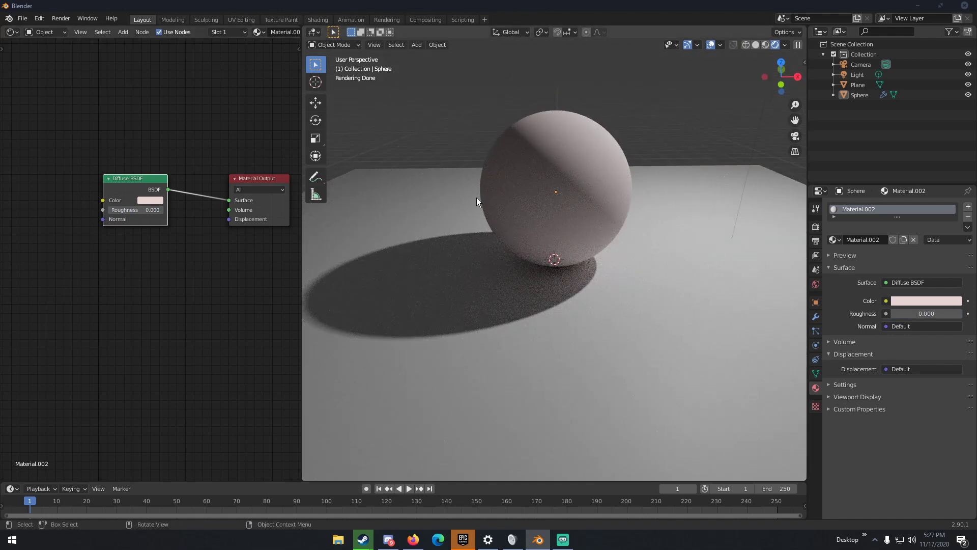
- Adjust the Diffuse BSDF color to hue 0.906 and saturation 0.056, inspect the shading, and select the sphere
left_click(145, 201)
left_click(175, 108)
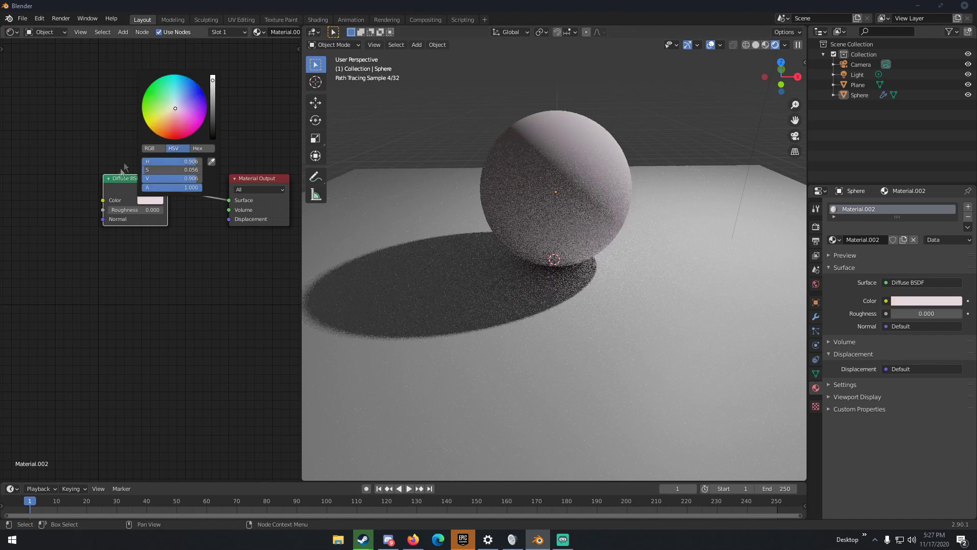
middle_click_drag(432, 187, 539, 215)
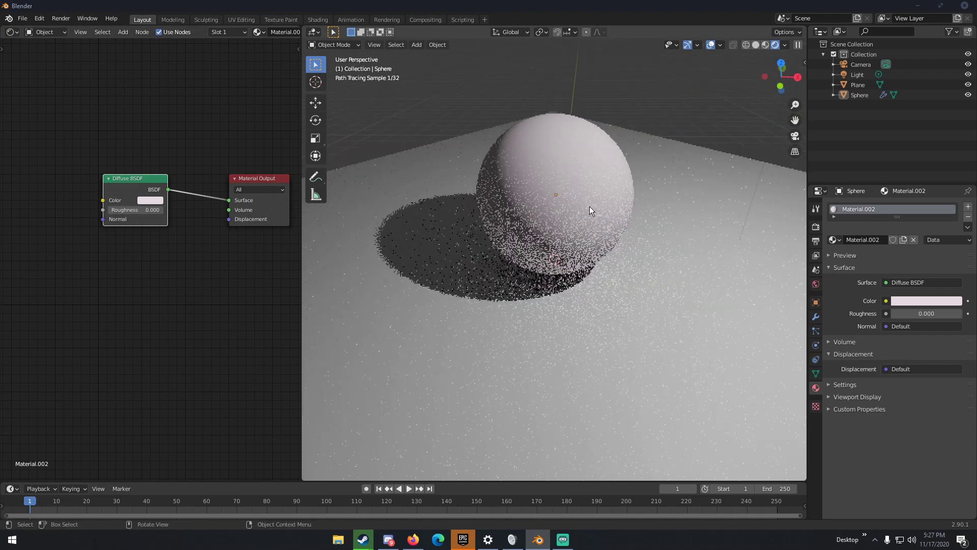
middle_click_drag(589, 206, 595, 293)
left_click(594, 289)
left_click(542, 190)
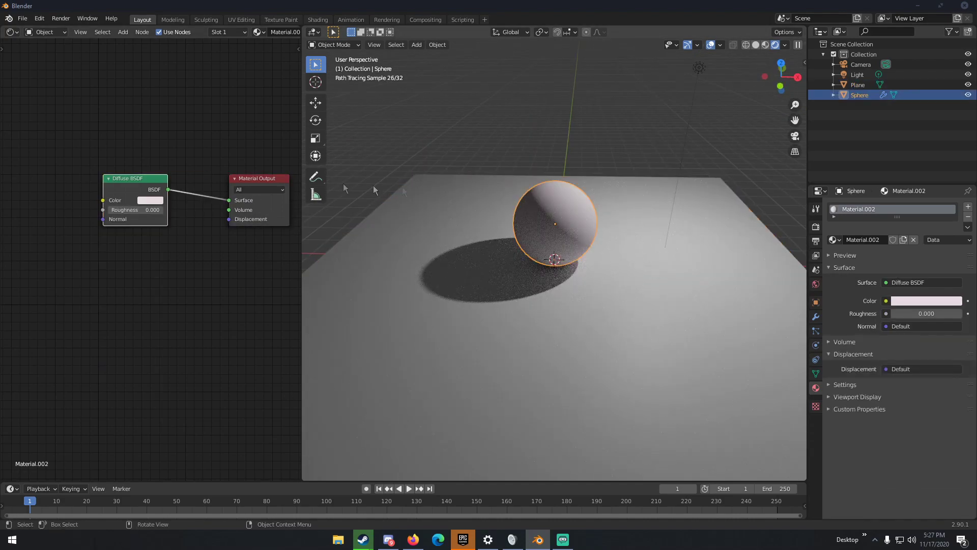
- Switch the sphere material's surface shader to Glass BSDF and inspect the refraction at close range
left_click(905, 282)
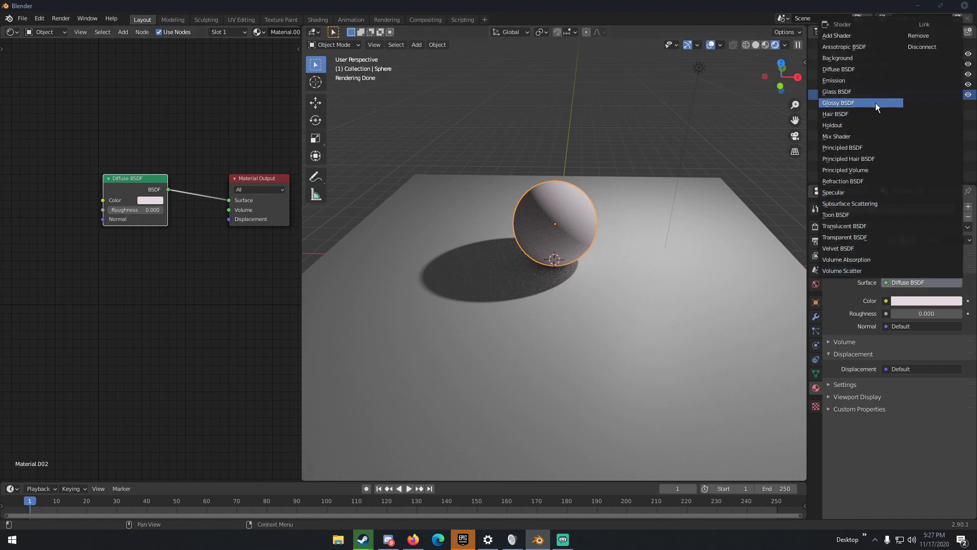
left_click(859, 92)
middle_click_drag(585, 209, 603, 176)
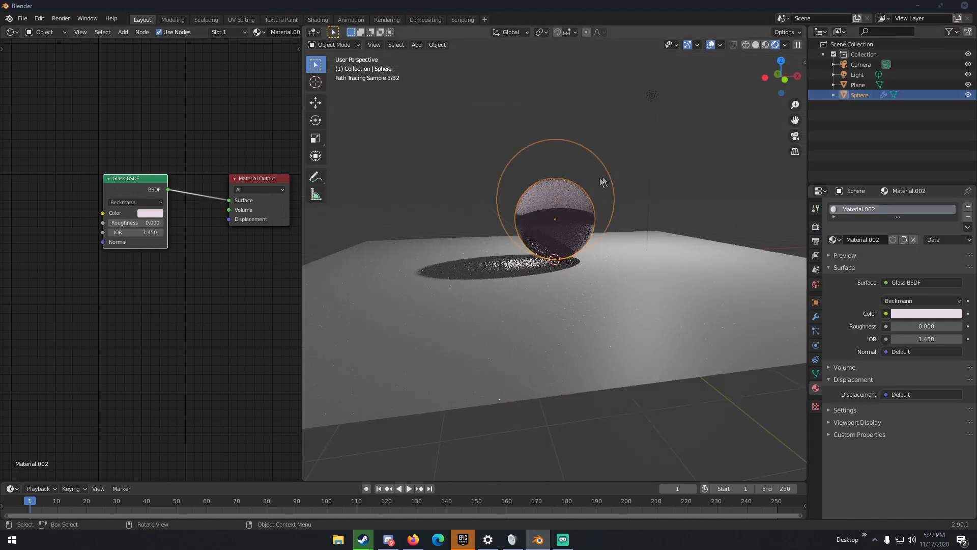
scroll(603, 177, "up", 3)
- Change the Glass BSDF color to neutral white and try its Roughness, ending at 0.000
left_click(153, 214)
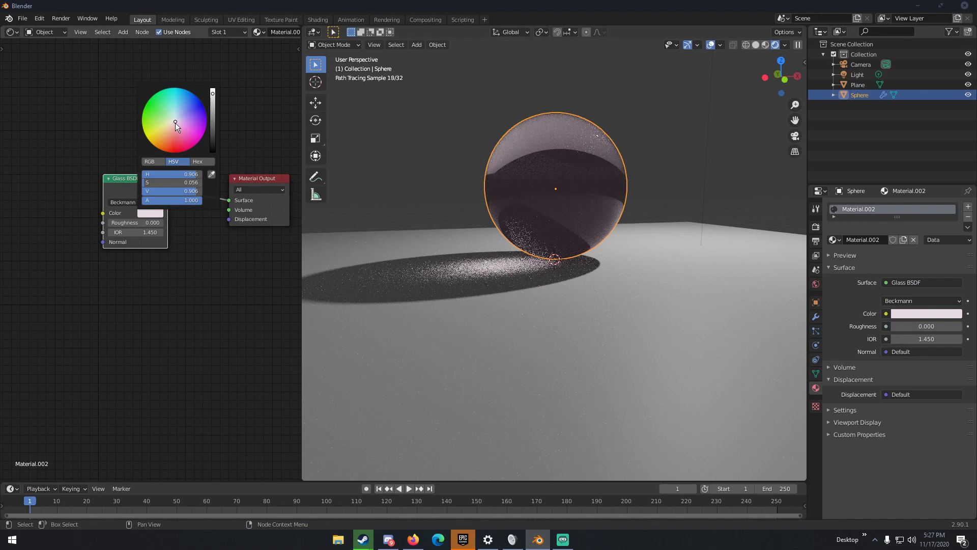
left_click_drag(176, 121, 175, 120)
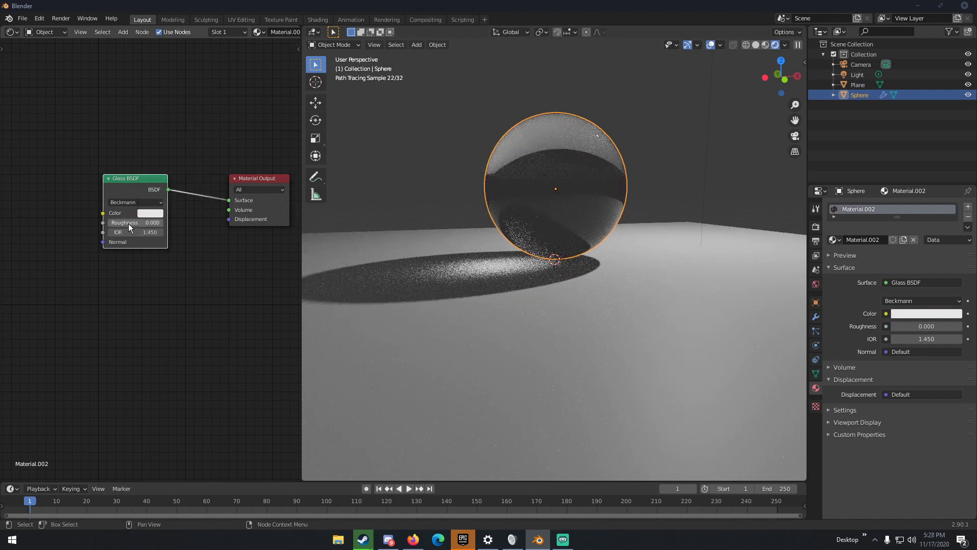
mouse_move(128, 224)
left_mouse_down()
mouse_move(167, 224)
mouse_move(115, 224)
left_mouse_up()
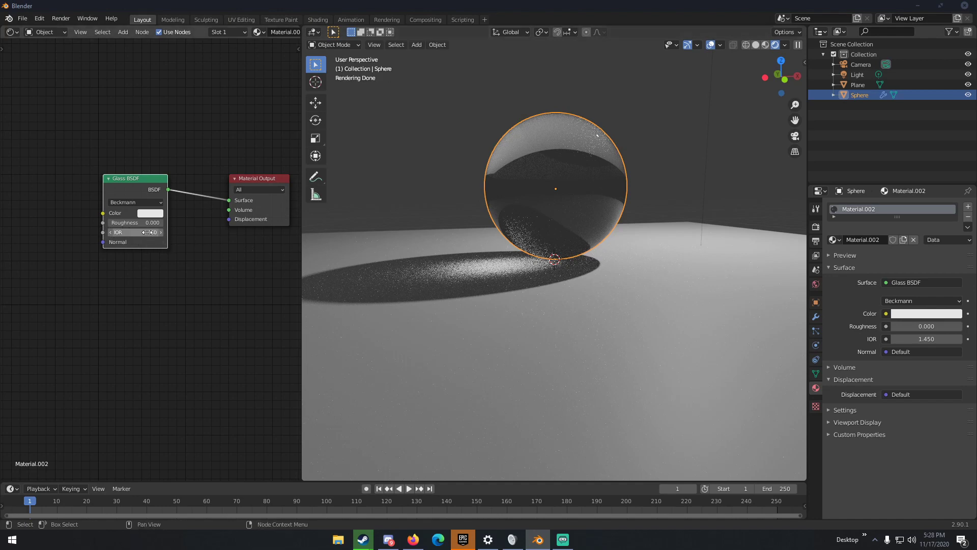
- Set the Glass BSDF's IOR to 1.330 for comparison, and restore it to 1.450
key("Return")
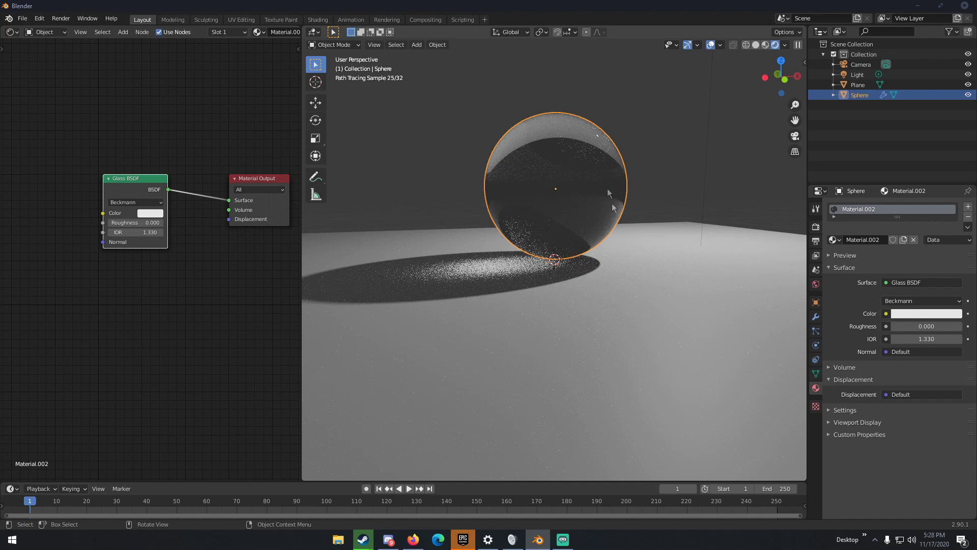
left_click(142, 233)
type("1.4")
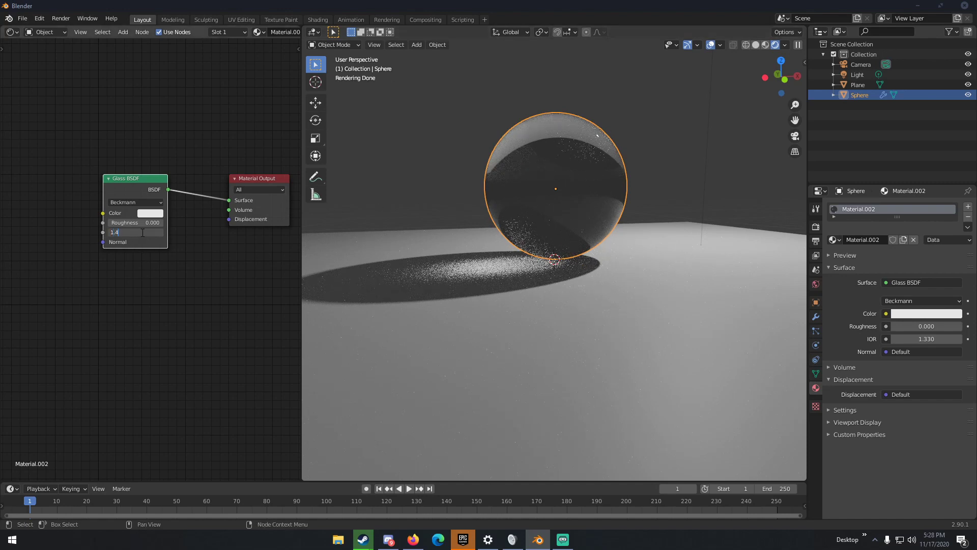
type("5")
key("Return")
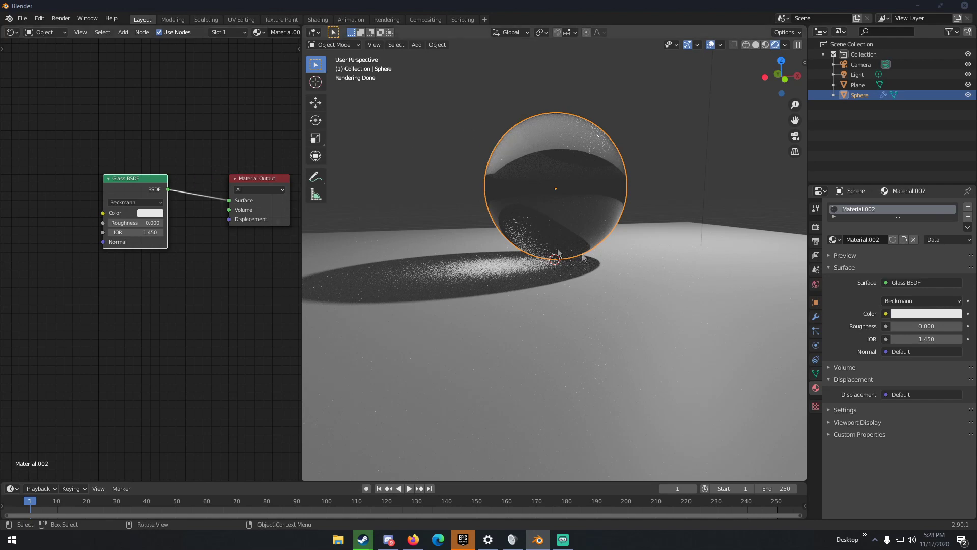
- Switch the sphere material's surface shader to Glossy BSDF and inspect the mirror-like reflections from different angles
left_click(904, 284)
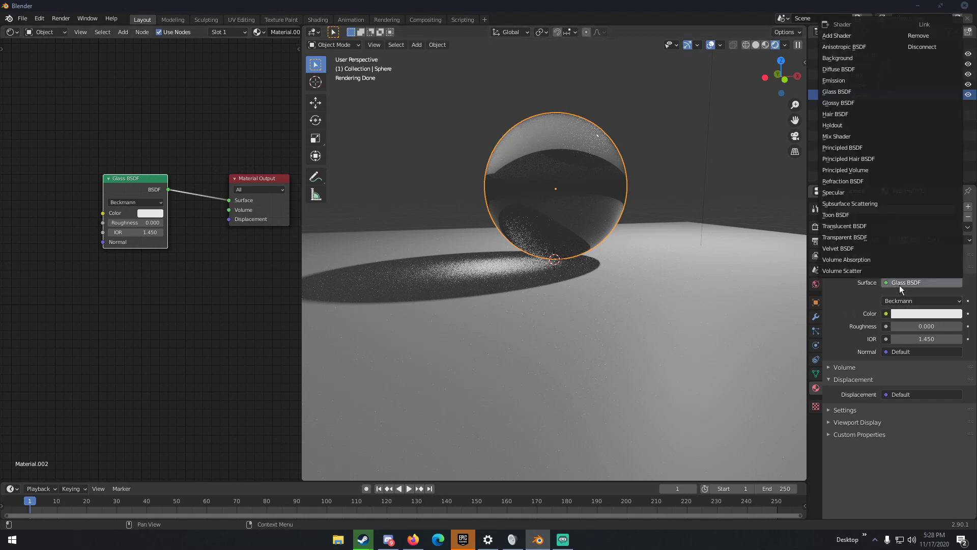
left_click(843, 103)
middle_click_drag(647, 153, 551, 177)
middle_click_drag(535, 214, 555, 222)
scroll(561, 211, "down", 3)
scroll(555, 222, "down", 1)
scroll(556, 224, "up", 3)
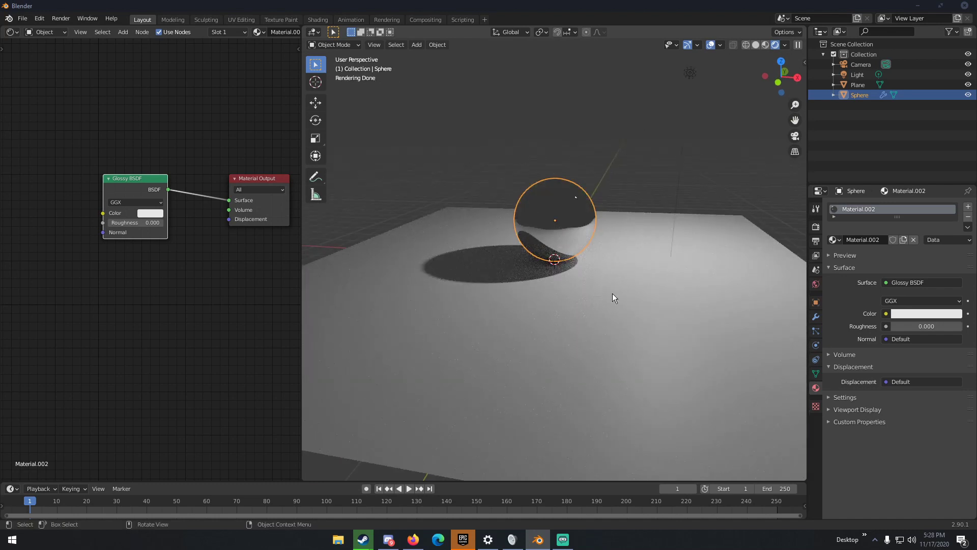
- Try the Glossy BSDF's Roughness, return it to 0.000, and orbit around the sphere to check its reflection
mouse_move(126, 223)
left_mouse_down()
mouse_move(163, 223)
mouse_move(116, 226)
left_mouse_up()
scroll(603, 277, "up", 5)
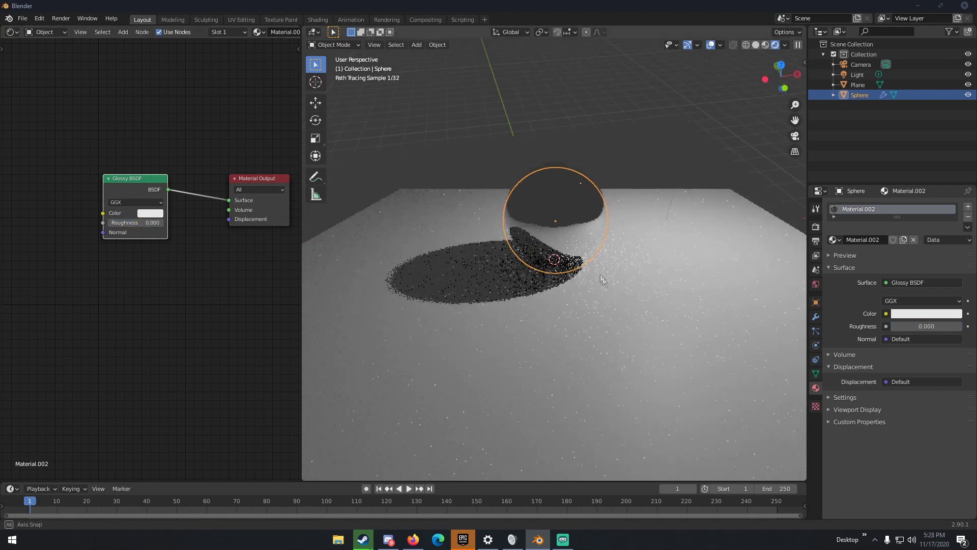
middle_click_drag(537, 201, 489, 211)
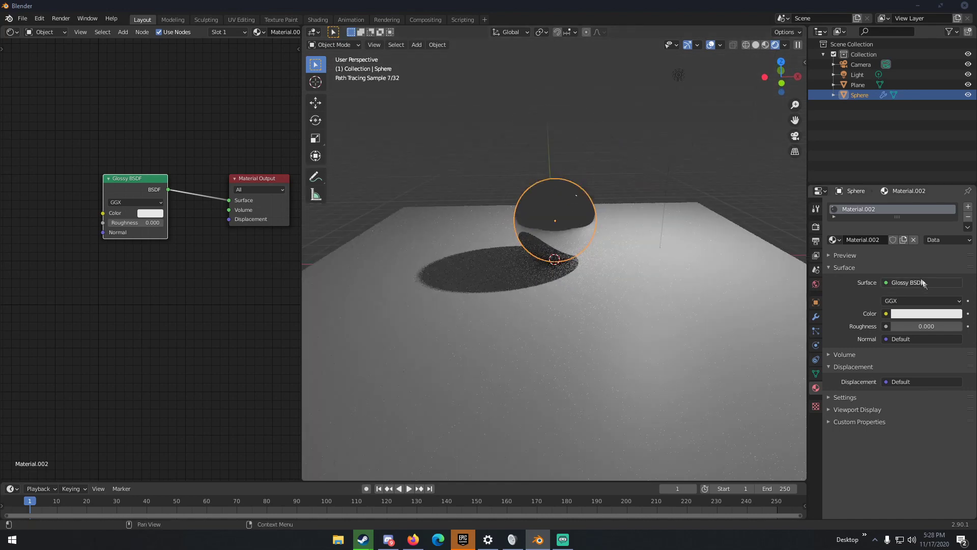
- Change the sphere material's surface shader to Hair BSDF
left_click(921, 282)
left_click(852, 115)
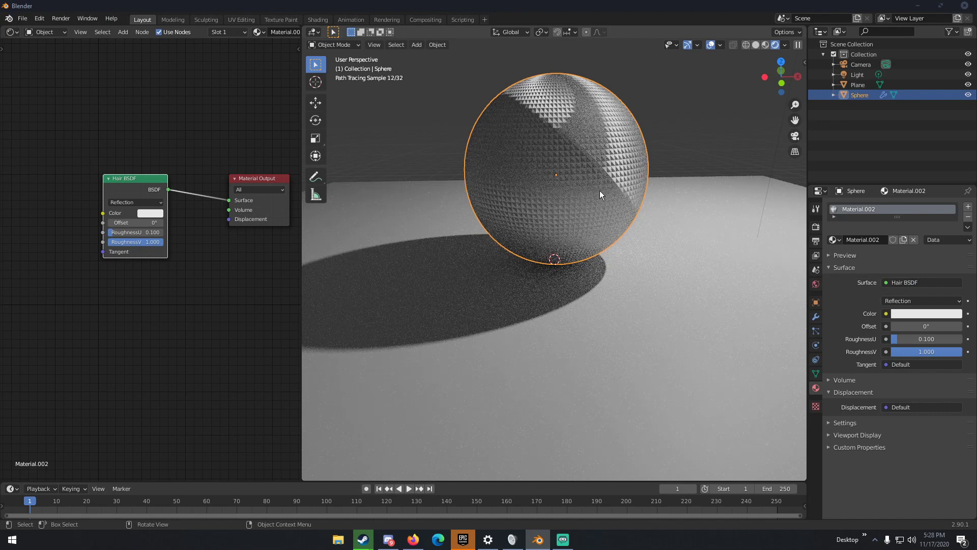
- Change the sphere material's surface shader from Hair BSDF to Holdout and inspect the sphere from different angles and distances
scroll(530, 179, "down", 4)
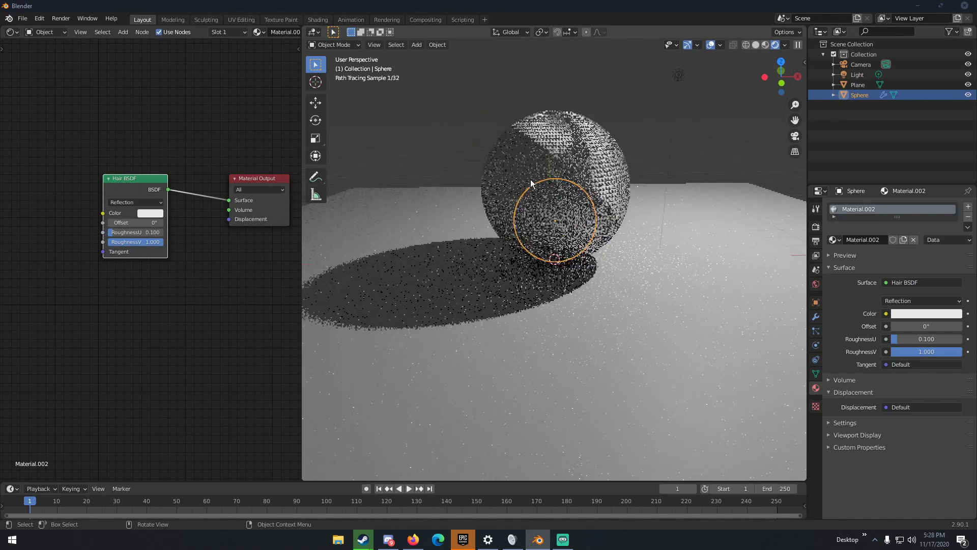
scroll(563, 197, "up", 4)
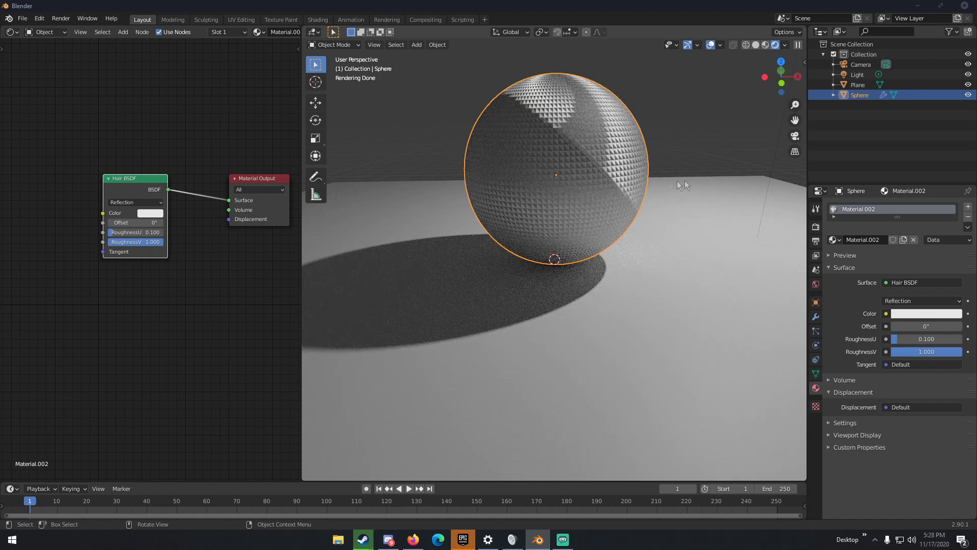
left_click(903, 283)
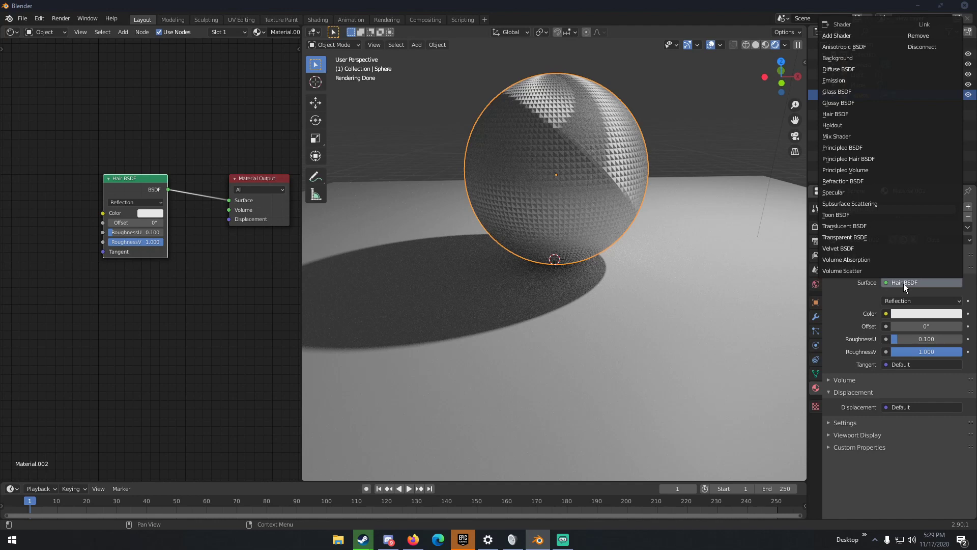
left_click(914, 285)
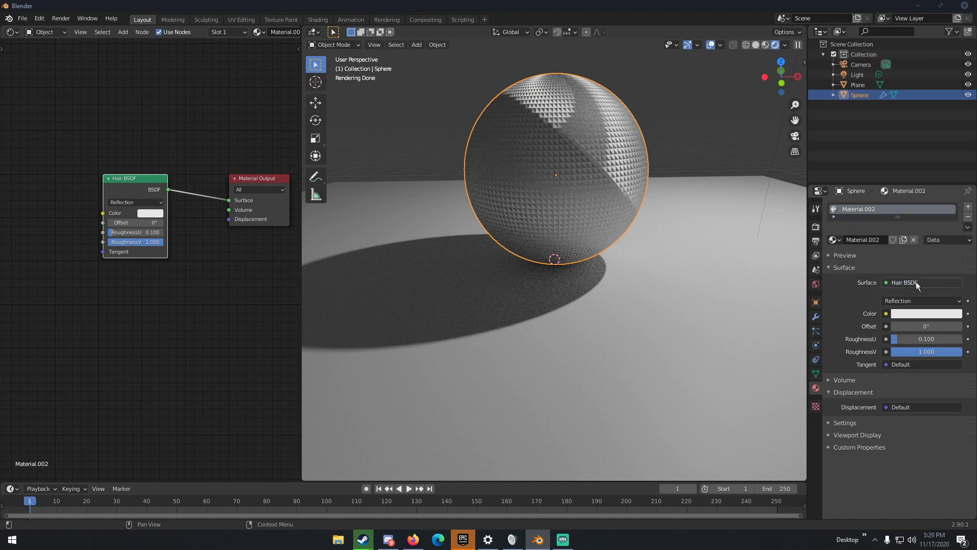
left_click(908, 280)
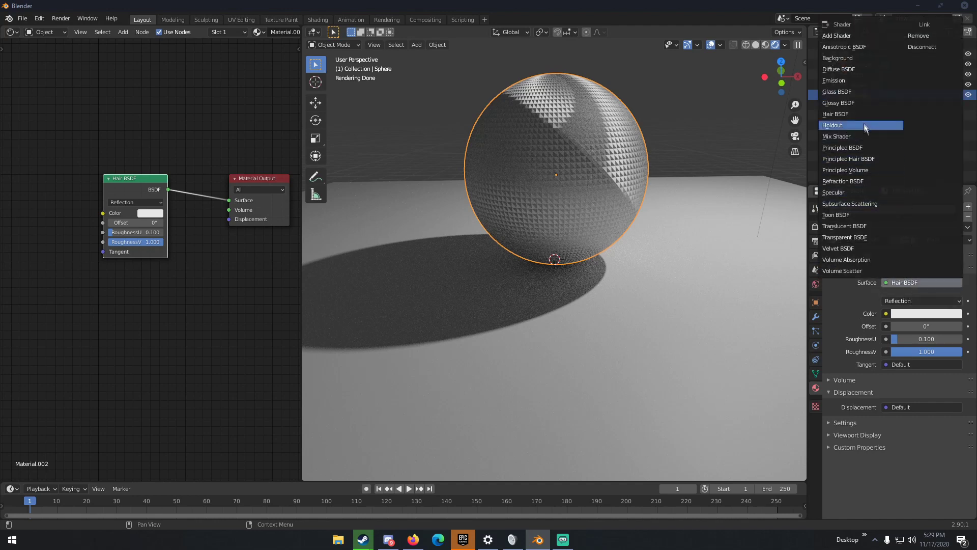
left_click(850, 125)
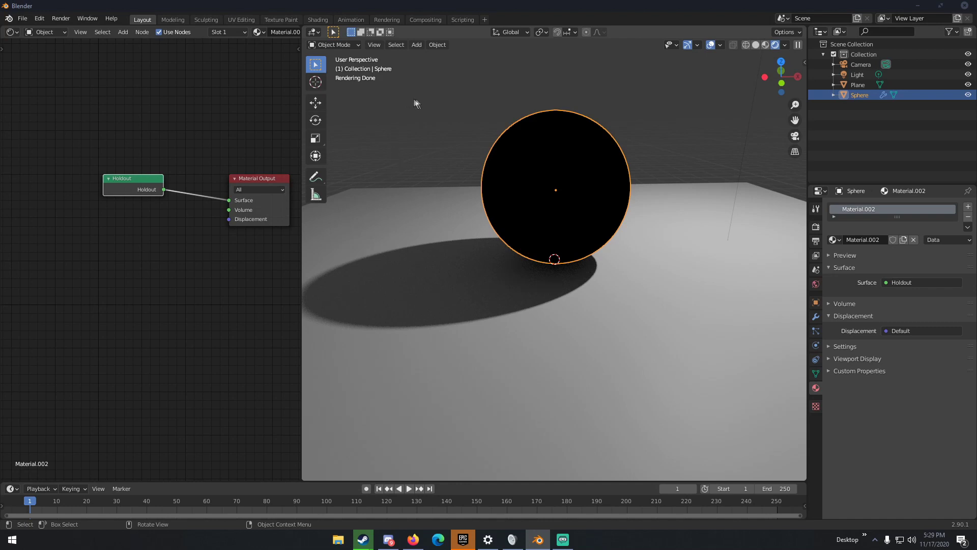
scroll(457, 157, "down", 5)
middle_click_drag(458, 157, 491, 176)
scroll(517, 187, "up", 4)
scroll(518, 188, "up", 2)
scroll(558, 200, "down", 4)
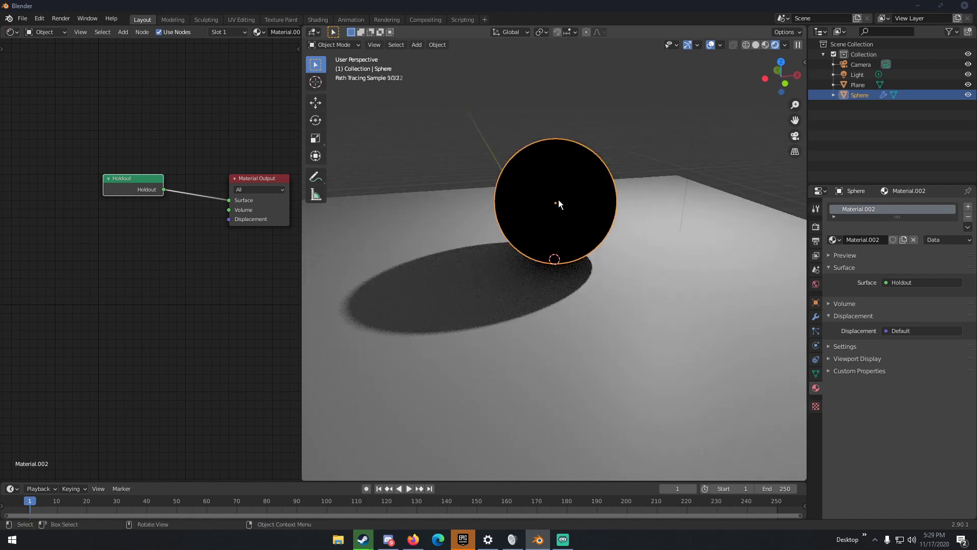
- Switch the sphere material's surface shader to Mix Shader and view the sphere up close
left_click(914, 282)
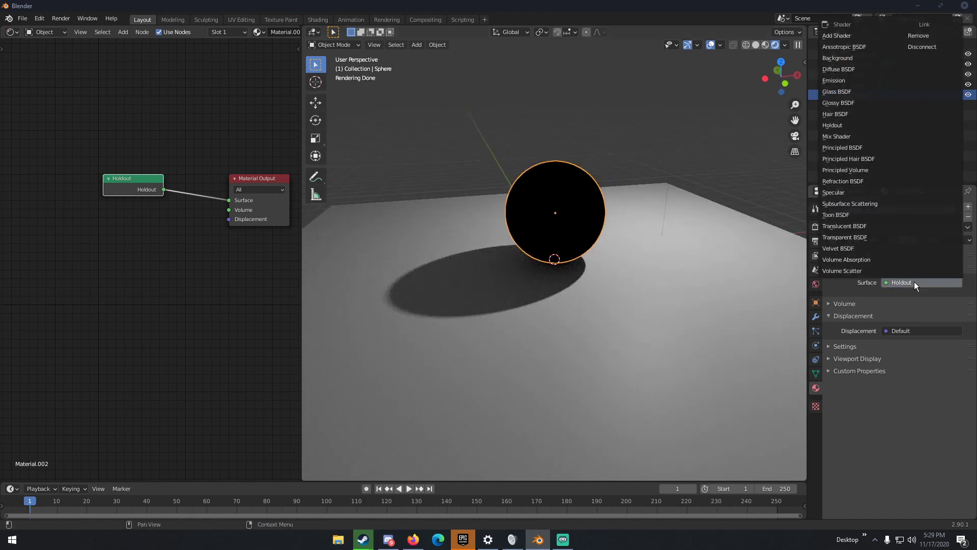
left_click(855, 137)
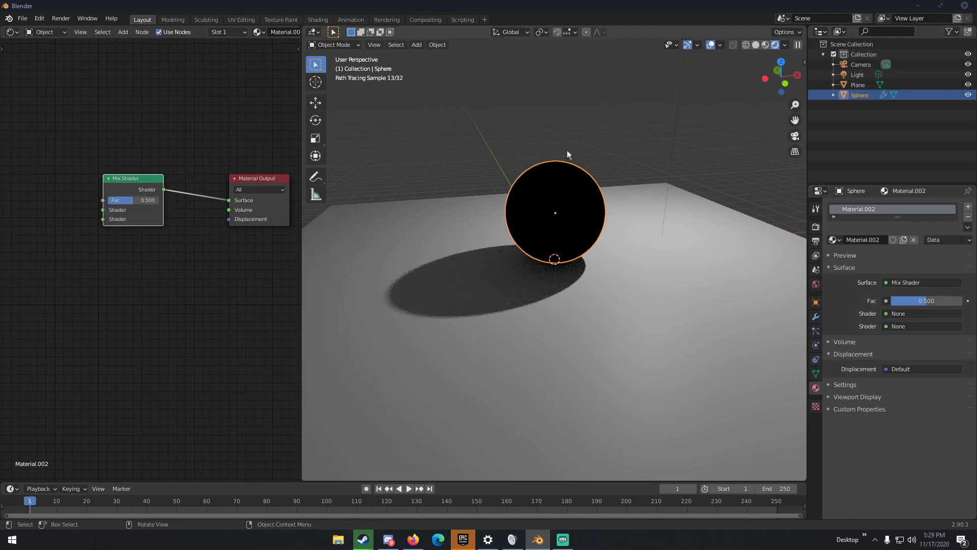
scroll(605, 211, "up", 3)
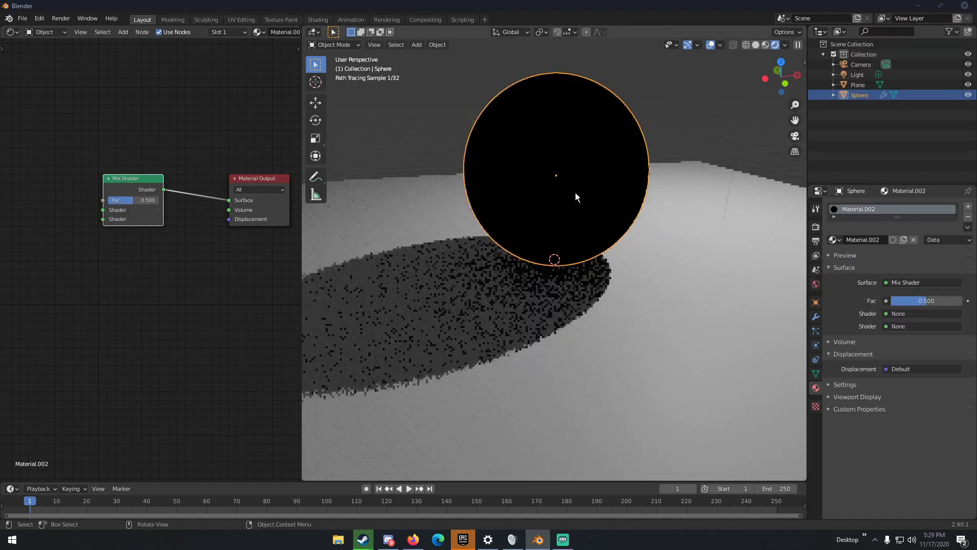
scroll(563, 204, "down", 3)
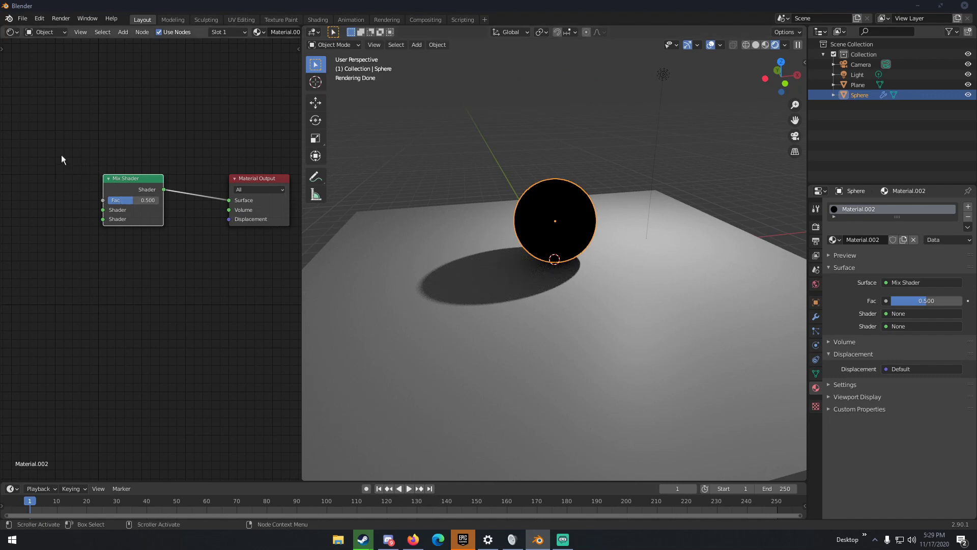
- Add a Principled BSDF node and connect its BSDF output to the Mix Shader's first Shader input
key("shift+a")
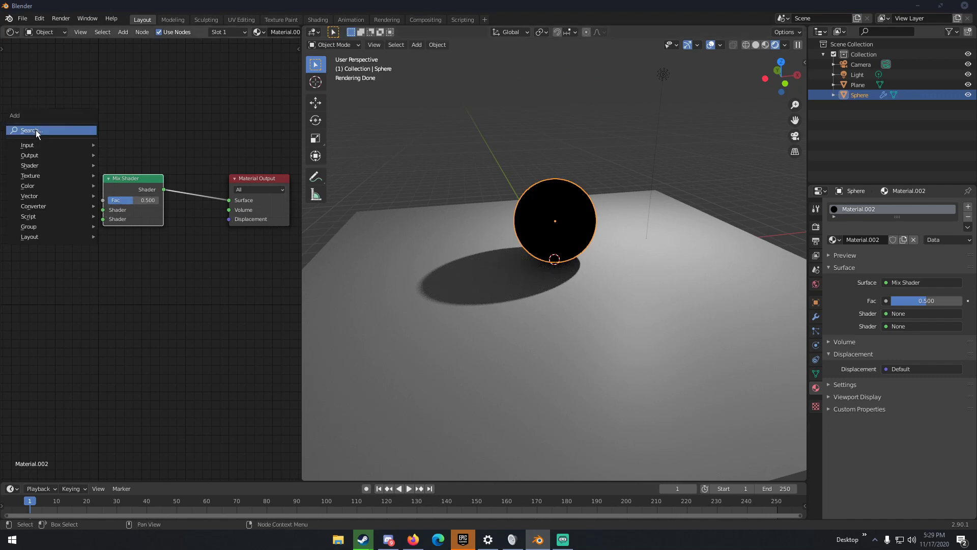
left_click(35, 130)
type("princ")
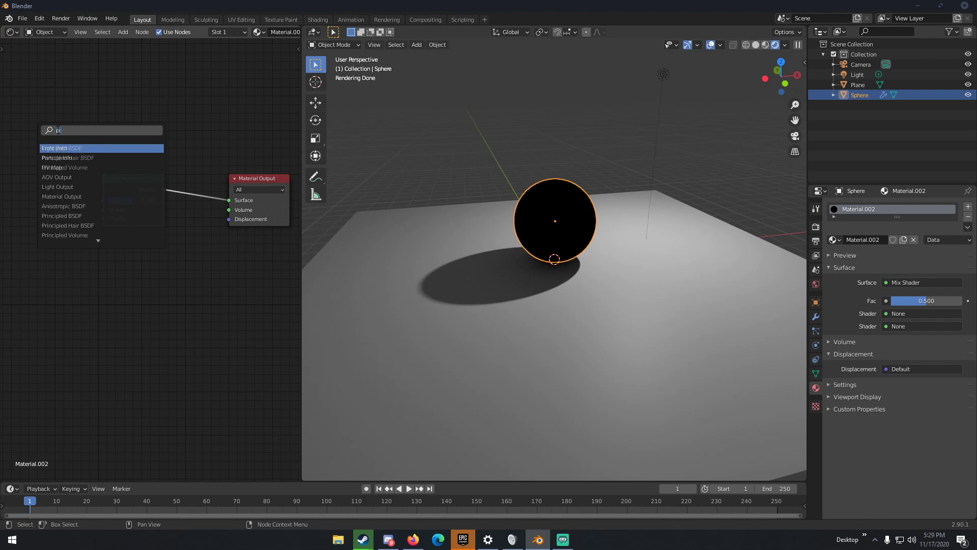
key("Return")
left_click(275, 106)
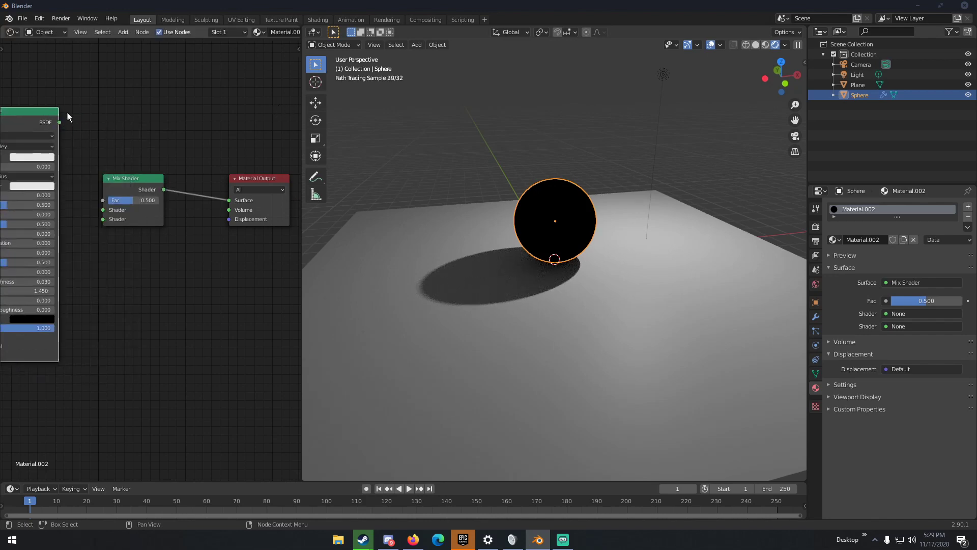
left_click_drag(64, 123, 102, 209)
- Add a Translucent BSDF node, connect it to the Mix Shader's second Shader input, and view the blended sphere
scroll(102, 209, "down", 1)
scroll(117, 262, "down", 1)
key("shift+a")
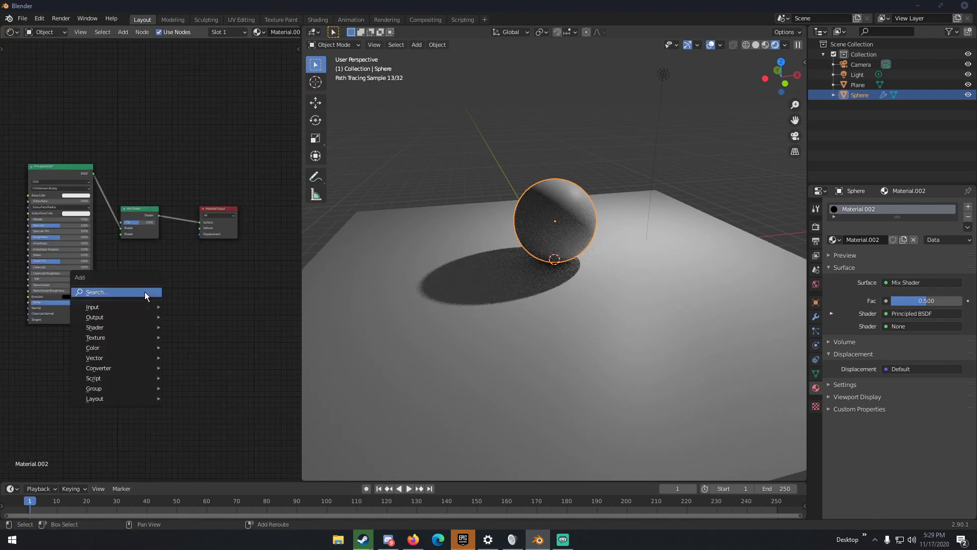
left_click(144, 291)
type("trn")
key("BackSpace")
type("an")
left_click(178, 309)
left_click(139, 304)
left_click_drag(137, 304, 122, 234)
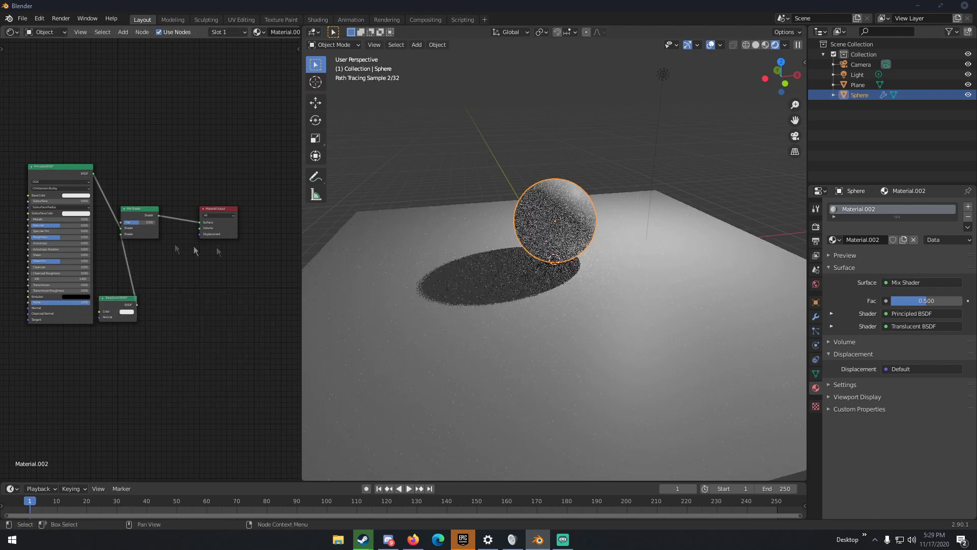
scroll(542, 201, "up", 4)
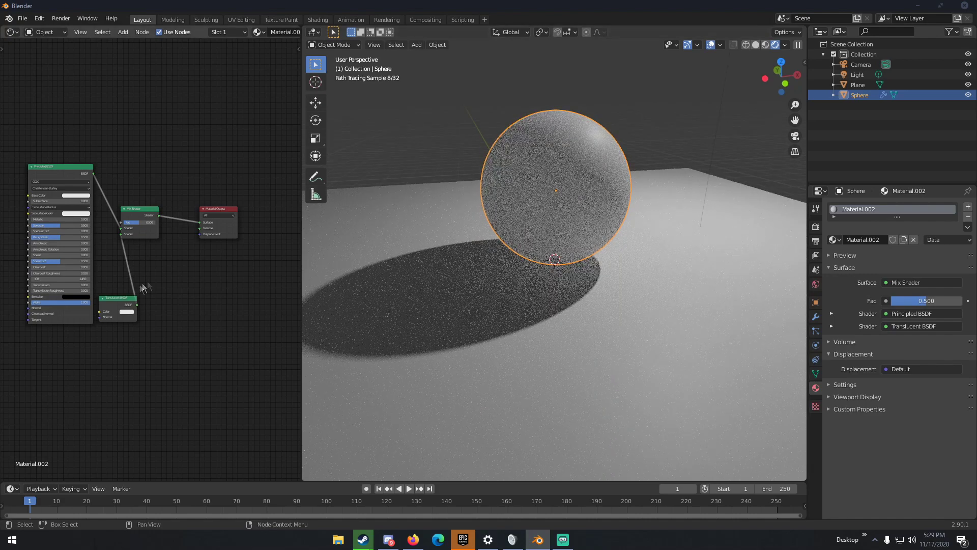
- Delete the Mix Shader, Principled BSDF and Translucent BSDF nodes from the sphere's material
key("Delete")
left_click(81, 175)
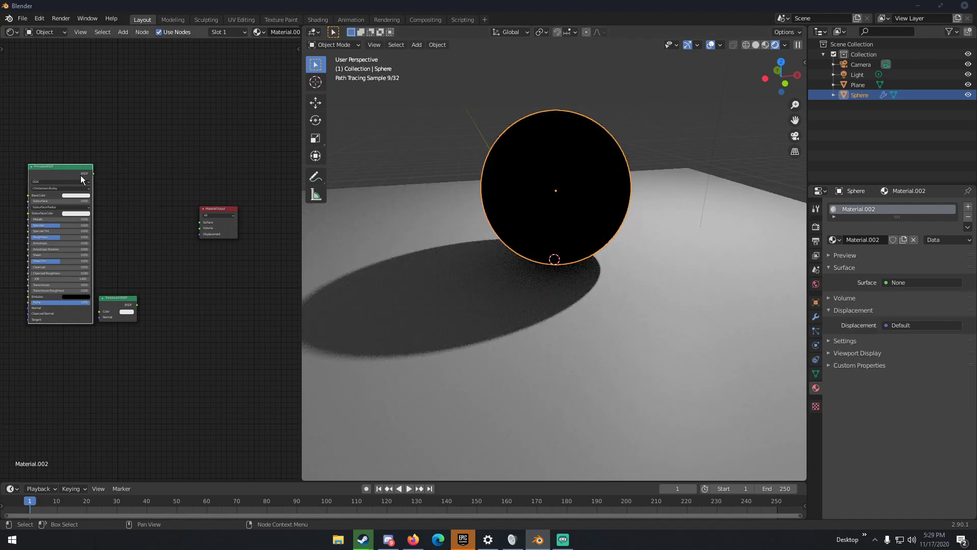
key("Delete")
key("Delete")
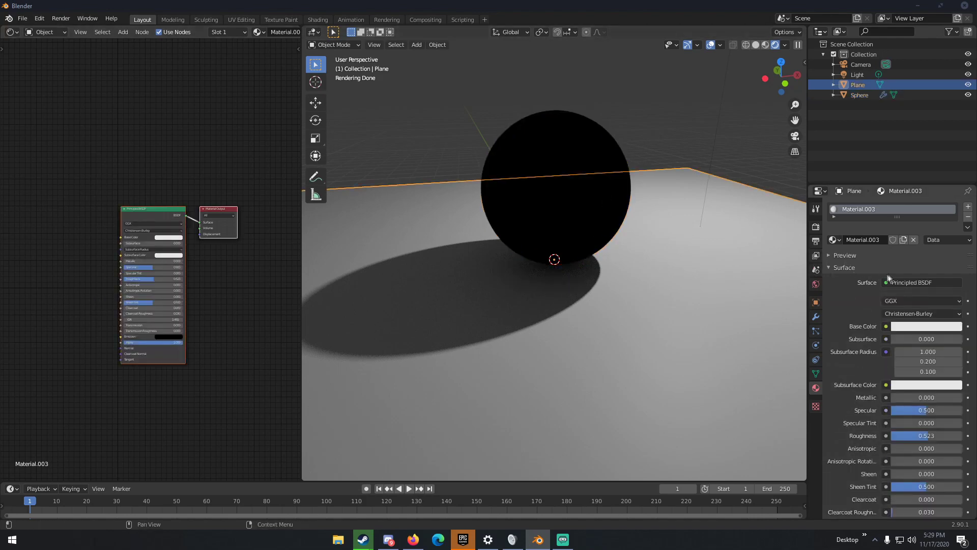
left_click(916, 282)
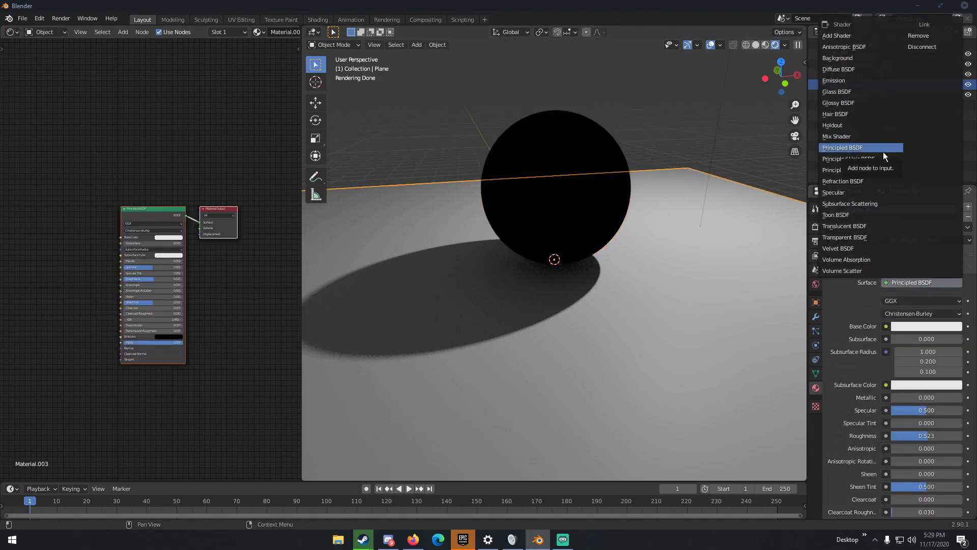
left_click(870, 158)
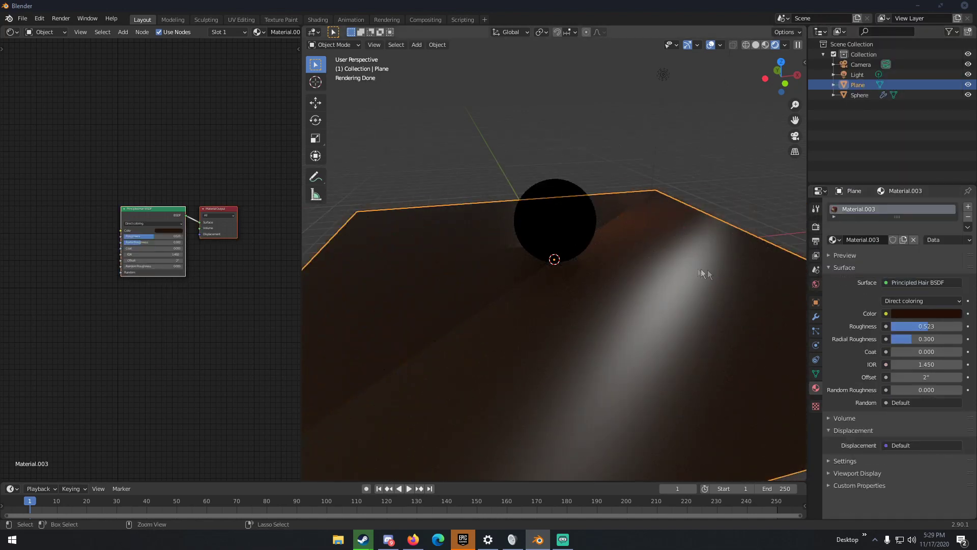
key("ctrl+z")
- Select the sphere and set its material's surface shader to Principled Hair BSDF
left_click(582, 226)
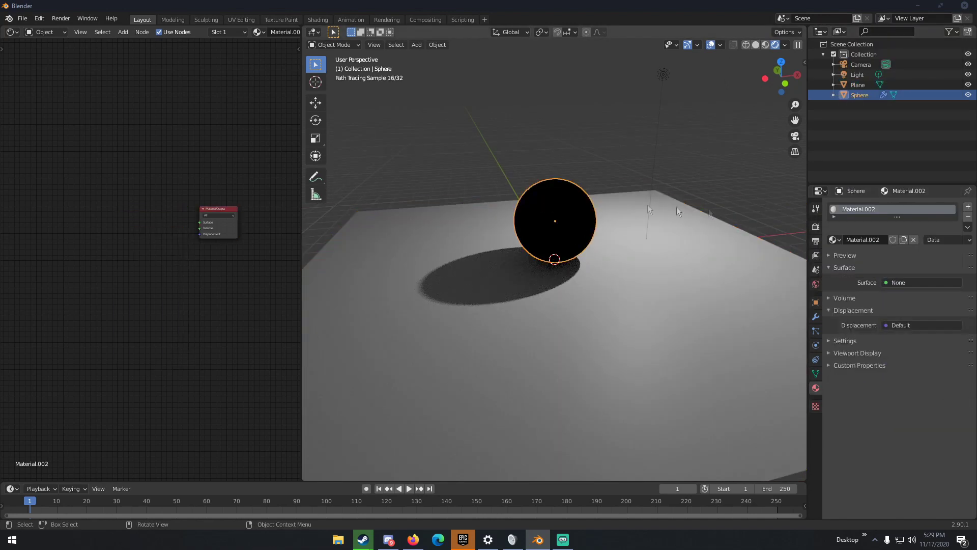
left_click(898, 283)
left_click(911, 154)
scroll(607, 216, "up", 5)
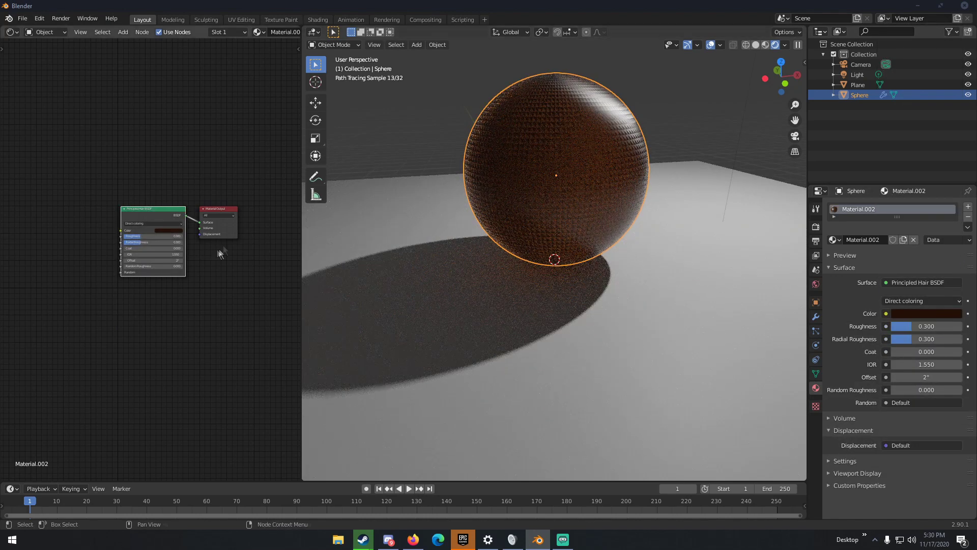
scroll(211, 261, "up", 4)
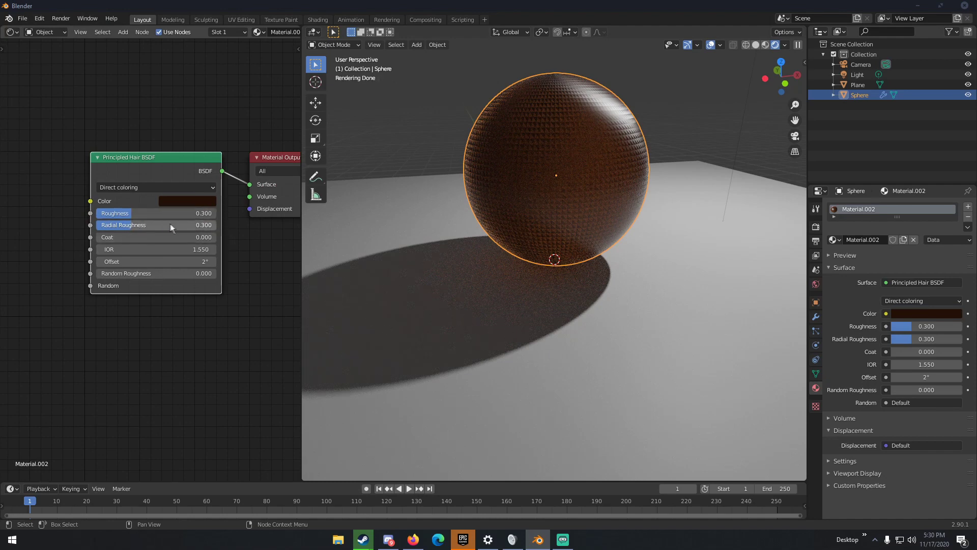
- Try the Principled Hair BSDF's Coat at 1.000, restore it to 0.000, and set Offset to 7.4° and Random Roughness to 1.000
left_click_drag(172, 237, 293, 237)
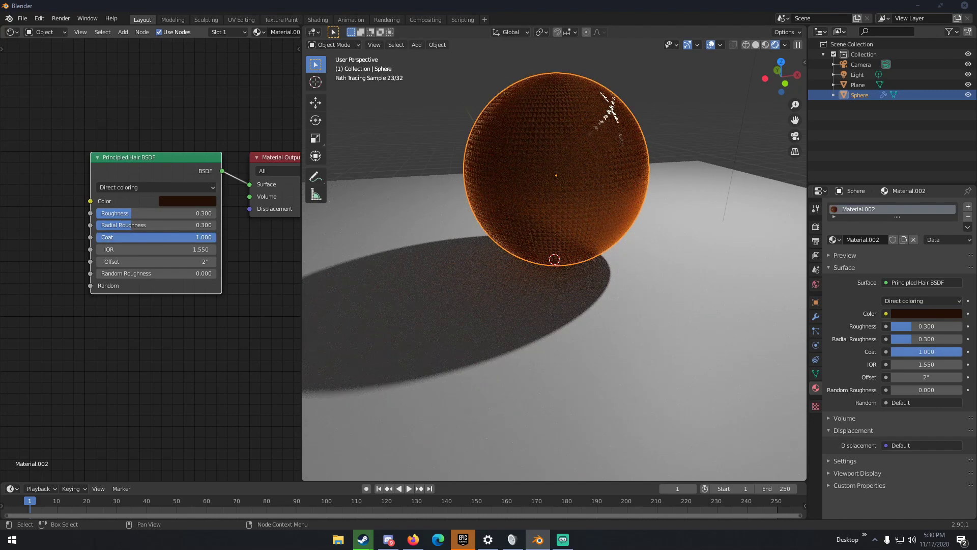
left_click_drag(293, 237, 172, 237)
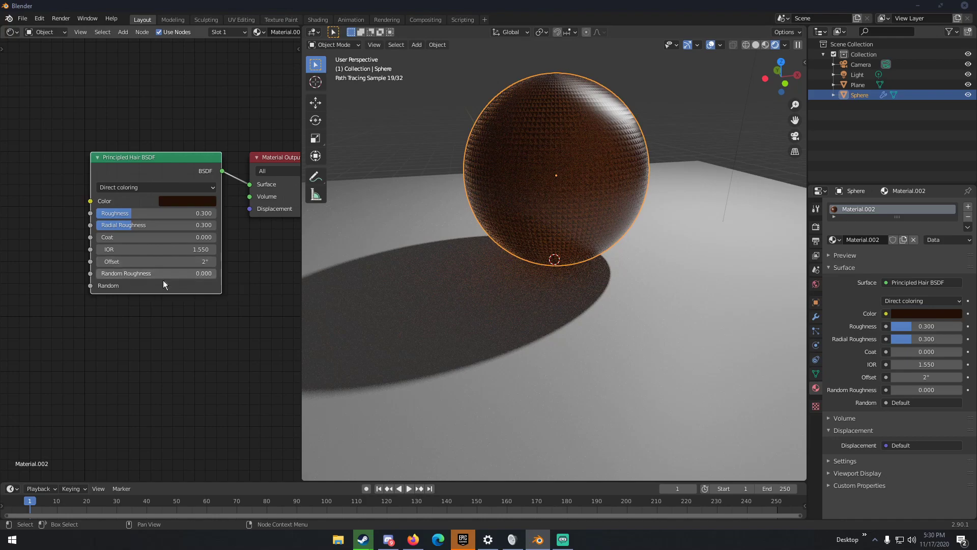
mouse_move(147, 261)
left_mouse_down()
mouse_move(239, 261)
mouse_move(178, 261)
mouse_move(148, 276)
mouse_move(224, 276)
left_mouse_up()
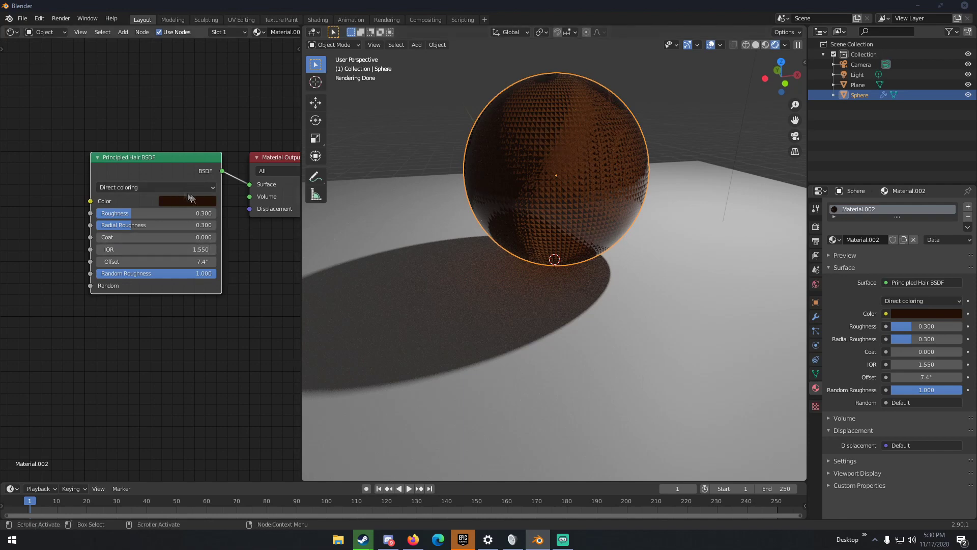
- Switch the sphere material's surface shader to Principled Volume and lighten its Color to a near-neutral grey
left_click(903, 282)
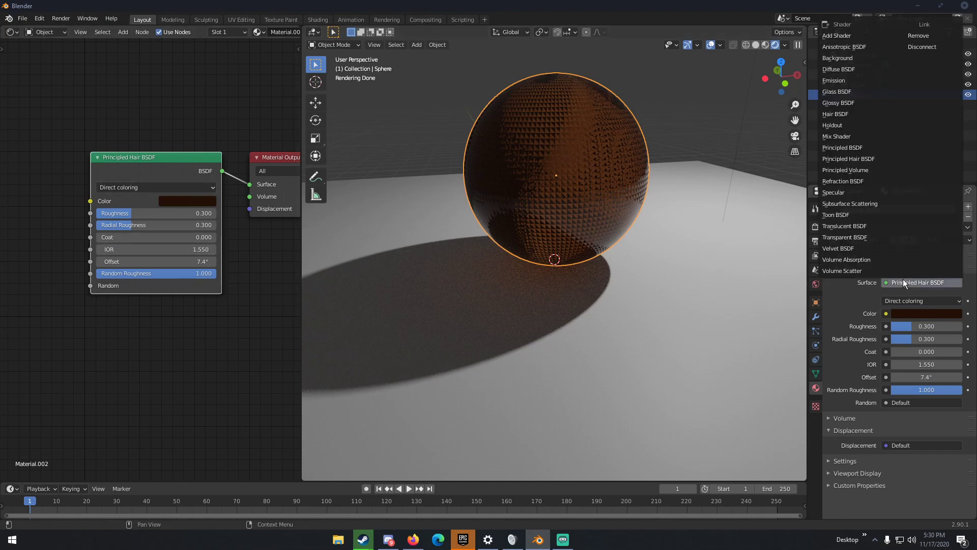
left_click(872, 171)
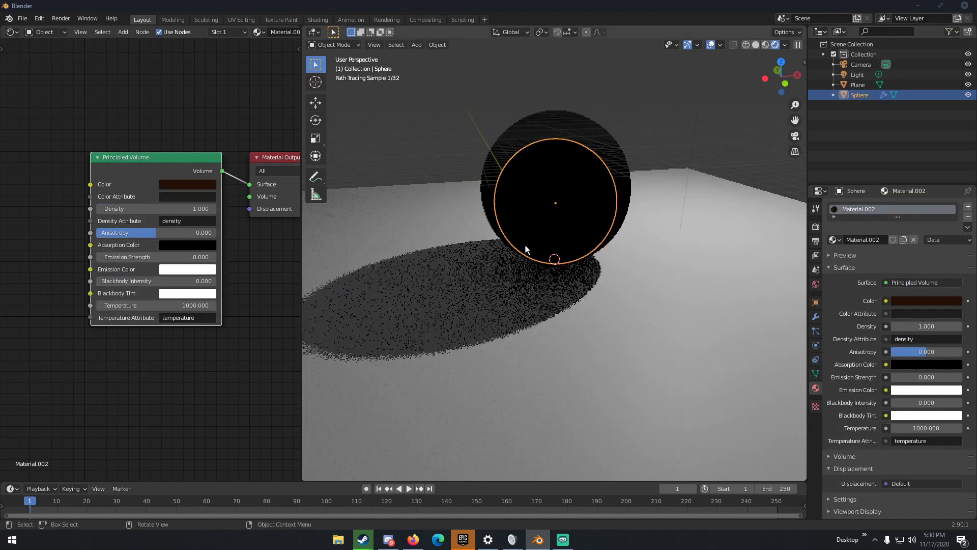
left_click(188, 186)
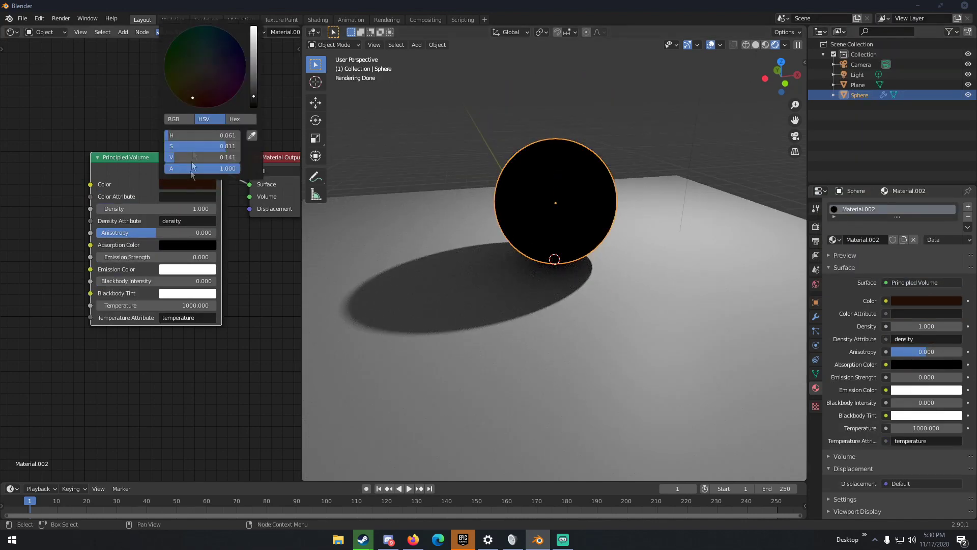
left_click(203, 69)
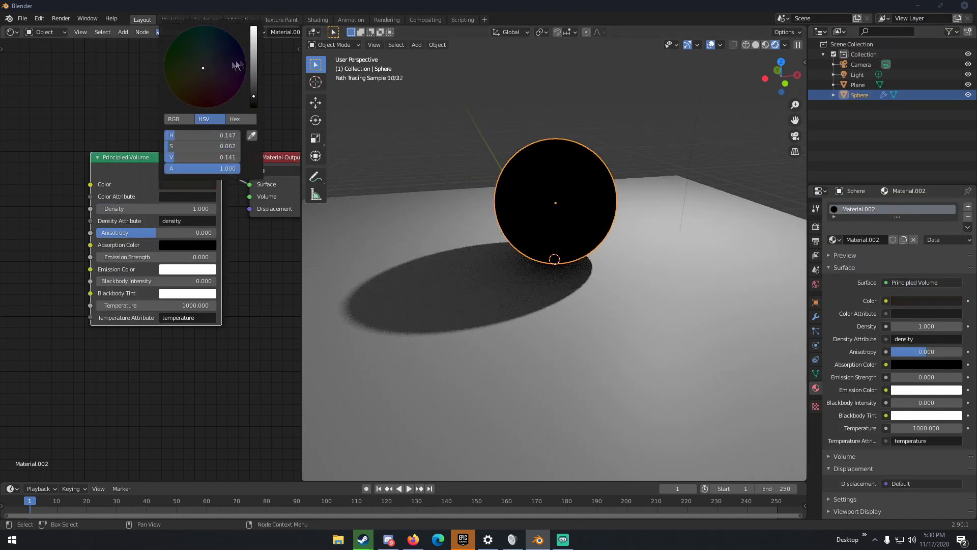
left_click(253, 73)
- Move the Principled Volume link from the Material Output's Surface input to its Volume input and orbit around the sphere
middle_click_drag(263, 153, 244, 159)
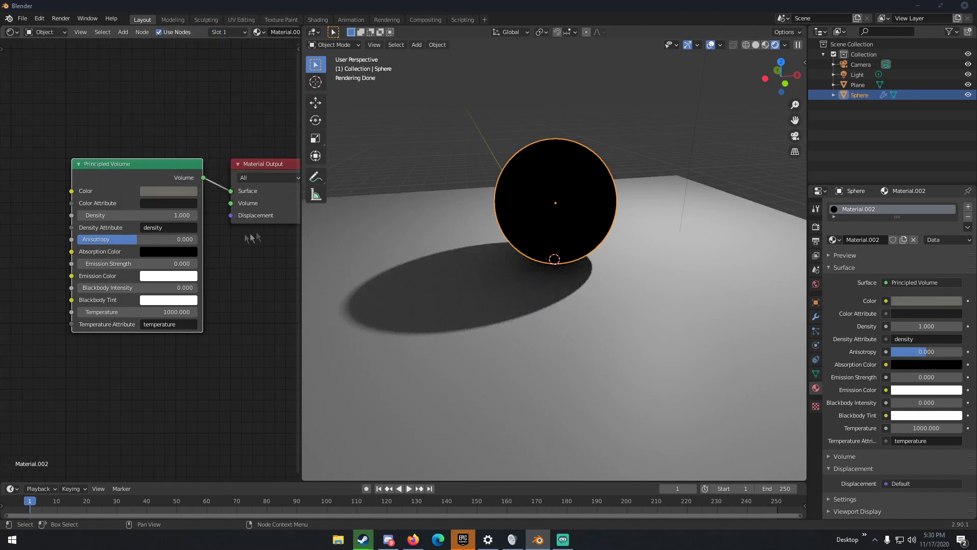
left_click_drag(229, 191, 231, 203)
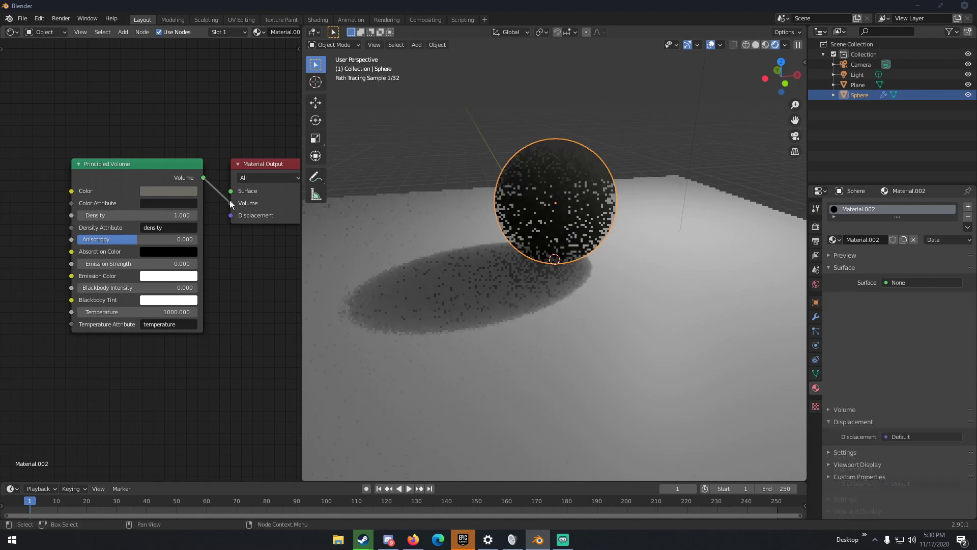
middle_click_drag(564, 235, 569, 168)
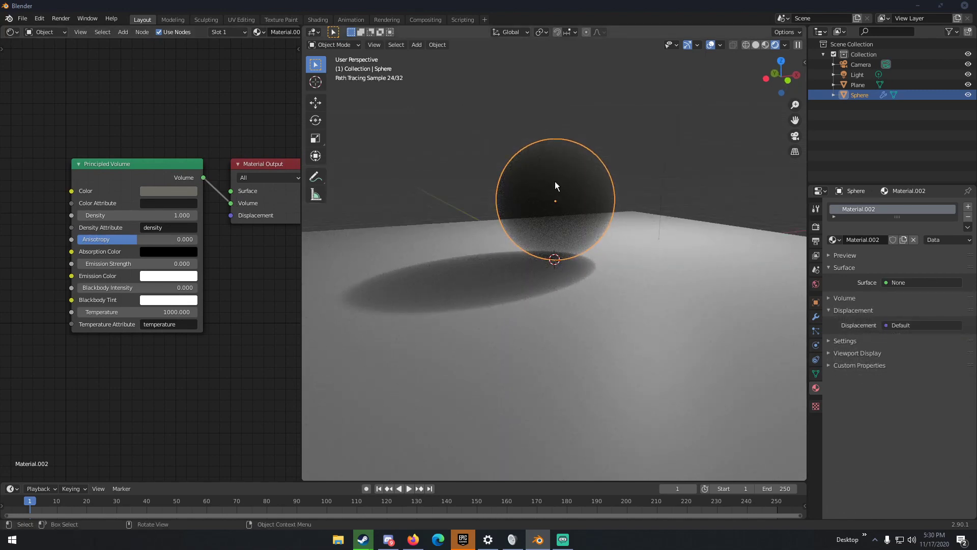
mouse_move(545, 218)
middle_mouse_down()
mouse_move(527, 232)
mouse_move(460, 238)
middle_mouse_up()
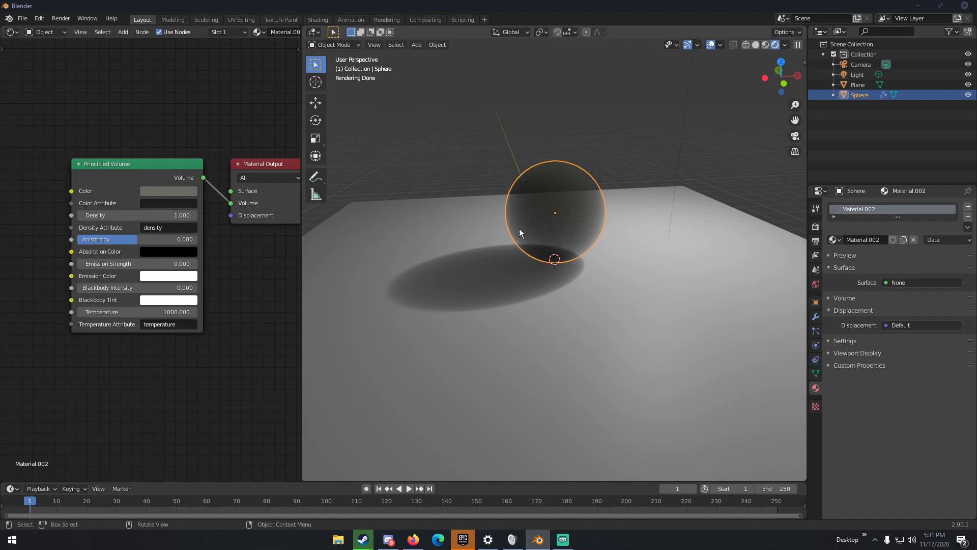
left_click(434, 199)
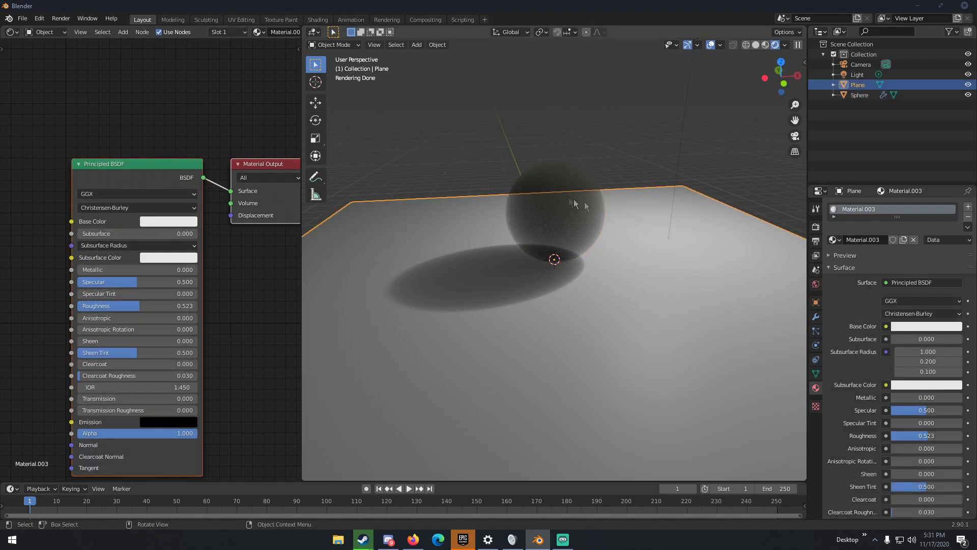
left_click(915, 281)
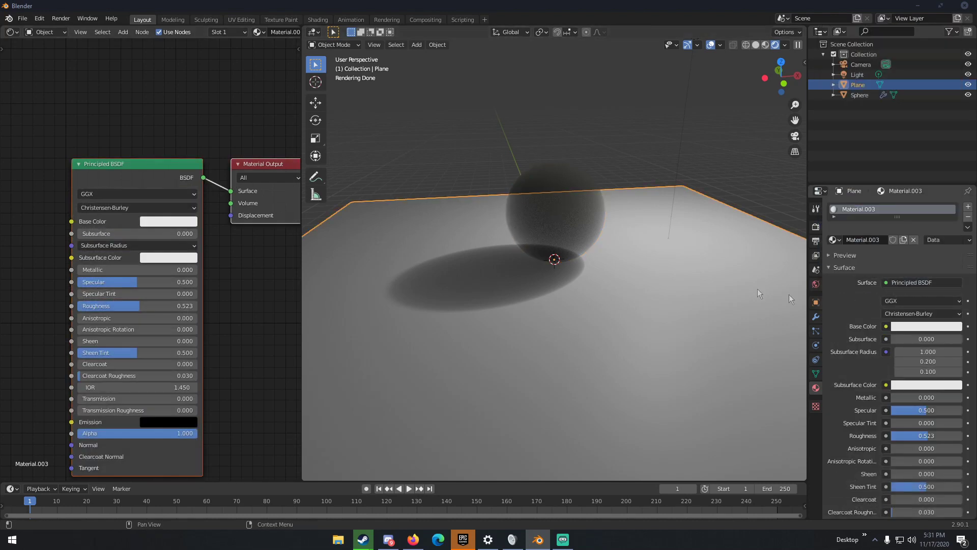
left_click(567, 193)
left_click(902, 281)
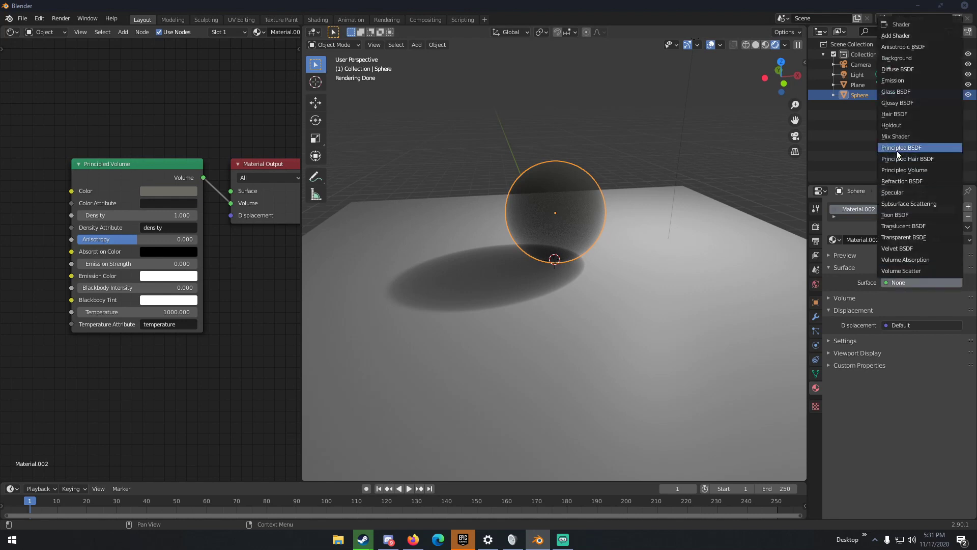
- Move the Principled Volume link back to the Material Output's Surface input and switch the sphere's surface shader to Refraction BSDF
left_click_drag(232, 204, 231, 192)
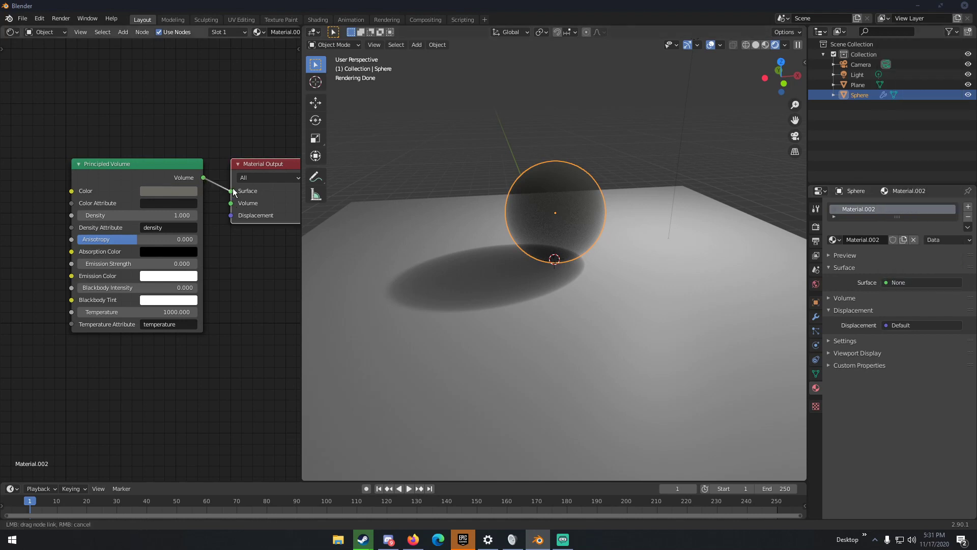
left_click(914, 283)
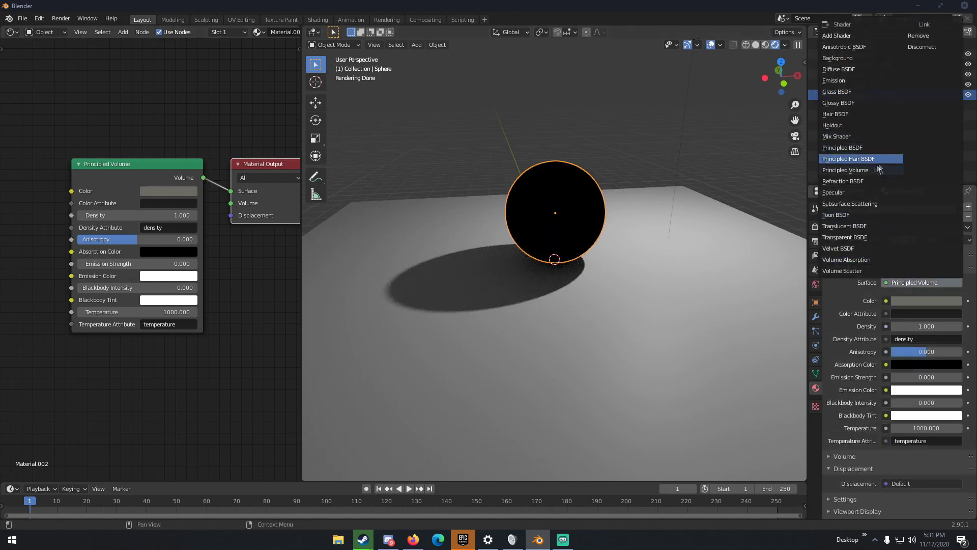
left_click(856, 183)
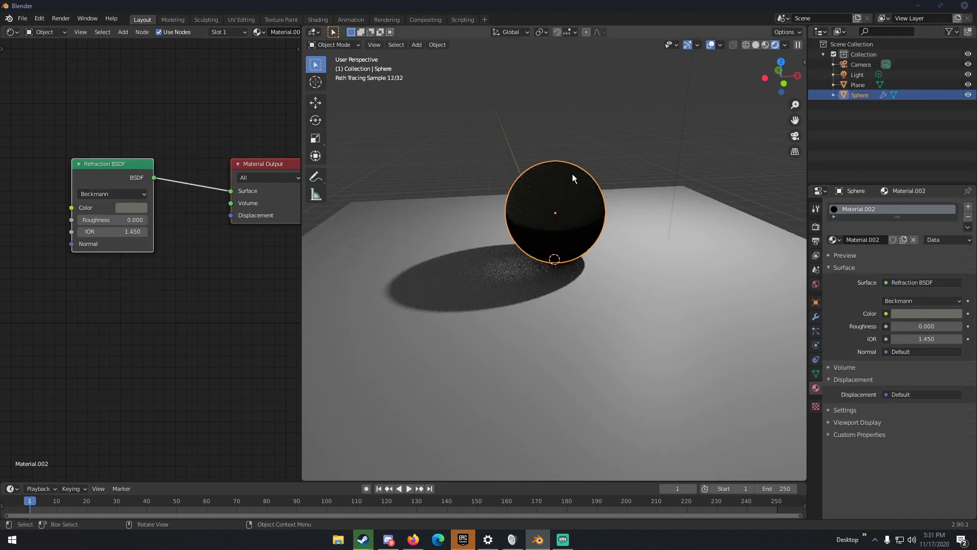
- Raise the Refraction BSDF's Color to full brightness and return its Roughness to 0.000
left_click(128, 208)
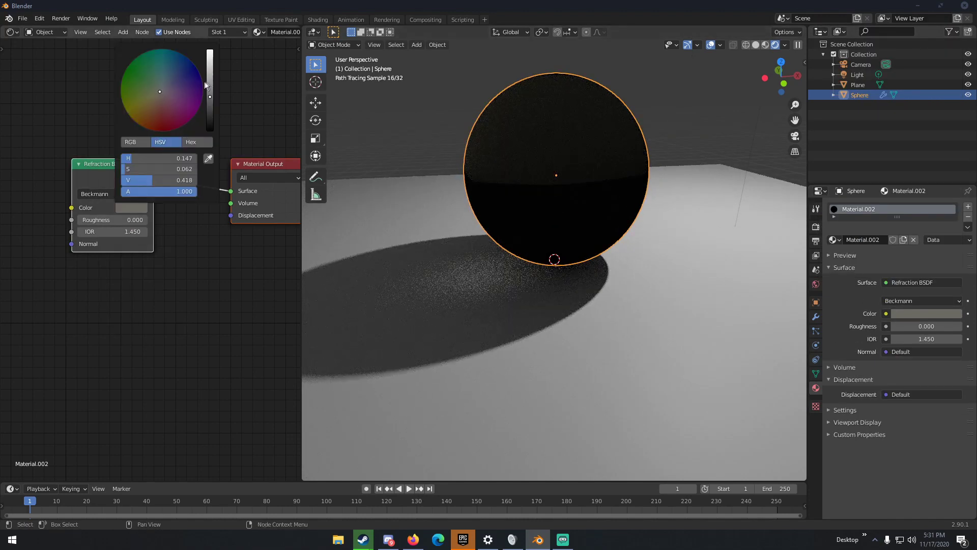
left_click_drag(204, 84, 208, 51)
middle_click_drag(581, 209, 586, 253)
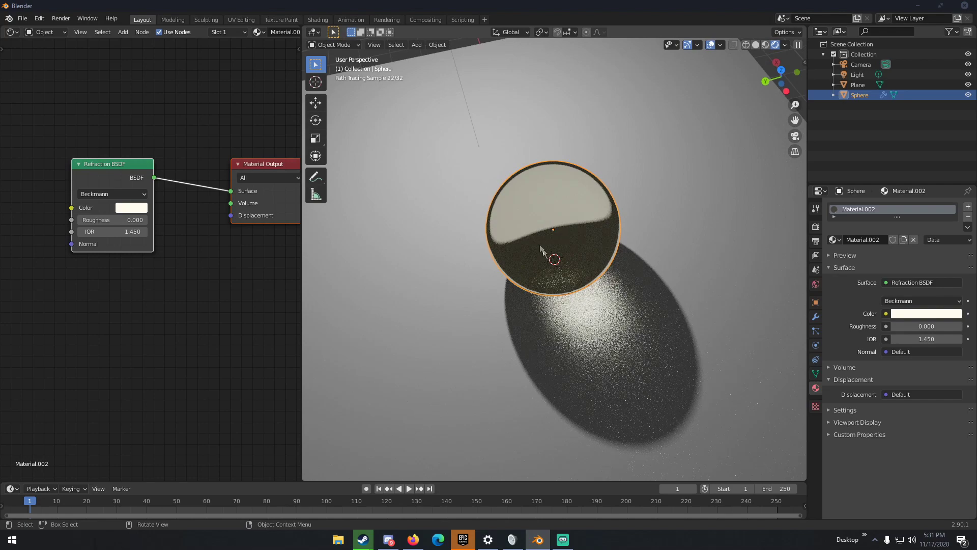
left_click_drag(112, 220, 78, 220)
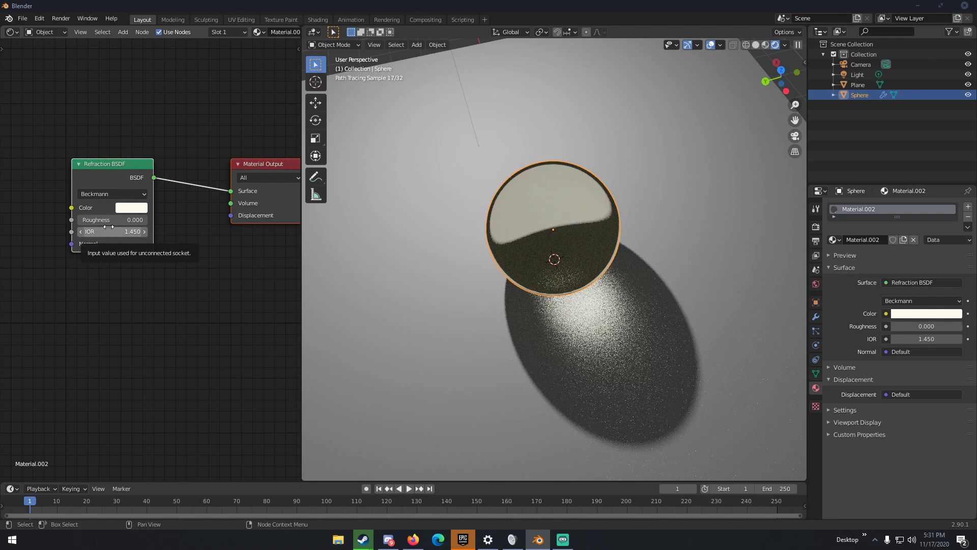
- Switch the sphere's surface shader to Specular and try its Roughness at 0.617 before restoring it to 0.000
left_click(905, 282)
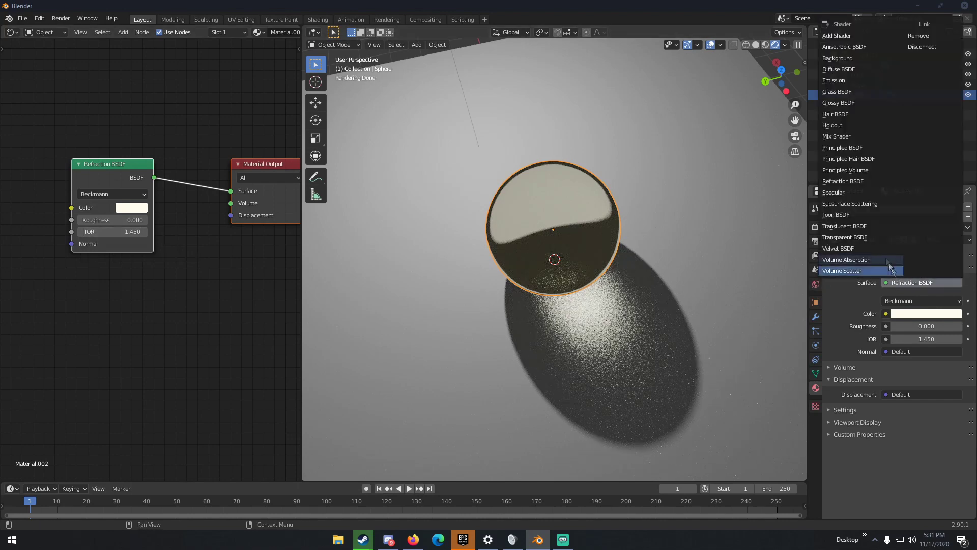
left_click(843, 193)
middle_click_drag(618, 262, 438, 195)
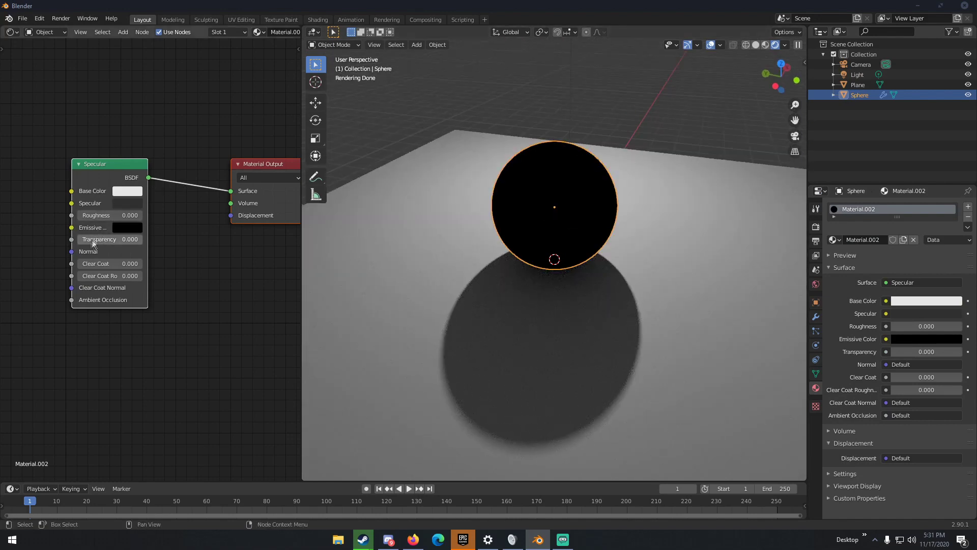
mouse_move(99, 216)
left_mouse_down()
mouse_move(158, 215)
mouse_move(94, 216)
left_mouse_up()
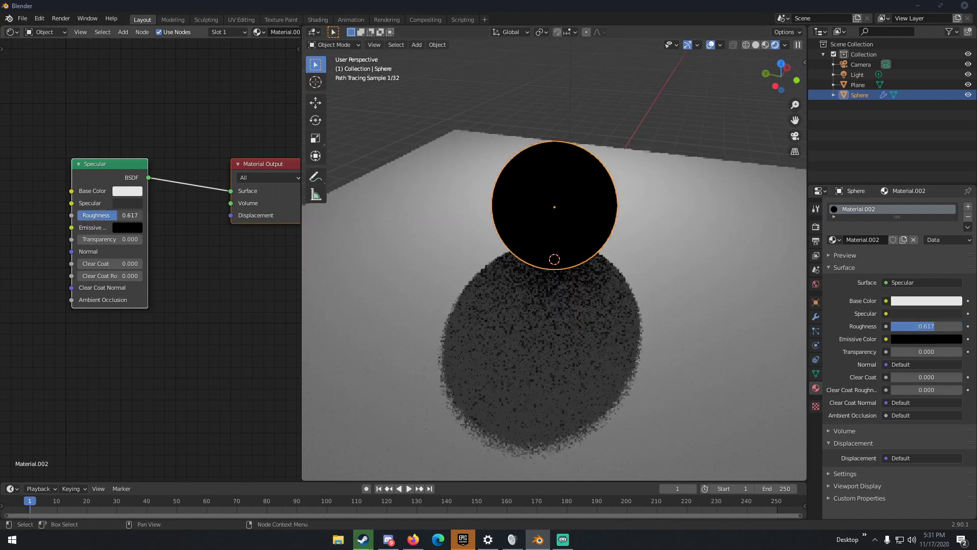
middle_click_drag(512, 316, 511, 281)
scroll(512, 267, "up", 2)
scroll(509, 282, "down", 2)
- Move the Specular node higher than the Material Output node in the node editor
left_click_drag(122, 179, 113, 87)
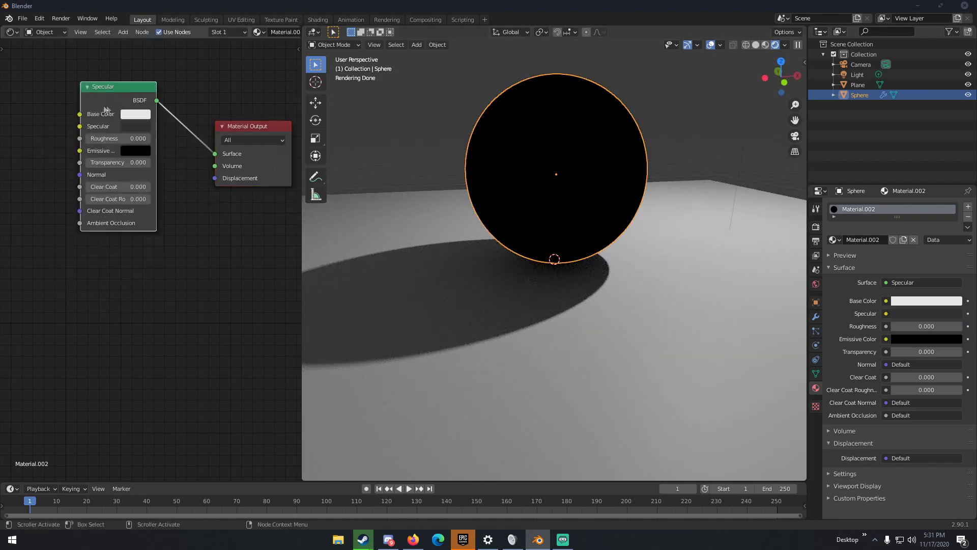
scroll(445, 230, "down", 5)
middle_click_drag(445, 232, 551, 252)
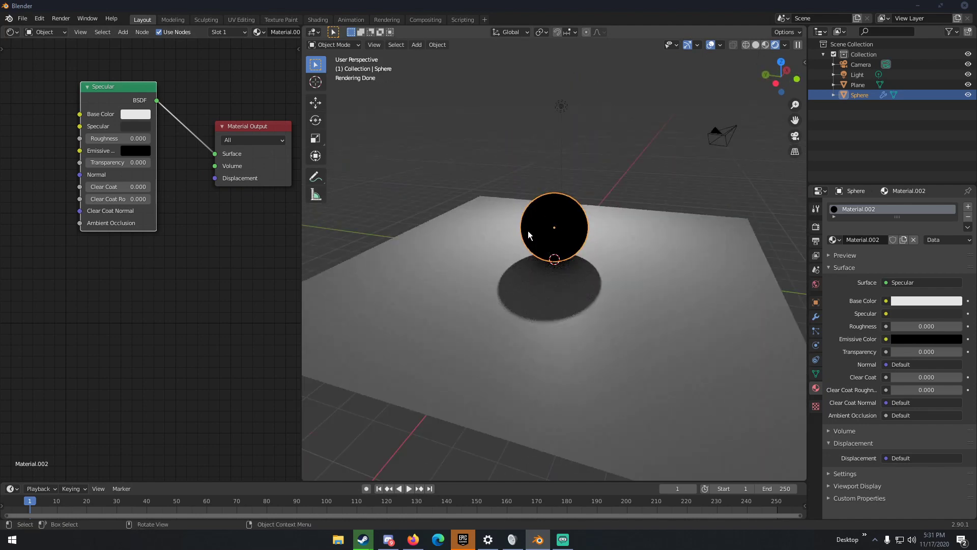
scroll(558, 362, "up", 3)
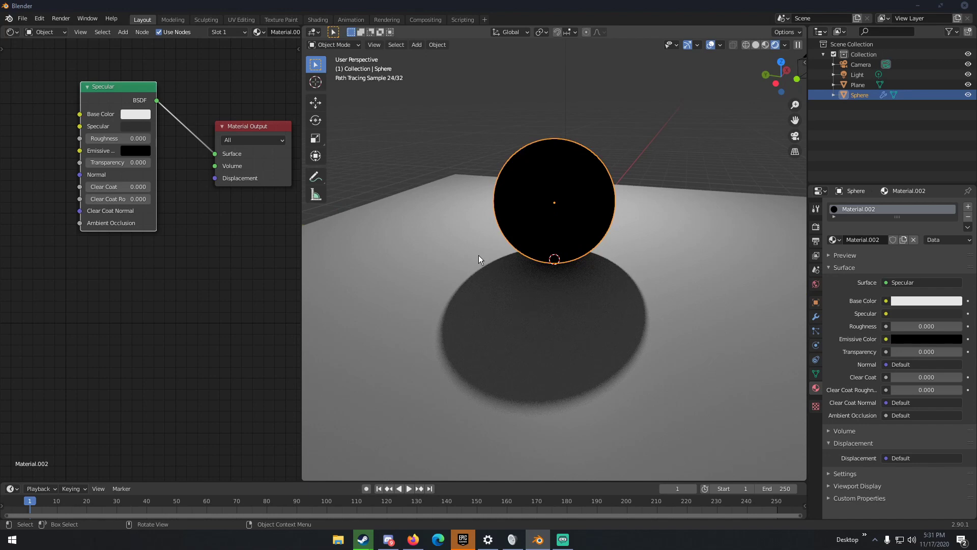
- Switch the sphere's surface shader to Subsurface Scattering and tint its Color a pale warm off-white
left_click(906, 282)
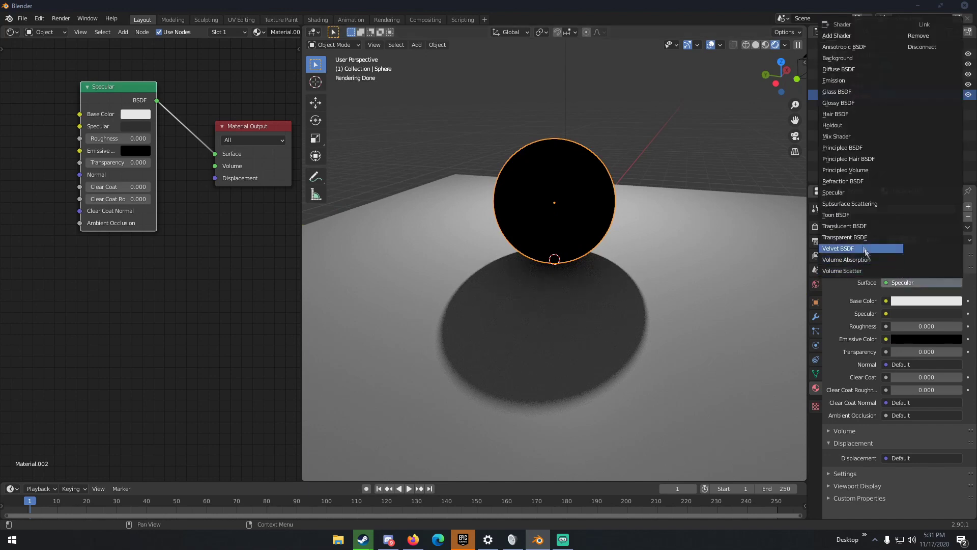
left_click(849, 203)
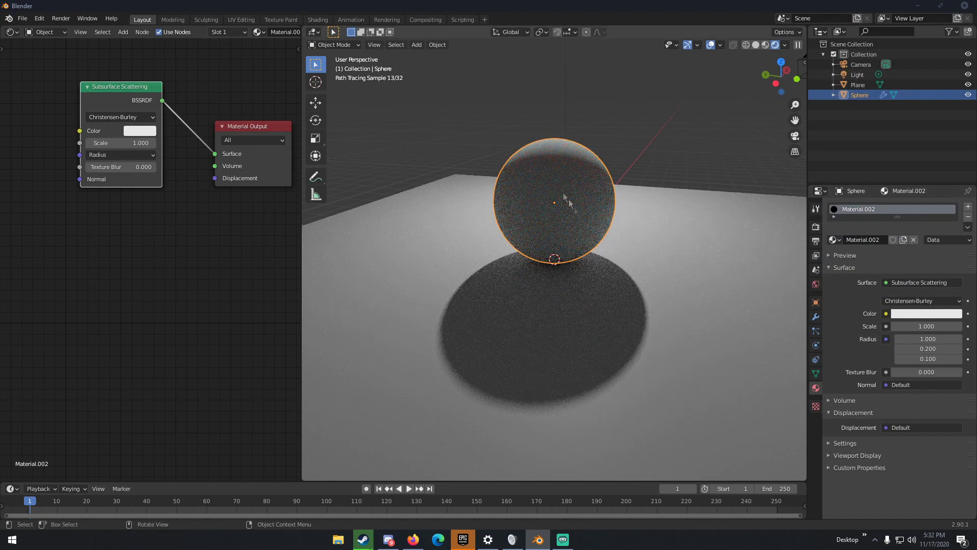
scroll(569, 201, "up", 1)
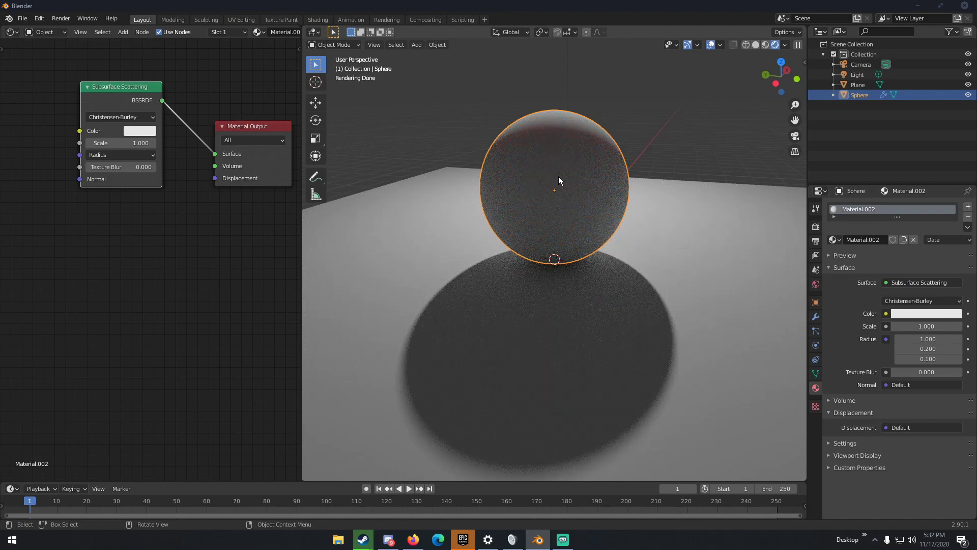
left_click(155, 131)
left_click_drag(171, 179, 172, 153)
left_click(166, 184)
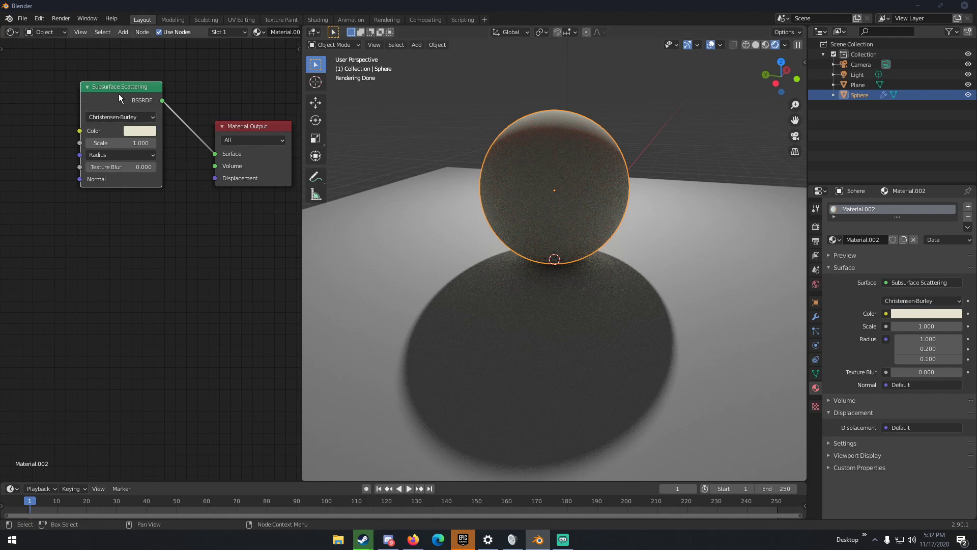
- Add a second Subsurface Scattering node to the sphere's material and delete it
key("shift+a")
left_click(130, 261)
type("subs")
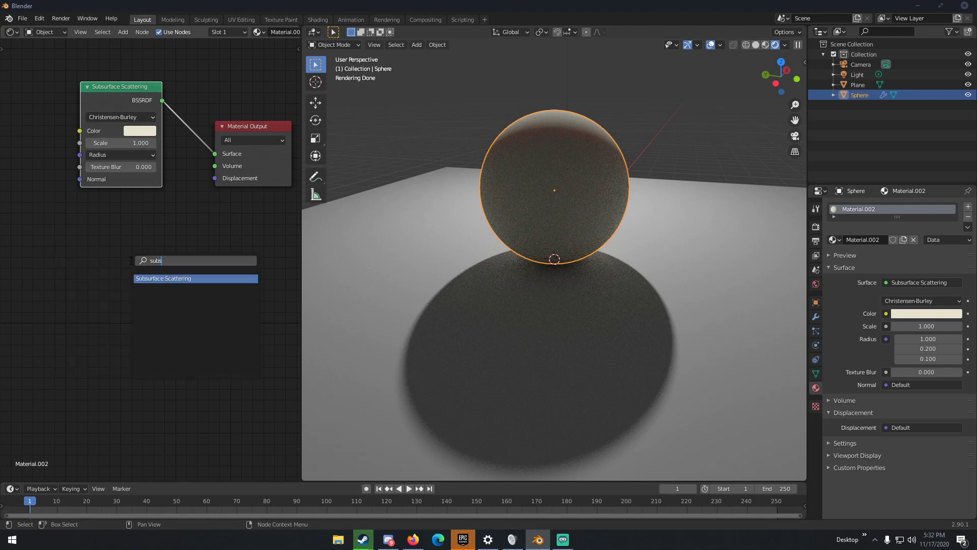
key("Return")
left_click(118, 259)
key("x")
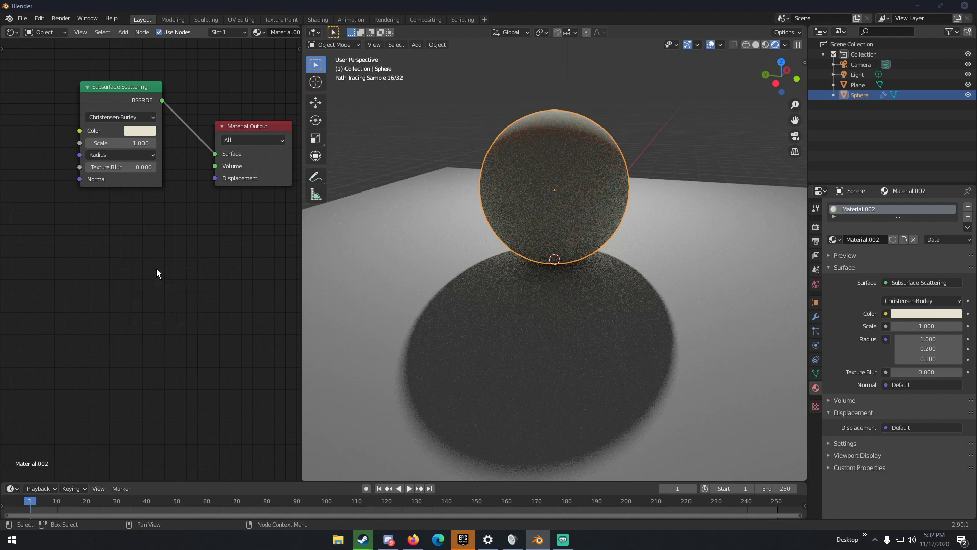
- Move the Subsurface Scattering node aside, add a Principled BSDF node below the link, and delete the added node
left_click_drag(129, 86, 48, 99)
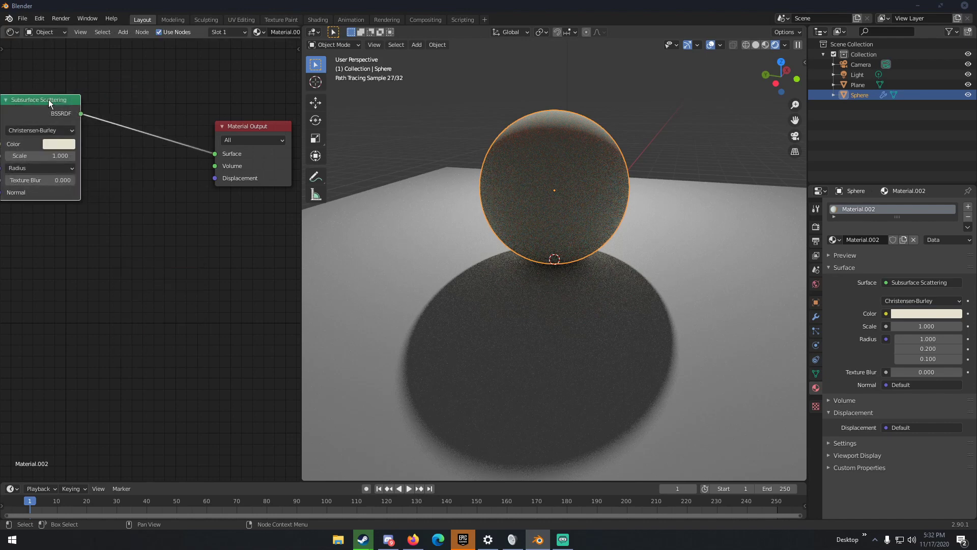
key("shift+a")
left_click(123, 191)
type("prn")
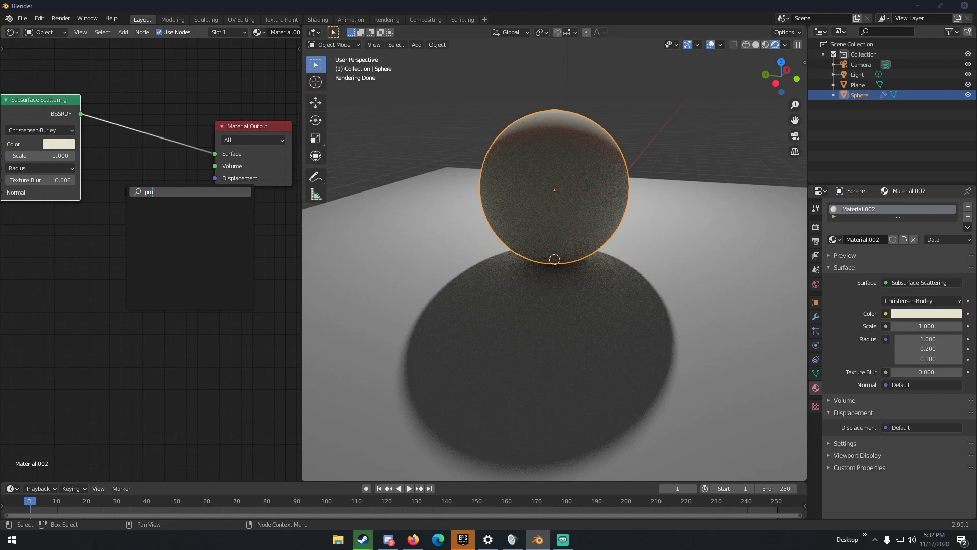
key("BackSpace")
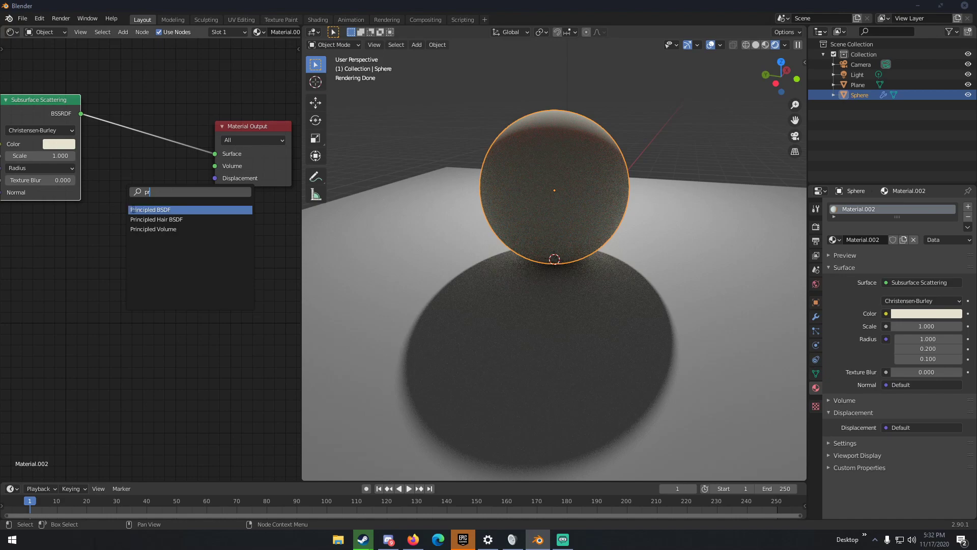
left_click(154, 209)
left_click(136, 216)
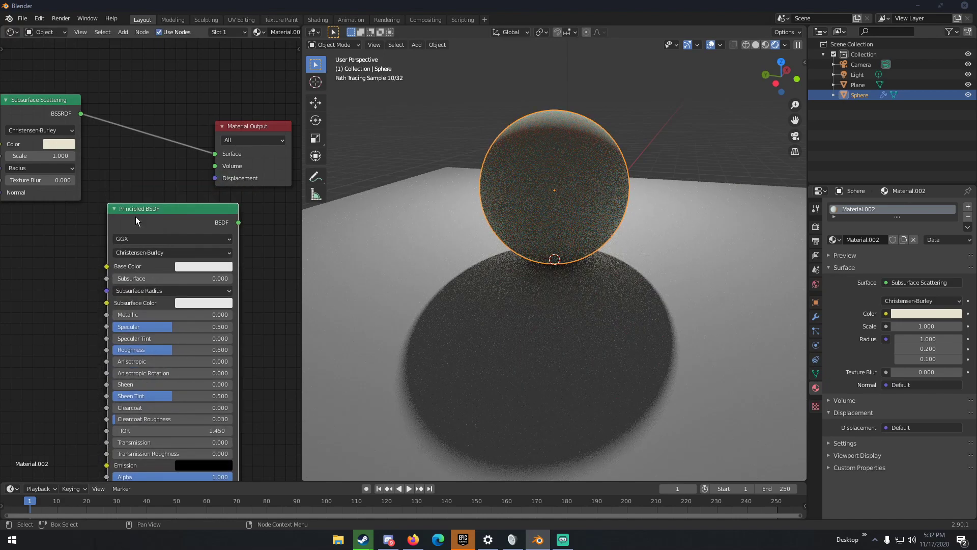
key("x")
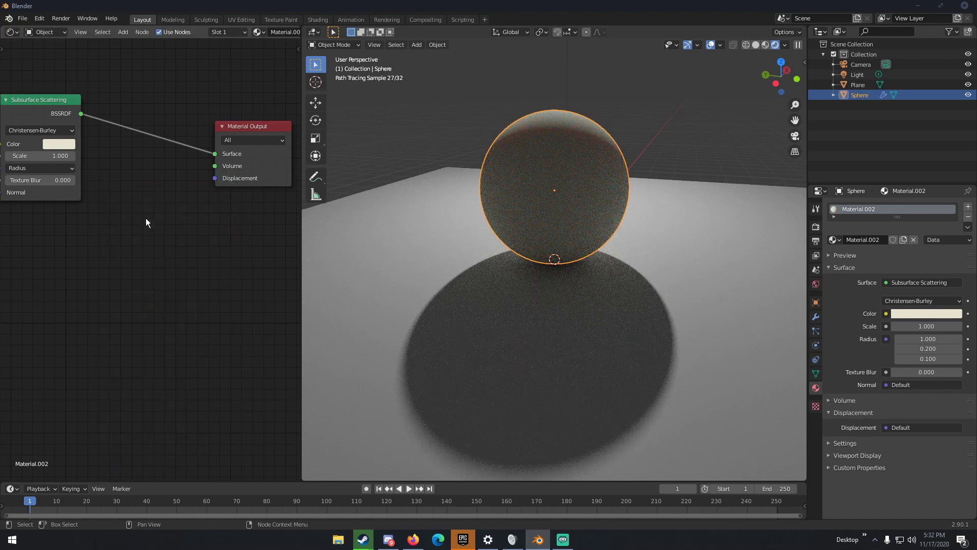
- Try the Subsurface Scattering's Texture Blur at 1.000, restore it to 0.000, and move the node closer to the Material Output
scroll(153, 267, "down", 1)
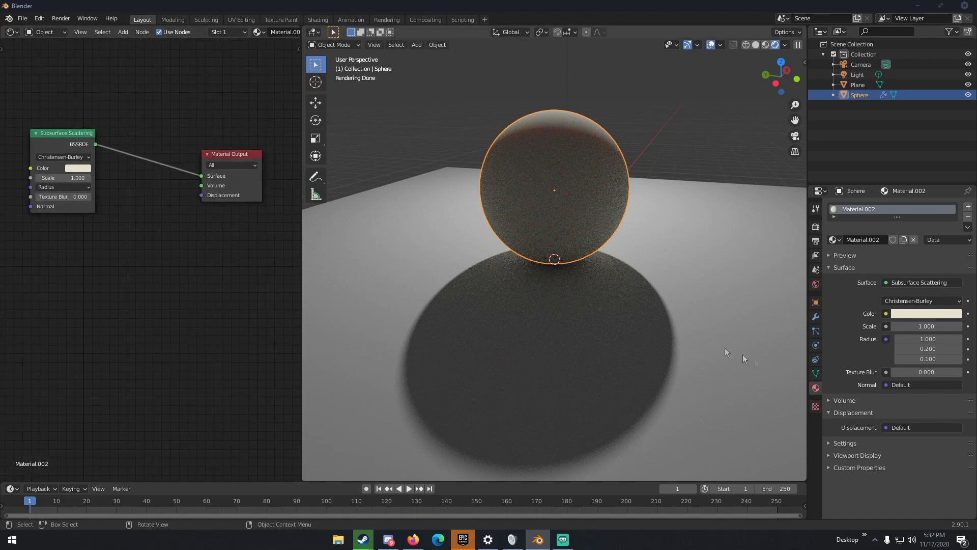
left_click_drag(51, 197, 91, 197)
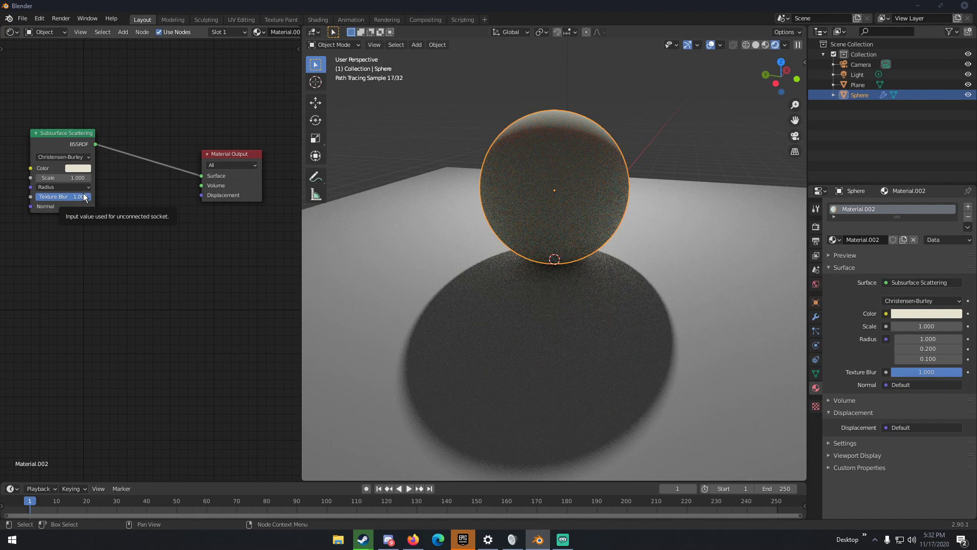
left_click_drag(83, 197, 31, 197)
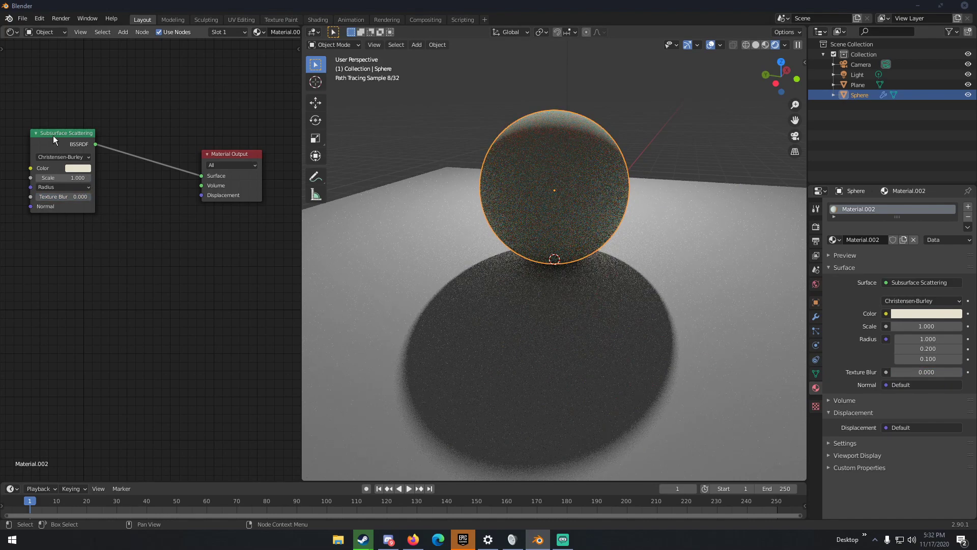
left_click_drag(53, 135, 111, 144)
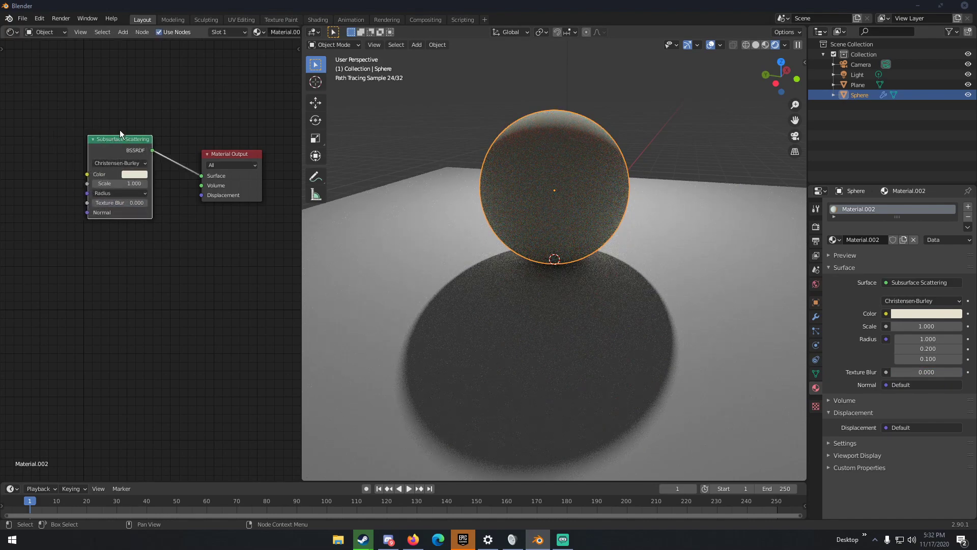
- Switch the sphere's surface shader to Toon BSDF and view the sphere with its shadow from the side
left_click(946, 281)
left_click(844, 220)
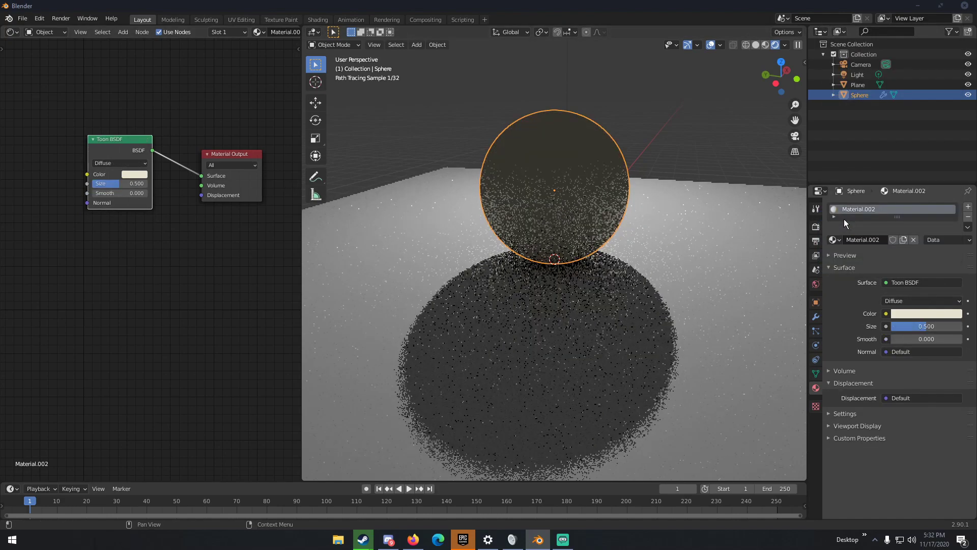
middle_click_drag(562, 252, 514, 240)
- Set the Toon BSDF's Size to 0.831, try Smooth at 0.223 and 1.000, and set Smooth to 0.015
mouse_move(141, 185)
left_mouse_down()
mouse_move(163, 184)
mouse_move(137, 194)
mouse_move(155, 194)
left_mouse_up()
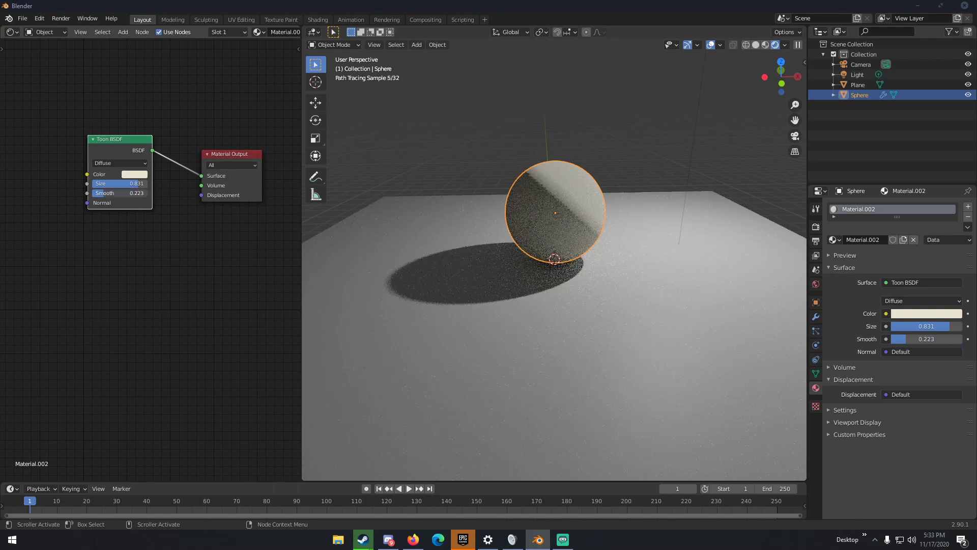
scroll(563, 203, "up", 3)
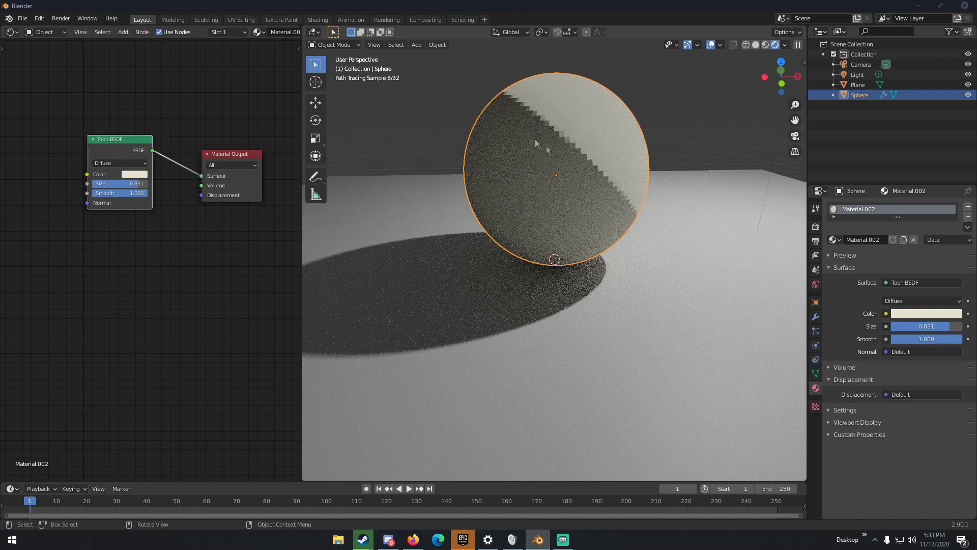
left_click_drag(127, 193, 95, 193)
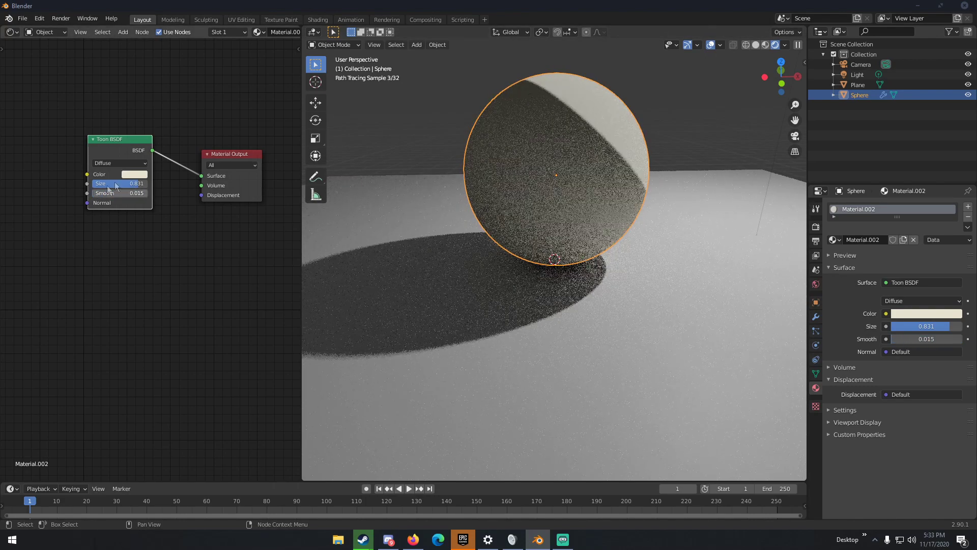
scroll(539, 274, "down", 4)
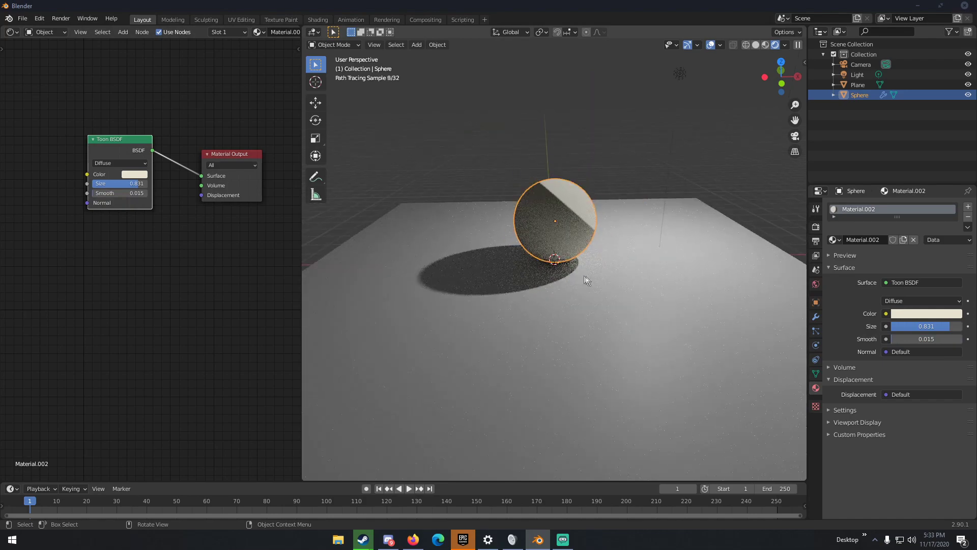
- Switch the sphere's surface shader to Translucent BSDF and view the sphere with its shadow up close
left_click(908, 281)
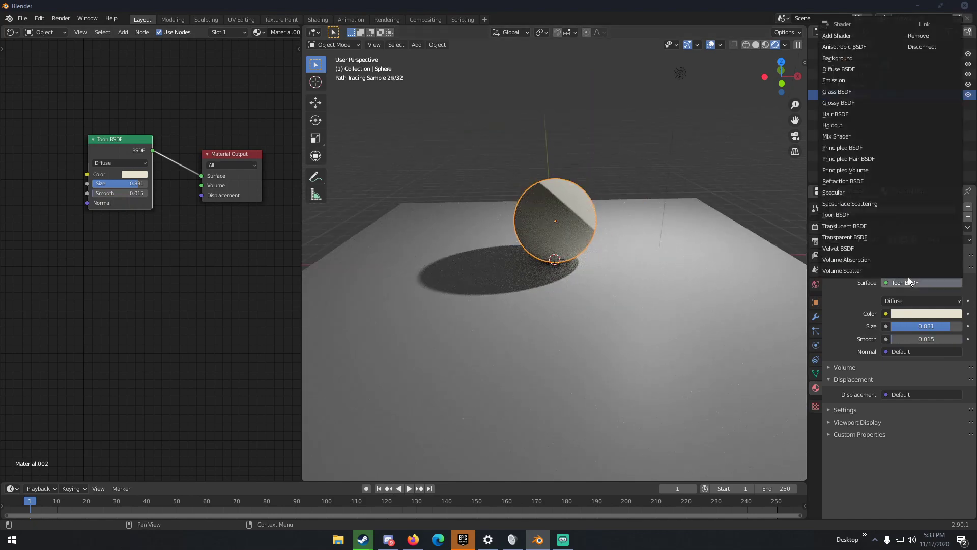
left_click(865, 226)
middle_click_drag(483, 323, 524, 319)
scroll(520, 315, "up", 5)
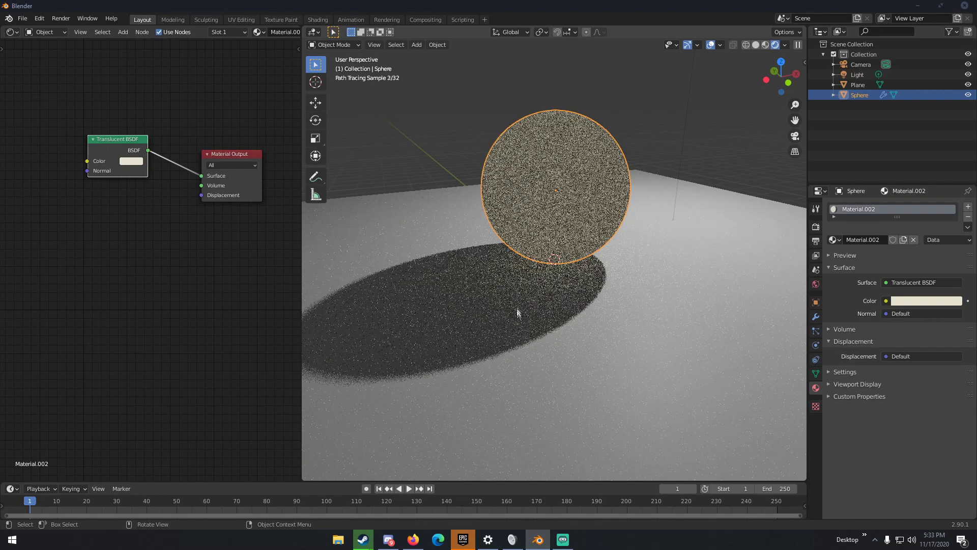
scroll(547, 259, "down", 2)
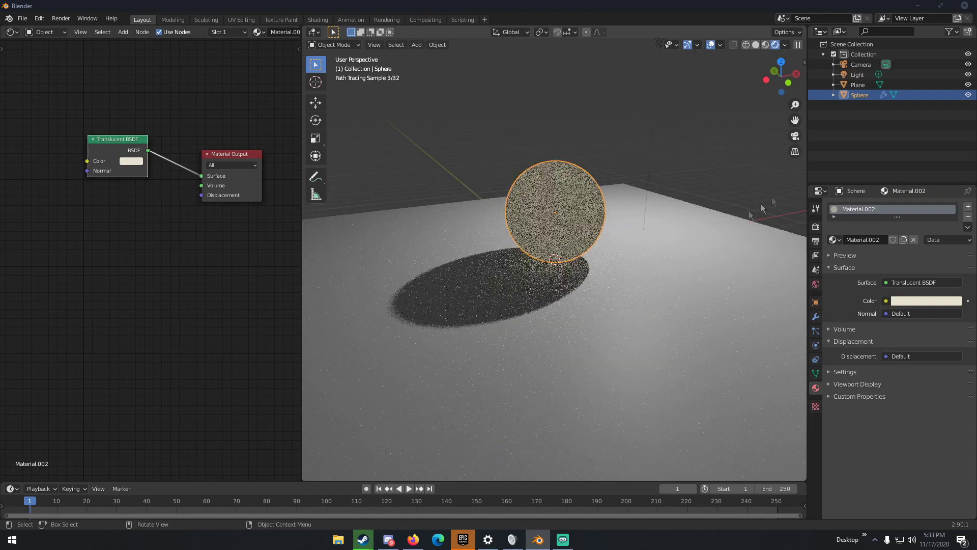
- Move the point light inside the sphere to examine how the Translucent BSDF passes light from within
left_click(864, 75)
scroll(651, 161, "down", 3)
key("g")
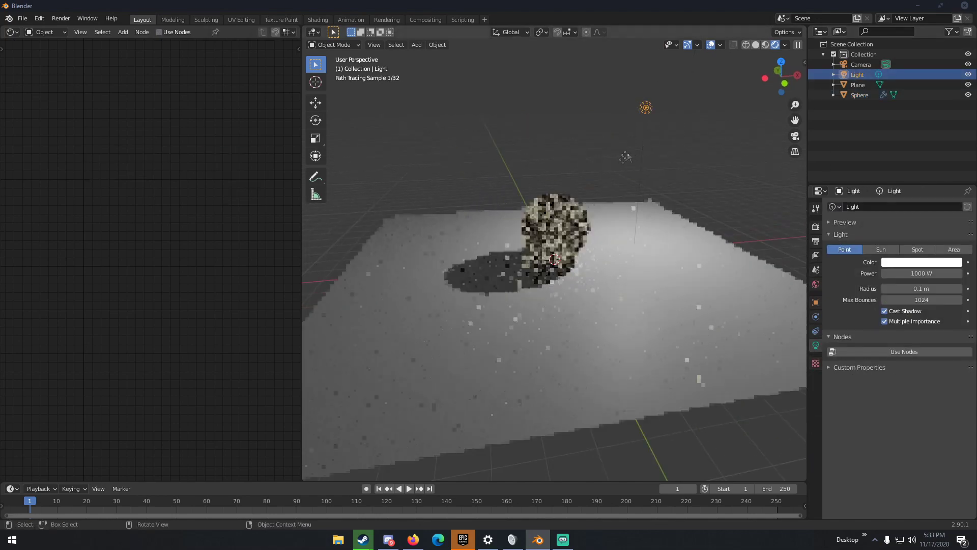
key("Return")
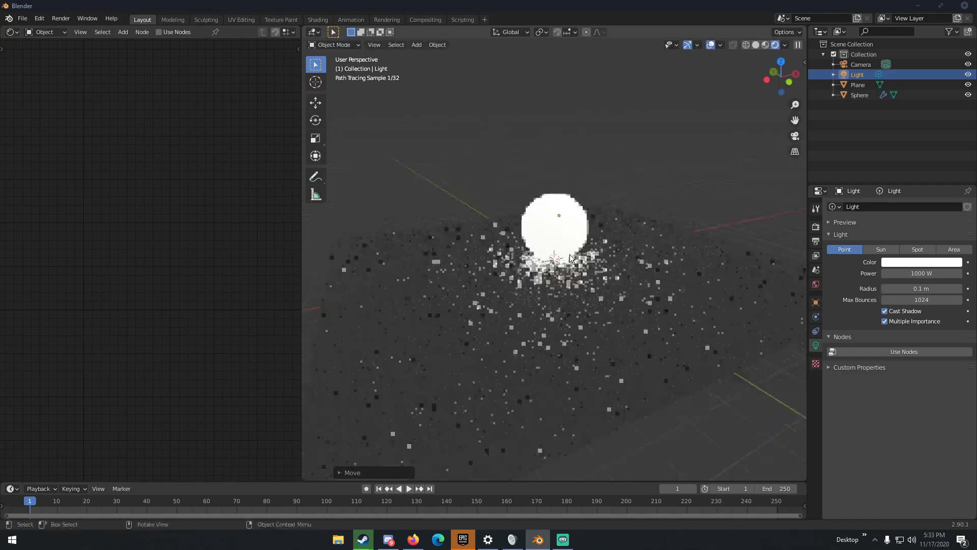
scroll(570, 254, "up", 3)
scroll(555, 263, "down", 3)
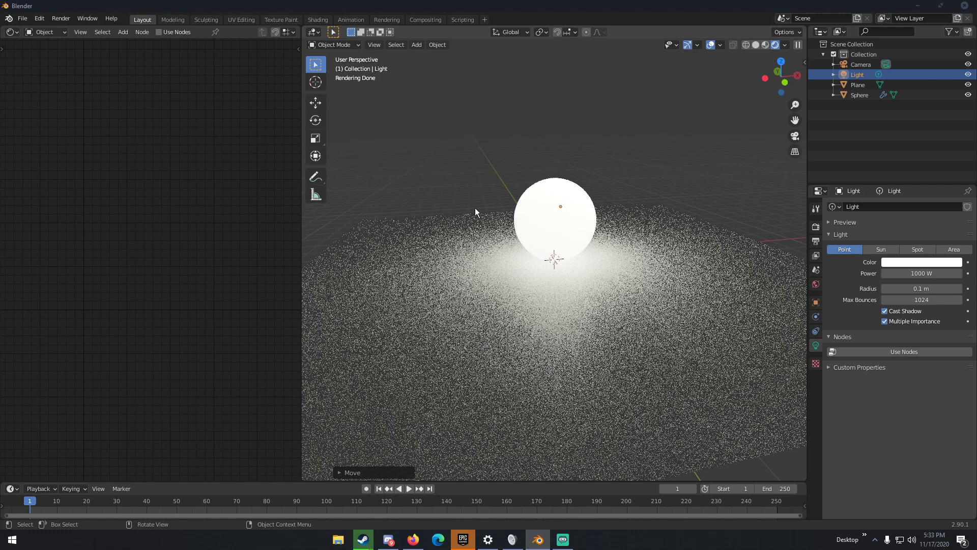
- Move the light back out of the sphere to its upper side and reselect the sphere
key("g")
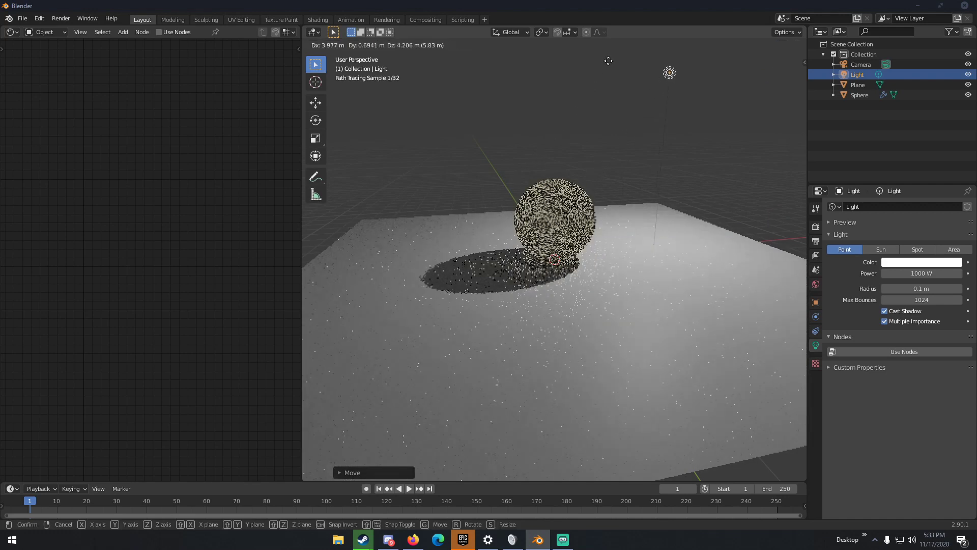
left_click(580, 153)
left_click(554, 203)
scroll(570, 173, "up", 2)
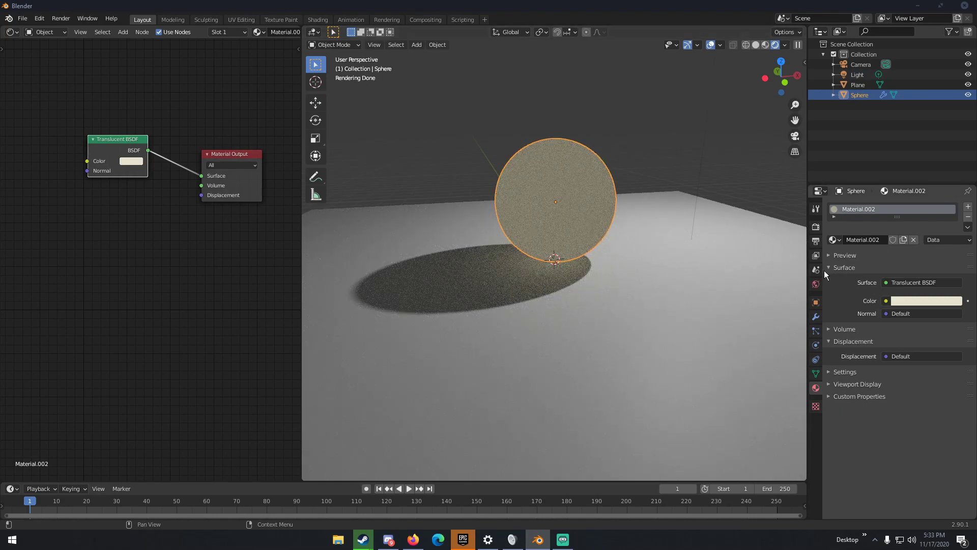
- Switch the sphere's surface shader to Transparent BSDF and set its colour to near-white with hue 0.500 and saturation 0.016
left_click(903, 281)
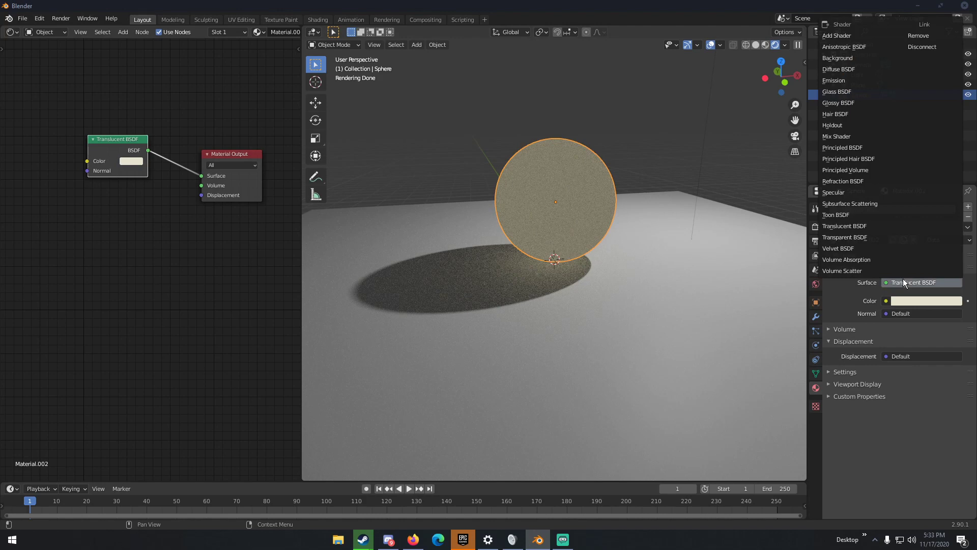
left_click(854, 238)
middle_click_drag(624, 212, 674, 223)
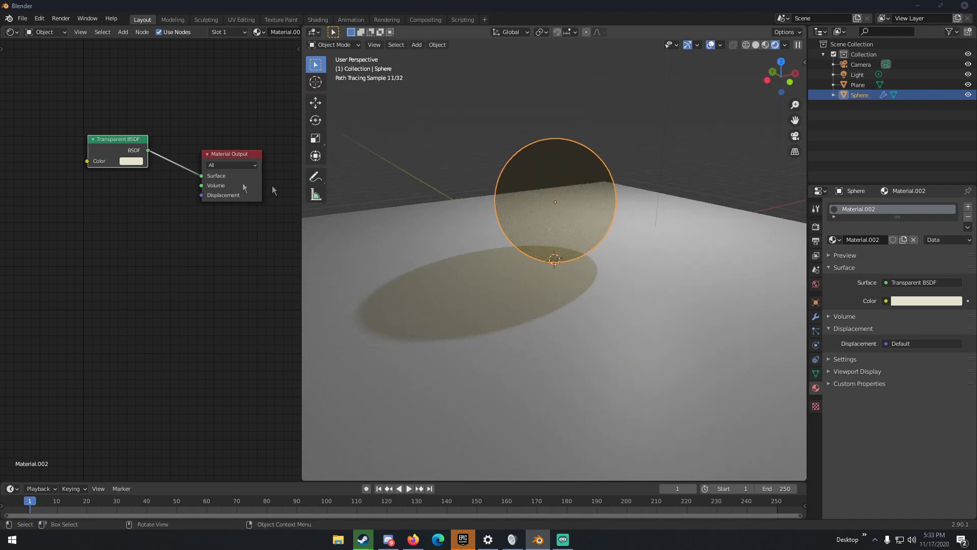
left_click(140, 161)
mouse_move(153, 70)
left_mouse_down()
mouse_move(171, 58)
mouse_move(156, 67)
left_mouse_up()
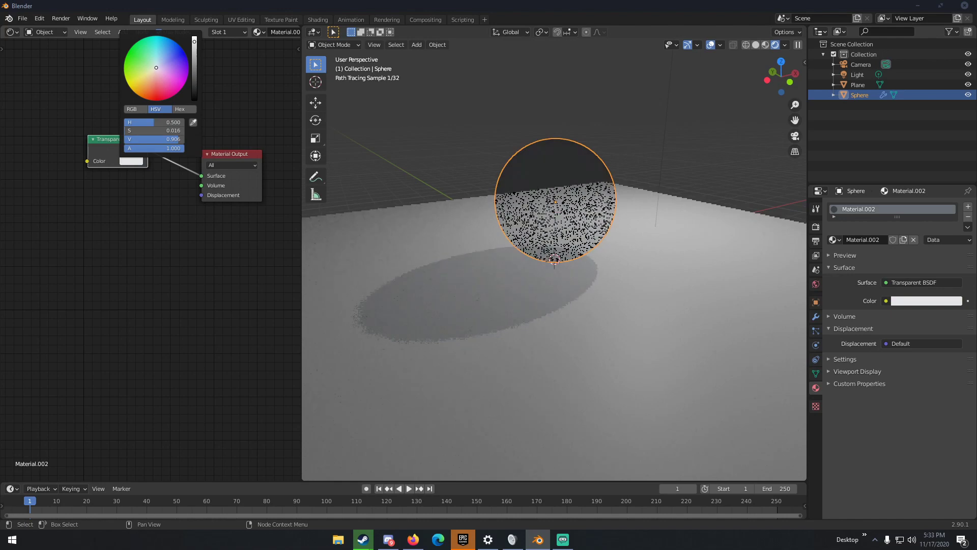
- Switch the sphere's surface shader to Velvet BSDF, examine its shading, and adjust Sigma, leaving it at 1.000
left_click(904, 280)
left_click(875, 249)
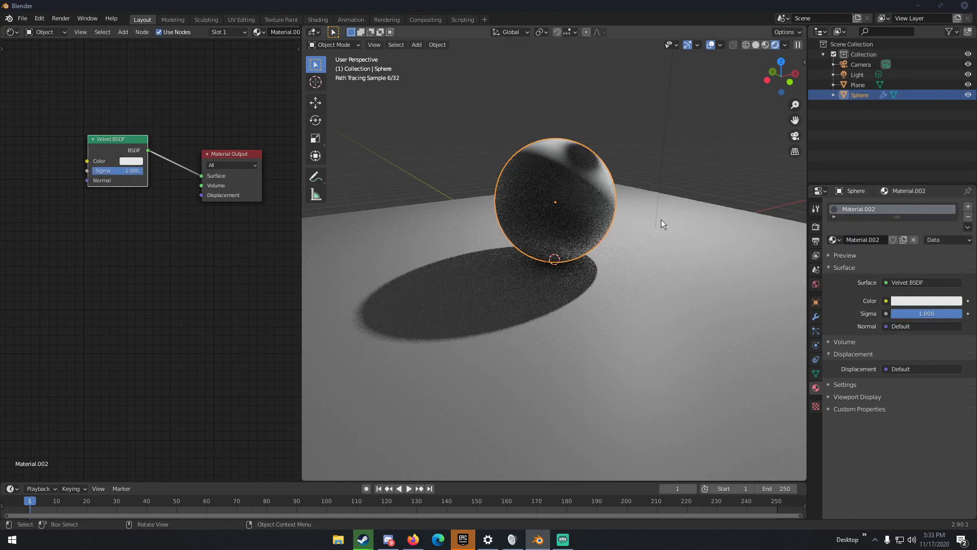
scroll(577, 243, "up", 5)
middle_click_drag(577, 244, 625, 204)
scroll(616, 236, "down", 5)
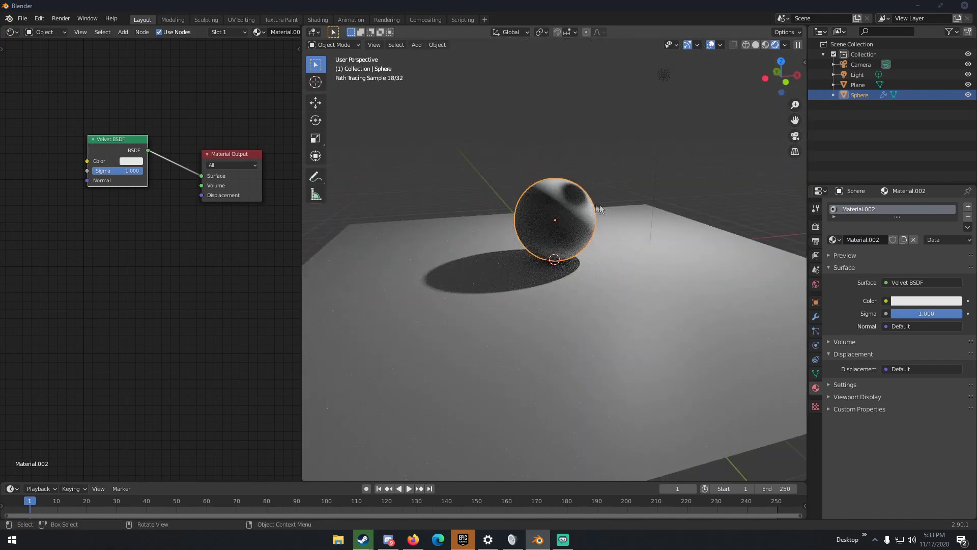
mouse_move(131, 170)
left_mouse_down()
mouse_move(83, 171)
mouse_move(135, 171)
left_mouse_up()
- Switch the sphere's surface shader to Volume Absorption and relink its output to the Material Output's Volume input
left_click(923, 282)
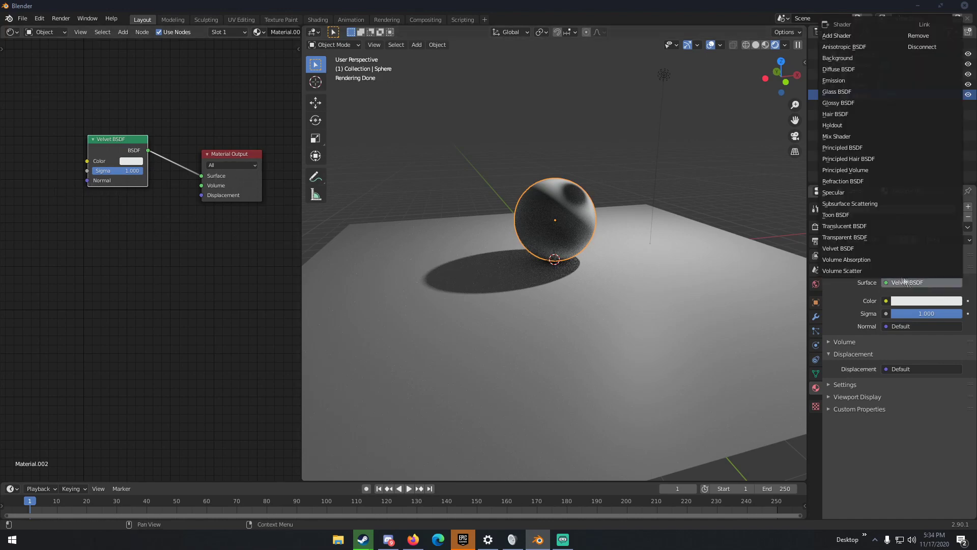
left_click(871, 260)
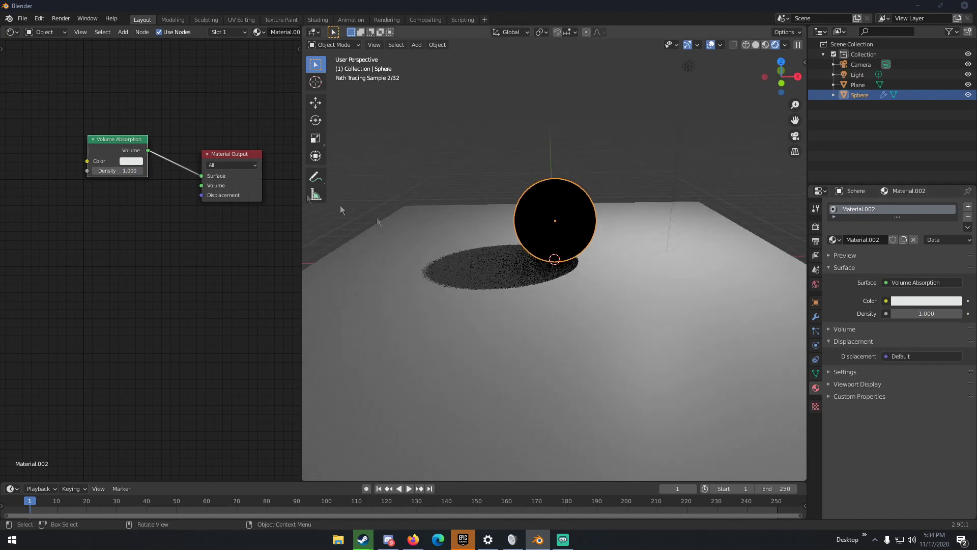
left_click_drag(201, 176, 202, 185)
middle_click_drag(583, 218, 481, 237)
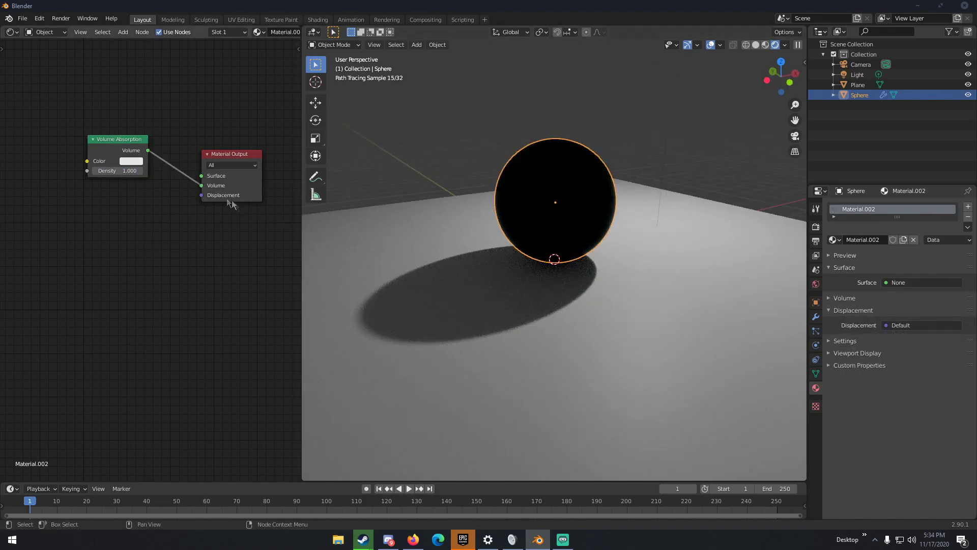
- Relink Volume Absorption to Surface, replace it with Volume Scatter, and connect that shader to the Material Output's Volume input
left_click_drag(200, 184, 202, 175)
left_click(921, 281)
left_click(921, 281)
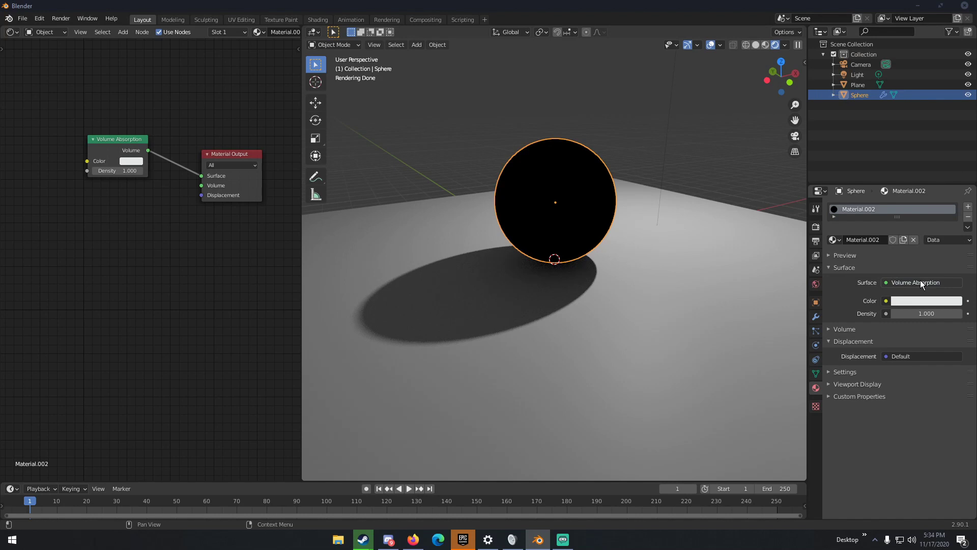
left_click(921, 281)
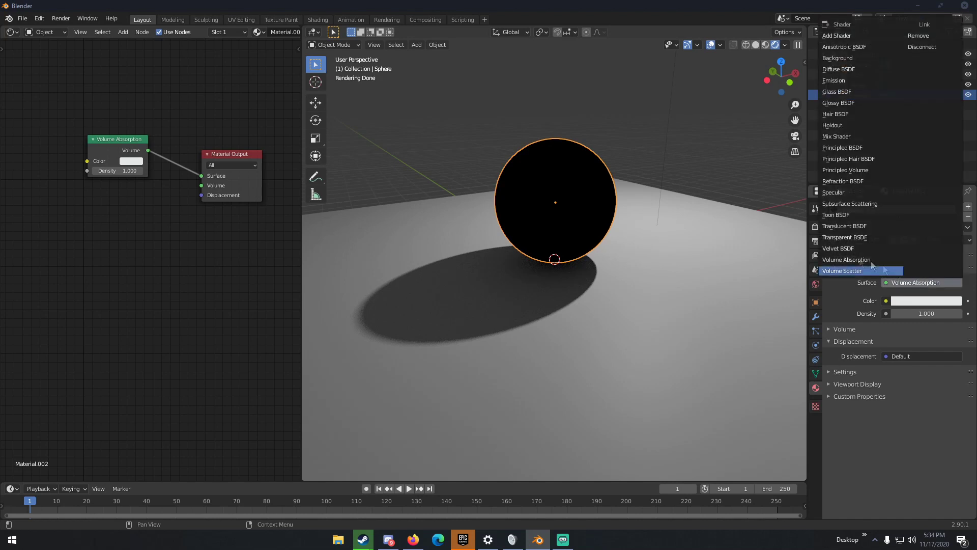
left_click(847, 269)
left_click_drag(202, 177, 202, 185)
middle_click_drag(540, 189, 588, 172)
scroll(572, 187, "up", 3)
scroll(588, 172, "down", 3)
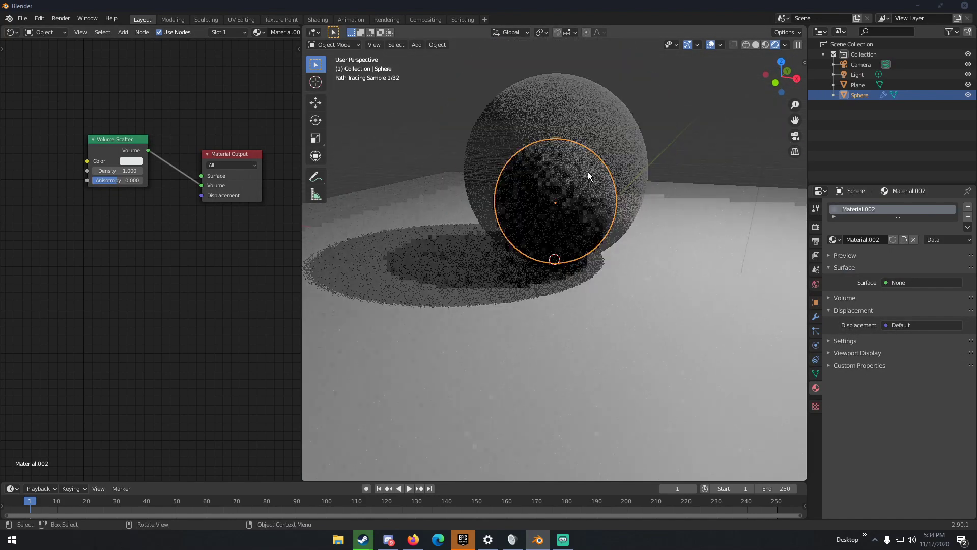
middle_click_drag(522, 182, 554, 187)
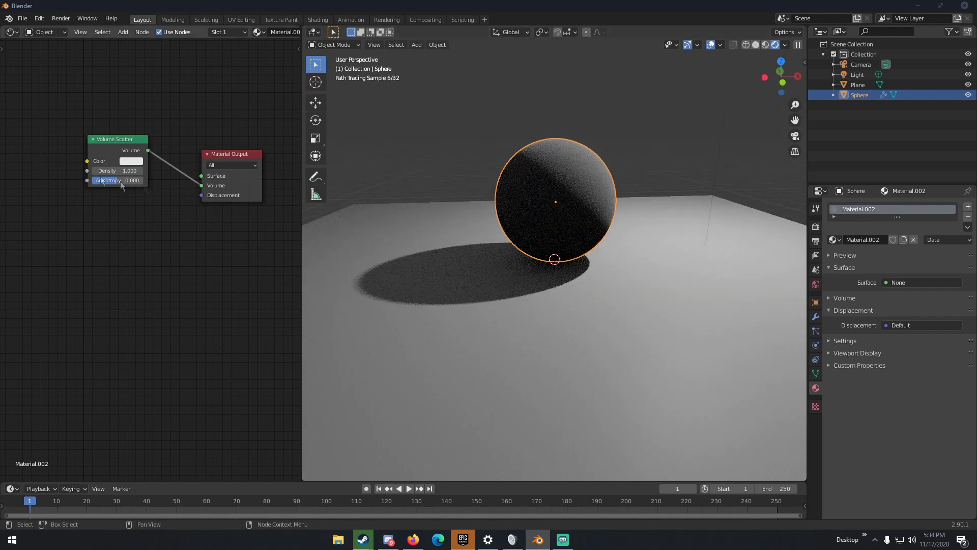
- Add a Volume Absorption node below the Volume Scatter node
key("shift+a")
type("volu")
key("Down")
key("Down")
key("Return")
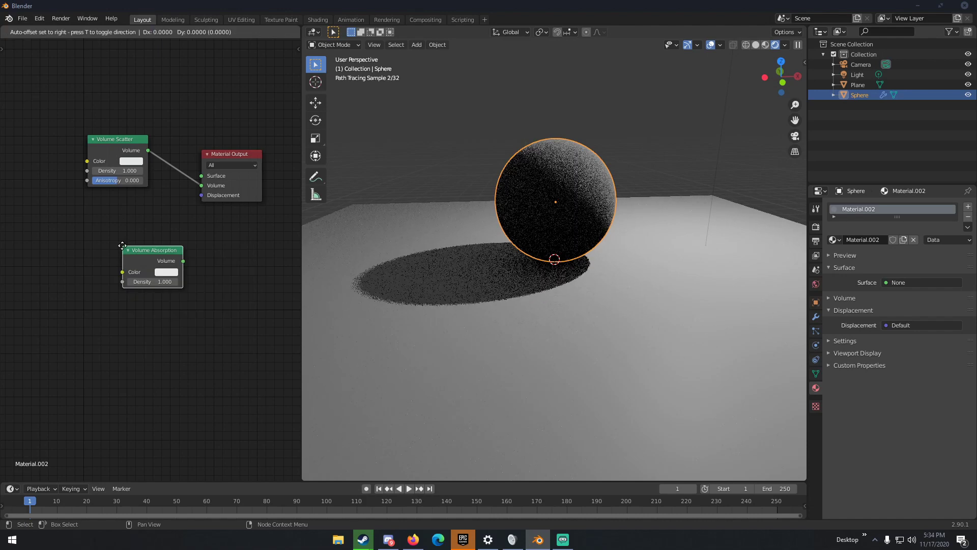
left_click(73, 238)
- Insert a Mix Shader between Volume Scatter and Material Output, and connect Volume Absorption to its second Shader input
key("shift+a")
left_click(182, 216)
type("mix")
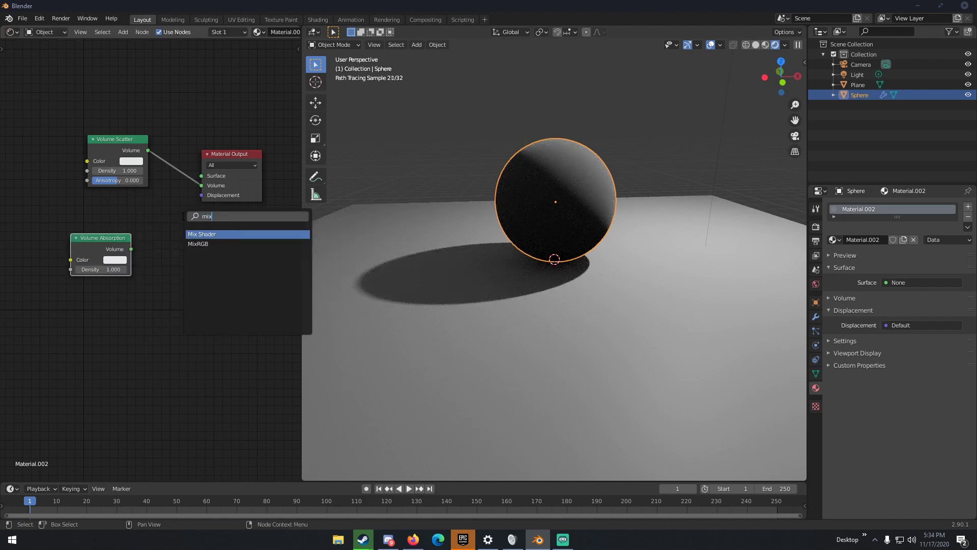
key("Return")
left_click(178, 176)
left_click_drag(130, 249, 182, 203)
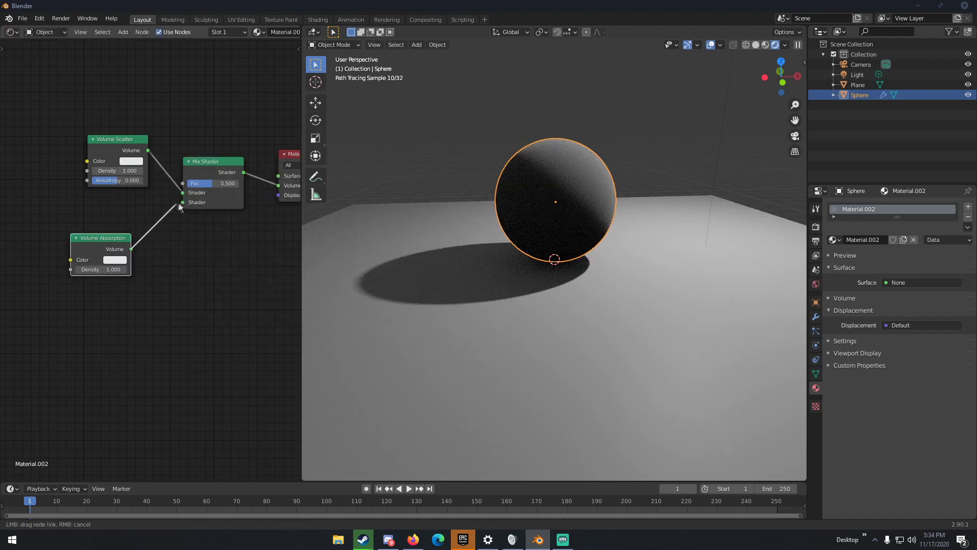
- Set the Density of both Volume Scatter and Volume Absorption to 0.100, then deselect the sphere and examine the mixed volume
middle_click_drag(520, 195, 524, 204)
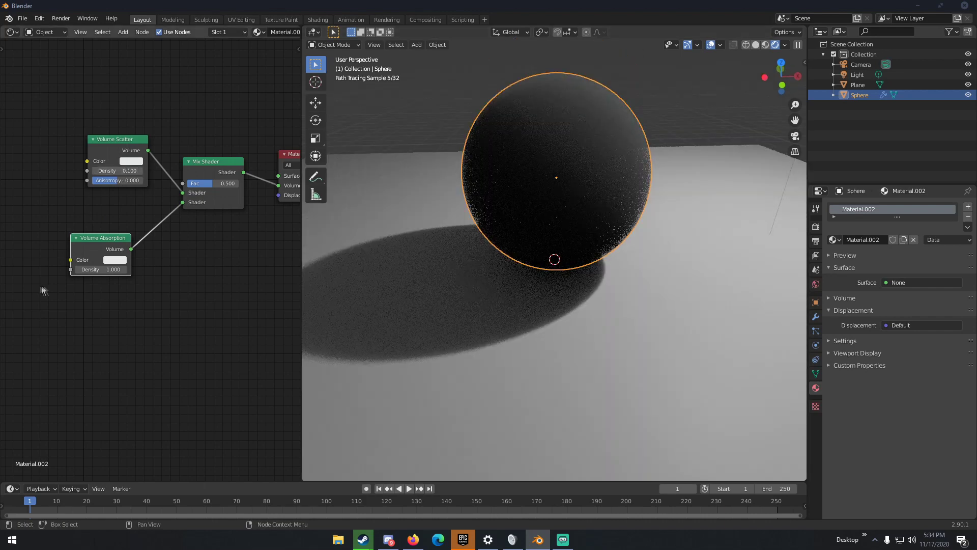
left_click(104, 271)
key("Return")
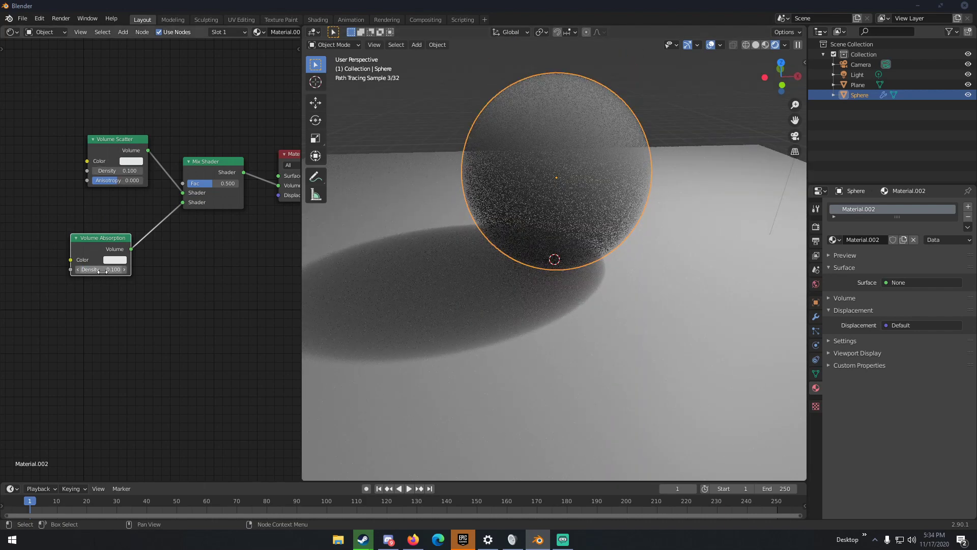
middle_click_drag(584, 116, 618, 92)
left_click(625, 93)
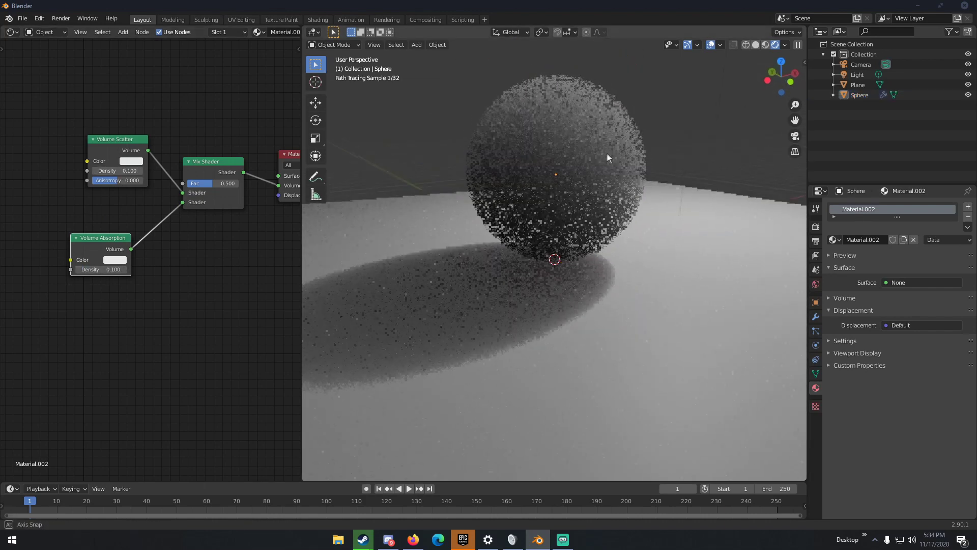
scroll(607, 151, "down", 2)
middle_click_drag(588, 159, 557, 162)
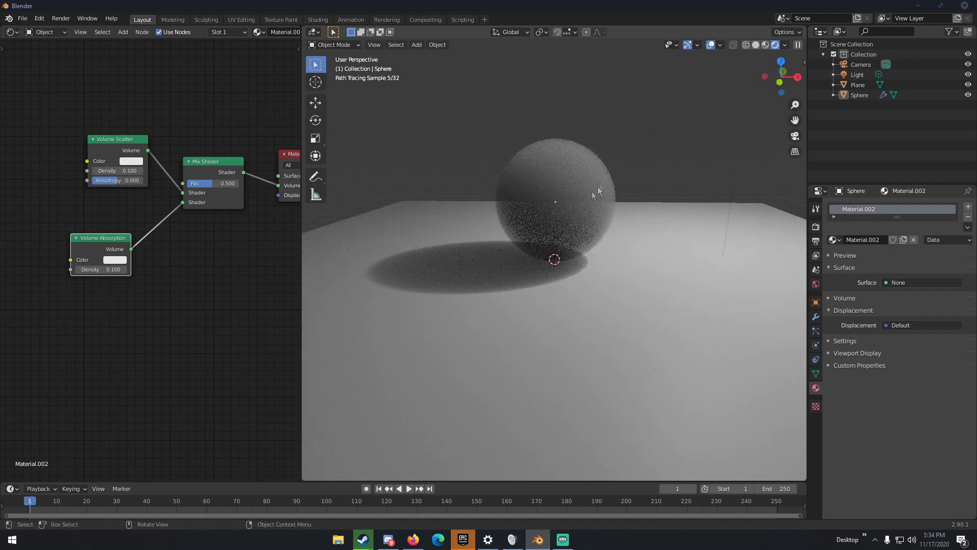
scroll(546, 196, "up", 3)
scroll(586, 203, "down", 1)
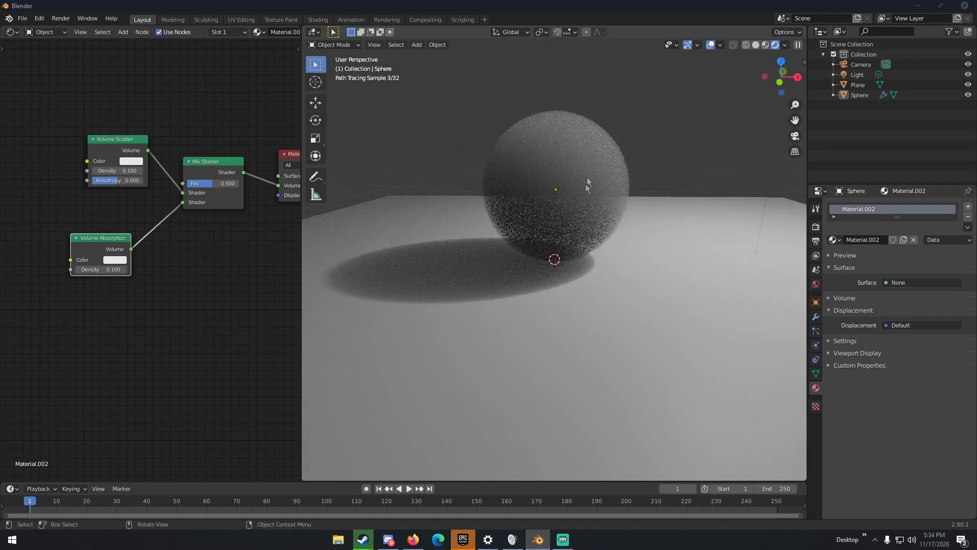
- Delete the Volume Scatter, Mix Shader and Volume Absorption nodes, keeping only the Material Output
left_click(108, 142)
key("x")
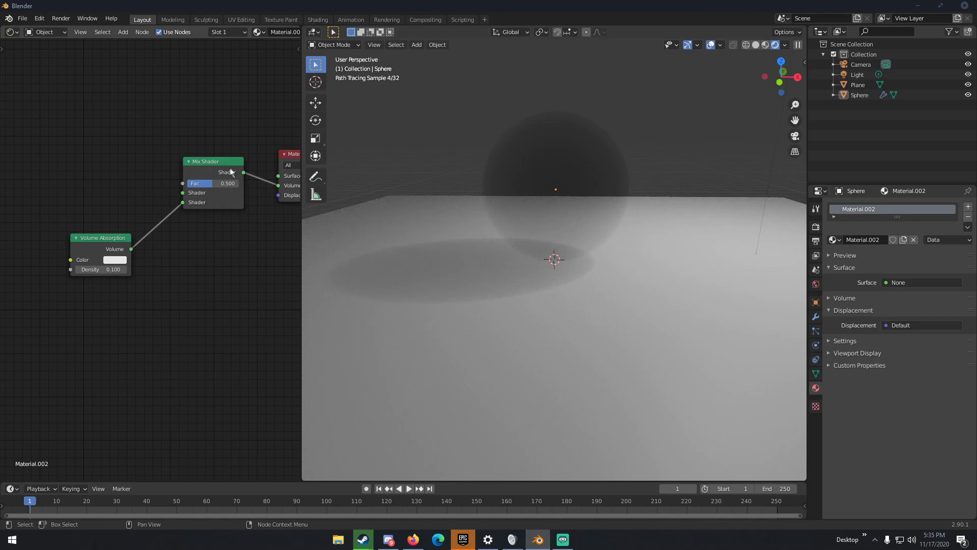
left_click(213, 161)
key("x")
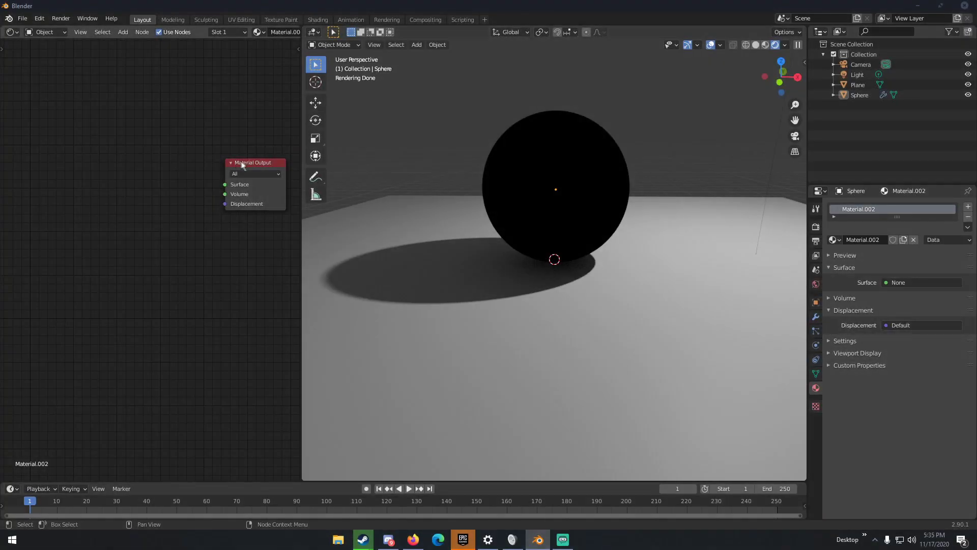
scroll(228, 145, "down", 4)
mouse_move(188, 145)
middle_mouse_down()
mouse_move(228, 145)
mouse_move(184, 145)
middle_mouse_up()
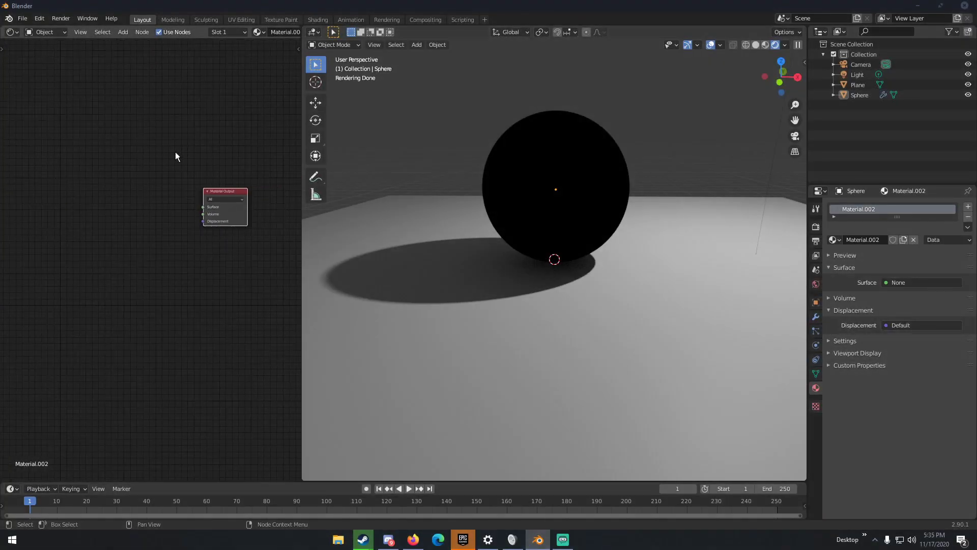
- Add a Principled BSDF node beside the Material Output and position it with a gap between them
key("shift+a")
left_click(126, 179)
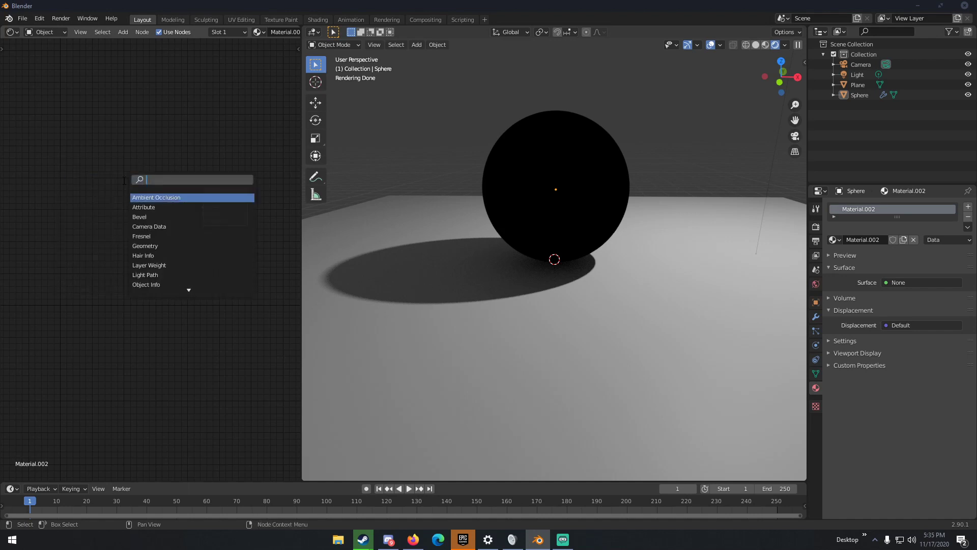
type("princ")
key("Return")
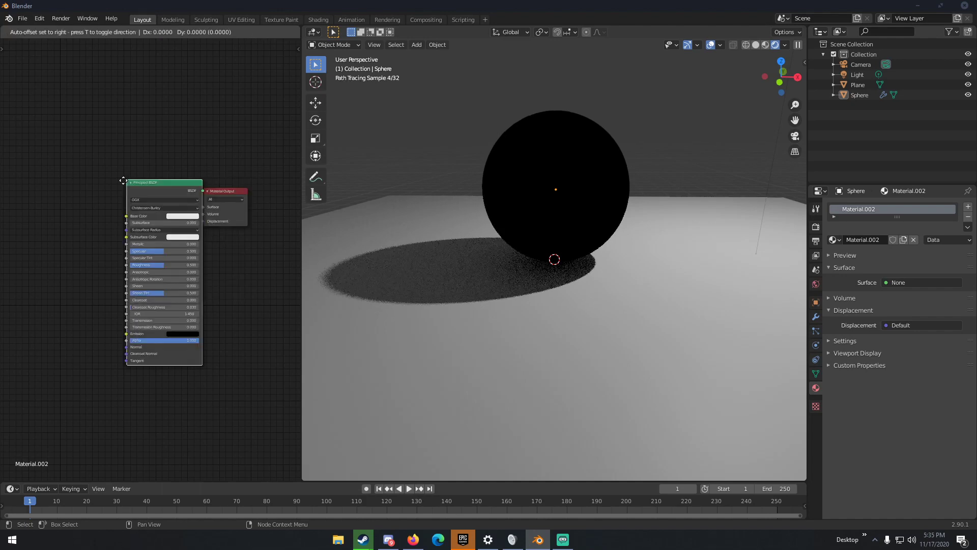
left_click(70, 182)
scroll(190, 206, "up", 3)
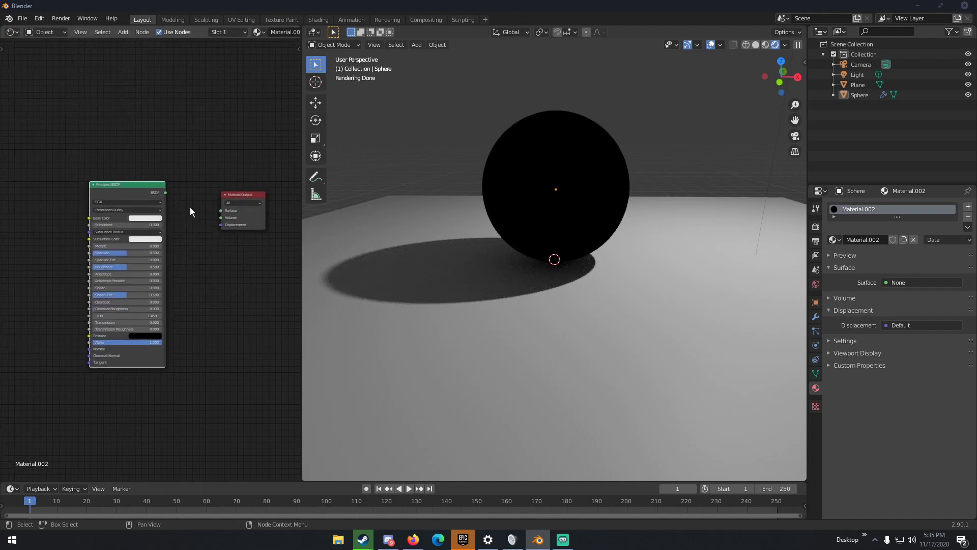
left_click_drag(95, 160, 118, 171)
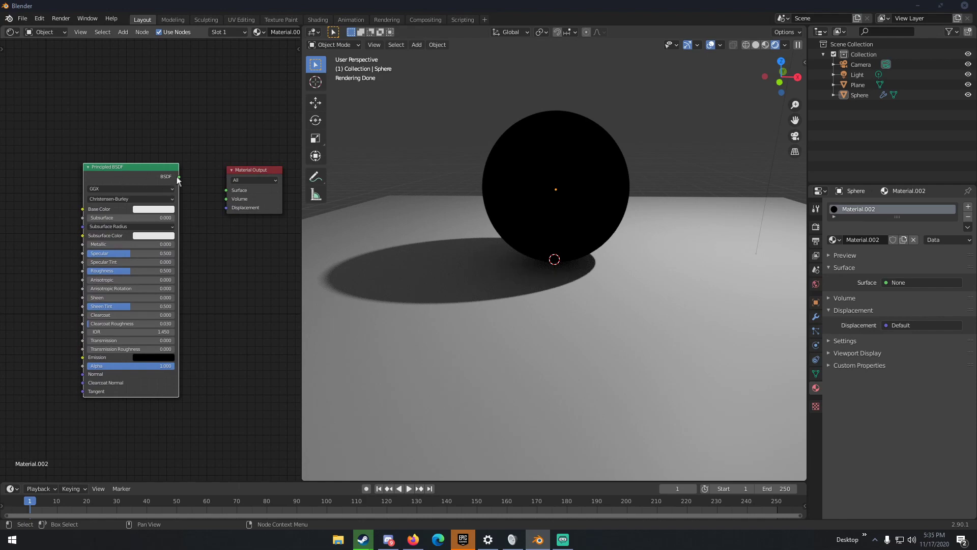
- Connect the Principled BSDF's output to the Surface input of the Material Output and review the shaded sphere
left_click_drag(179, 178, 226, 191)
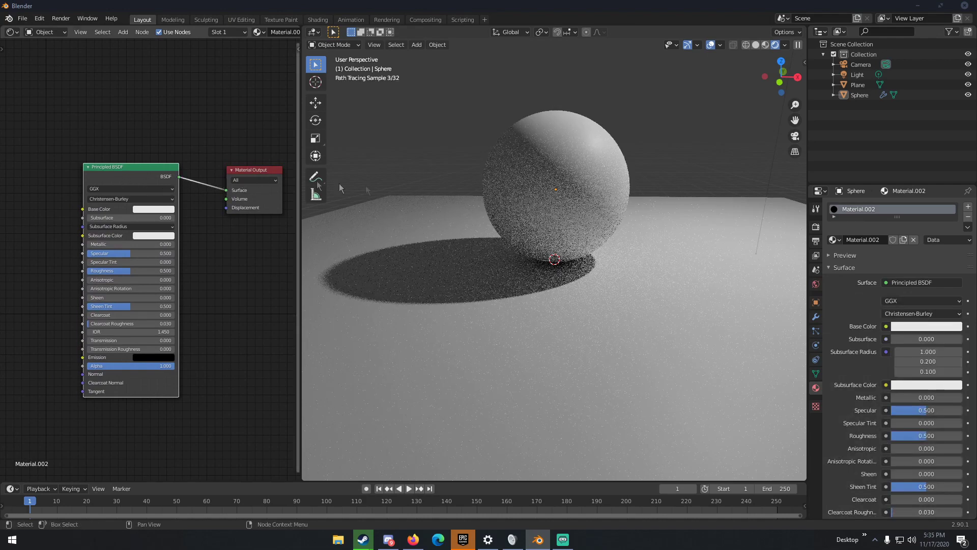
scroll(448, 218, "down", 3)
middle_click_drag(465, 239, 500, 231)
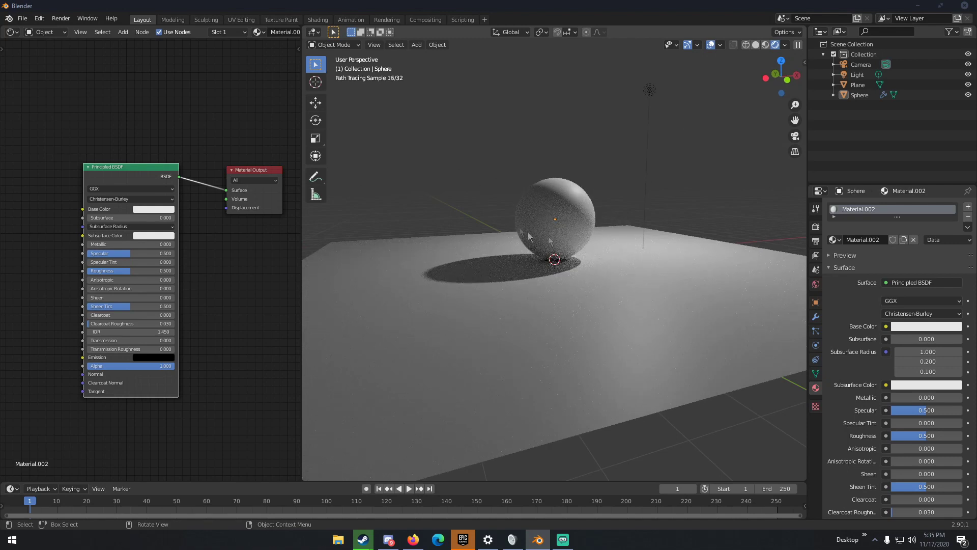
middle_click_drag(125, 137, 187, 133)
scroll(175, 131, "down", 4)
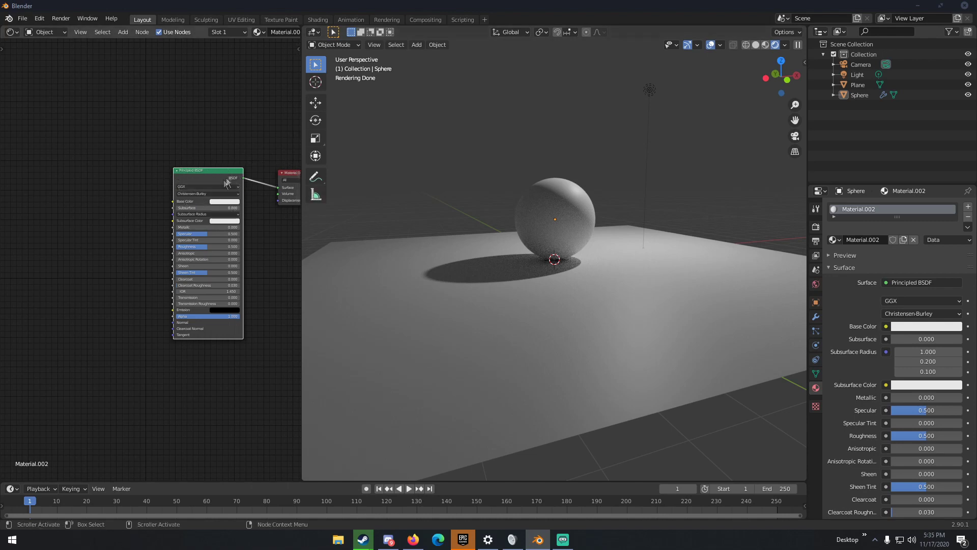
- Look up the node add-ons in the preferences with the search term "node" to check that Node Wrangler is enabled
left_click(39, 19)
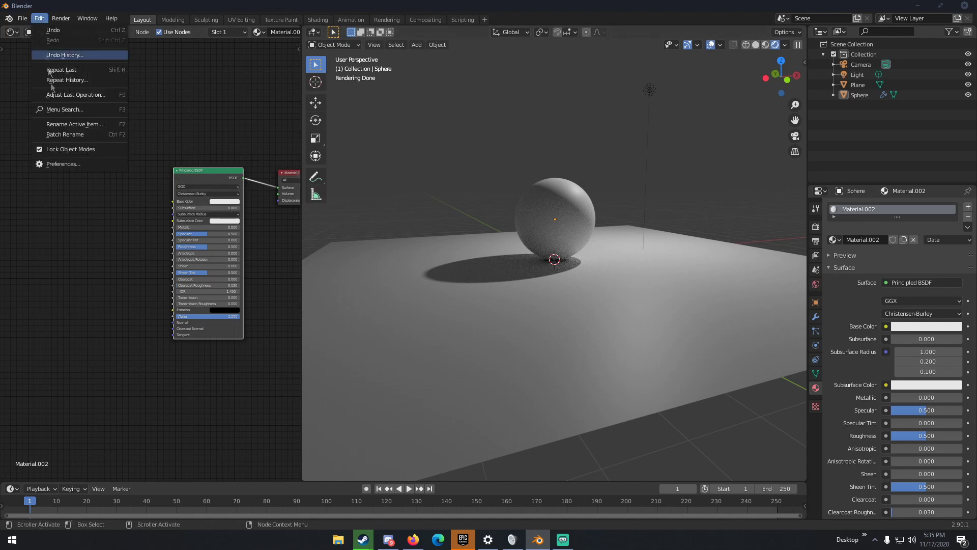
left_click(61, 163)
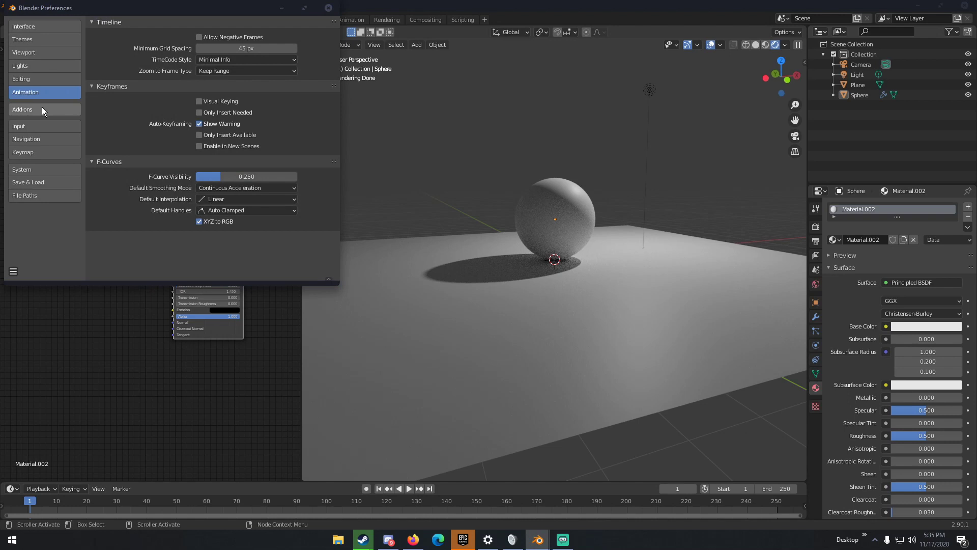
left_click(283, 34)
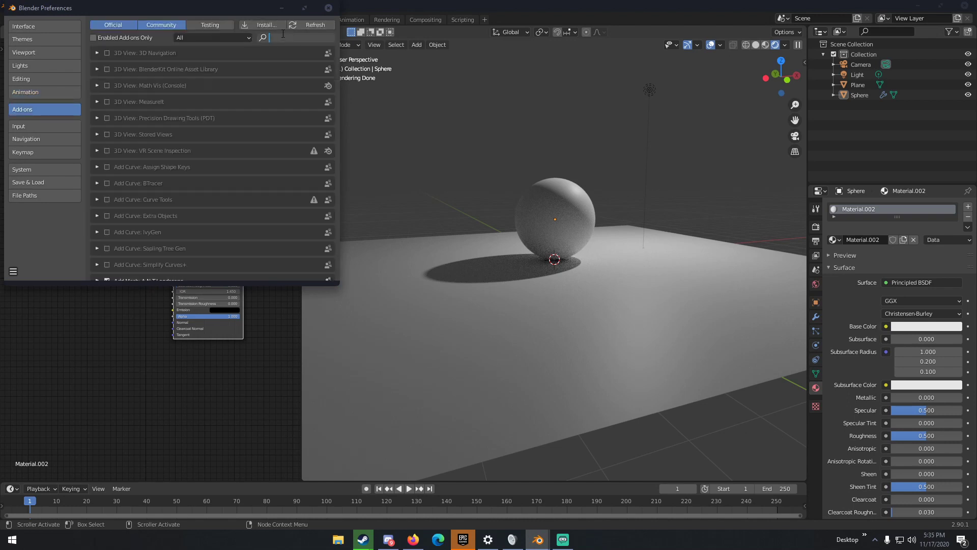
type("node")
key("Return")
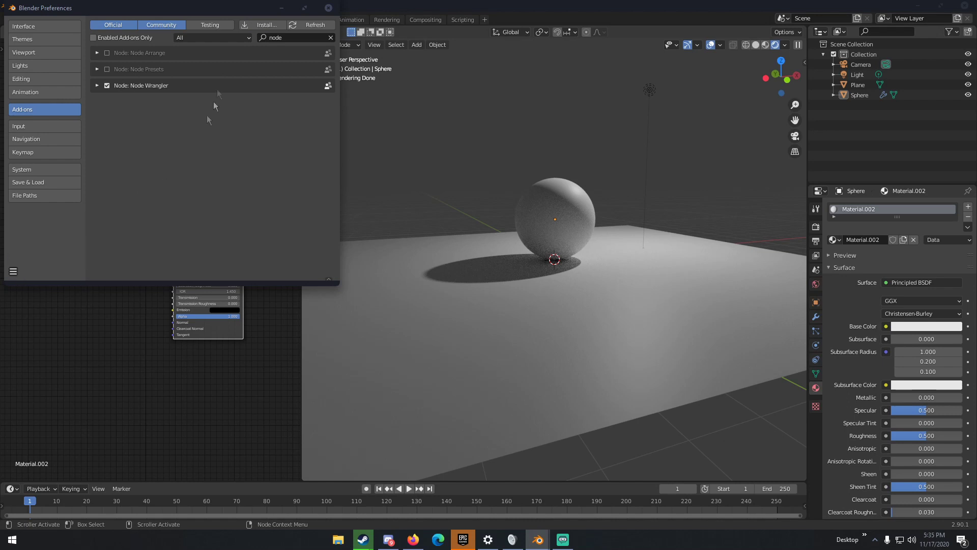
left_click(328, 8)
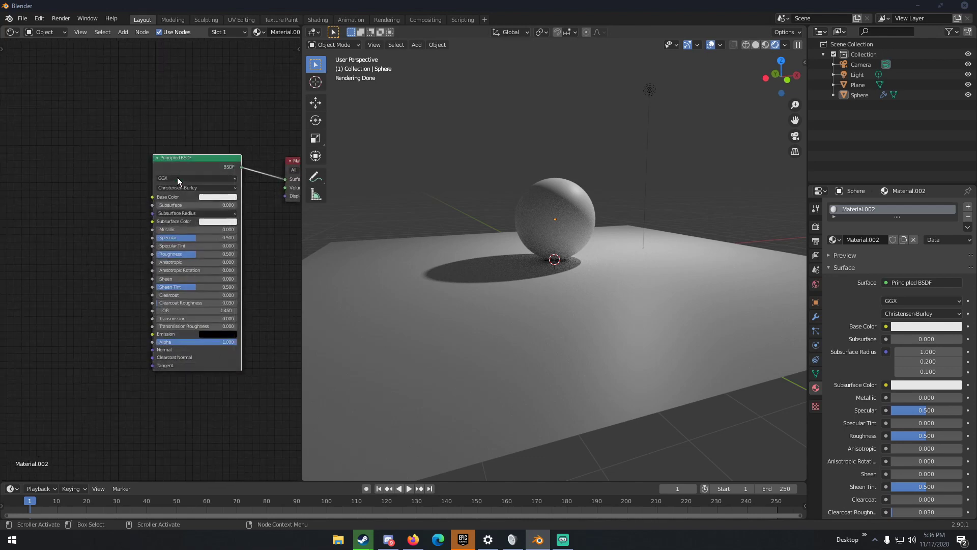
- Delete the sphere from the scene
scroll(177, 178, "up", 2)
middle_click_drag(131, 151, 124, 149)
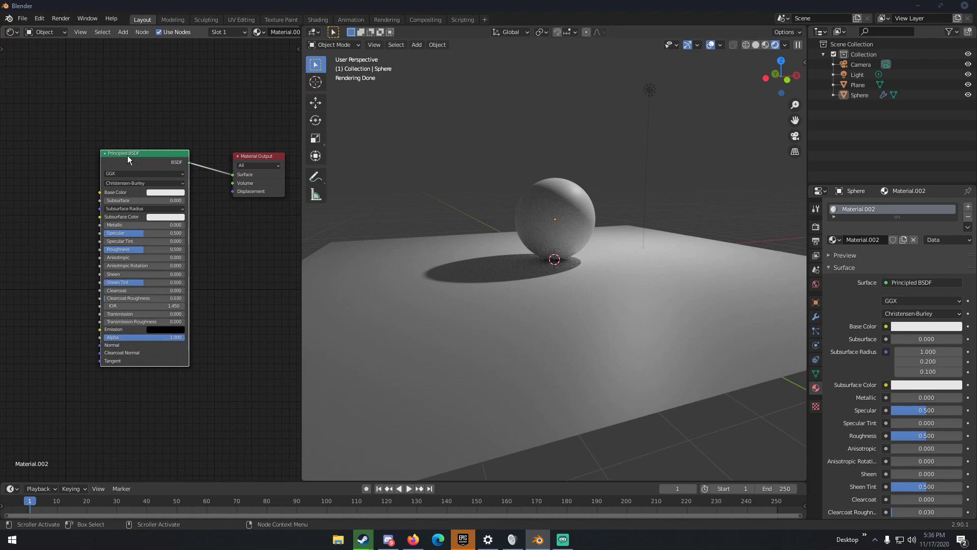
middle_click_drag(538, 231, 554, 216)
left_click(542, 262)
left_click(543, 262)
left_click(552, 233)
key("Delete")
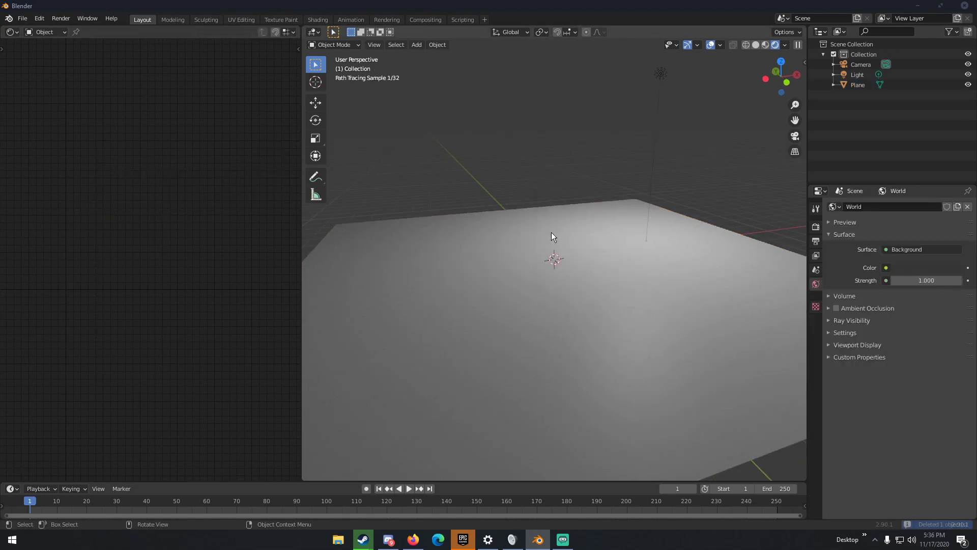
- Undo the sphere's deletion and have the ground plane selected with its material nodes shown
left_click(502, 222)
middle_click_drag(105, 154, 202, 161)
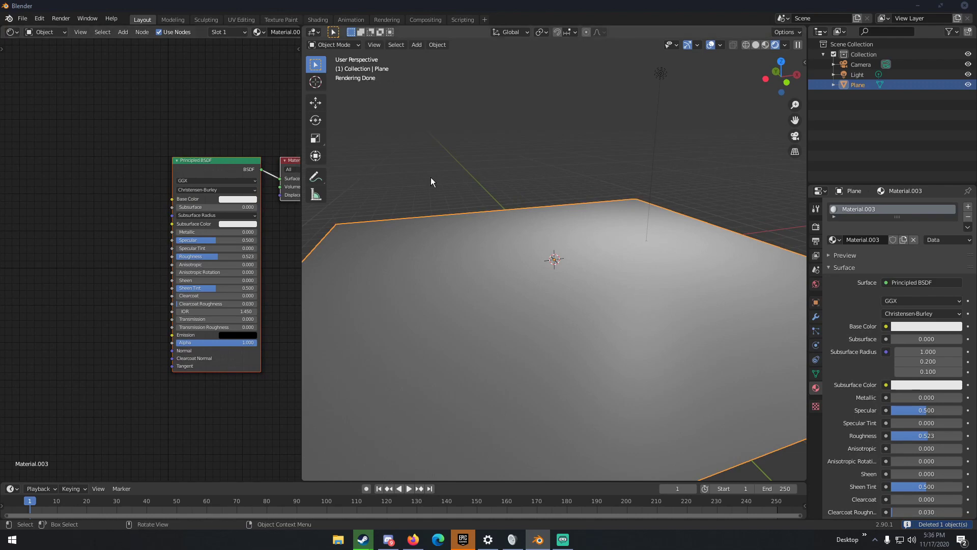
key("ctrl+z")
key("ctrl+z")
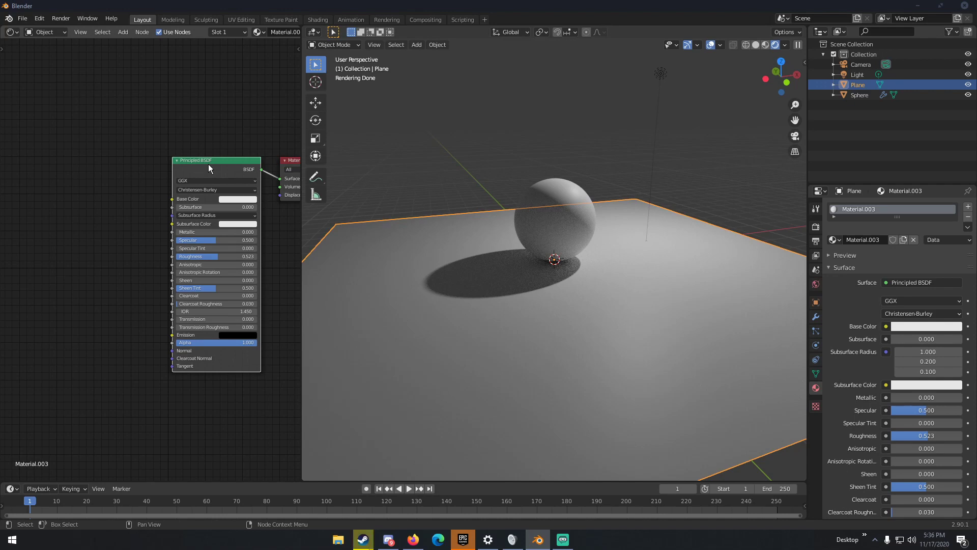
- Add linked Texture Coordinate, Mapping and Image Texture nodes to the plane's Principled BSDF with Node Wrangler
key("ctrl+t")
scroll(135, 200, "down", 1)
middle_click_drag(135, 200, 171, 188)
left_click_drag(173, 225, 154, 210)
- Examine the Texture Coordinate and Mapping nodes and how they link to the Image Texture
middle_click_drag(113, 214, 170, 223)
scroll(148, 211, "up", 3)
middle_click_drag(116, 199, 187, 197)
middle_click_drag(126, 166, 96, 144)
scroll(81, 138, "up", 3)
scroll(82, 136, "down", 3)
scroll(96, 145, "up", 1)
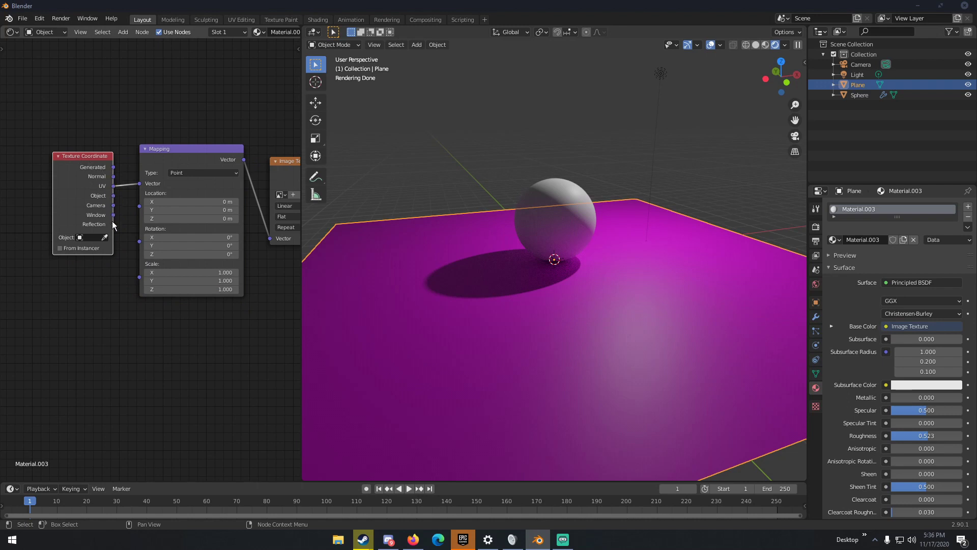
scroll(110, 204, "up", 2)
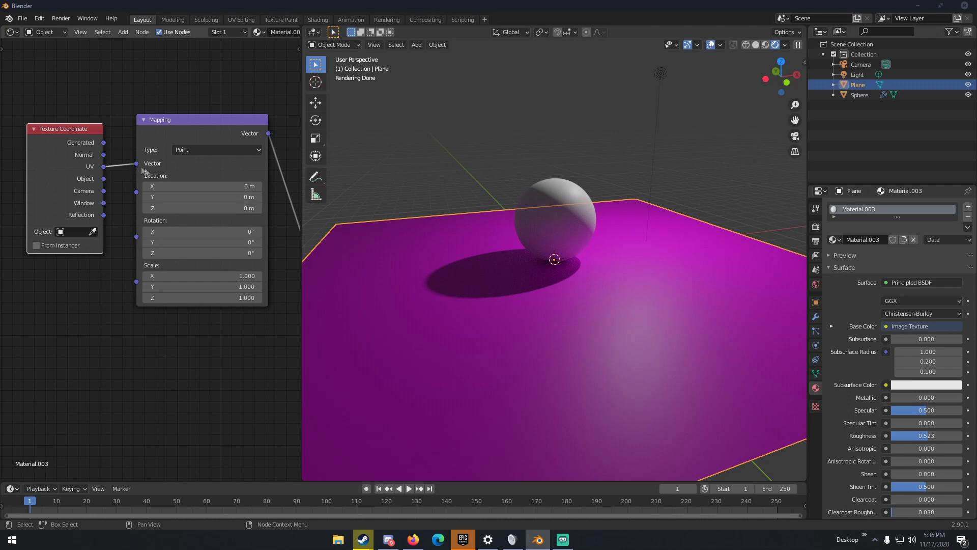
- UV unwrap the plane's mesh in Edit Mode and return to Object Mode
scroll(496, 331, "down", 3)
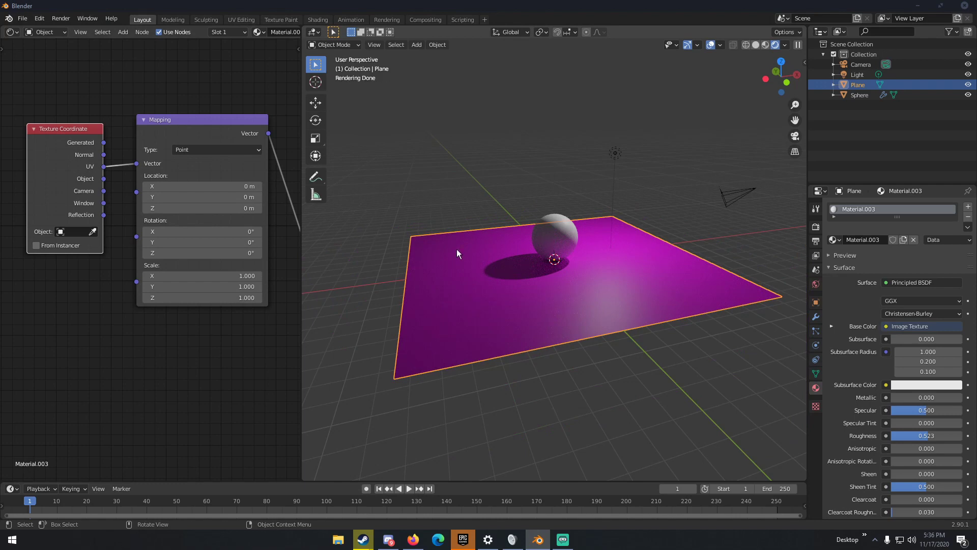
key("Tab")
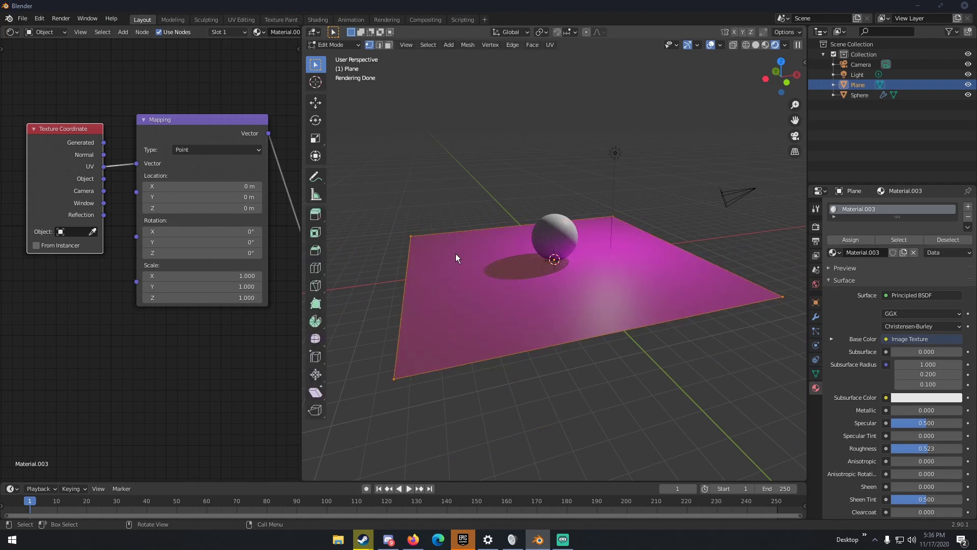
key("u")
left_click(426, 253)
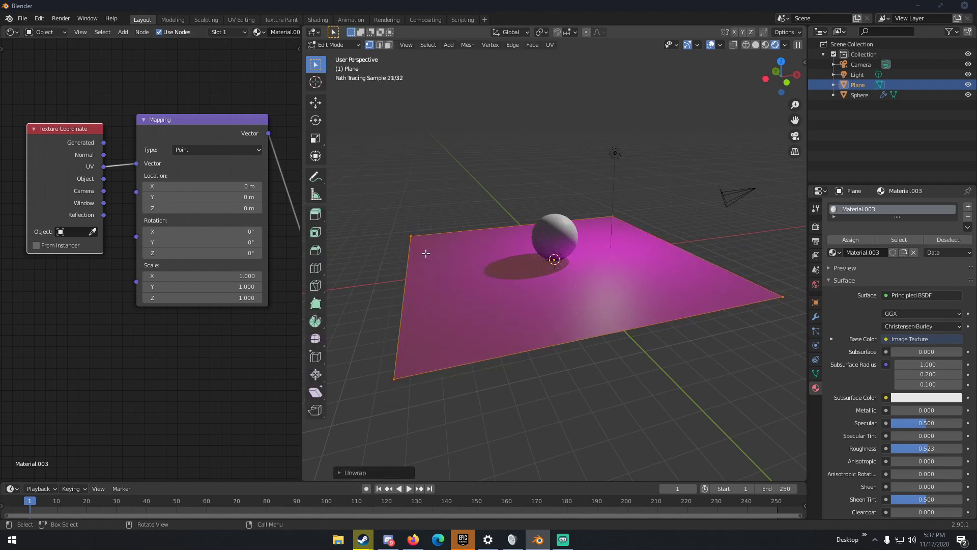
key("Tab")
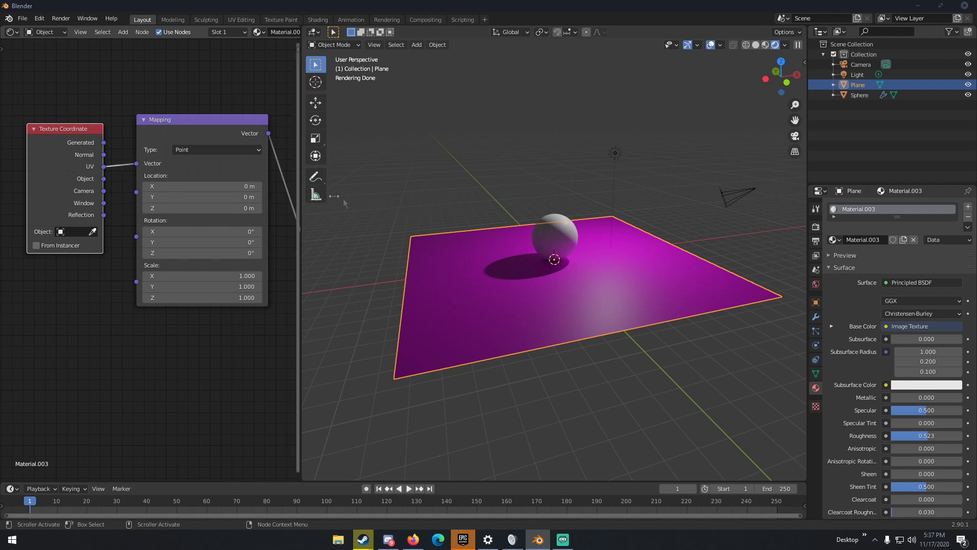
- Delete the Image Texture, Mapping and Texture Coordinate nodes from the plane's material, keeping the Principled BSDF
scroll(492, 261, "up", 2)
middle_click_drag(148, 290, 87, 298)
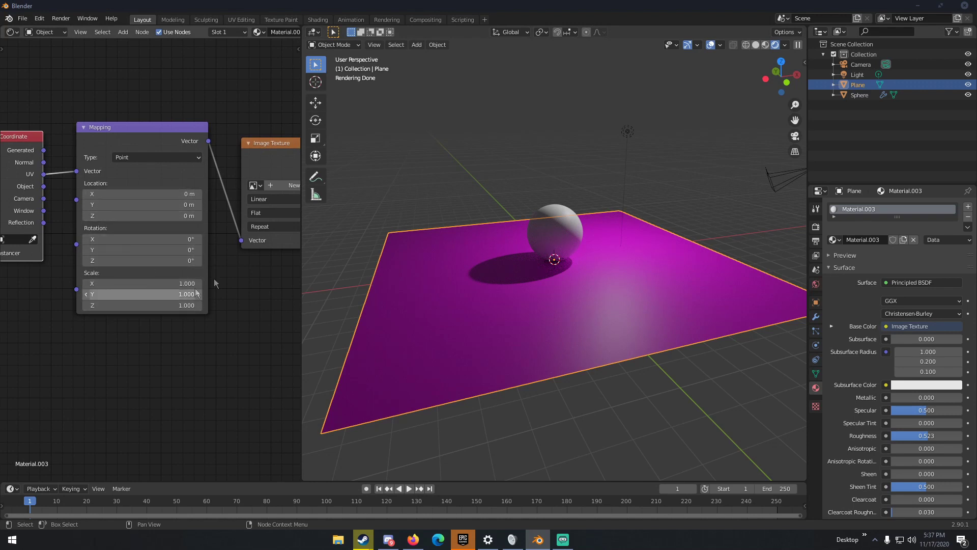
middle_click_drag(215, 281, 126, 275)
left_click(169, 172)
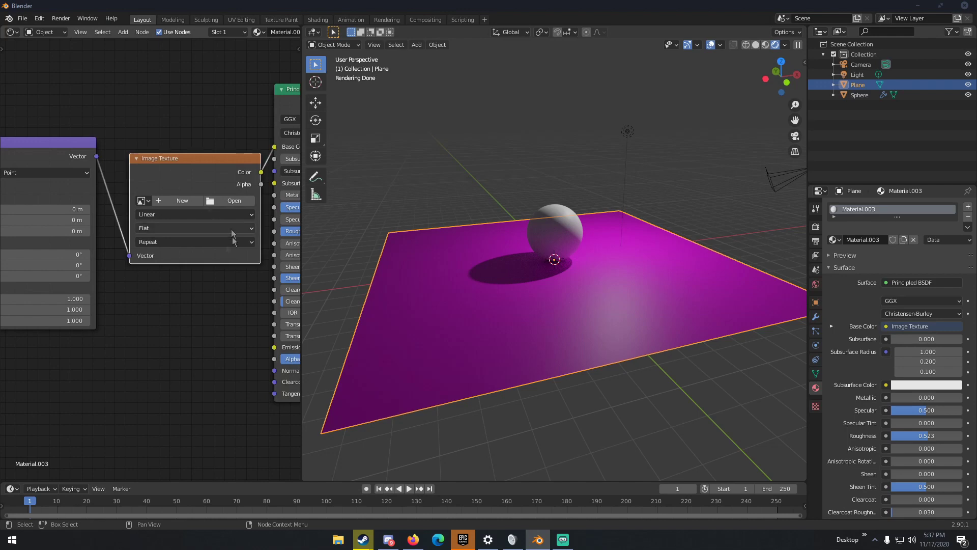
scroll(197, 218, "down", 2)
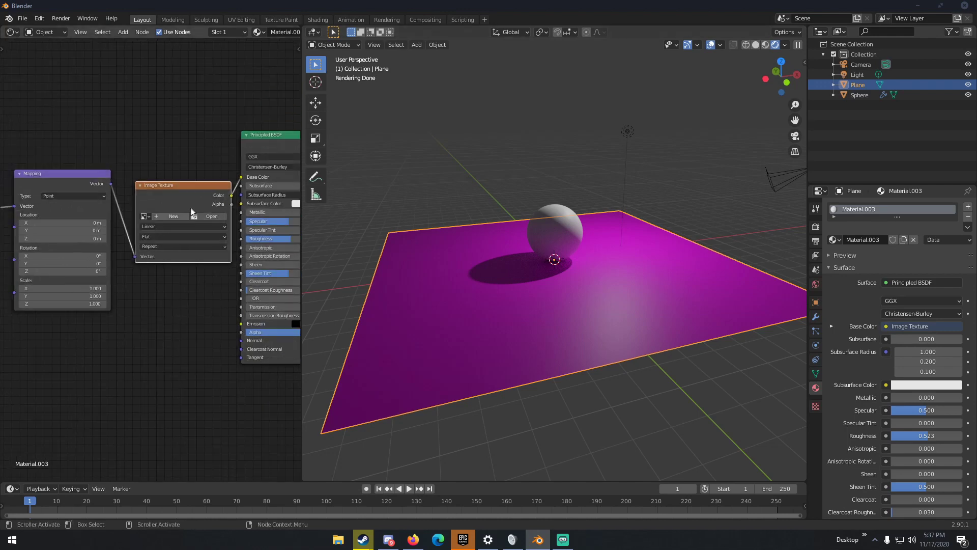
key("x")
left_click(68, 189)
key("x")
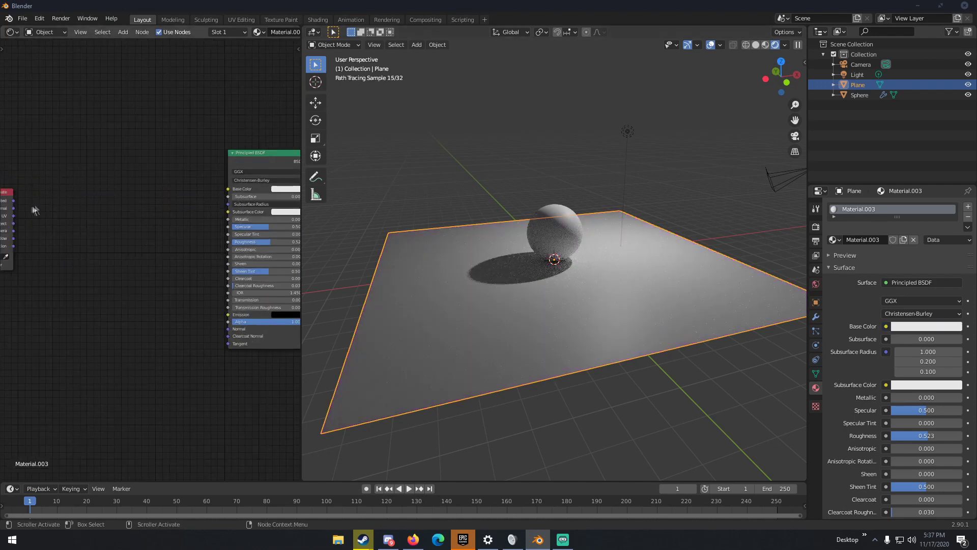
left_click(7, 200)
key("x")
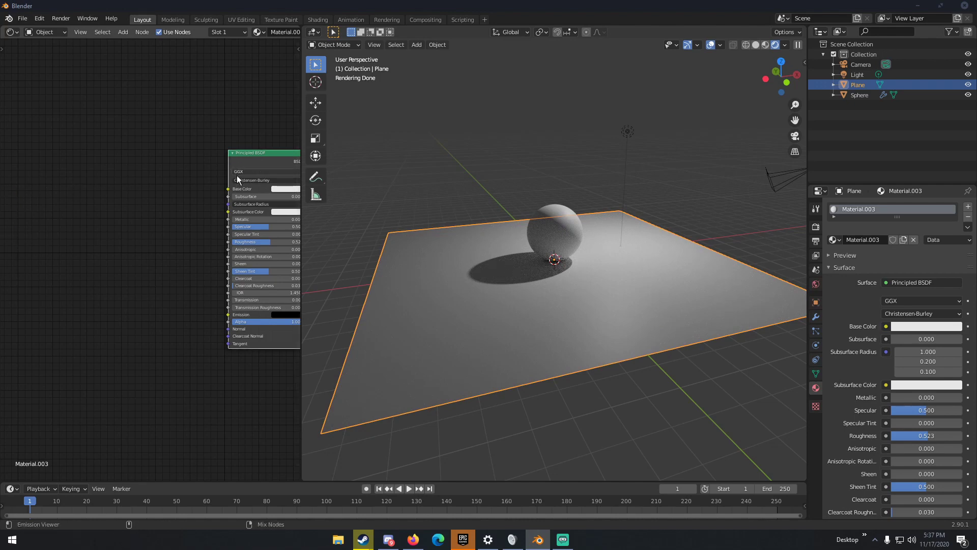
- Run Node Wrangler's Principled Texture Setup with the Ground023_4K Roughness, Color, AmbientOcclusion, Displacement and Normal images from the Pictures folder
key("ctrl+shift+t")
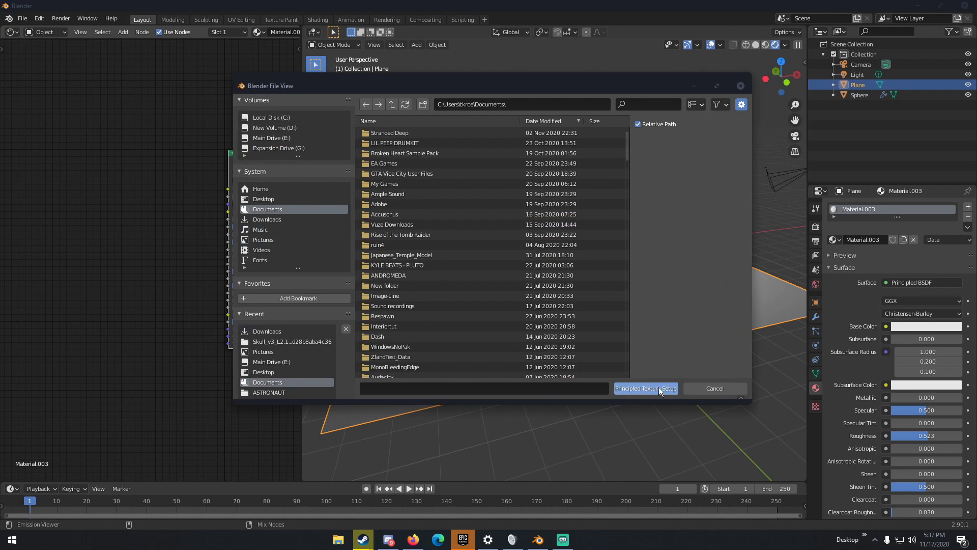
left_click(261, 240)
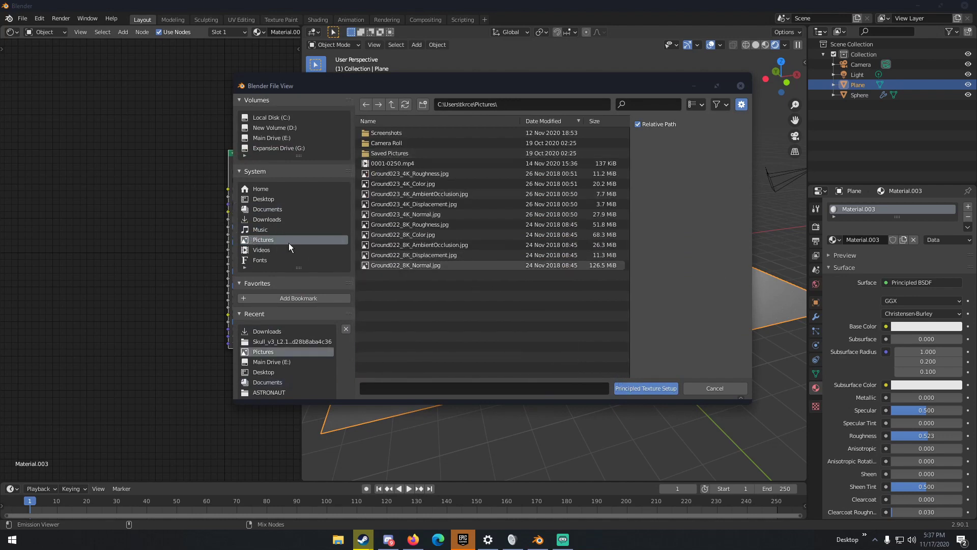
left_click(417, 174)
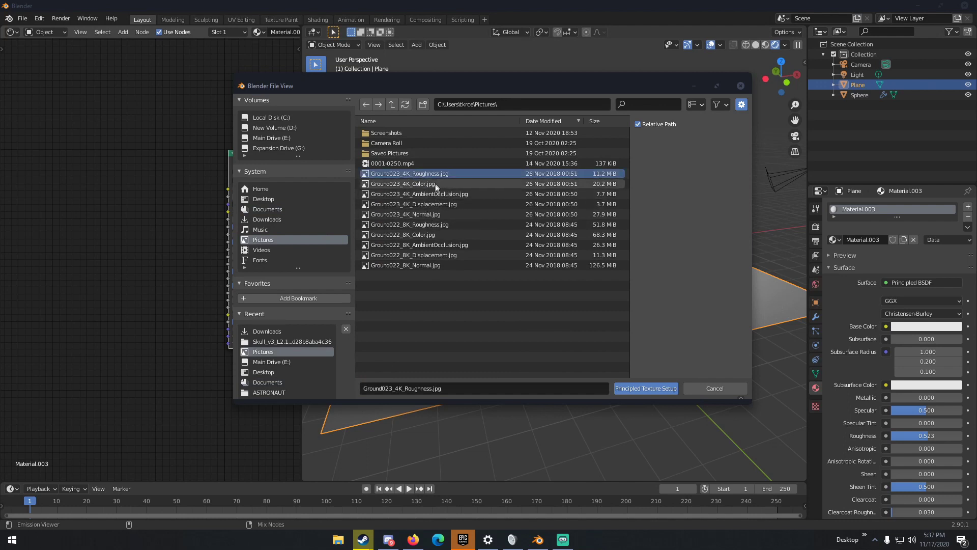
left_click(402, 214, "shift")
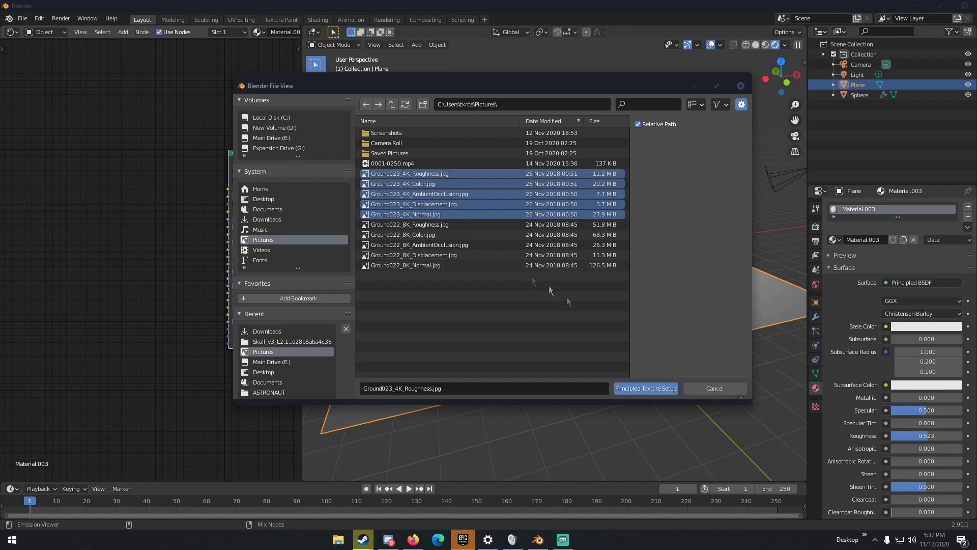
left_click(641, 387)
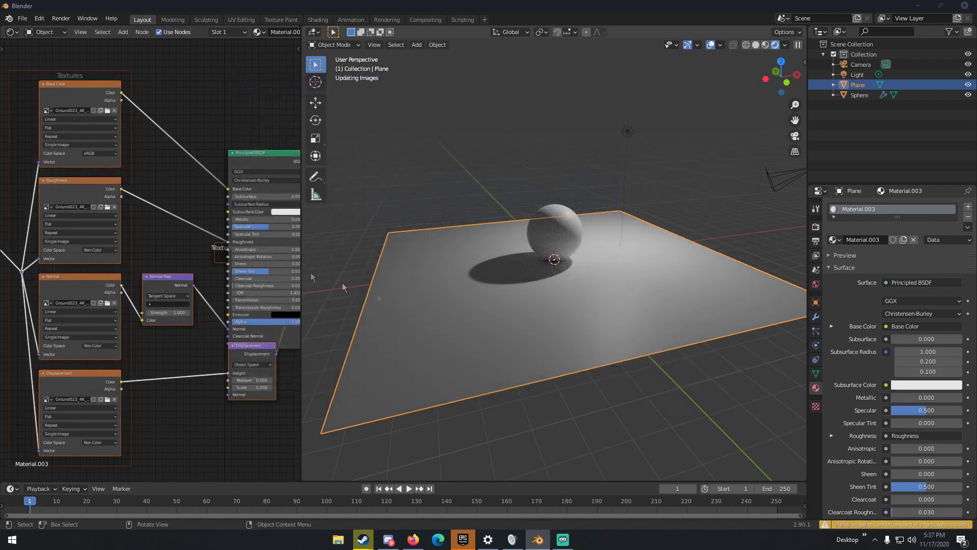
- Examine the plane's texture node setup, from the Mapping frame through the image textures to the Normal Map and Displacement nodes
scroll(449, 304, "up", 1)
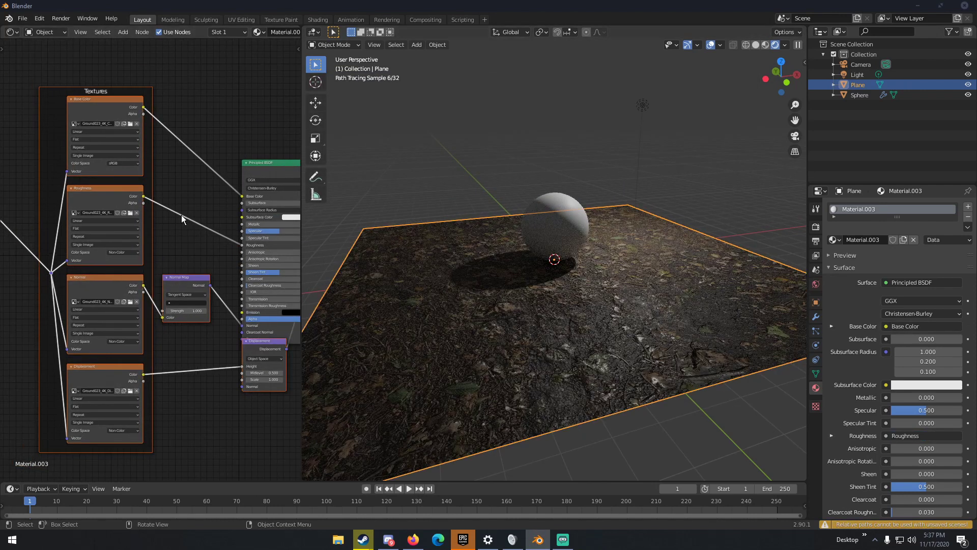
middle_click_drag(172, 176, 240, 207)
scroll(239, 206, "down", 3)
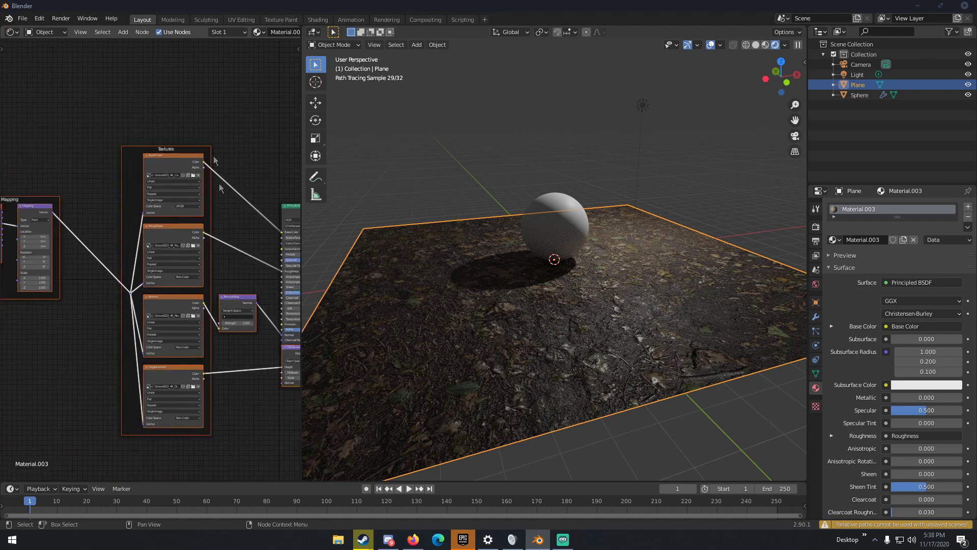
middle_click_drag(221, 341, 168, 285)
scroll(197, 234, "down", 1)
scroll(169, 285, "up", 3)
scroll(153, 260, "up", 1)
scroll(169, 244, "up", 2)
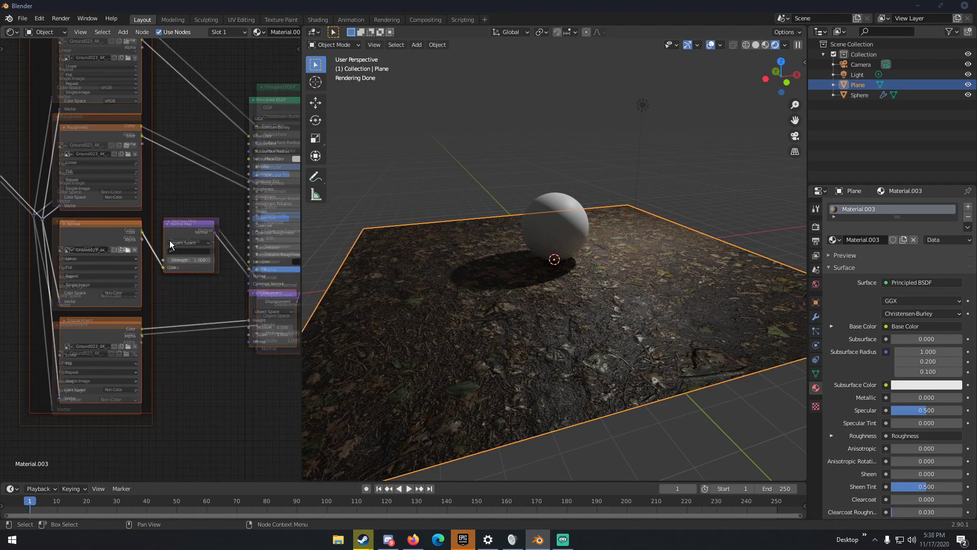
scroll(170, 244, "down", 7)
middle_click_drag(179, 225, 168, 226)
scroll(163, 239, "up", 4)
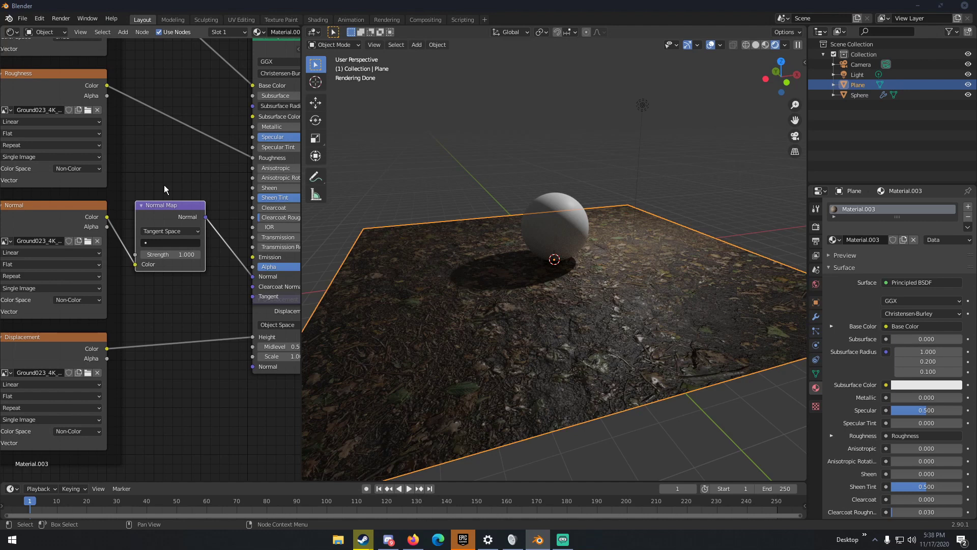
- Open the Normal Map node's Strength for editing and examine the ground plane's surface relief around the sphere
left_click(187, 257)
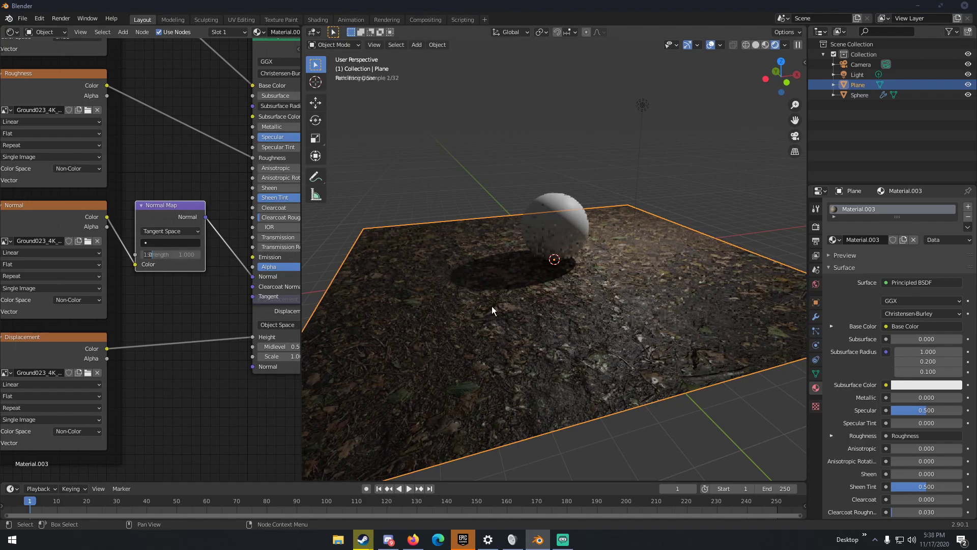
left_click(492, 307)
scroll(506, 337, "up", 5)
scroll(505, 337, "down", 2)
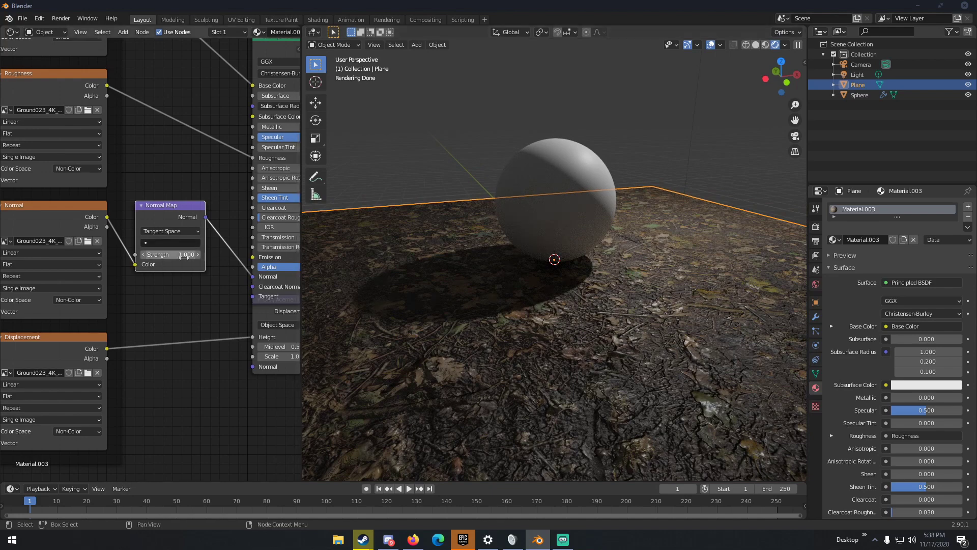
scroll(598, 320, "down", 3)
scroll(599, 321, "up", 2)
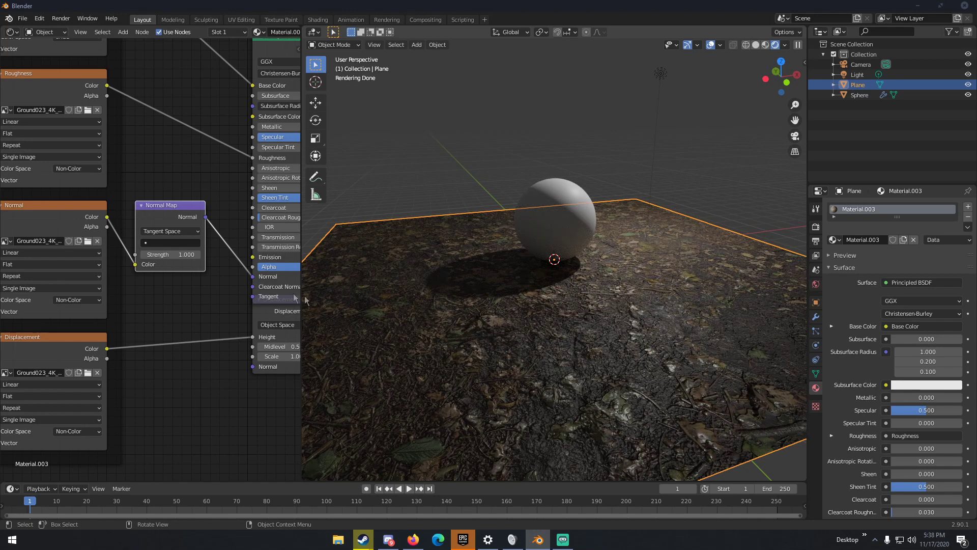
- Set the Normal Map node's Strength to 0 and examine the ground plane's surface around the sphere
left_click(171, 255)
type("0")
key("Return")
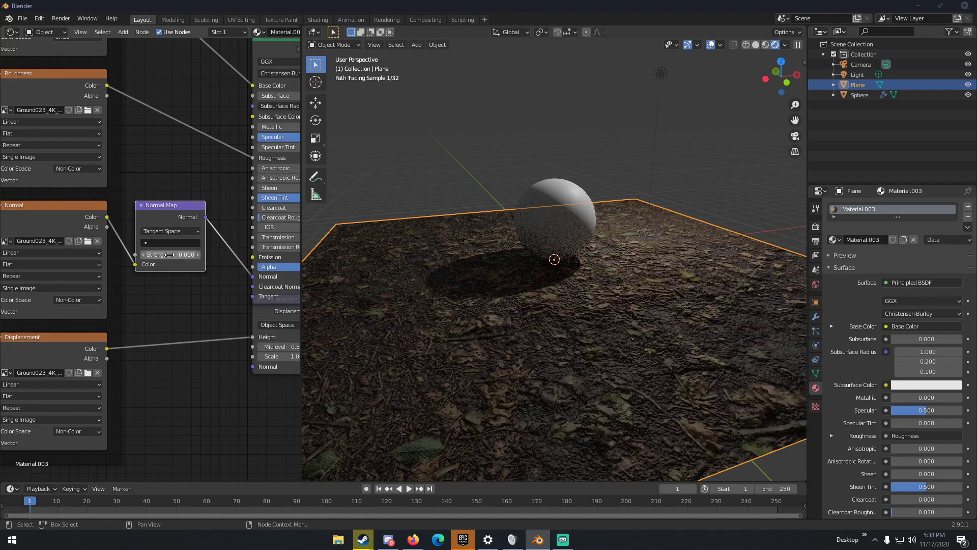
mouse_move(608, 335)
middle_mouse_down()
mouse_move(601, 333)
mouse_move(625, 350)
mouse_move(610, 335)
mouse_move(622, 349)
mouse_move(607, 355)
mouse_move(618, 362)
middle_mouse_up()
scroll(625, 350, "up", 2)
scroll(622, 350, "down", 3)
scroll(622, 350, "up", 2)
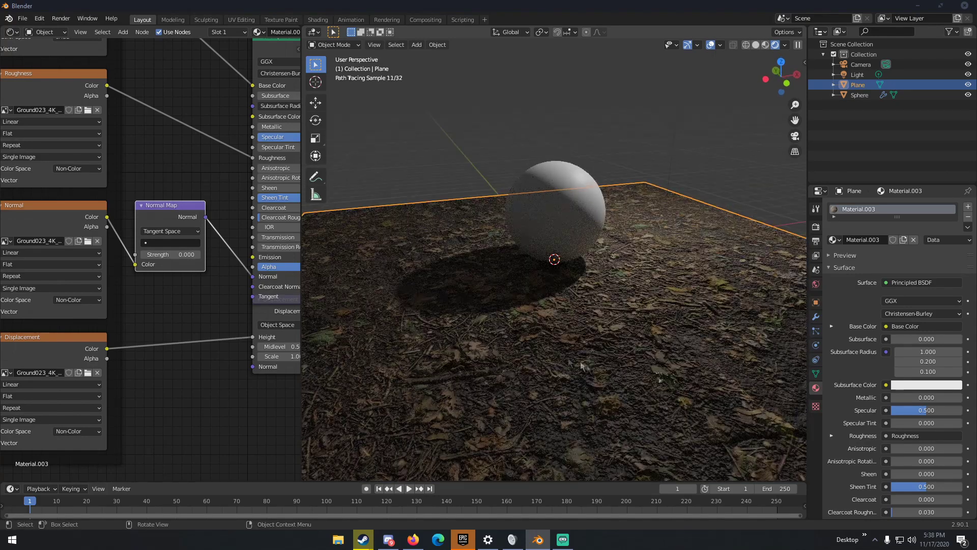
- Set the Displacement node's Scale to 0 and examine the effect on the ground plane
middle_click_drag(219, 326, 167, 321)
left_click(231, 350)
type("00")
key("Return")
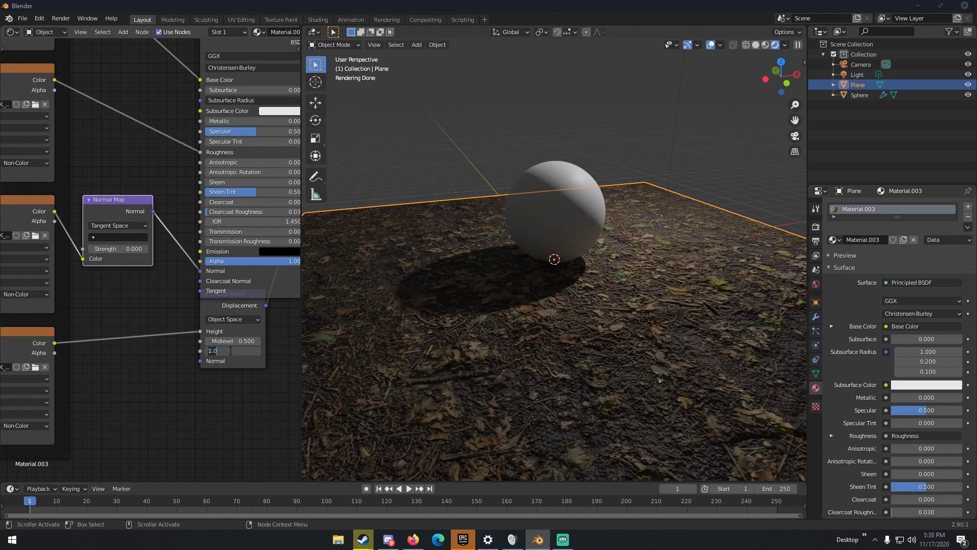
scroll(558, 368, "down", 3)
scroll(560, 366, "up", 3)
- Set the Displacement node's Scale and the Normal Map node's Strength back to 1
left_click(239, 351)
key("Return")
left_click(238, 352)
type("1")
key("Return")
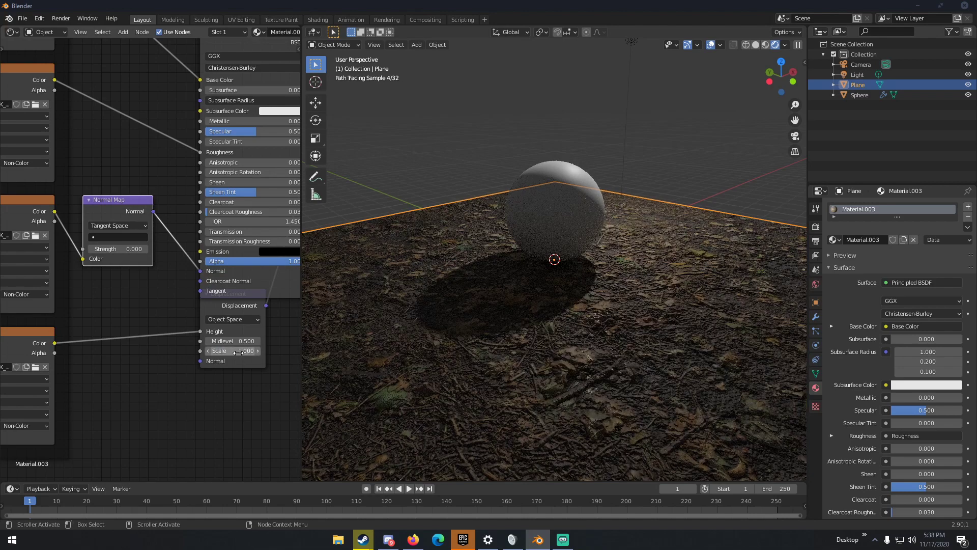
left_click(122, 249)
type("1")
key("Return")
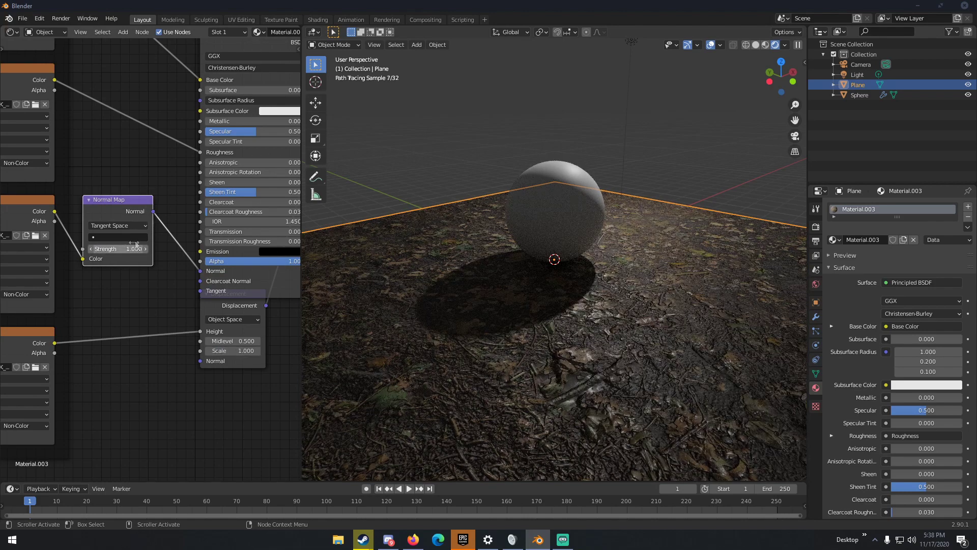
scroll(550, 247, "down", 3)
middle_click_drag(549, 246, 510, 246)
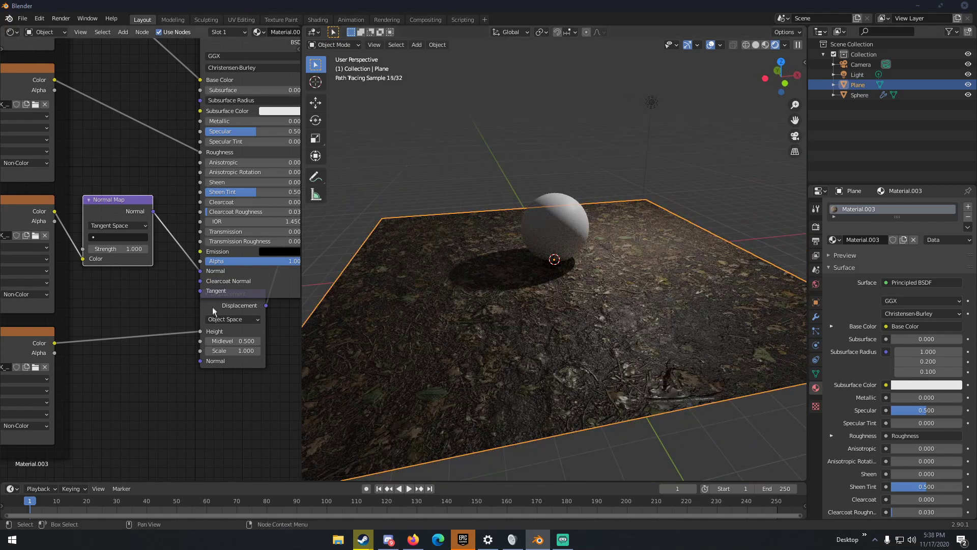
- Move the Displacement node out from behind the Principled BSDF, placing it below the Normal Map node
left_click(212, 306)
left_click_drag(213, 309, 178, 326)
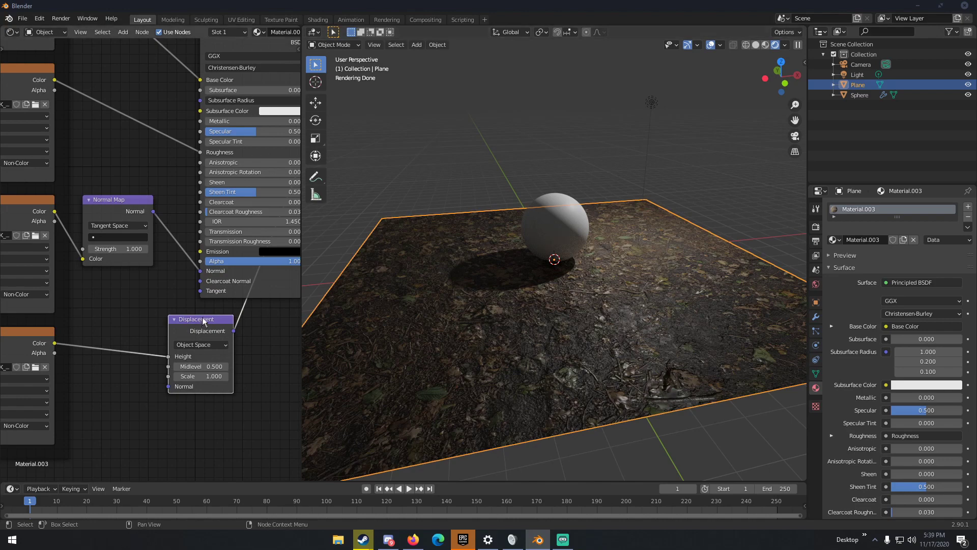
mouse_move(429, 208)
middle_mouse_down()
mouse_move(417, 210)
mouse_move(415, 224)
middle_mouse_up()
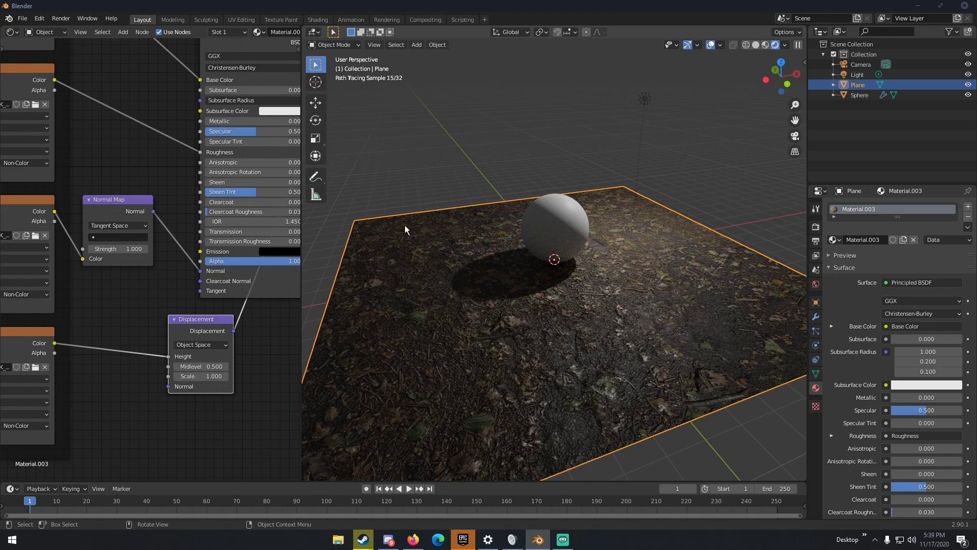
scroll(414, 275, "down", 3)
middle_click_drag(414, 275, 524, 295)
scroll(524, 295, "up", 2)
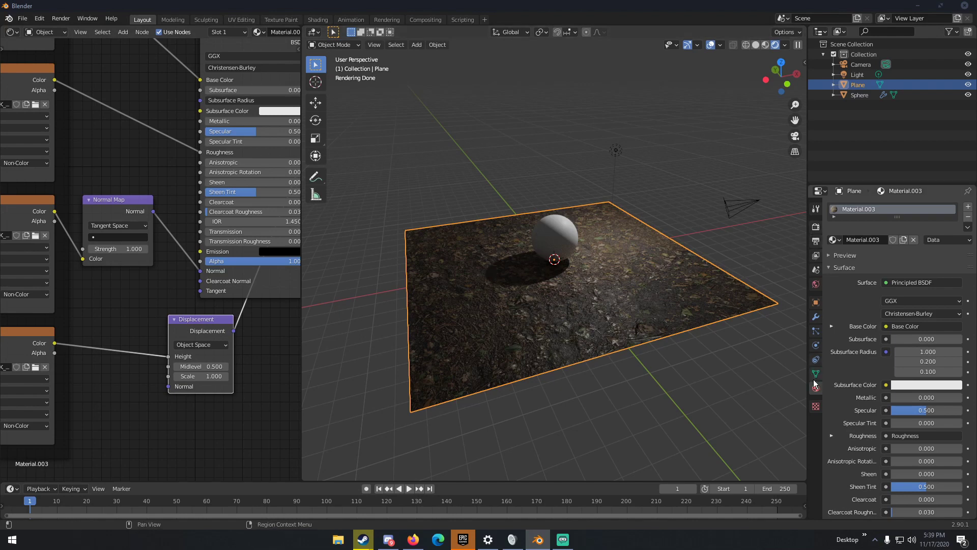
- Change the plane material's surface Displacement setting to Displacement and Bump and check the ground plane
scroll(851, 368, "down", 4)
scroll(866, 359, "down", 8)
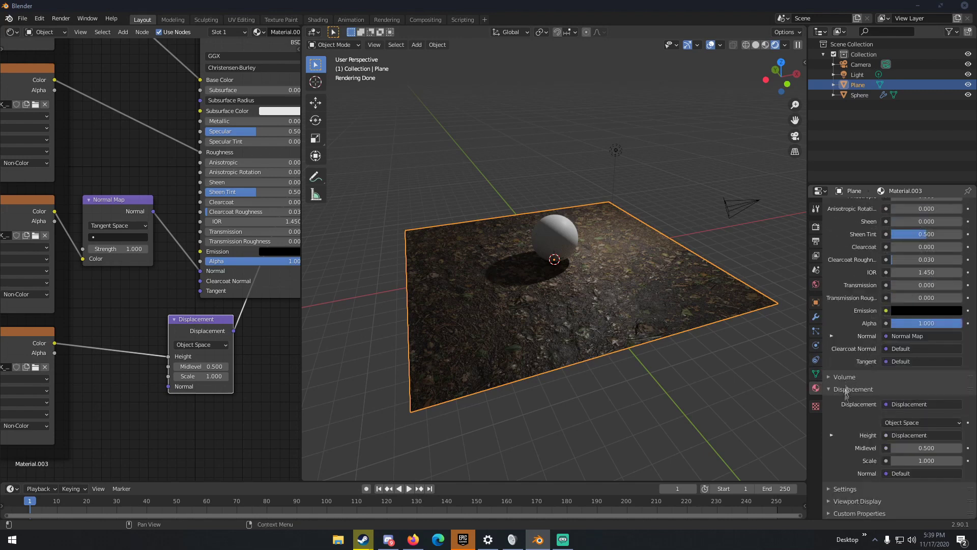
left_click(845, 482)
scroll(844, 479, "down", 4)
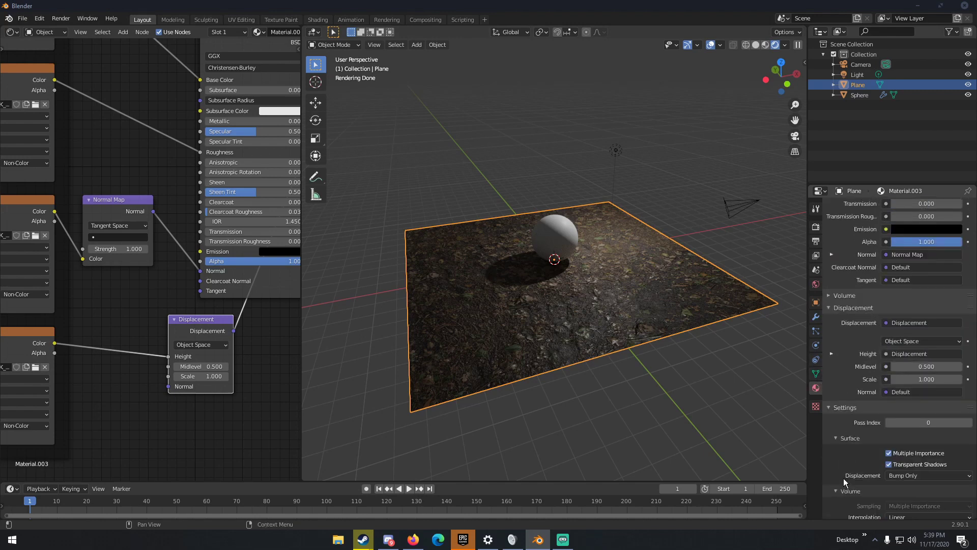
left_click(899, 474)
left_click(918, 443)
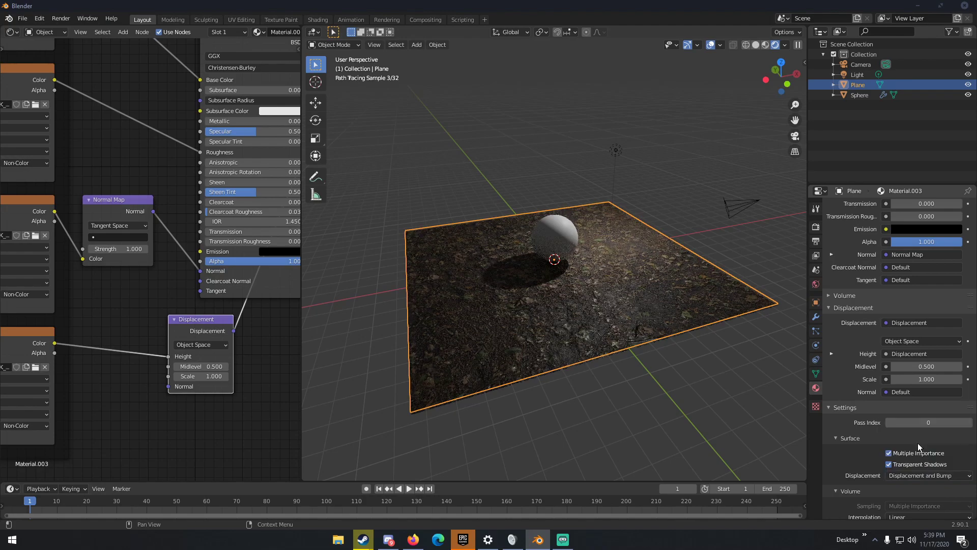
scroll(575, 355, "up", 3)
middle_click_drag(576, 355, 579, 331)
scroll(249, 323, "down", 3)
scroll(524, 338, "down", 3)
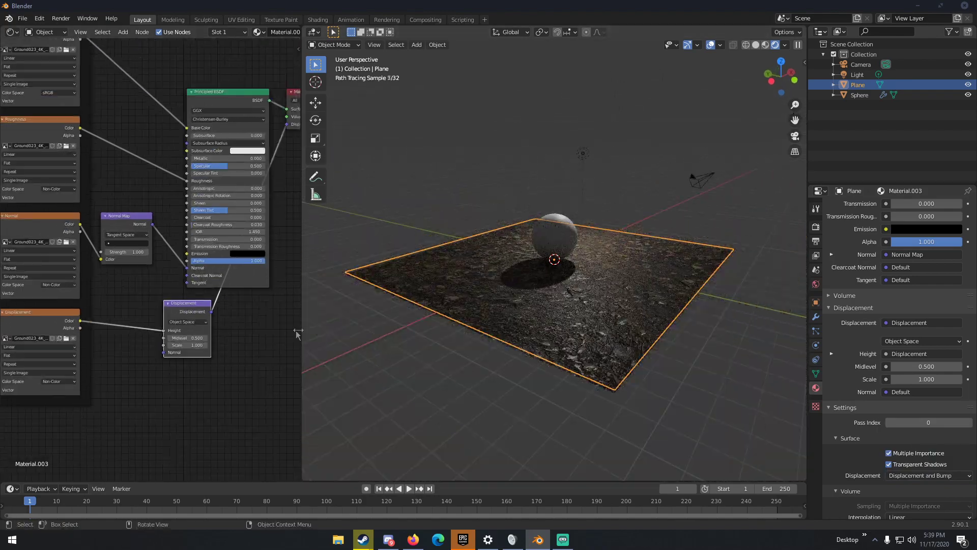
- Examine the Texture Coordinate and Mapping nodes in the Mapping frame and their link to the image textures
scroll(271, 331, "down", 3)
scroll(254, 330, "down", 4)
middle_click_drag(240, 324, 152, 308)
scroll(146, 310, "down", 6)
middle_click_drag(74, 183, 219, 170)
scroll(100, 184, "up", 12)
middle_click_drag(85, 190, 216, 225)
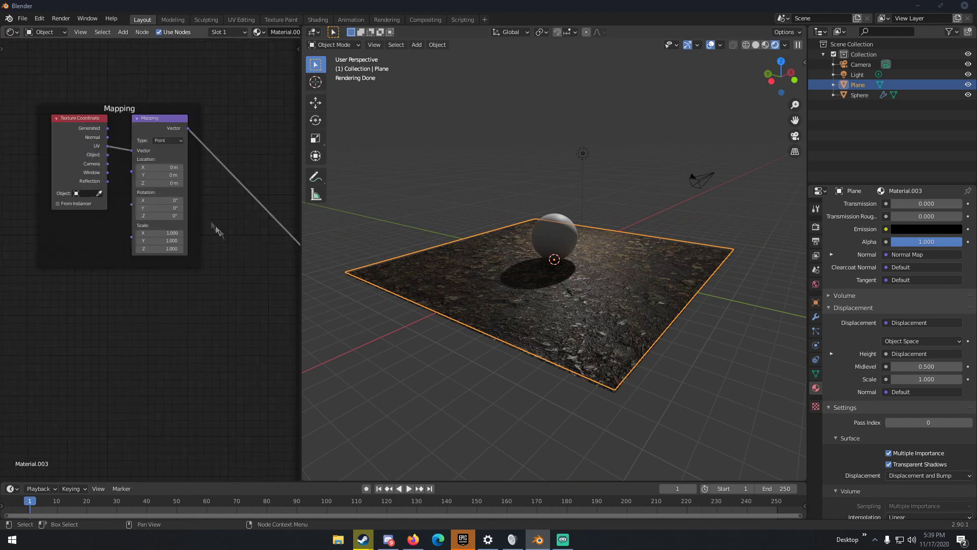
scroll(163, 179, "up", 3)
middle_click_drag(45, 78, 54, 121)
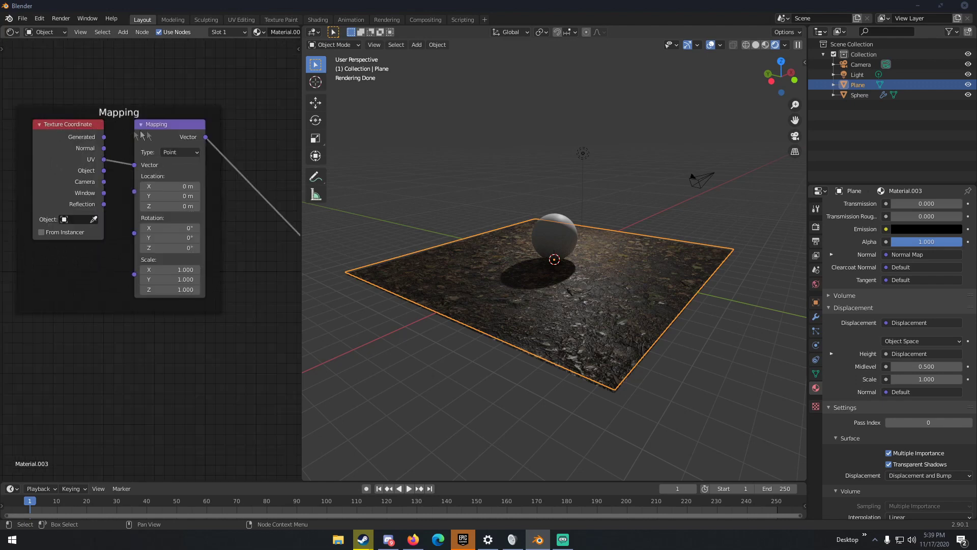
scroll(164, 136, "down", 4)
middle_click_drag(279, 216, 172, 209)
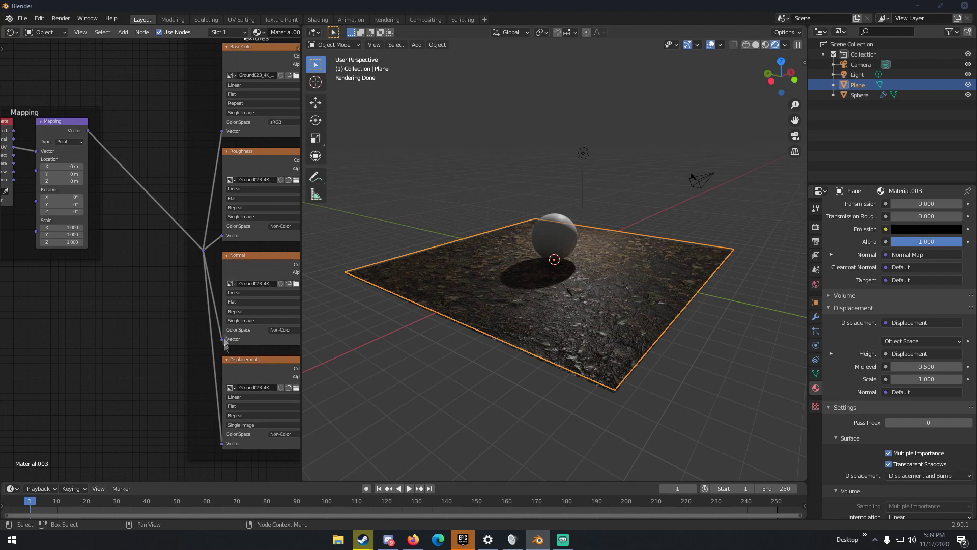
- Examine the Base Color, Roughness, Normal and Displacement image textures and their links to the Normal Map, Displacement and Principled BSDF nodes
middle_click_drag(179, 299, 89, 291)
scroll(260, 200, "down", 1)
middle_click_drag(266, 199, 242, 252)
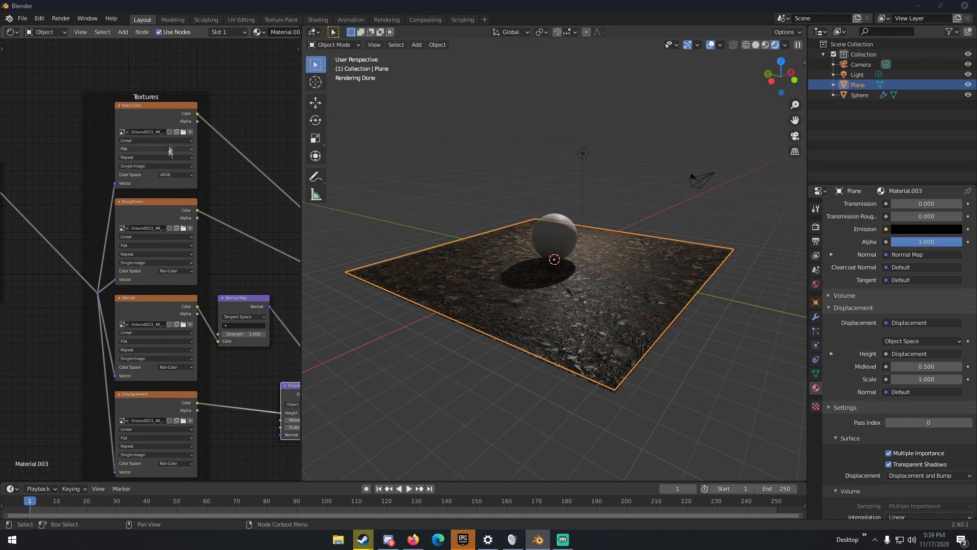
scroll(169, 152, "up", 2)
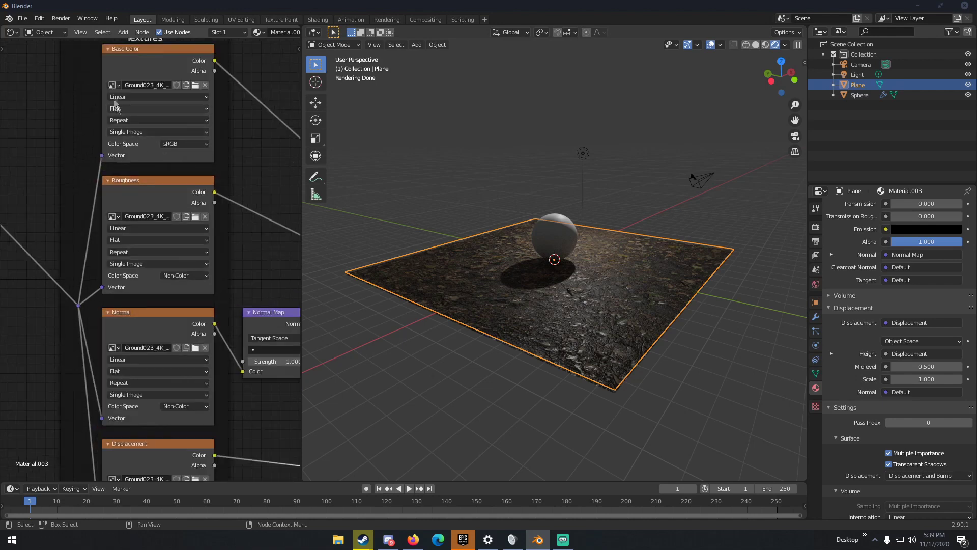
scroll(188, 280, "down", 1)
middle_click_drag(224, 290, 223, 187)
middle_click_drag(235, 317, 200, 337)
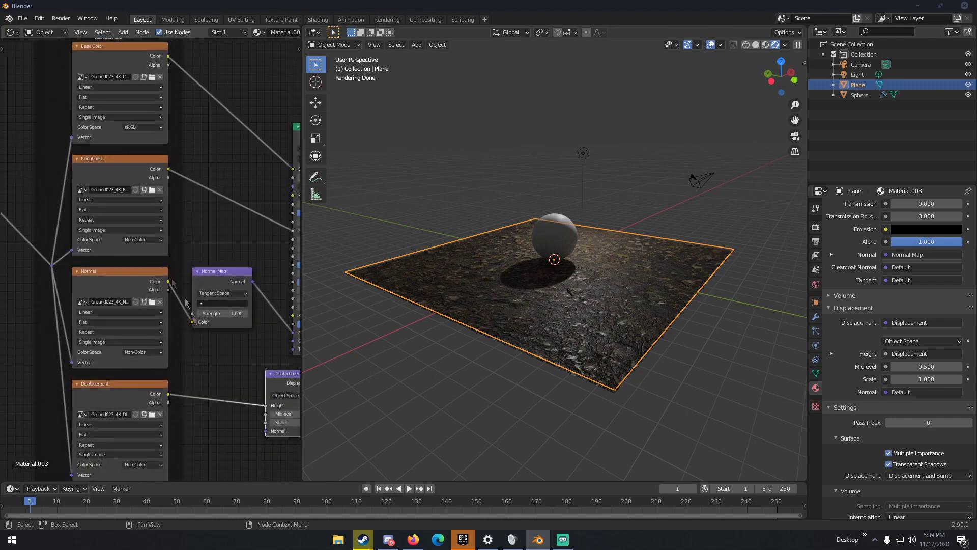
middle_click_drag(184, 212, 211, 252)
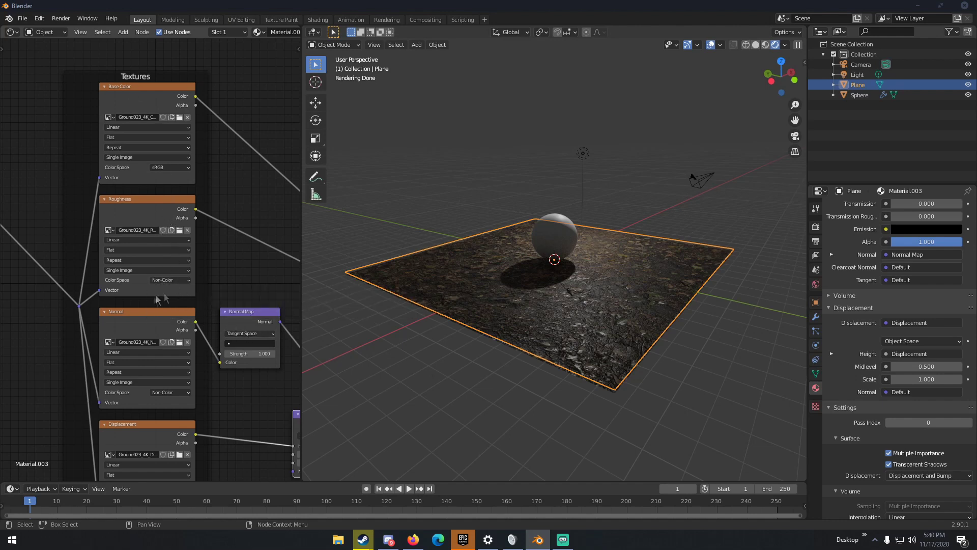
scroll(164, 279, "down", 2)
middle_click_drag(207, 270, 204, 195)
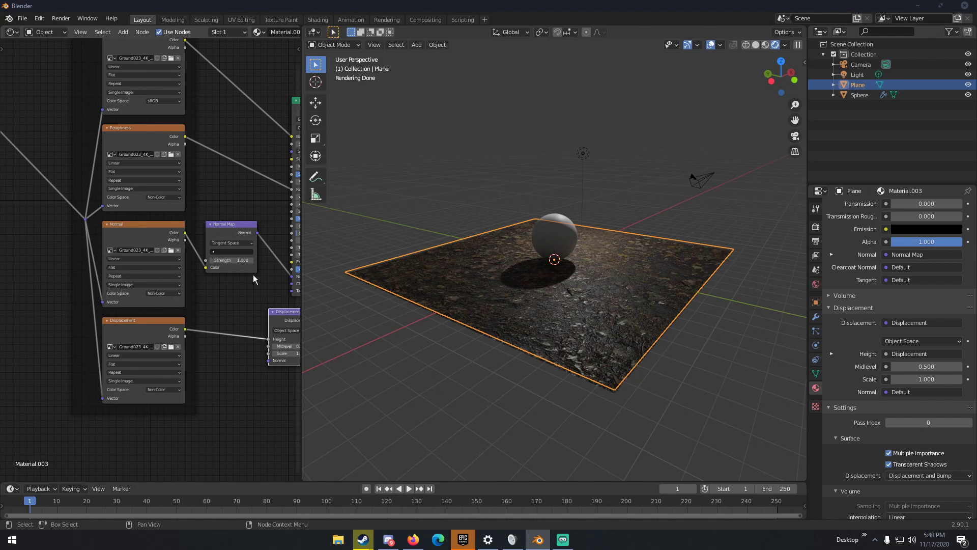
middle_click_drag(252, 276, 183, 303)
scroll(148, 266, "up", 2)
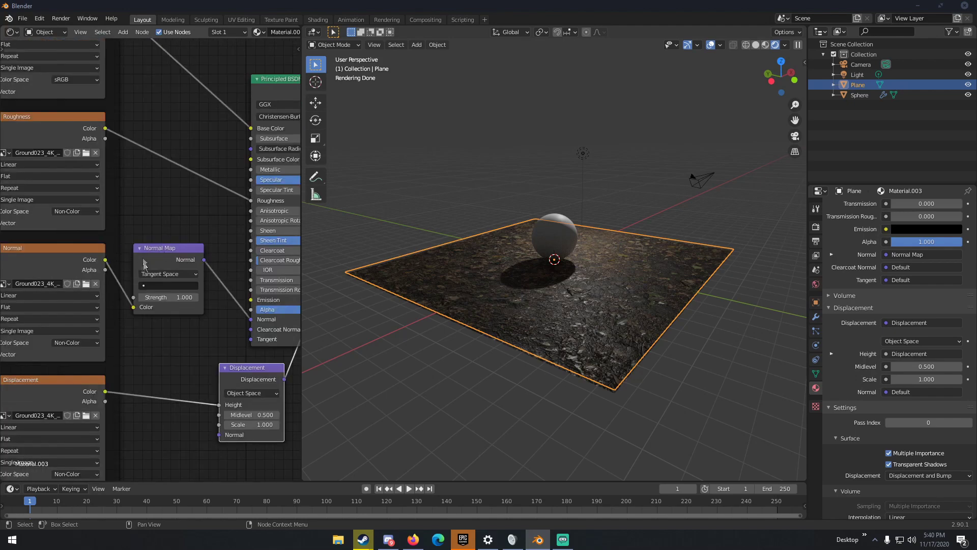
middle_click_drag(151, 250, 213, 312)
scroll(213, 311, "down", 2)
middle_click_drag(200, 266, 227, 248)
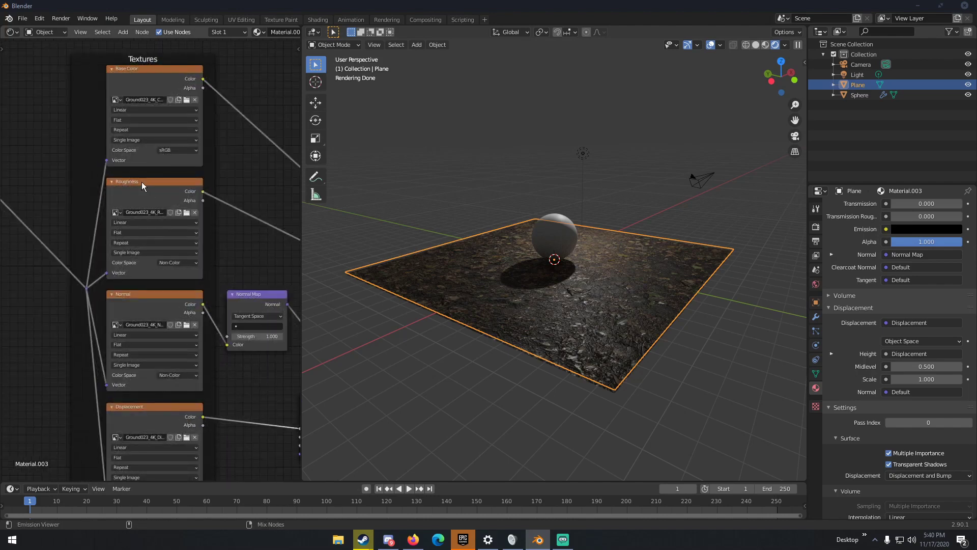
- Preview the Roughness image texture on the ground plane with Node Wrangler's emission viewer and inspect it up close
left_click(141, 181, "ctrl+shift")
scroll(538, 304, "up", 4)
scroll(570, 336, "up", 3)
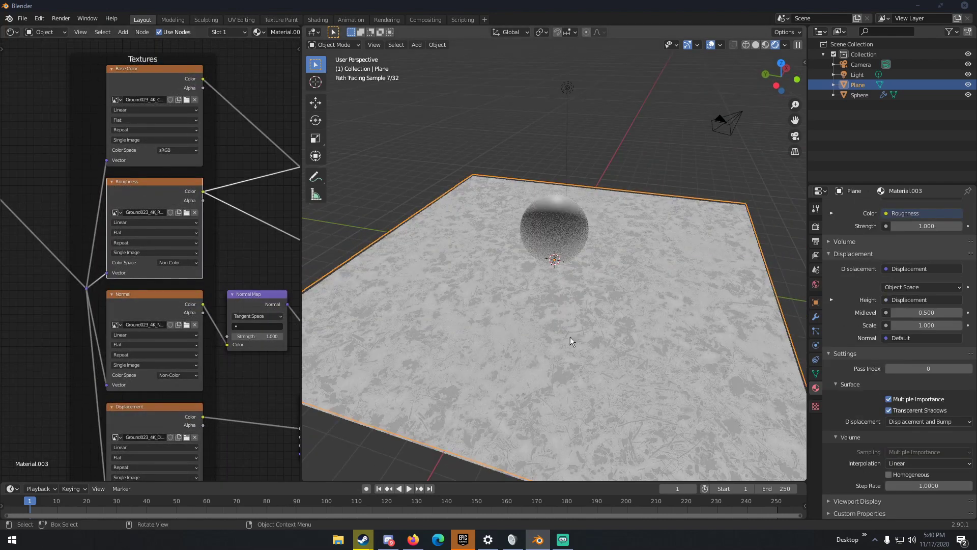
middle_click_drag(570, 337, 522, 292, "shift")
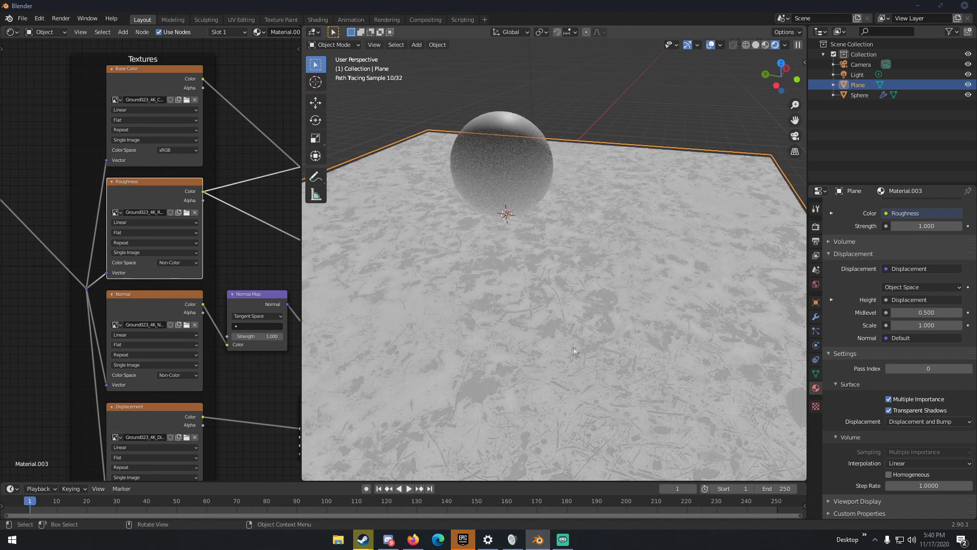
scroll(564, 301, "down", 5)
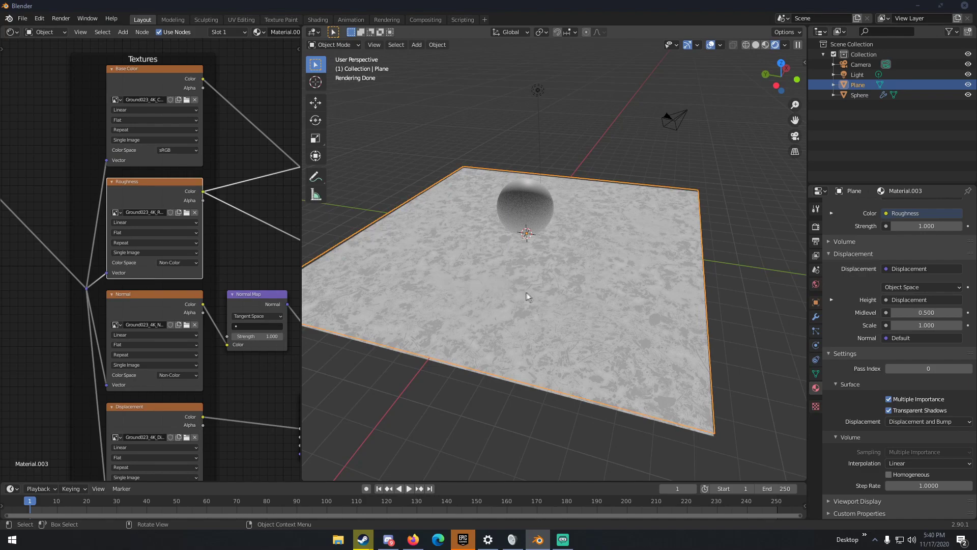
scroll(526, 293, "up", 3)
- Preview the Normal image texture on the ground plane with Node Wrangler's emission viewer and inspect its details
left_click(151, 303, "ctrl+shift")
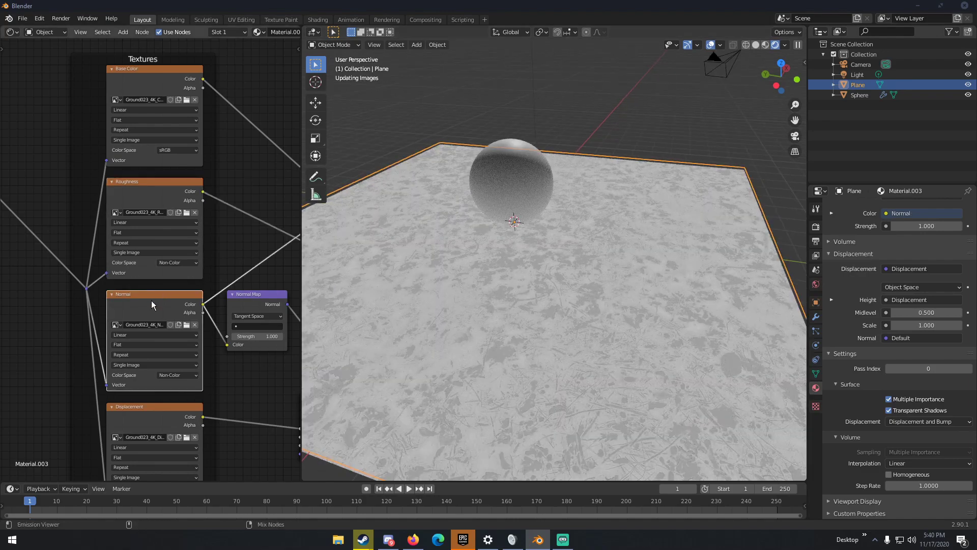
middle_click_drag(521, 326, 568, 319)
scroll(594, 334, "up", 4)
scroll(646, 310, "down", 2)
middle_click_drag(646, 310, 622, 315)
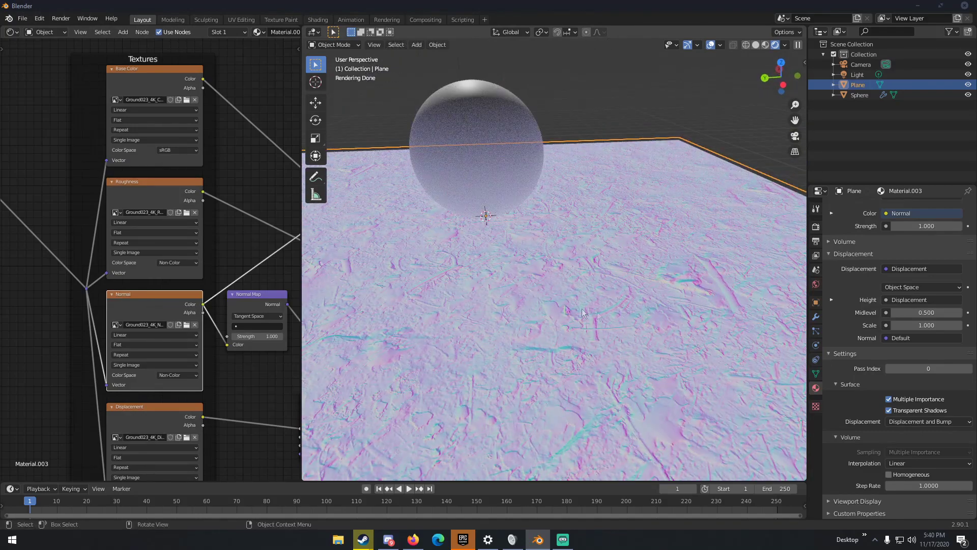
middle_click_drag(577, 358, 626, 398)
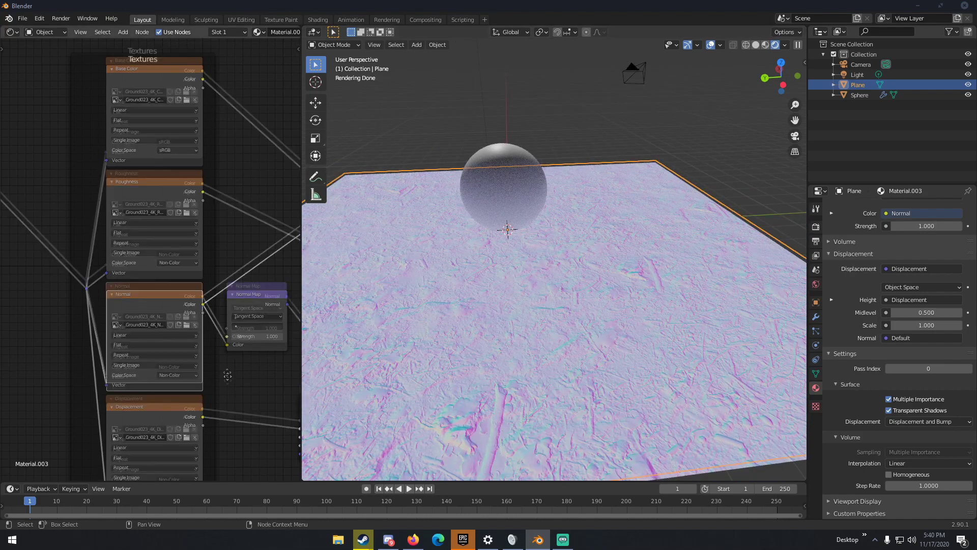
- Preview the Displacement image texture on the ground plane with the emission viewer and inspect it from several angles
middle_click_drag(151, 408, 144, 366)
left_click(145, 366, "ctrl+shift")
middle_click_drag(496, 320, 580, 341)
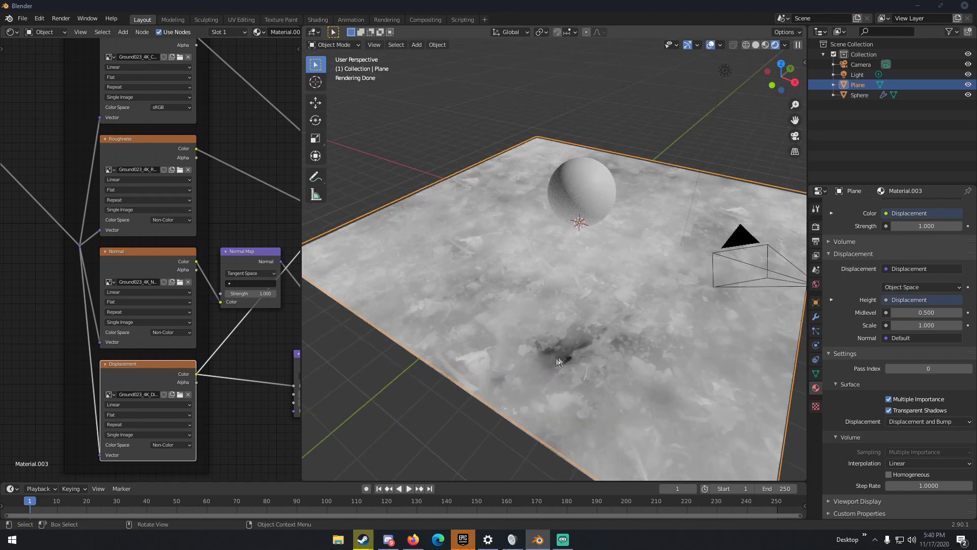
middle_click_drag(570, 360, 591, 288)
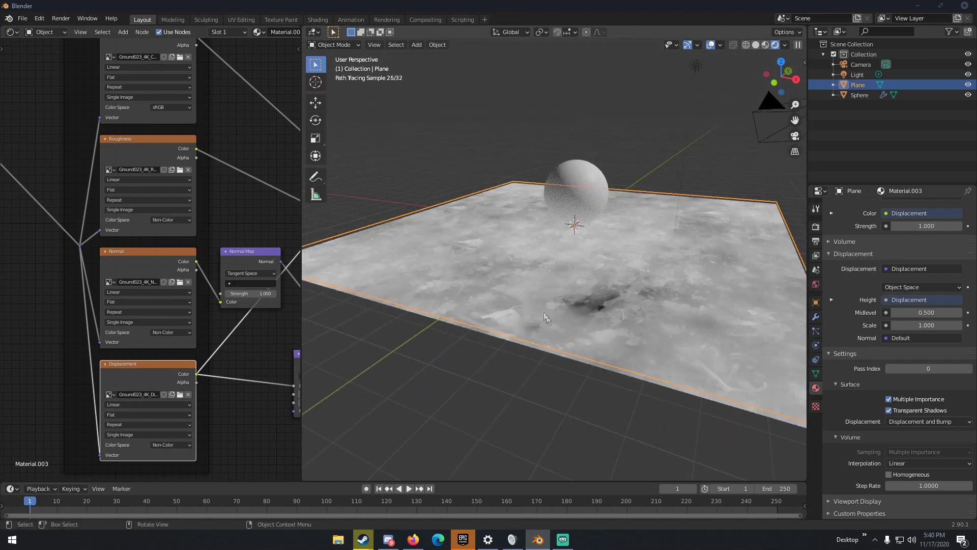
middle_click_drag(496, 284, 454, 270)
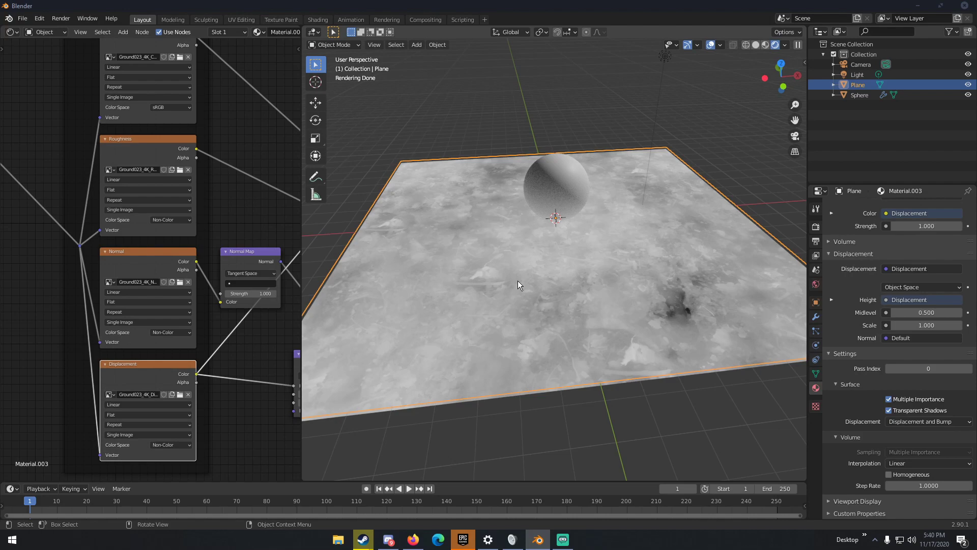
- Preview the Normal Map node's output on the ground plane with the emission viewer
middle_click_drag(243, 246, 176, 240)
left_click(179, 245, "ctrl+shift")
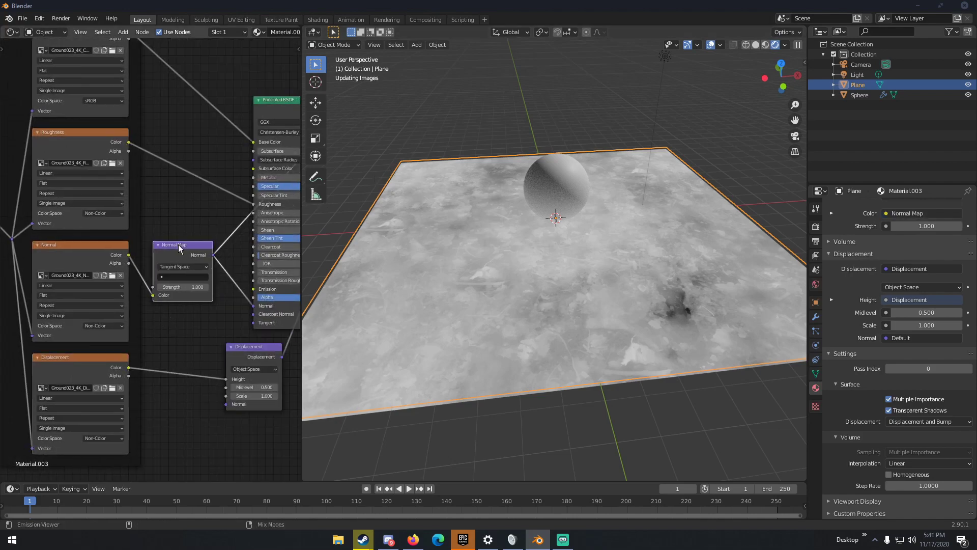
middle_click_drag(462, 279, 599, 349)
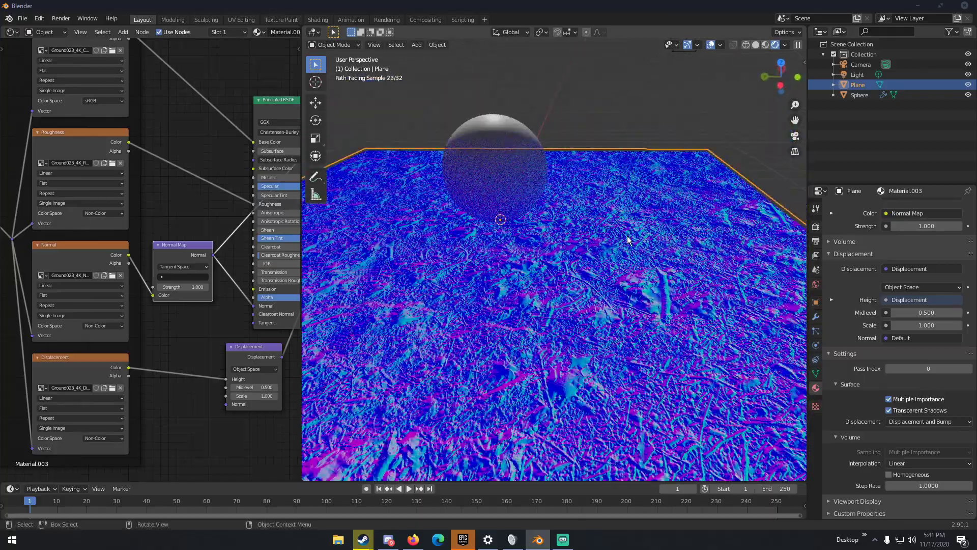
- Preview the Displacement node's output on the ground plane with the emission viewer and look over the whole plane
left_click(249, 349, "ctrl+shift")
middle_click_drag(489, 319, 572, 299)
scroll(541, 320, "down", 2)
scroll(555, 298, "down", 1)
middle_click_drag(497, 291, 534, 316)
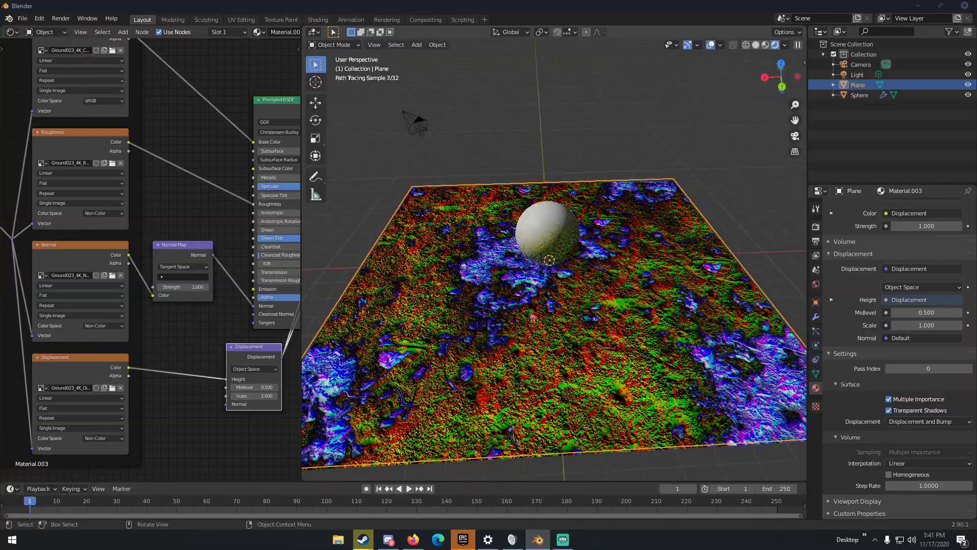
- Examine the Displacement node's previewed output on the ground plane up close and from several angles
scroll(601, 369, "up", 1)
middle_click_drag(601, 369, 587, 307, "shift")
middle_click_drag(518, 284, 540, 297)
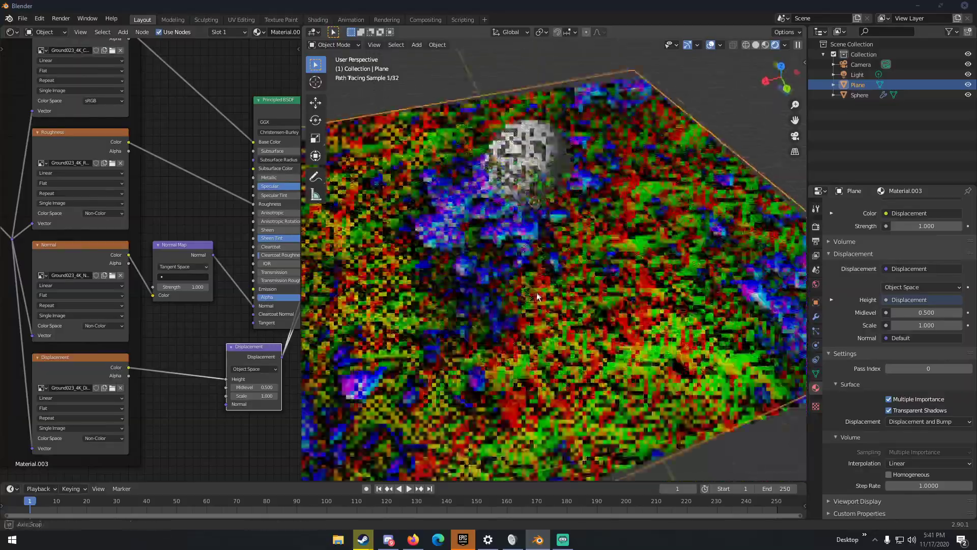
middle_click_drag(461, 211, 566, 244)
scroll(585, 255, "up", 3)
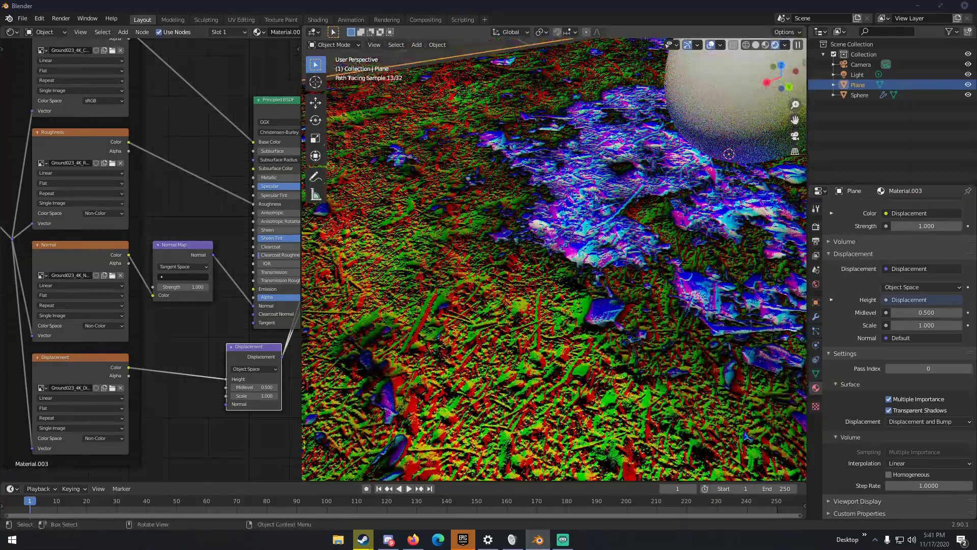
middle_click_drag(585, 210, 608, 176)
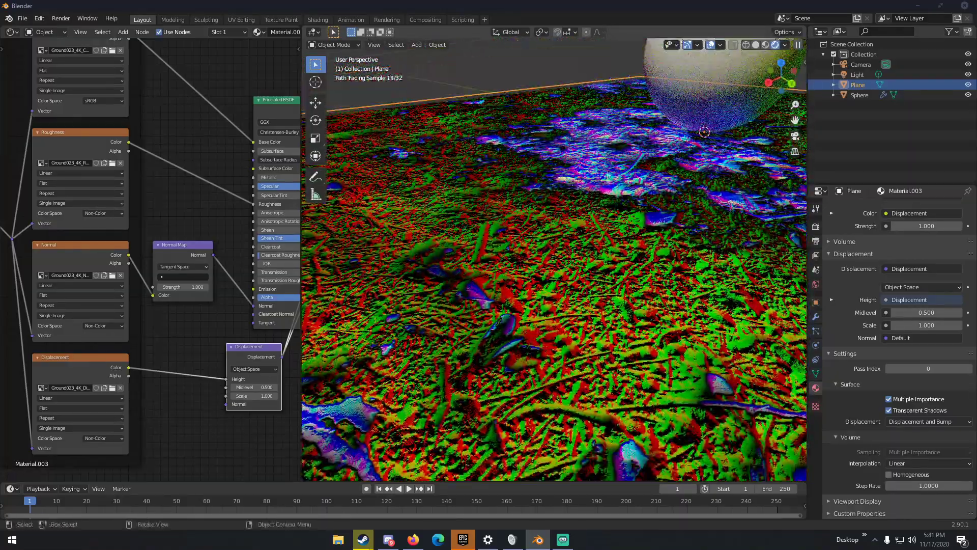
mouse_move(545, 293)
middle_mouse_down()
mouse_move(465, 280)
mouse_move(519, 274)
mouse_move(585, 289)
middle_mouse_up()
middle_click_drag(682, 325, 592, 326)
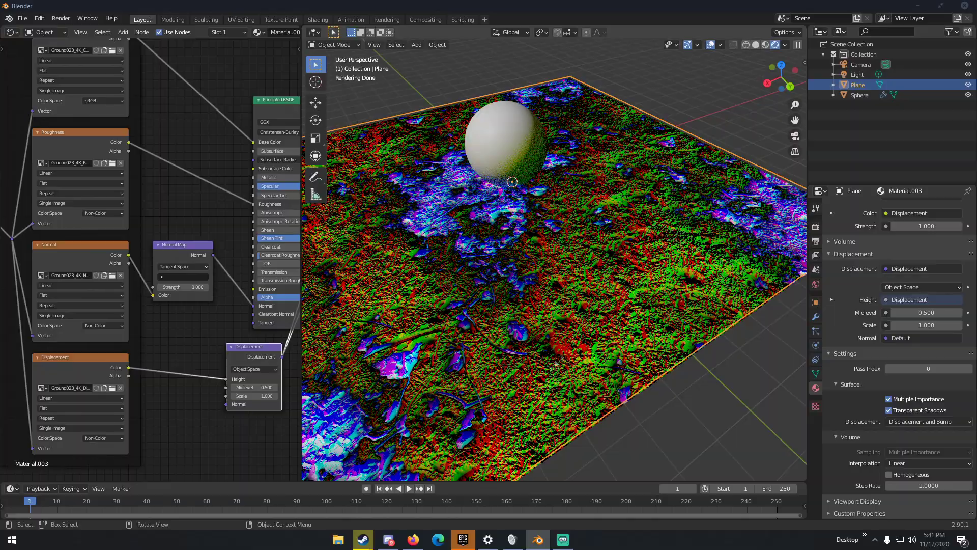
scroll(601, 344, "up", 5)
scroll(601, 344, "up", 3)
scroll(601, 344, "down", 6)
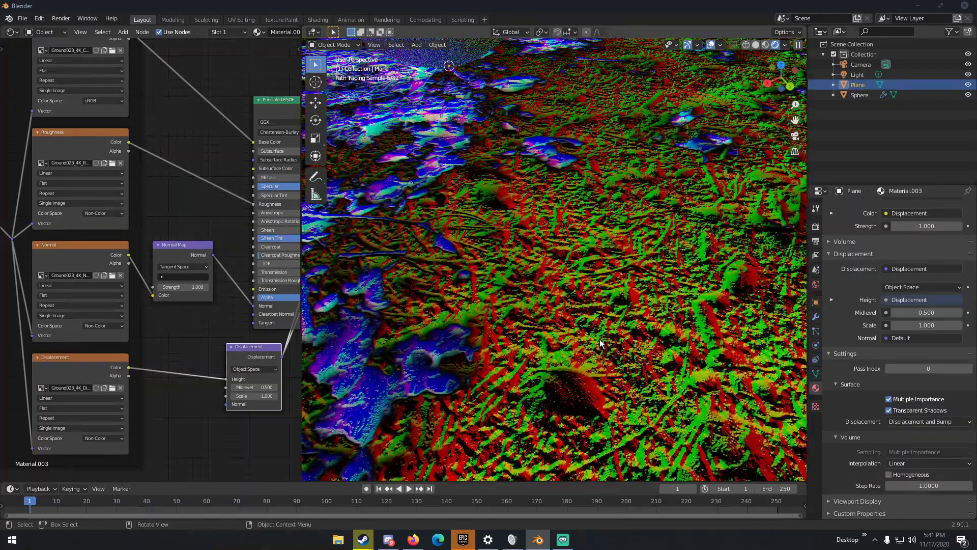
scroll(640, 344, "down", 3)
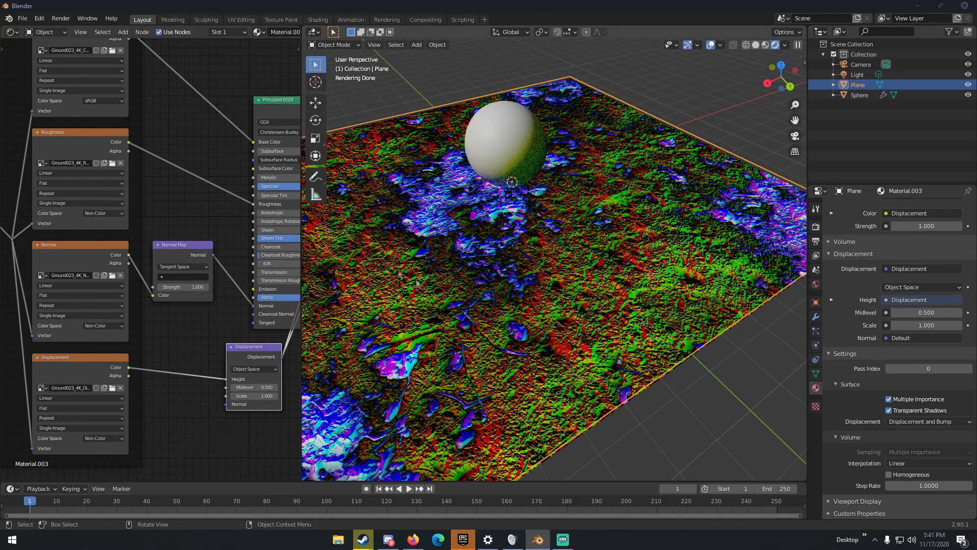
- Switch the ground plane's preview back to the Principled BSDF output and inspect the finished ground texture
scroll(550, 280, "down", 3)
middle_click_drag(199, 227, 66, 251)
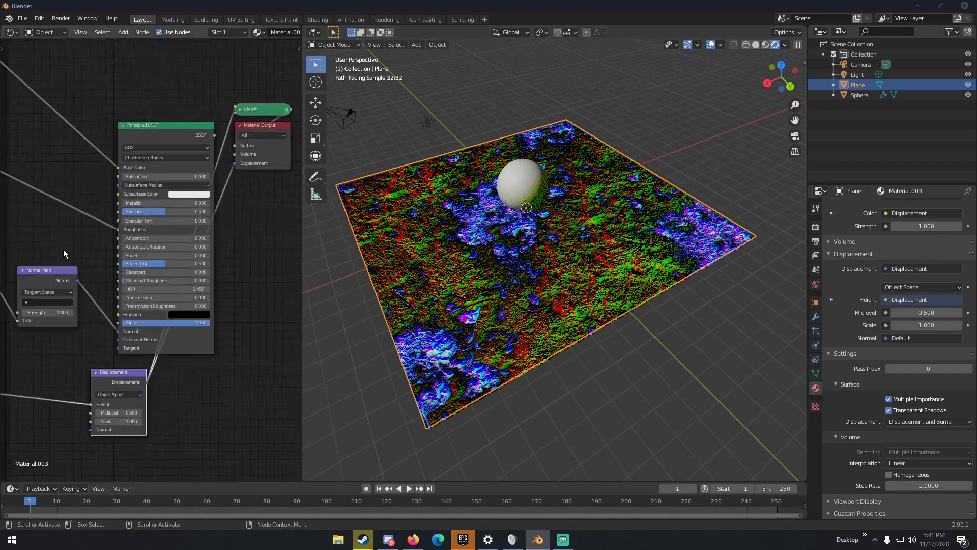
scroll(70, 238, "down", 4)
left_click(230, 163, "ctrl+shift")
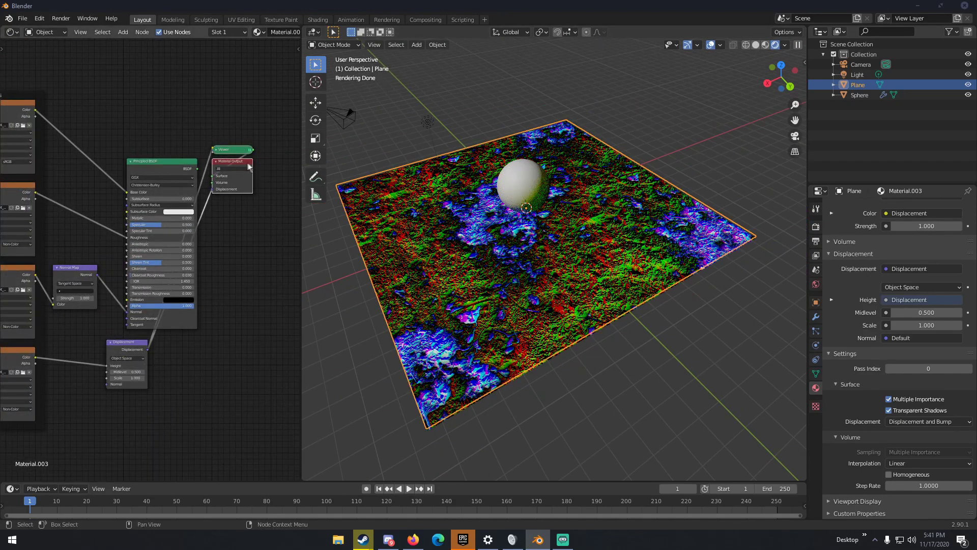
left_click(166, 161, "ctrl+shift")
middle_click_drag(443, 321, 594, 301)
scroll(506, 318, "up", 5)
scroll(594, 302, "down", 5)
middle_click_drag(527, 289, 588, 273)
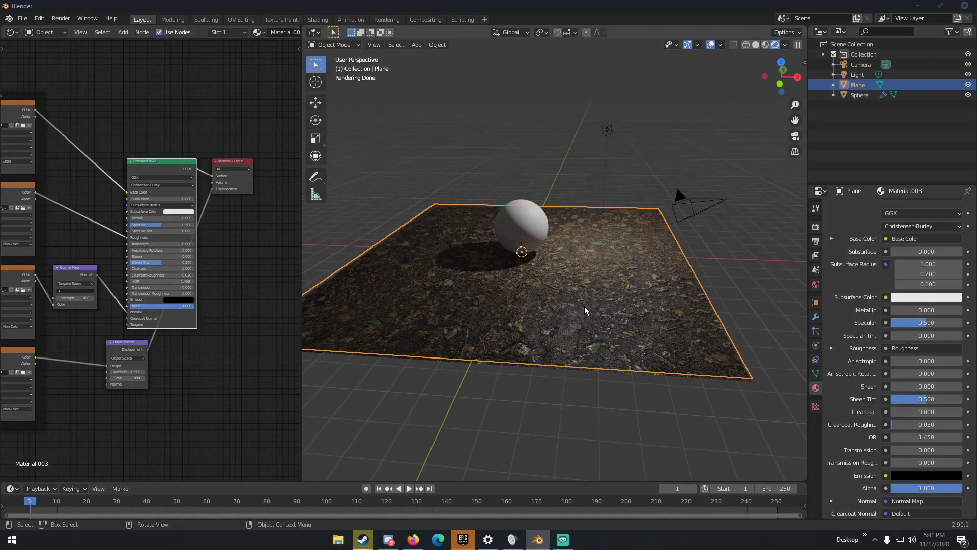
- Delete the textured ground plane and add a new mesh plane in its place
key("Delete")
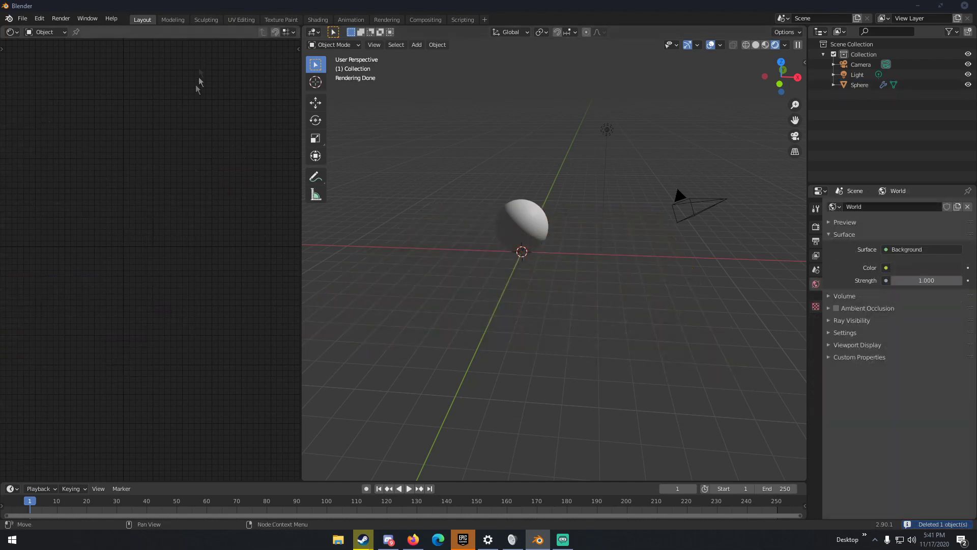
left_click(528, 206)
key("shift+a")
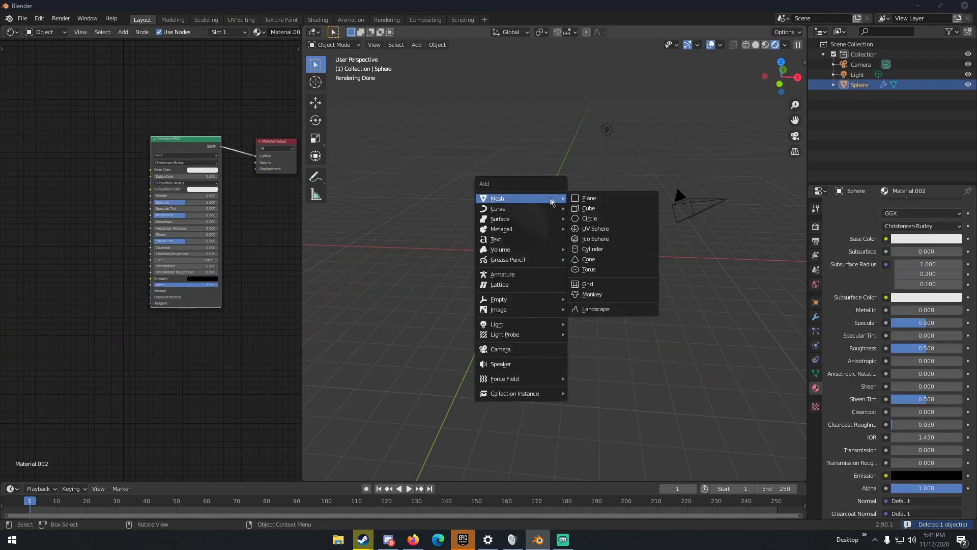
left_click(580, 197)
- Scale the new plane up to about 10 times its size and lower it slightly beneath the sphere
middle_click_drag(574, 215, 576, 199)
key("s")
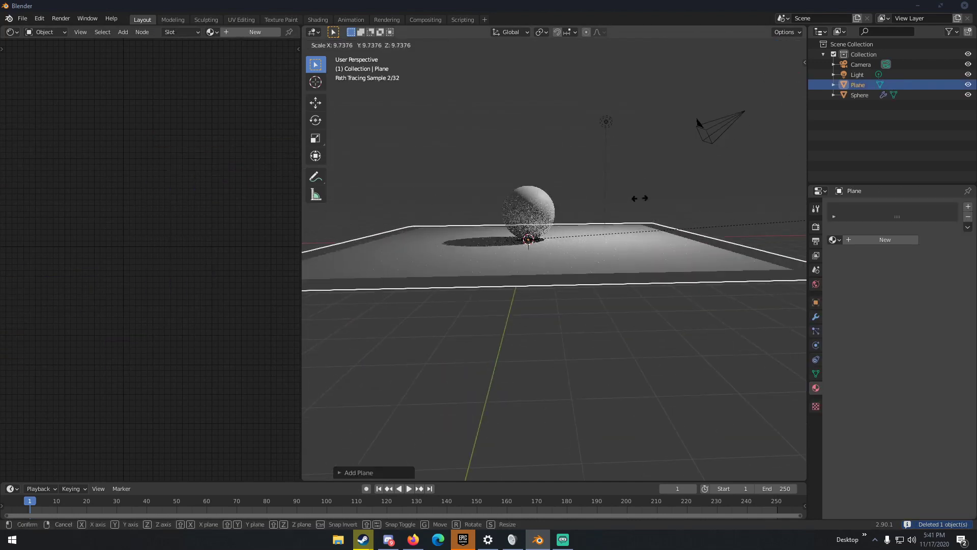
left_click(662, 203)
key("g")
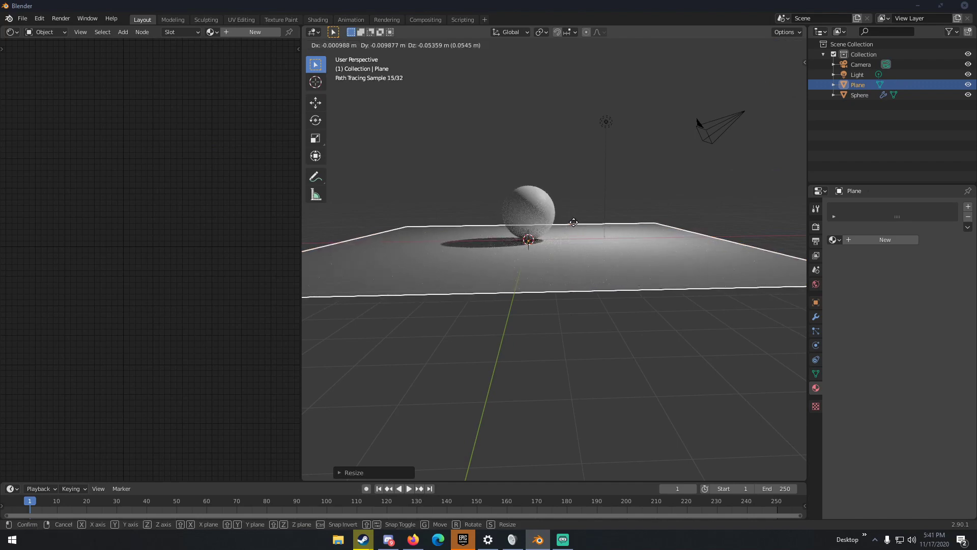
left_click(563, 245)
mouse_move(563, 244)
middle_mouse_down()
mouse_move(577, 255)
mouse_move(481, 258)
mouse_move(527, 251)
middle_mouse_up()
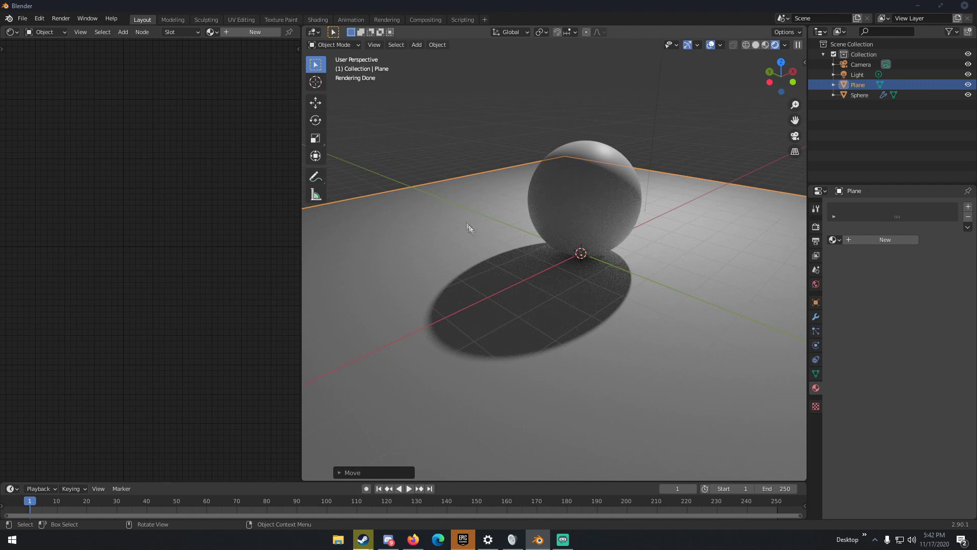
- Create a new material for the new ground plane
middle_click_drag(472, 231, 451, 194)
left_click(418, 173)
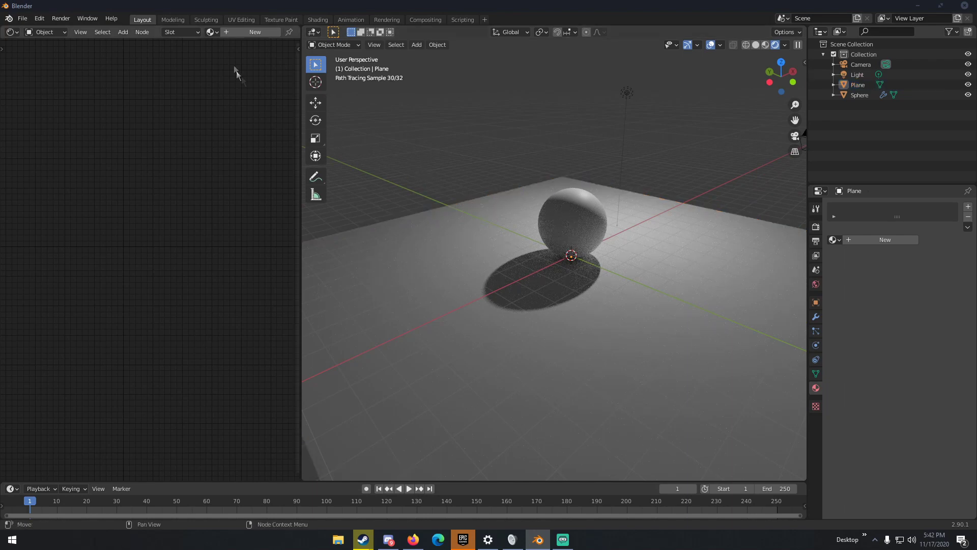
left_click(247, 32)
- Select the sphere and search the nodes that can be added to its material for "texture"
left_click(567, 193)
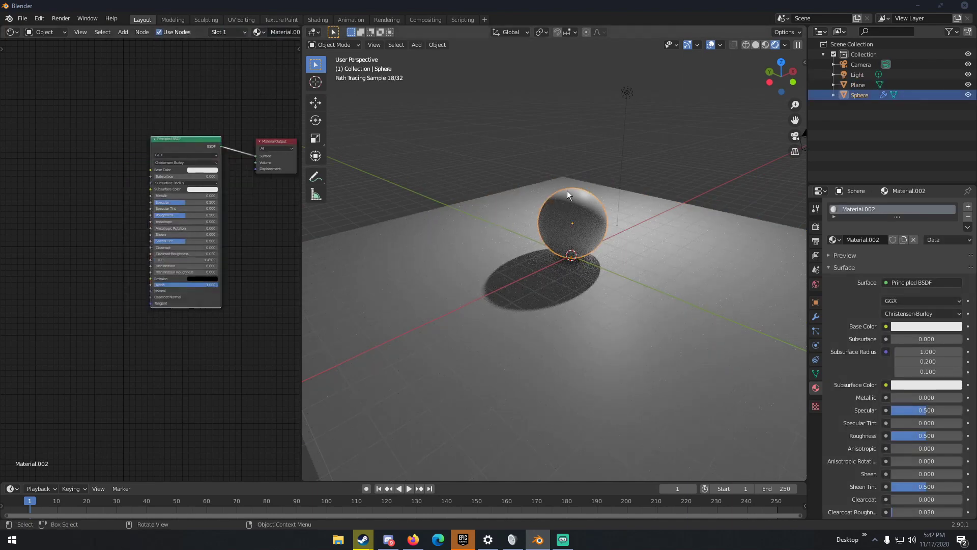
middle_click_drag(112, 126, 119, 176)
scroll(200, 202, "up", 4)
scroll(160, 148, "down", 3)
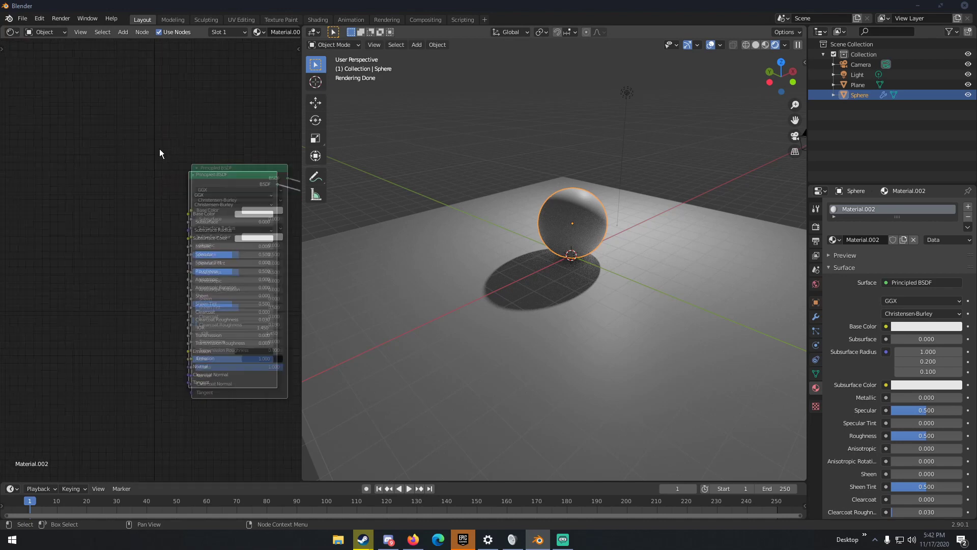
key("shift+a")
left_click(129, 158)
type("texture")
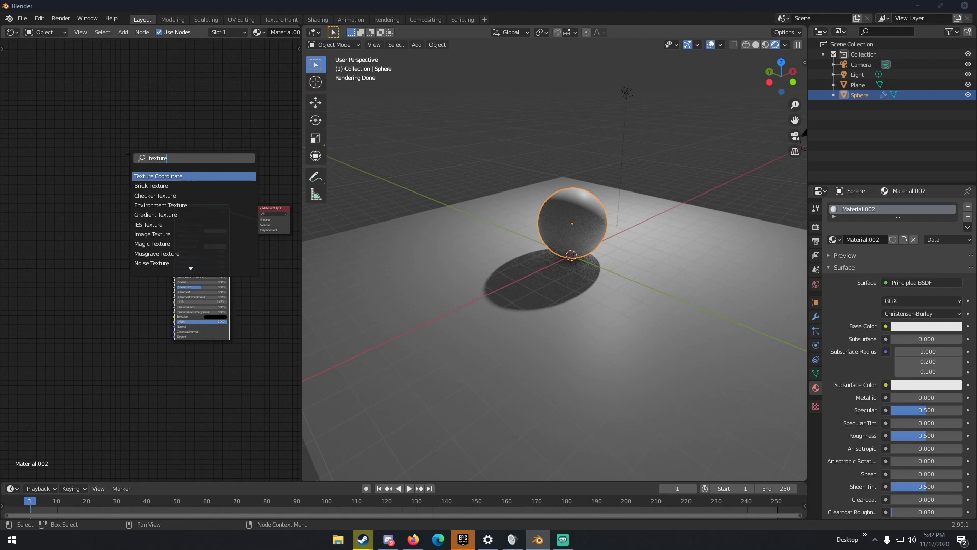
- Look through the texture nodes in the search results, from Texture Coordinate down to Wave Texture
key("Down")
key("Down")
key("Down")
key("Down")
key("Down")
key("Down")
key("Down")
key("Down")
key("Down")
key("Down")
key("Down")
key("Down")
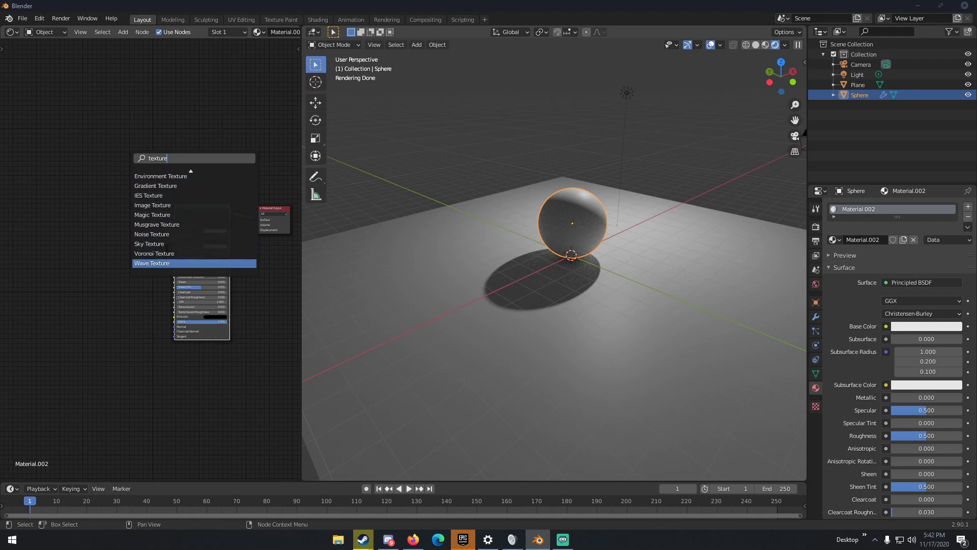
key("Up")
key("Up")
key("Up")
key("Up")
key("Up")
key("Up")
key("Up")
key("Up")
key("Up")
key("Up")
key("Up")
key("Up")
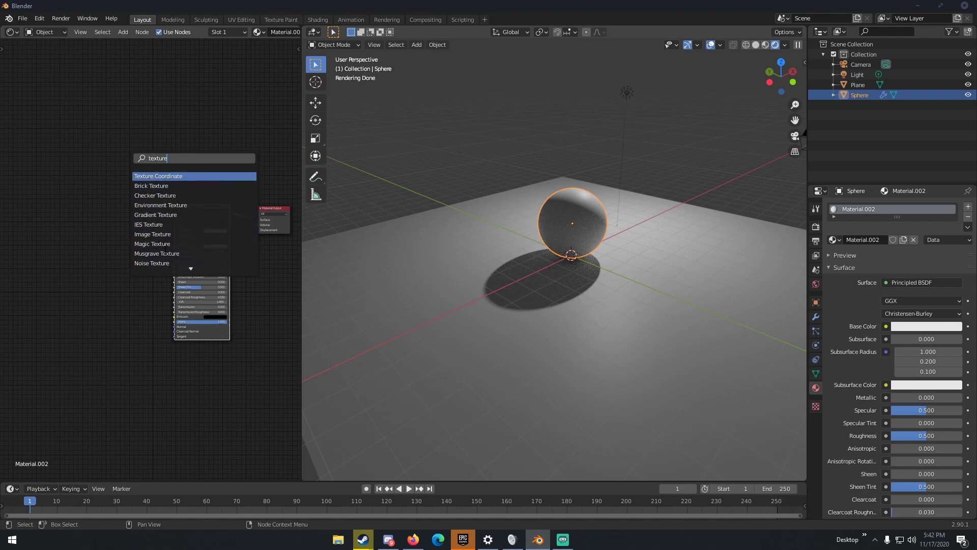
key("Down")
key("Down")
key("Down")
key("Down")
key("Down")
key("Down")
key("Down")
key("Down")
key("Down")
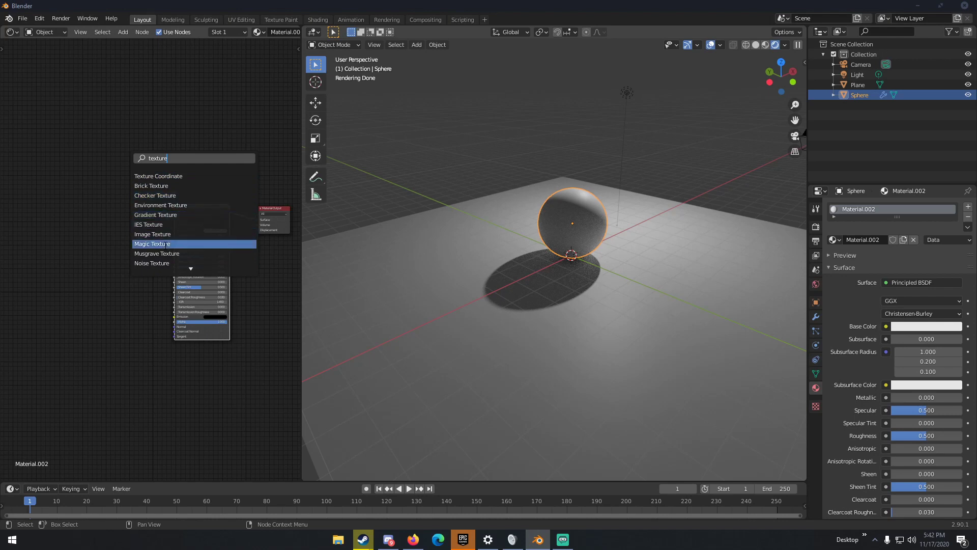
key("Down")
key("Down")
key("Down")
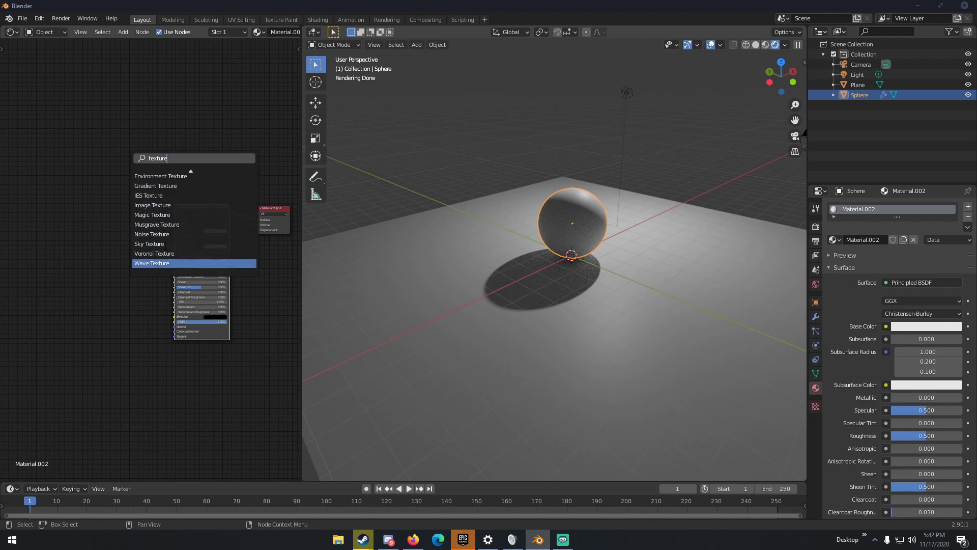
key("Up")
key("Up")
key("Up")
key("Up")
key("Up")
key("Up")
key("Up")
key("Up")
key("Up")
key("Up")
key("Up")
key("Up")
- Add a Noise Texture node to the sphere's material and connect its Color output to the Principled BSDF's Base Color
scroll(190, 266, "down", 1)
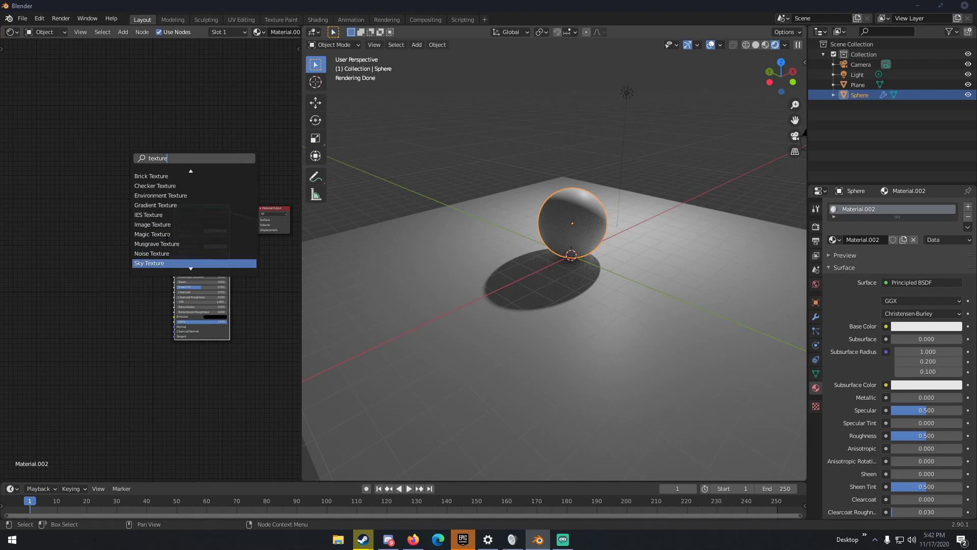
left_click(132, 318)
scroll(138, 285, "up", 4)
left_click_drag(127, 213, 194, 207)
- Inspect the noise colouring on the sphere up close and from several angles
scroll(515, 255, "up", 6)
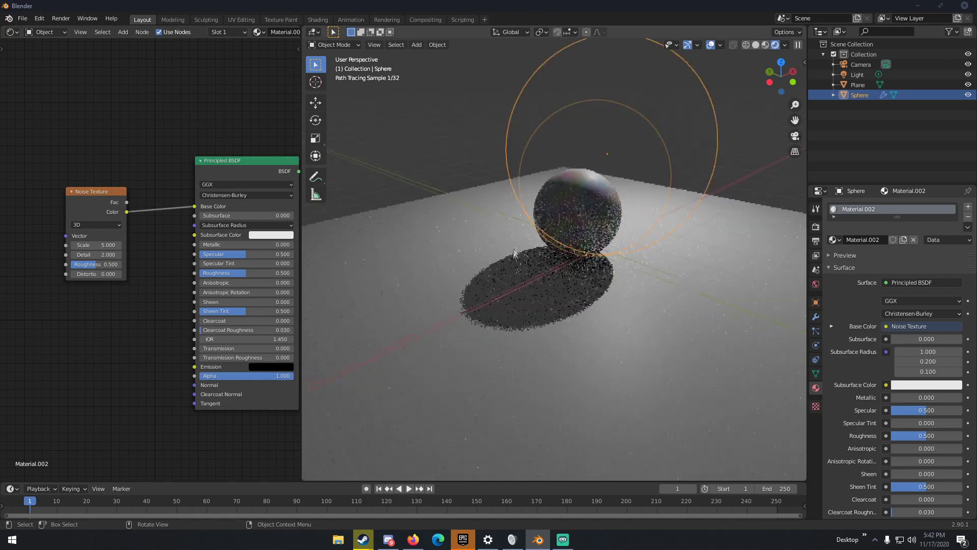
scroll(606, 135, "up", 2)
middle_click_drag(606, 134, 577, 187)
scroll(572, 127, "down", 4)
scroll(575, 209, "up", 4)
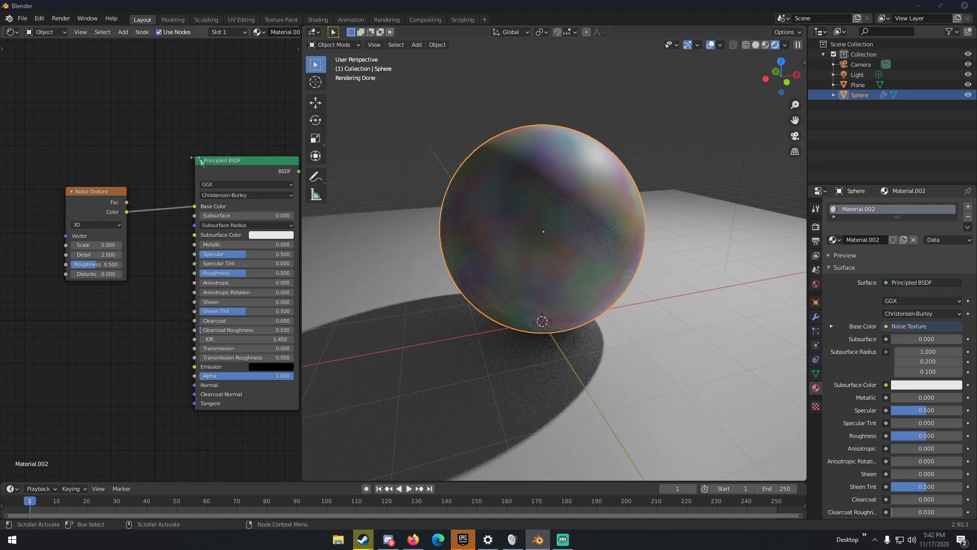
scroll(477, 190, "down", 2)
mouse_move(499, 194)
middle_mouse_down()
mouse_move(554, 221)
mouse_move(457, 215)
middle_mouse_up()
scroll(534, 232, "down", 1)
scroll(534, 232, "up", 2)
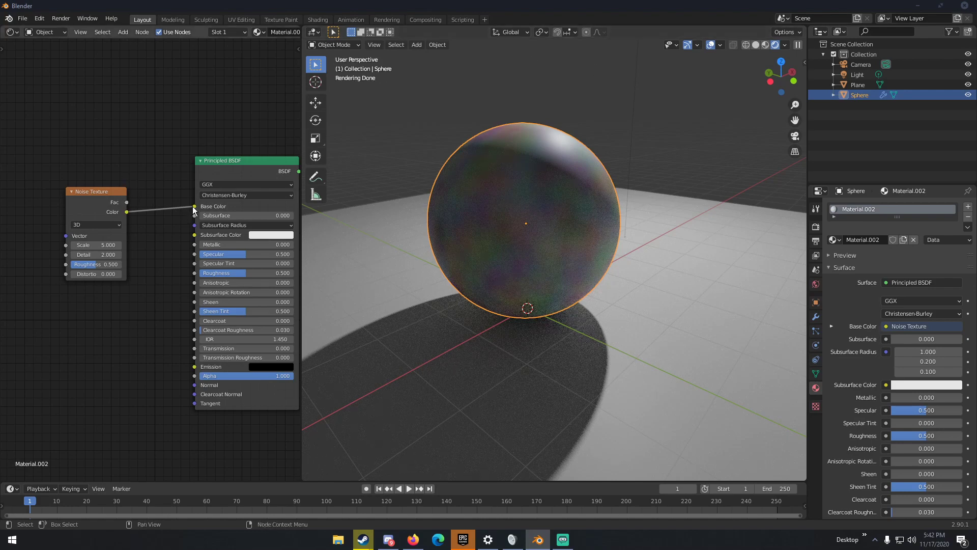
- Reroute the Noise Texture's Color from Base Color through the Height of a new Bump node into the Principled BSDF's Normal
left_click_drag(193, 206, 187, 206)
left_click_drag(97, 239, 52, 225)
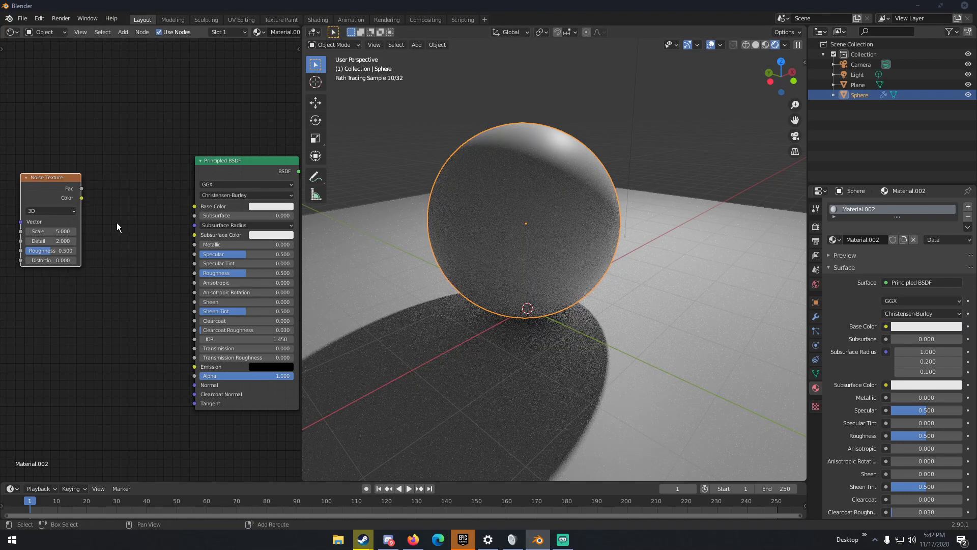
key("shift+a")
type("bump")
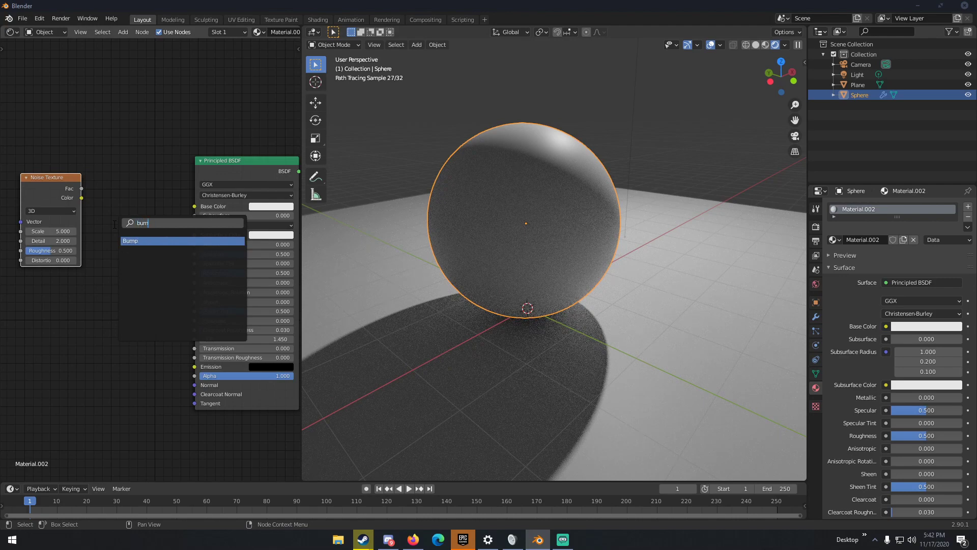
key("Return")
left_click(100, 222)
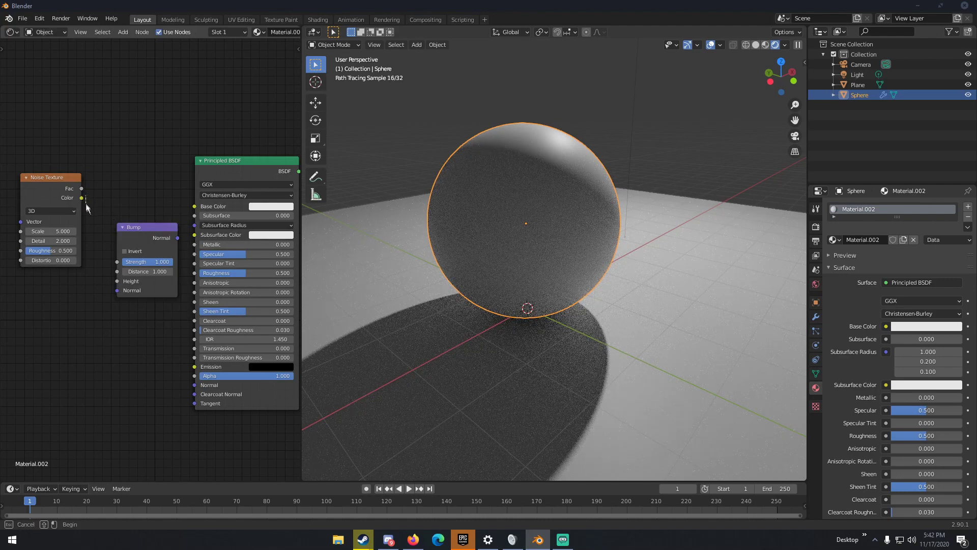
left_click_drag(81, 198, 117, 281)
left_click_drag(177, 238, 192, 384)
- Set the Noise Texture's Scale to 9.2, Detail to 5.9 and Roughness to 1
middle_click_drag(418, 243, 599, 179)
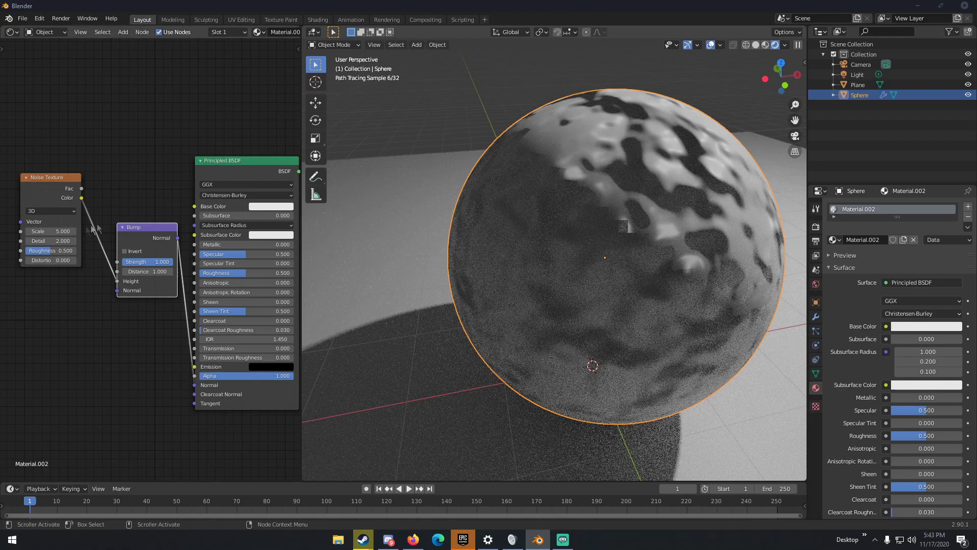
mouse_move(53, 230)
left_mouse_down()
mouse_move(82, 231)
mouse_move(60, 249)
mouse_move(77, 250)
mouse_move(35, 260)
mouse_move(59, 240)
mouse_move(79, 241)
mouse_move(57, 241)
left_mouse_up()
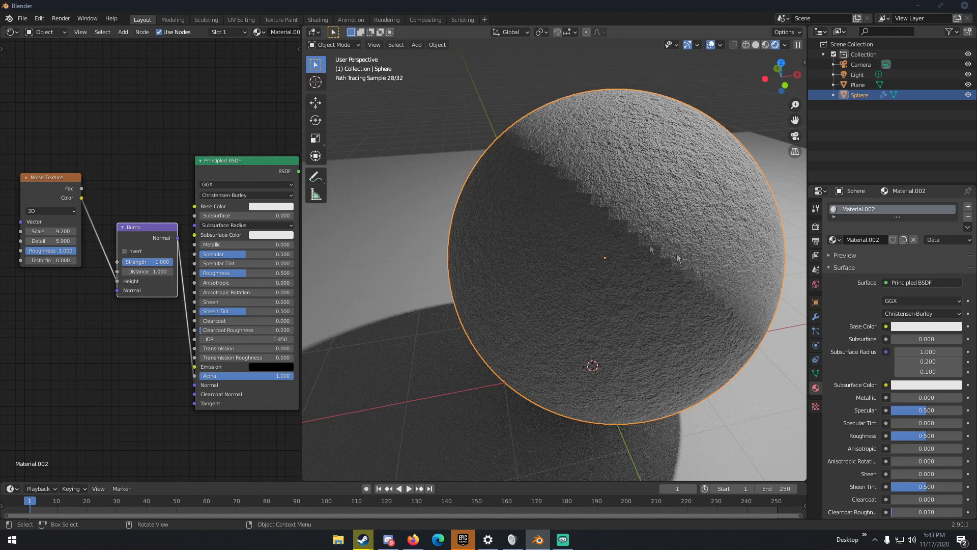
- Delete the Bump node and connect the Noise Texture's Color directly to the Principled BSDF's Base Color
scroll(206, 235, "down", 2)
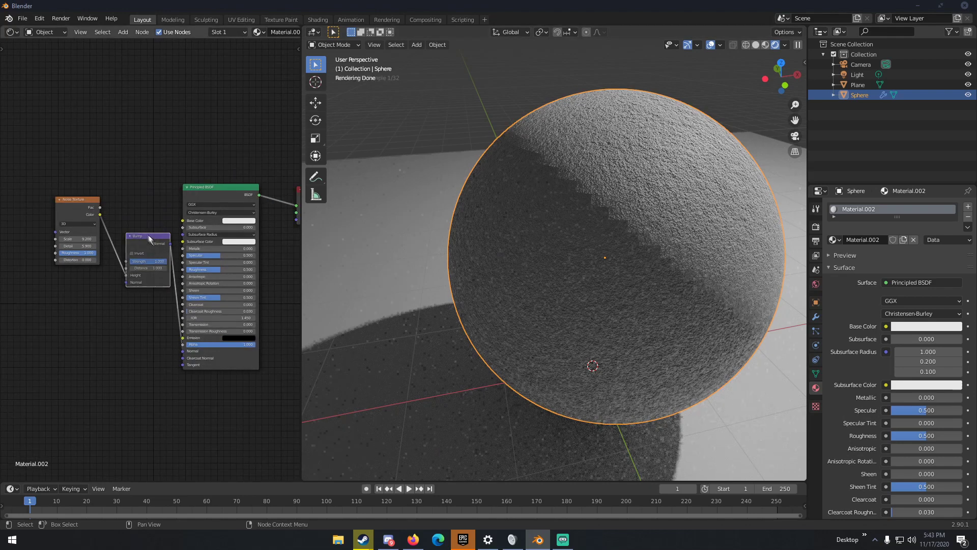
key("x")
left_click_drag(100, 214, 185, 224)
- Check the noise-coloured sphere from the front and delete the Noise Texture node from its material
scroll(735, 243, "down", 5)
middle_click_drag(736, 243, 662, 256)
scroll(662, 256, "up", 5)
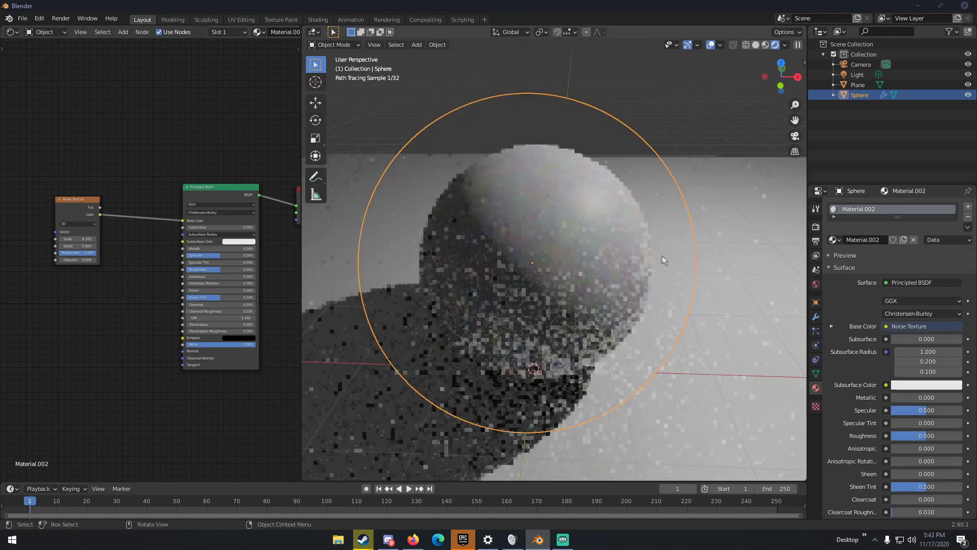
scroll(499, 328, "down", 4)
scroll(503, 320, "up", 2)
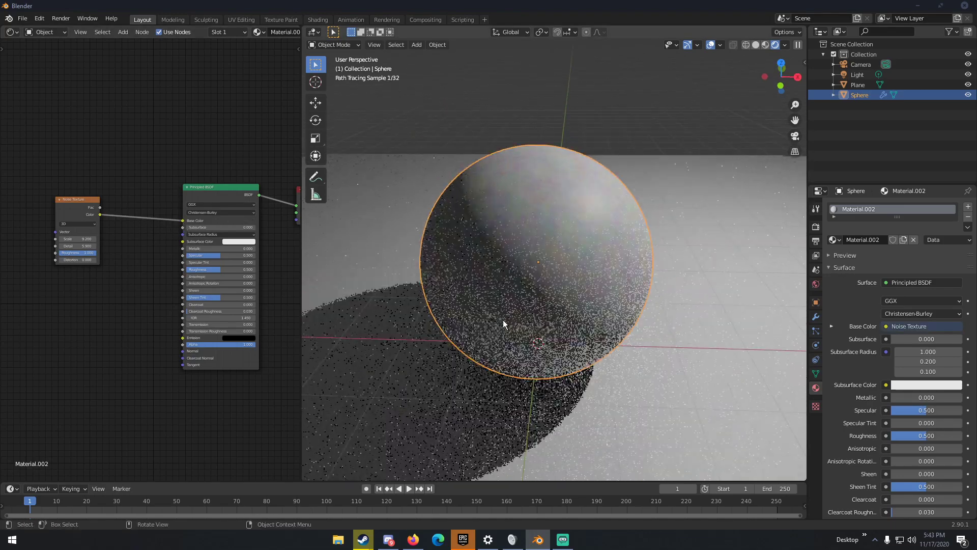
key("x")
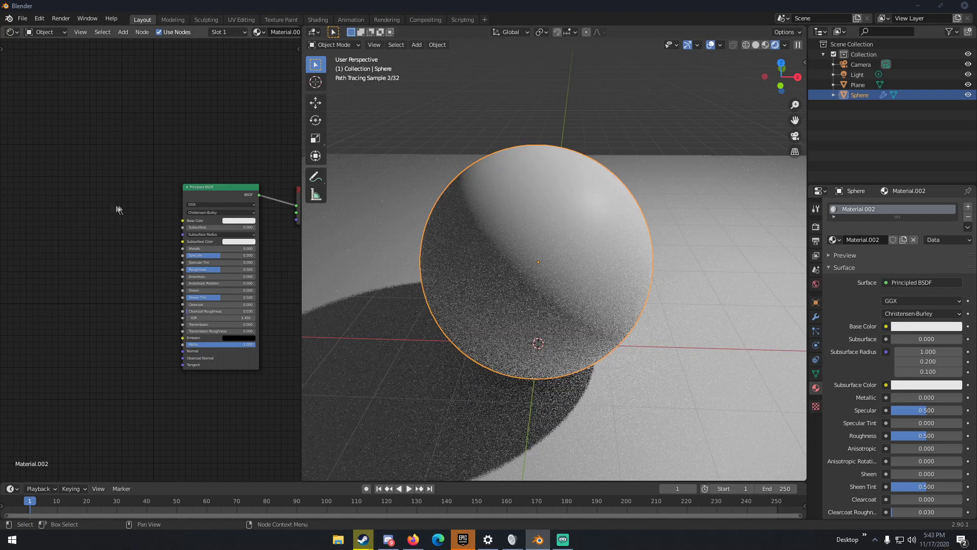
- Add a Musgrave Texture node to the sphere's material and connect its Height to the Principled BSDF's Base Color
key("shift+a")
left_click(119, 205)
type("musgr")
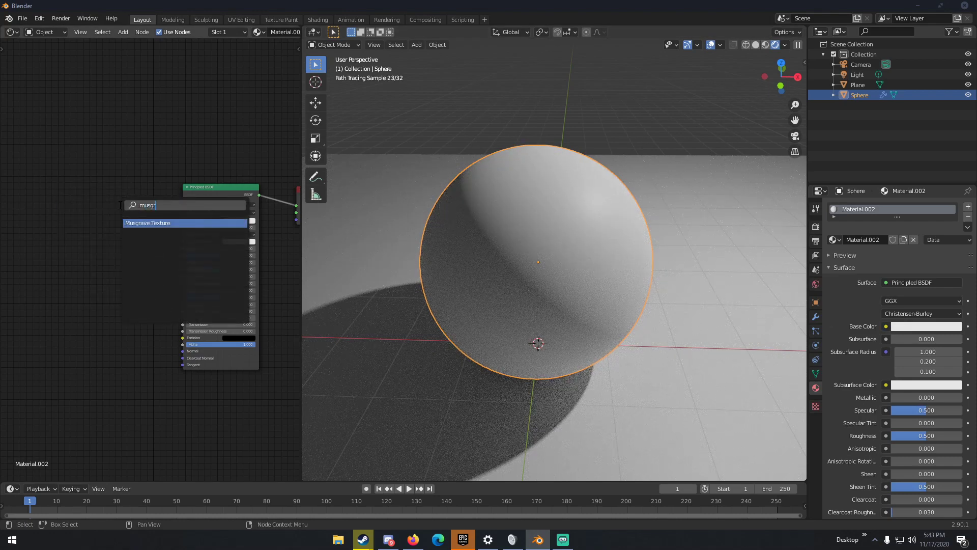
key("Return")
left_click(95, 205)
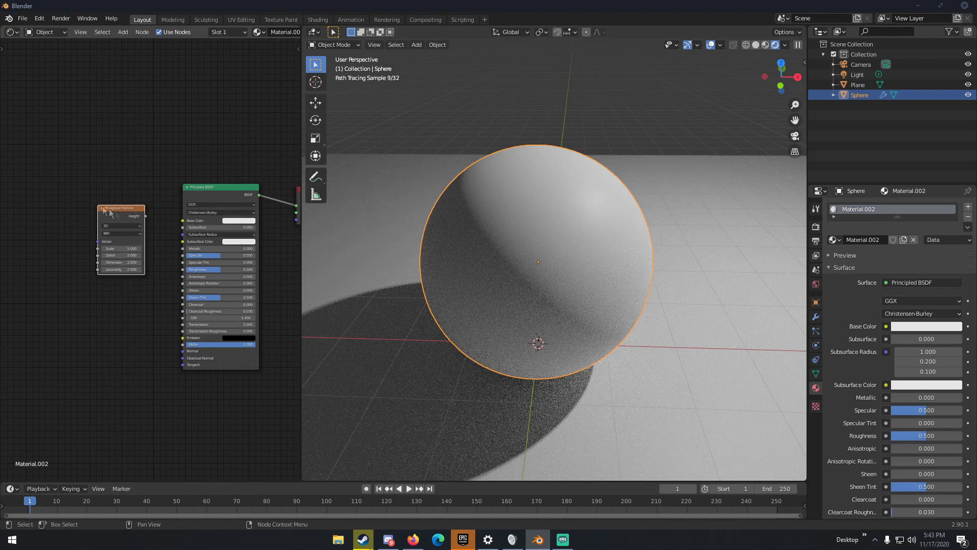
left_click_drag(146, 217, 183, 220)
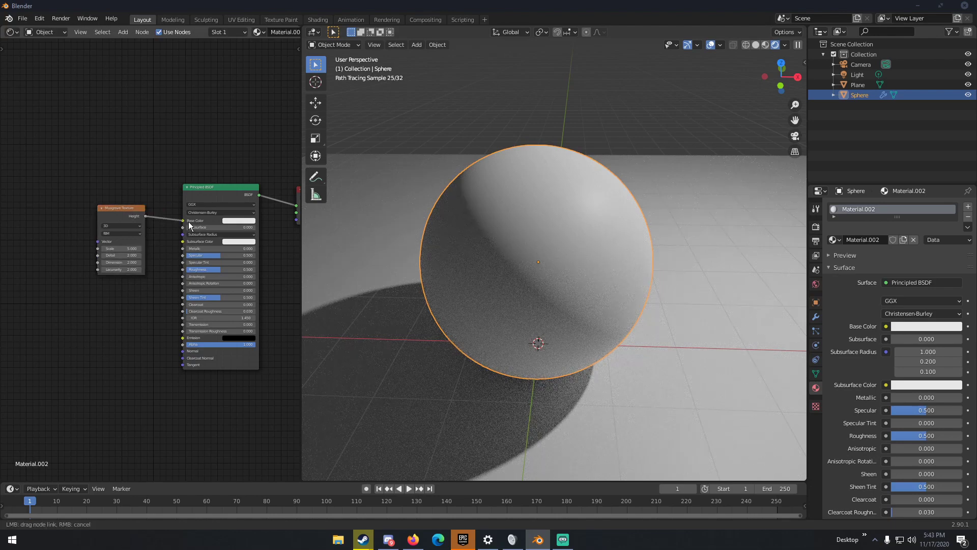
- Set the Musgrave Texture's Scale to 13.1, Detail to 14.4, Dimension to 1.6 and Lacunarity to 8.7
mouse_move(570, 218)
middle_mouse_down()
mouse_move(584, 213)
mouse_move(572, 235)
mouse_move(508, 264)
middle_mouse_up()
scroll(519, 259, "up", 2)
scroll(518, 258, "down", 2)
mouse_move(518, 254)
middle_mouse_down()
mouse_move(490, 220)
mouse_move(530, 209)
mouse_move(512, 196)
mouse_move(620, 193)
mouse_move(626, 201)
mouse_move(612, 205)
mouse_move(641, 224)
middle_mouse_up()
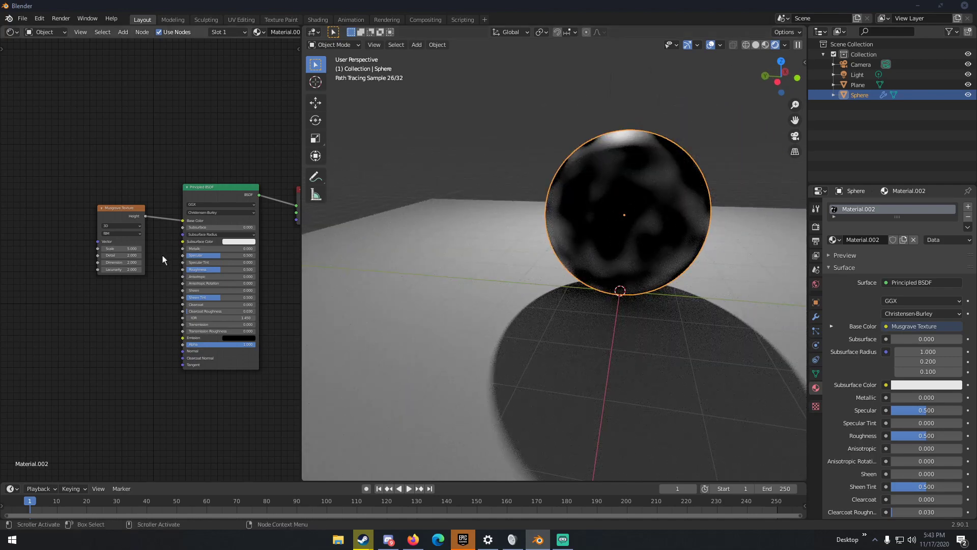
middle_click_drag(615, 168, 671, 241)
scroll(111, 281, "up", 2)
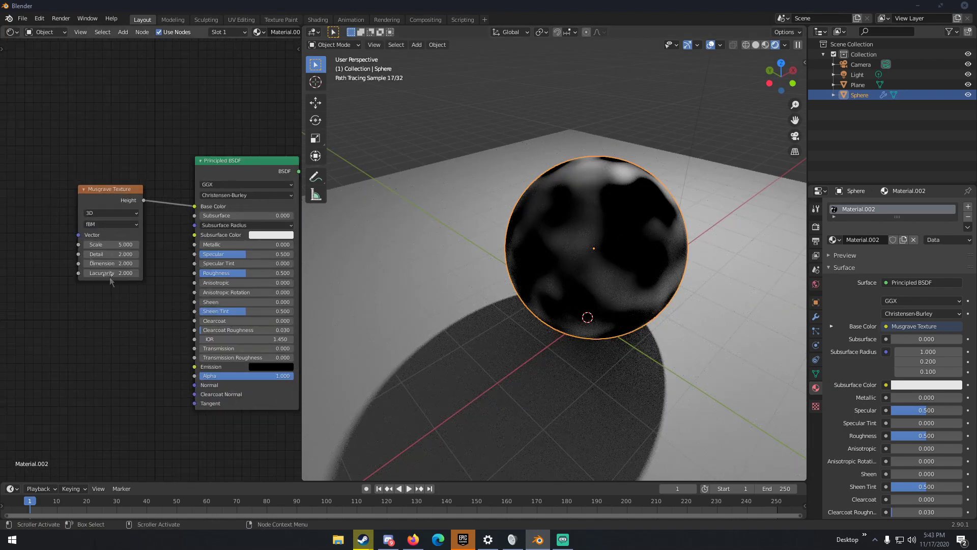
left_click_drag(107, 274, 131, 245)
middle_click_drag(555, 254, 478, 238)
scroll(478, 238, "down", 3)
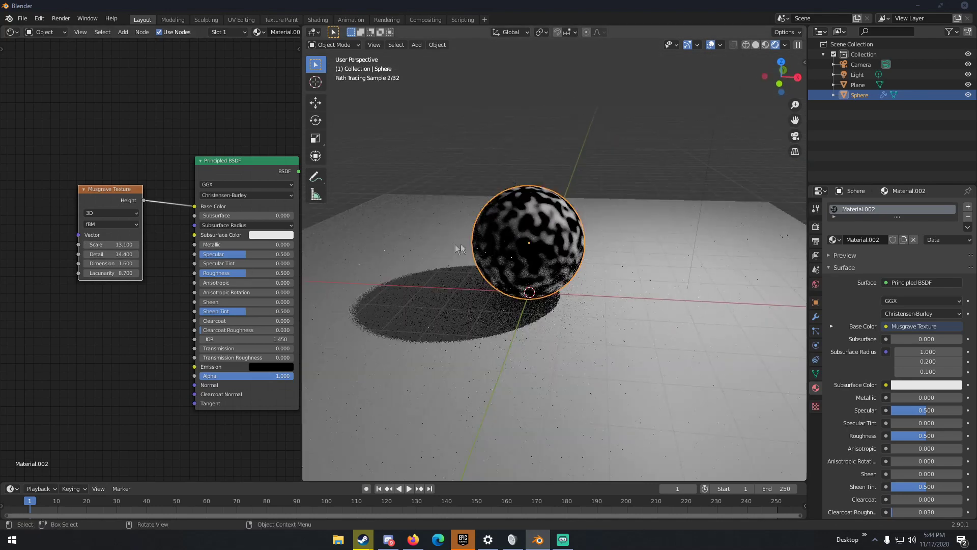
- Add a Noise Texture node before the Musgrave Texture and connect its Color to the Musgrave Texture's Vector
middle_click_drag(102, 202, 147, 224)
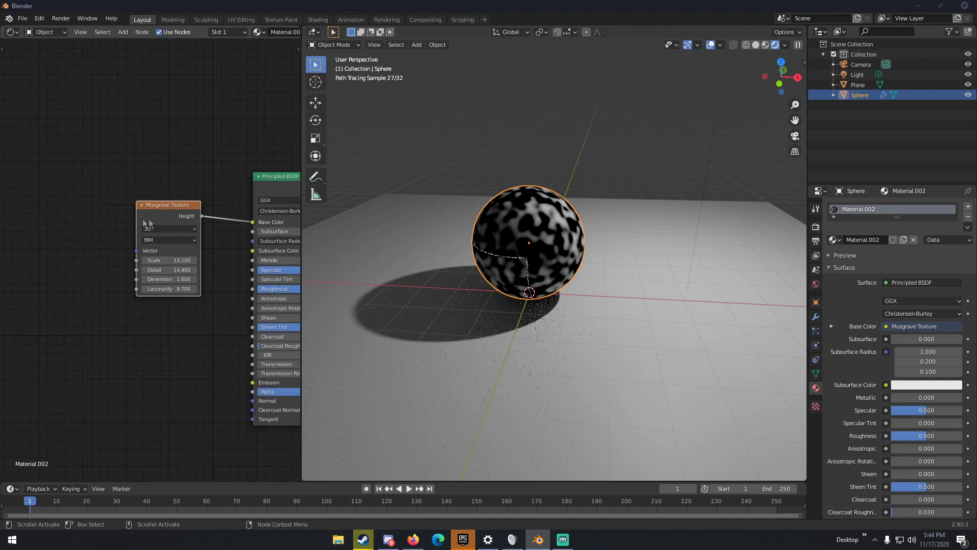
middle_click_drag(81, 199, 133, 197)
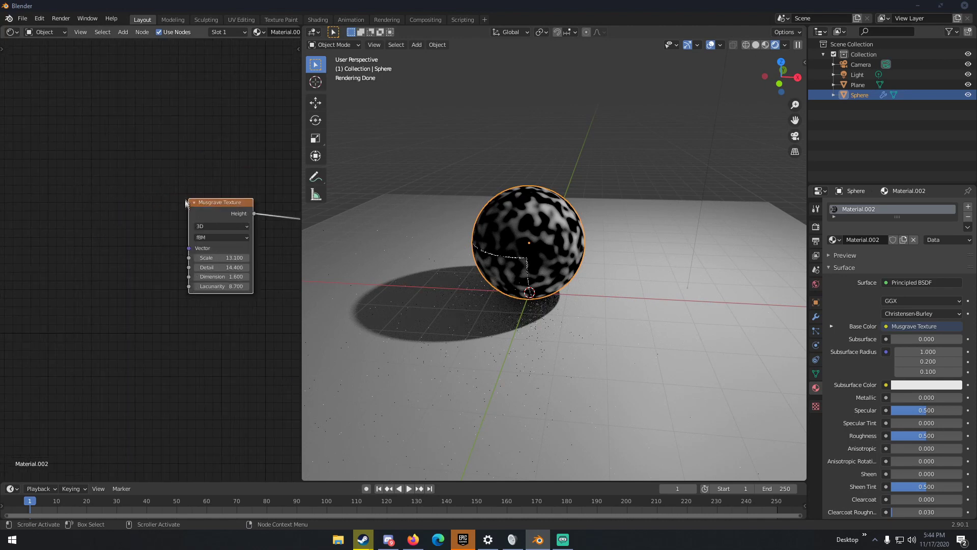
key("shift+a")
type("noise")
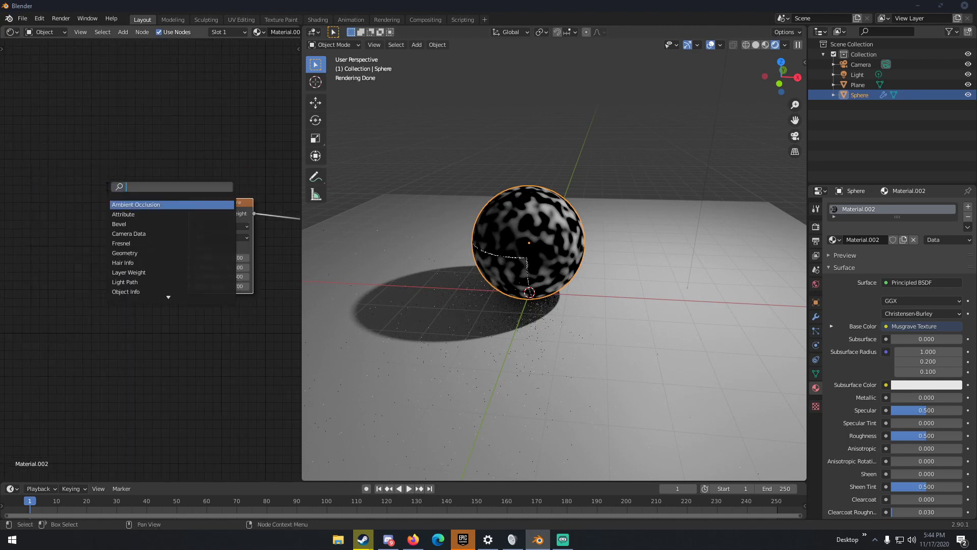
key("Return")
left_click(64, 200)
left_click_drag(125, 225, 189, 249)
scroll(532, 246, "up", 4)
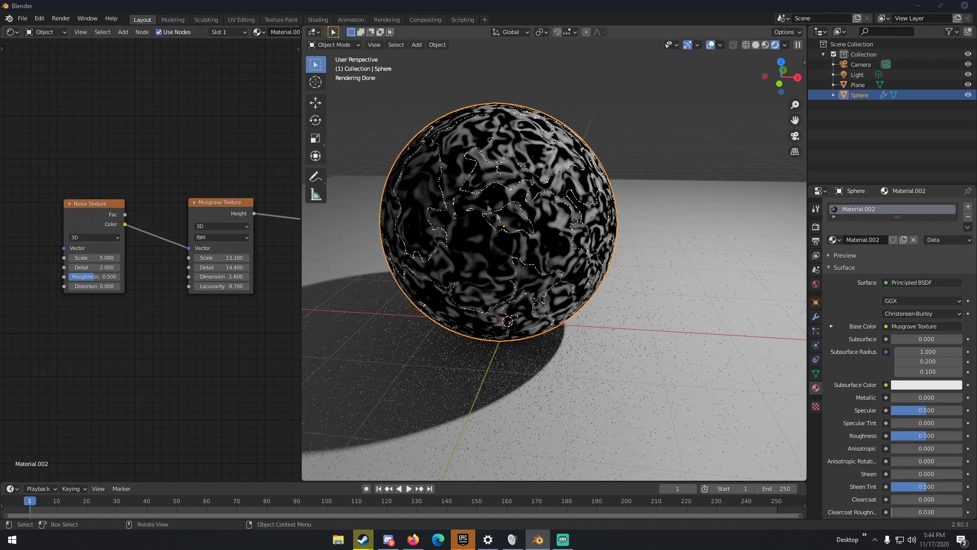
left_click_drag(189, 248, 172, 245)
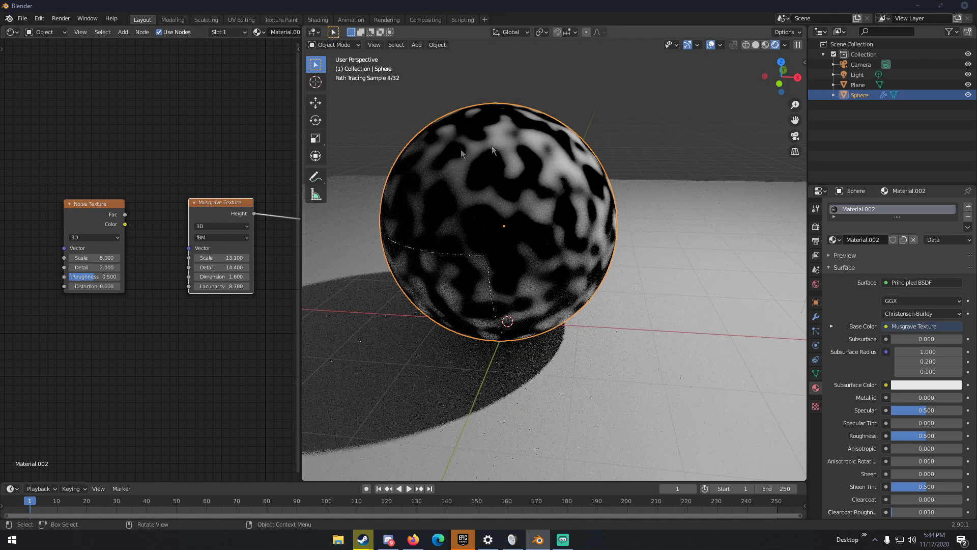
left_click_drag(125, 224, 189, 247)
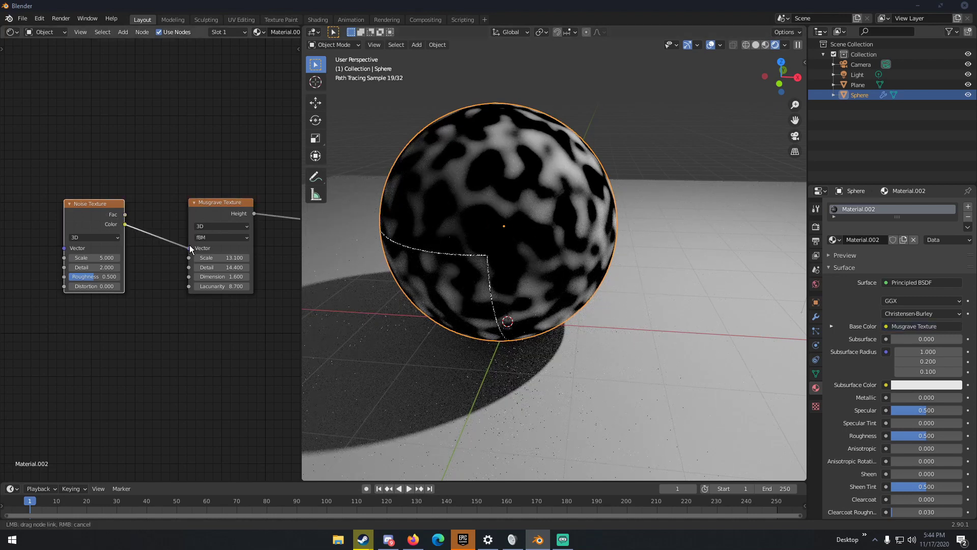
- Disconnect the Musgrave Texture from the Base Color and move the nodes apart to make room before the Principled BSDF
middle_click_drag(89, 194, 131, 220)
scroll(153, 193, "down", 2)
left_click_drag(203, 225, 1, 268)
left_click_drag(60, 222, 1, 220)
left_click_drag(152, 215, 39, 216)
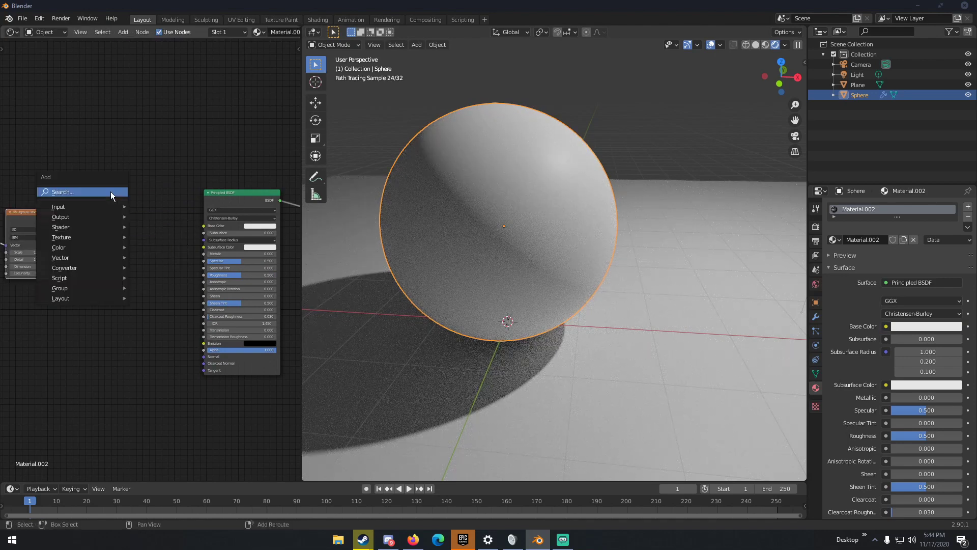
- Add a Voronoi Texture node and connect its Color to the Principled BSDF's Base Color
key("shift+a")
type("voi")
key("BackSpace")
type("r")
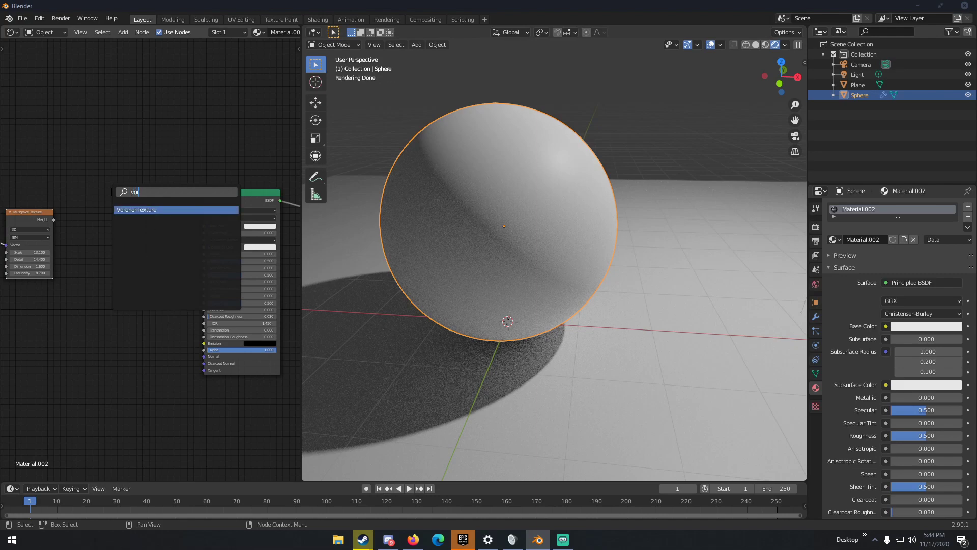
key("Return")
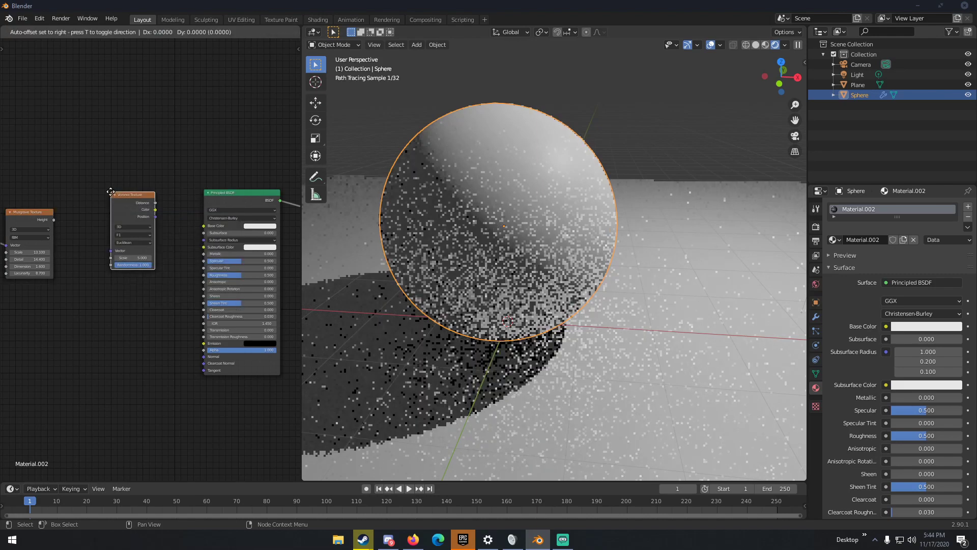
left_click(113, 210)
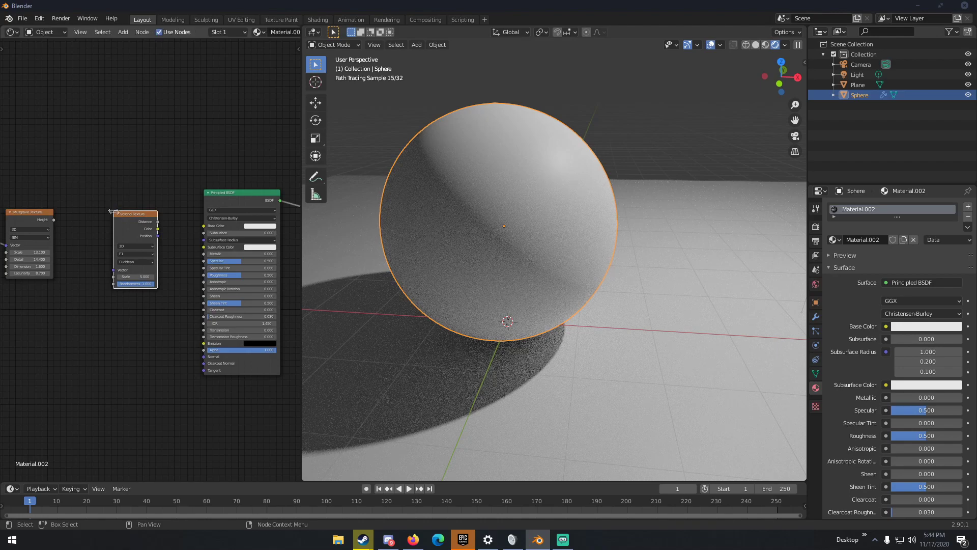
scroll(179, 259, "up", 1)
left_click_drag(160, 221, 218, 218)
- Try the 1D, 2D and 3D dimensions on the Voronoi Texture and set it to 4D
middle_click_drag(504, 220, 532, 241)
middle_click_drag(600, 277, 576, 206)
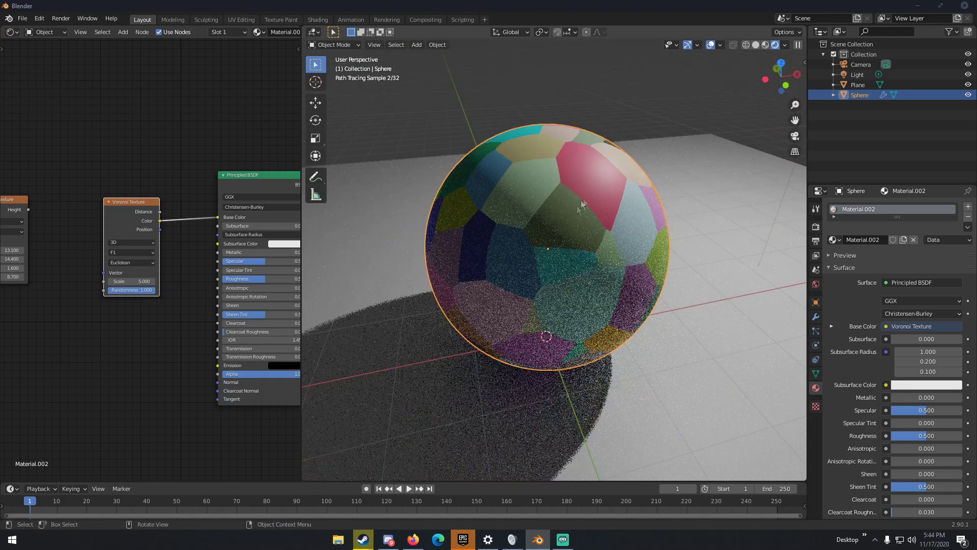
scroll(573, 263, "up", 2)
scroll(574, 263, "down", 2)
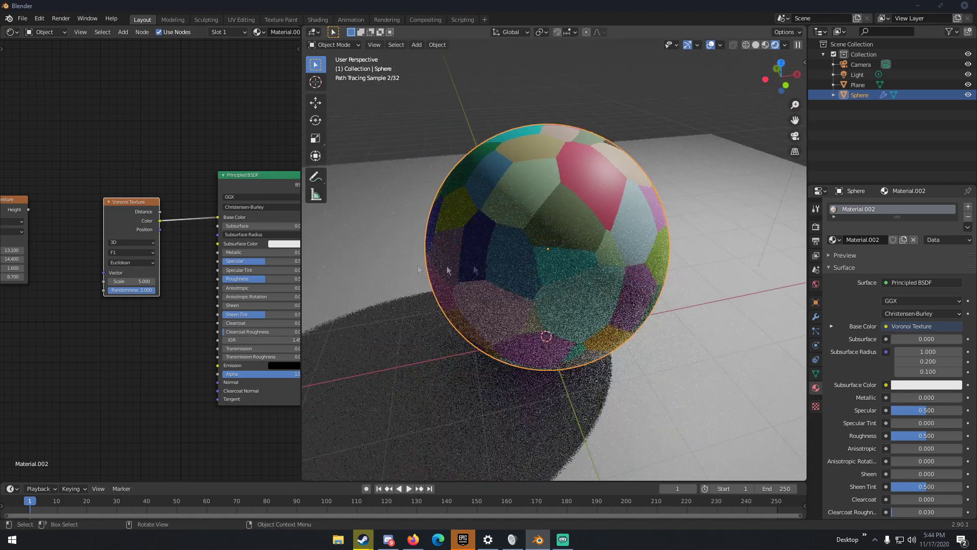
left_click(139, 242)
left_click(134, 254)
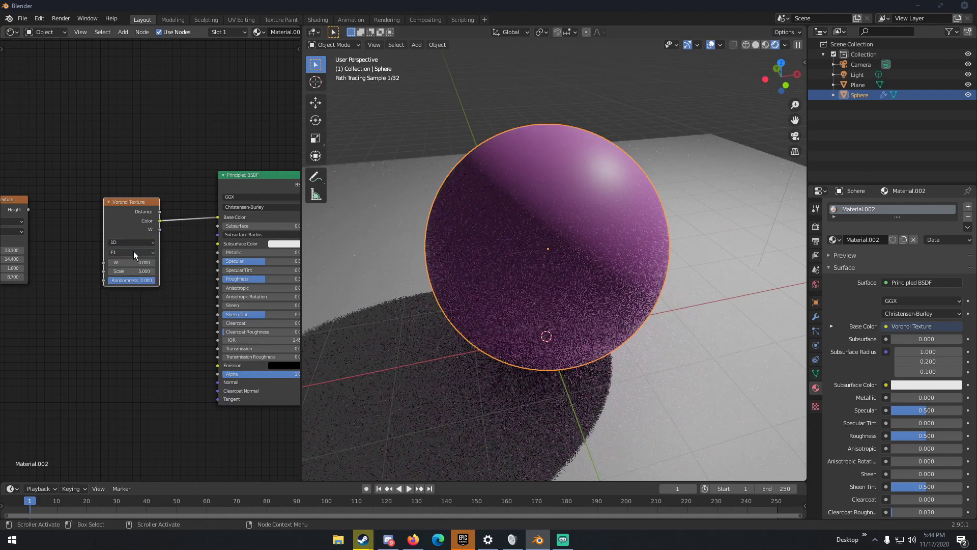
left_click(133, 260)
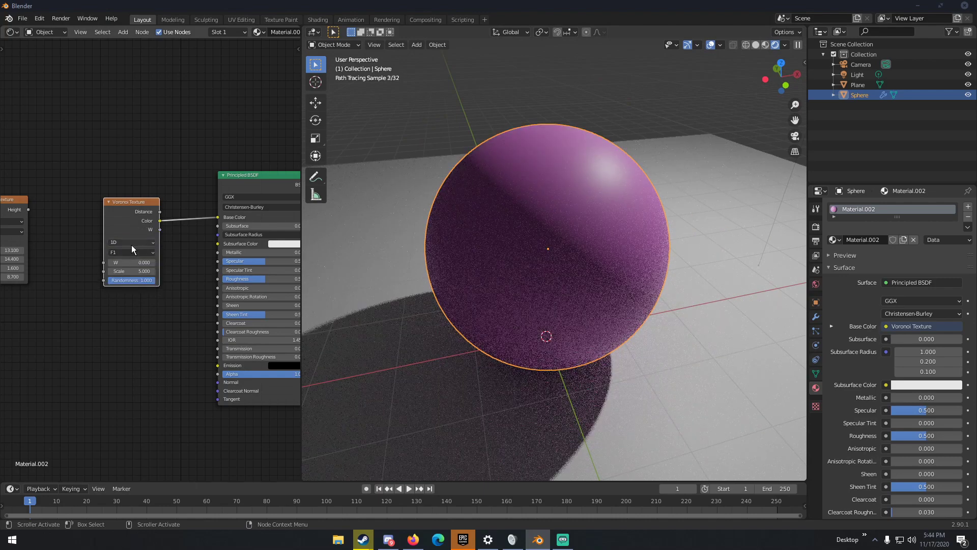
left_click(132, 243)
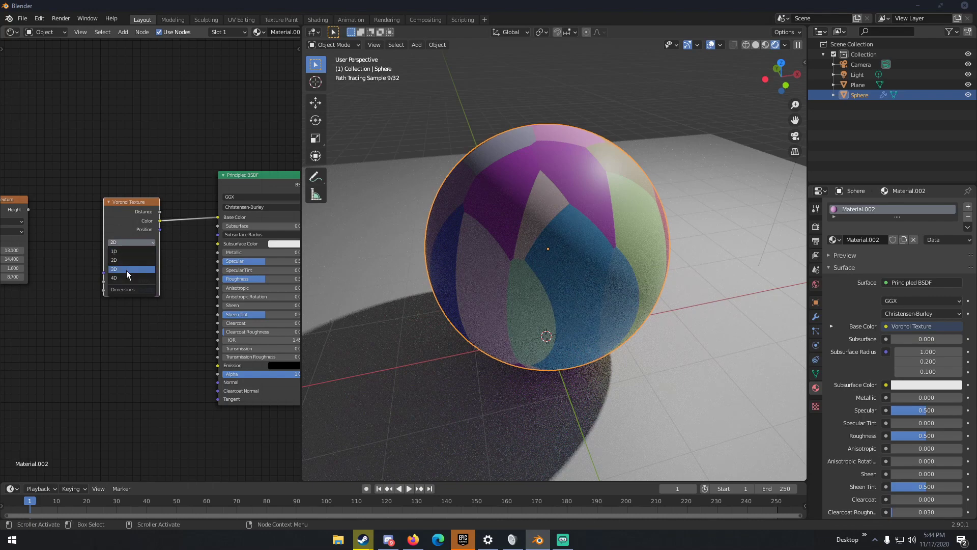
left_click(126, 270)
left_click(136, 242)
left_click(127, 278)
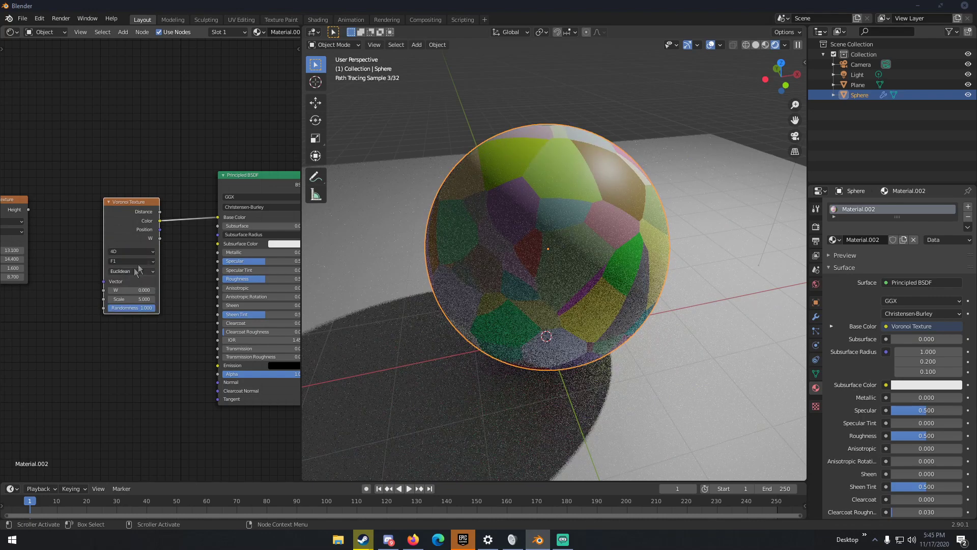
- Try the F2 and Smooth F1 feature outputs on the Voronoi Texture, then return it to F1
middle_click_drag(567, 273, 581, 253)
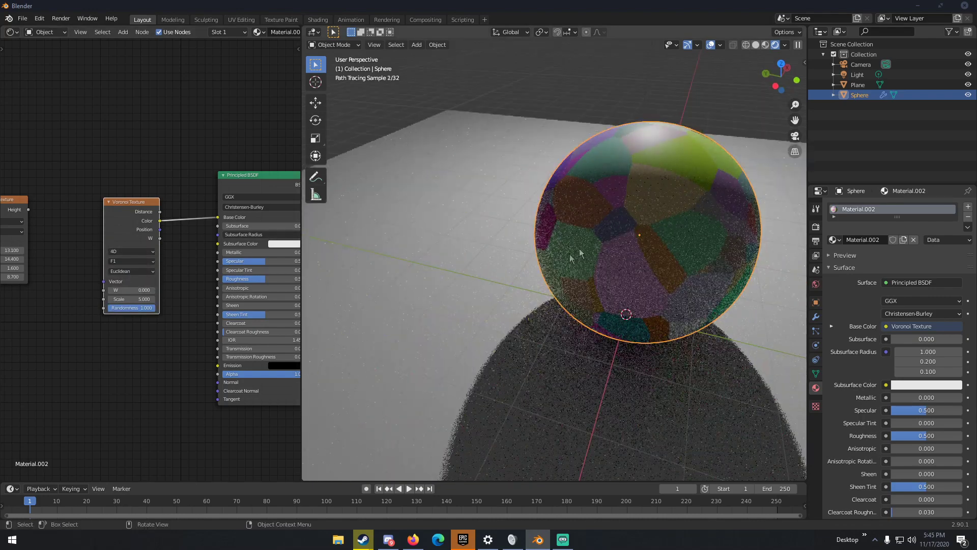
left_click(131, 261)
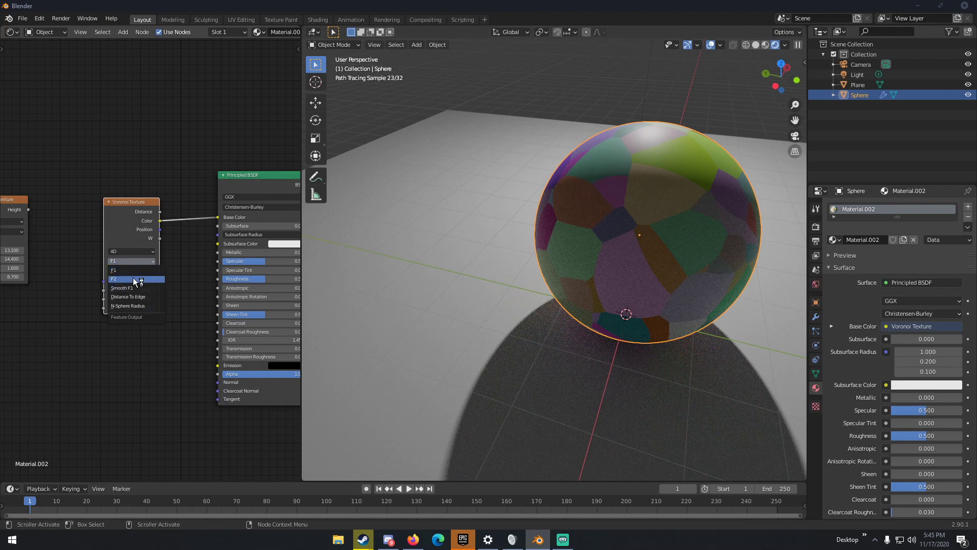
left_click(134, 279)
left_click(126, 260)
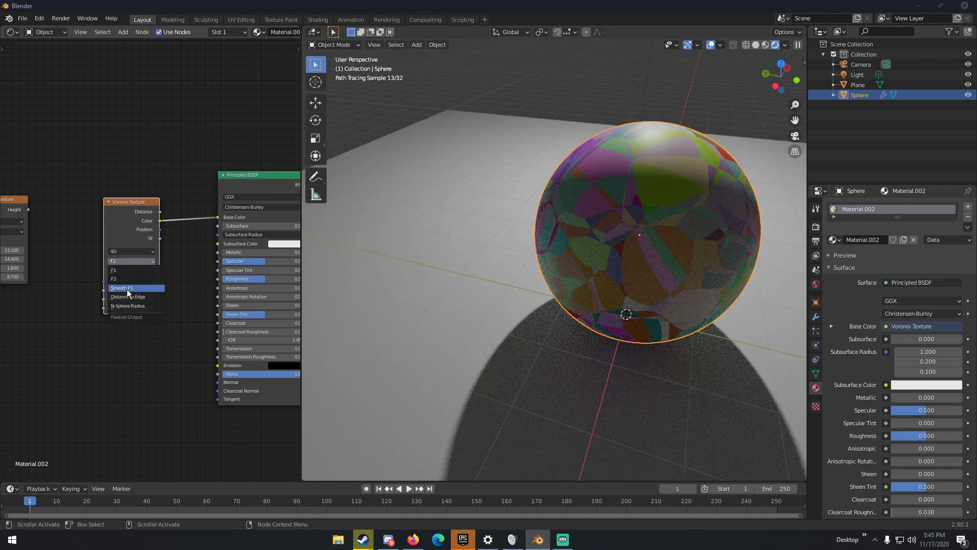
left_click(127, 289)
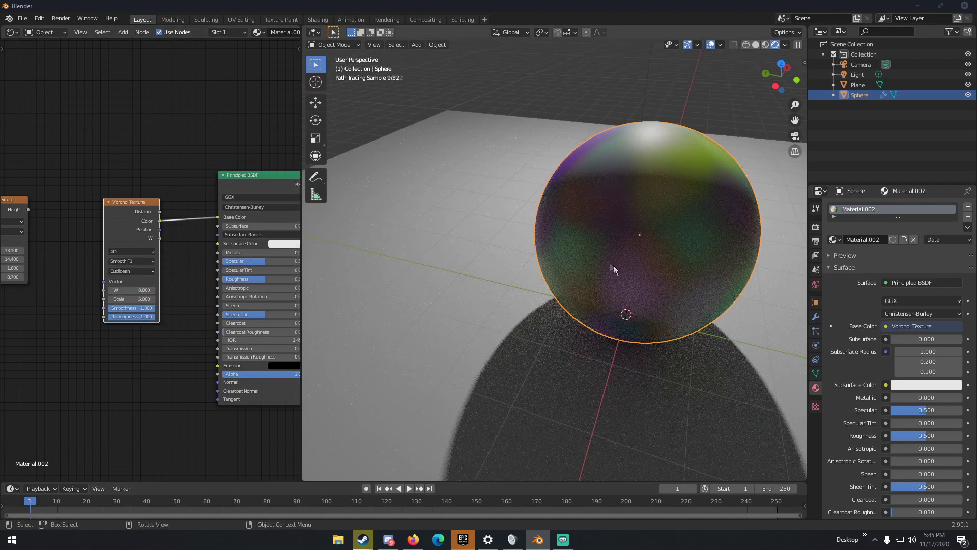
scroll(614, 269, "down", 3)
left_click(131, 261)
left_click(128, 271)
- Try the Smooth F1, Distance To Edge and N-Sphere Radius outputs on the Voronoi Texture and restore F1
left_click(128, 260)
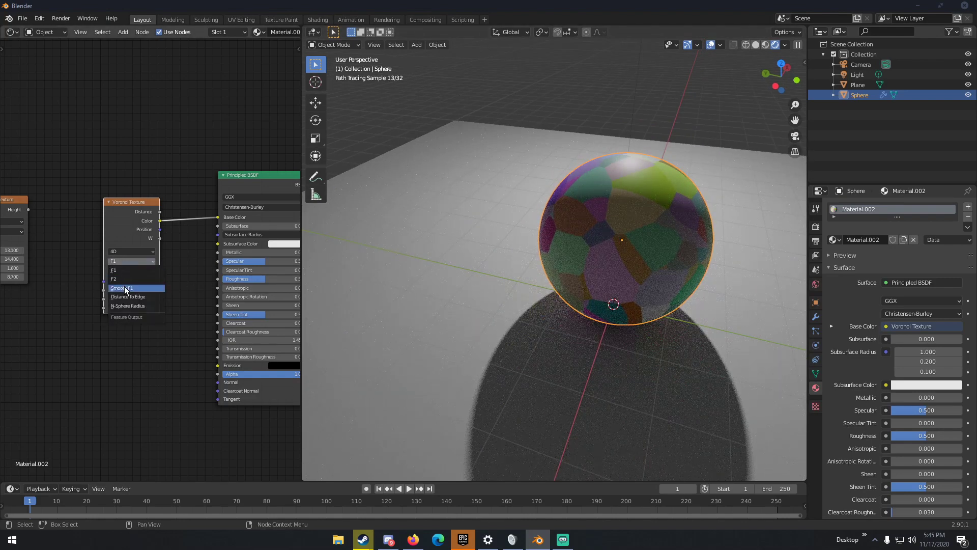
left_click(128, 288)
left_click(126, 261)
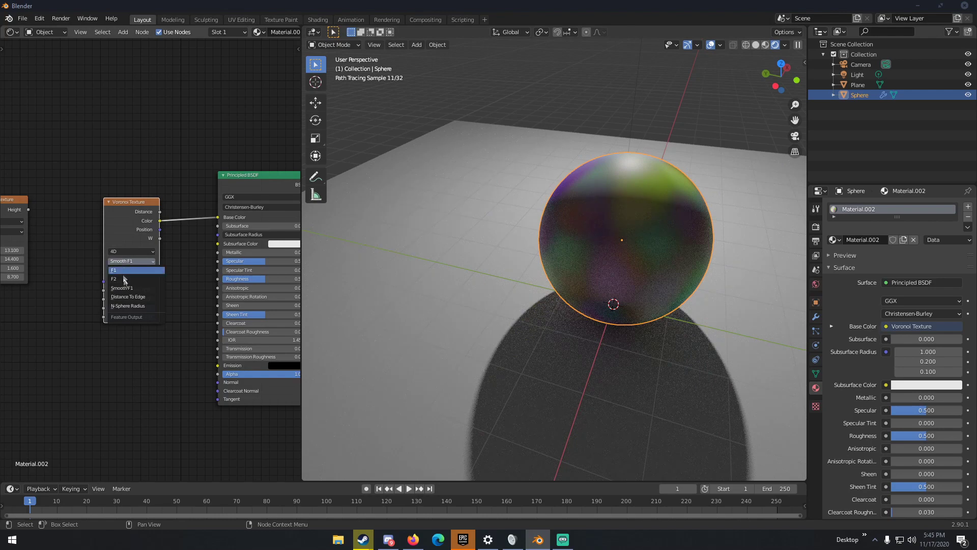
left_click(128, 298)
left_click(139, 235)
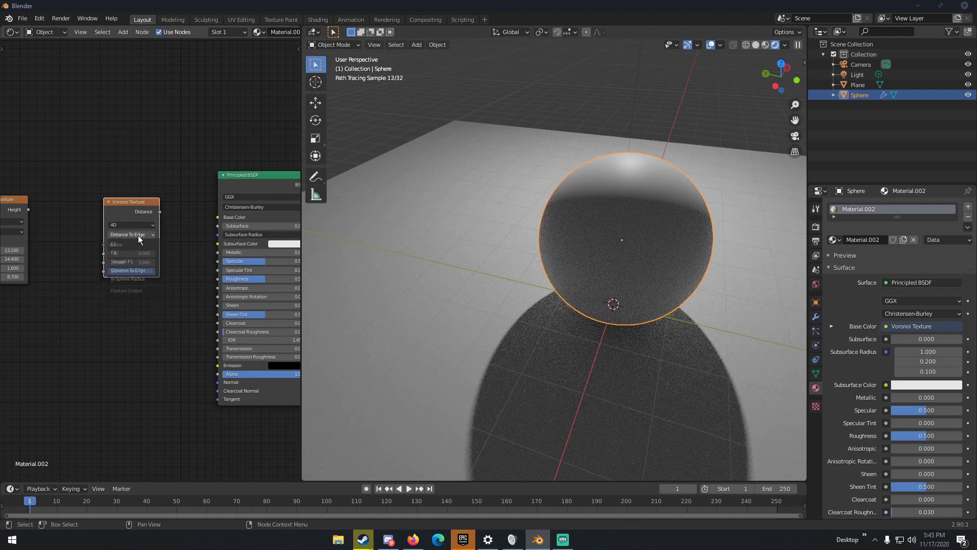
left_click(128, 279)
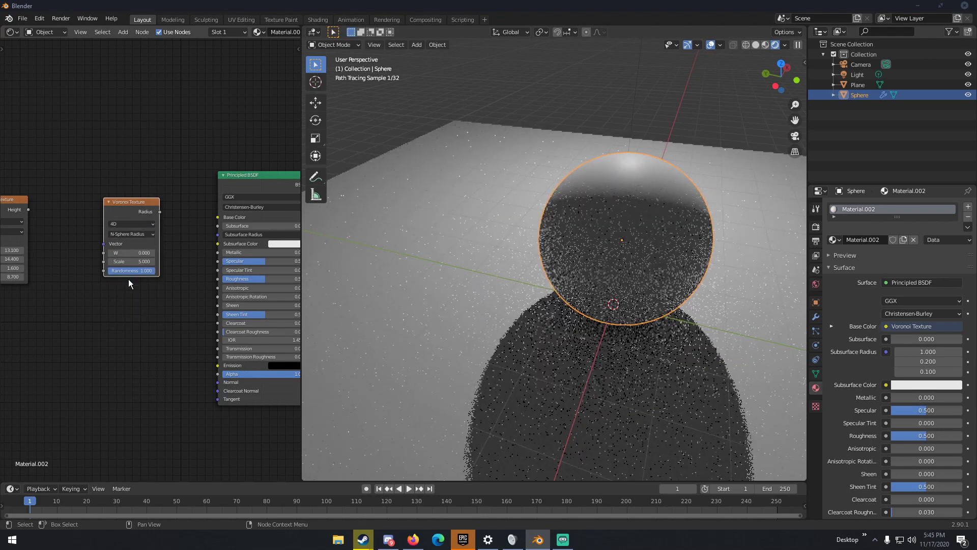
left_click(145, 232)
left_click(137, 242)
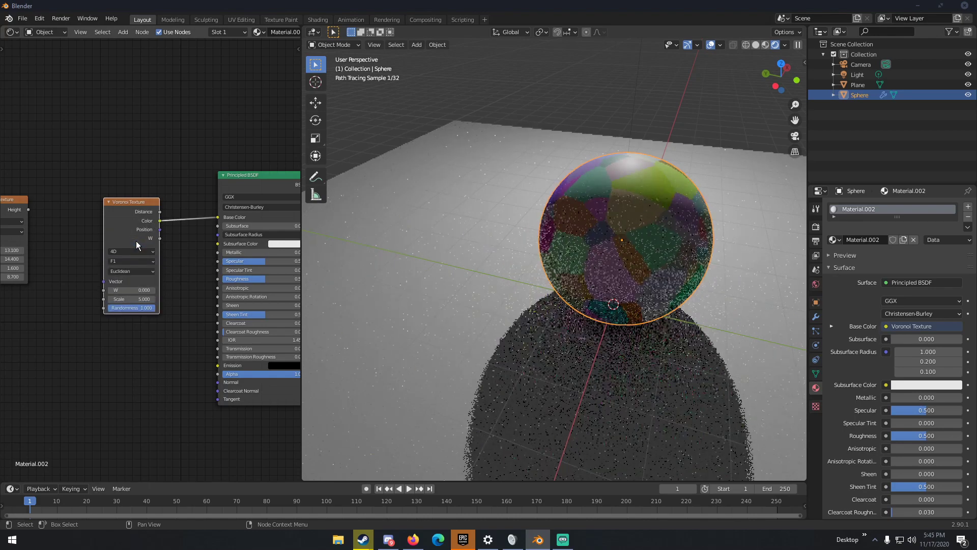
- Try the Manhattan distance metric on the Voronoi Texture and change it to Chebychev
left_click(135, 272)
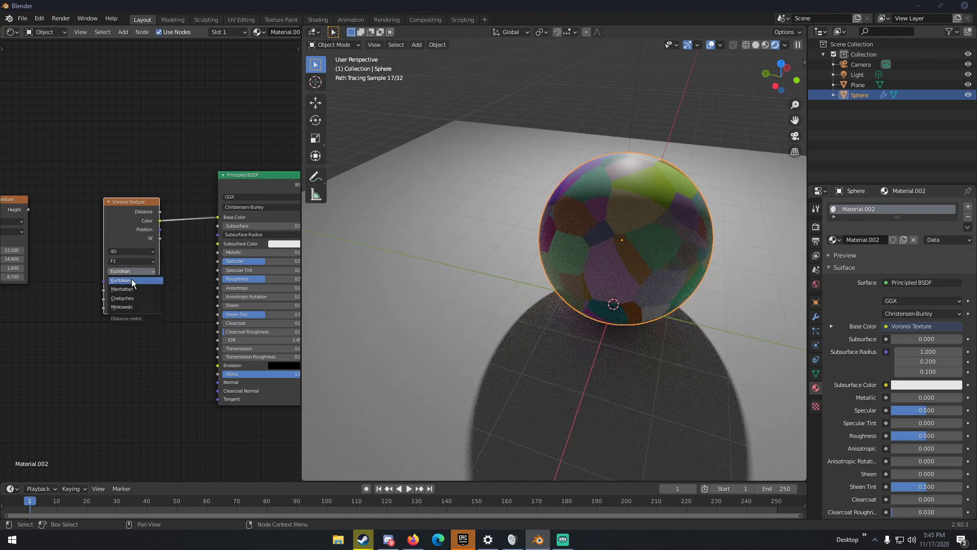
left_click(131, 289)
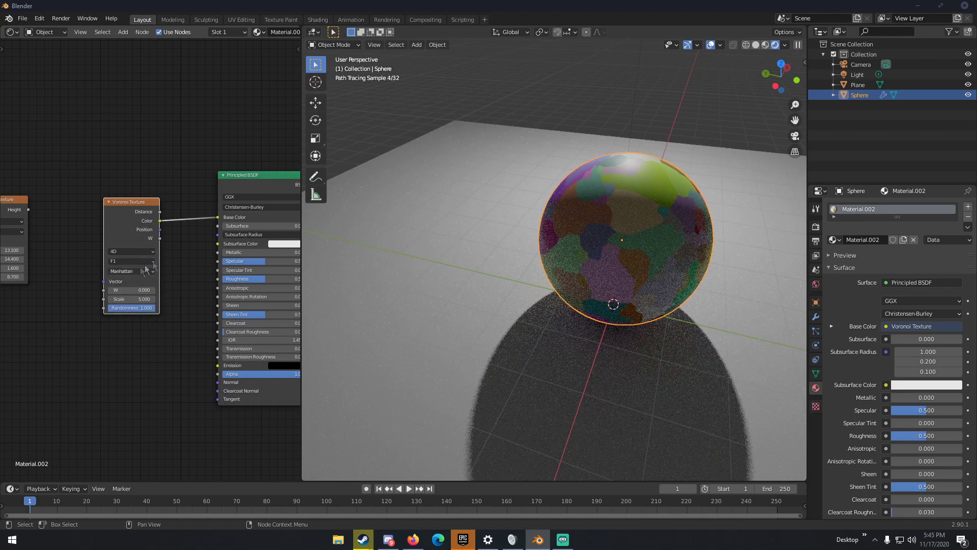
scroll(664, 212, "up", 3)
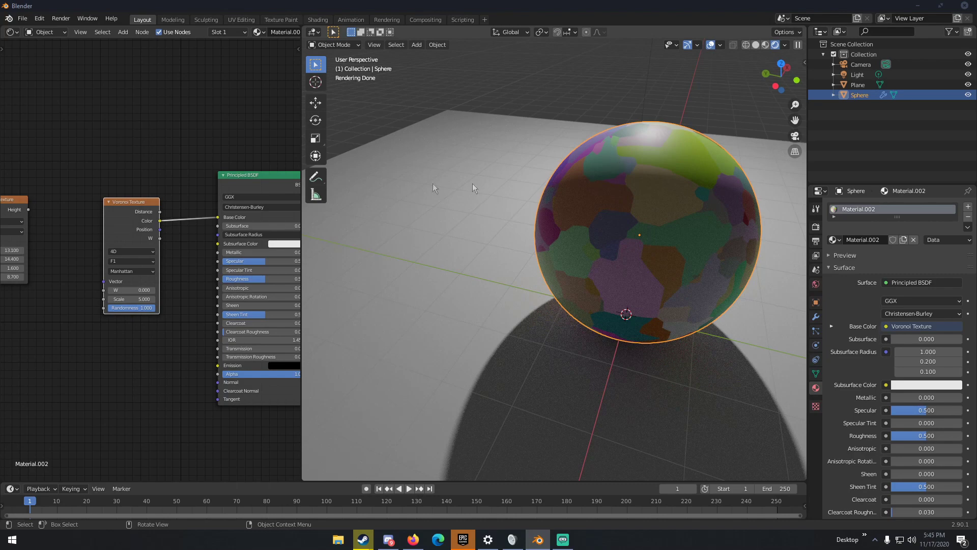
left_click(131, 271)
left_click(126, 299)
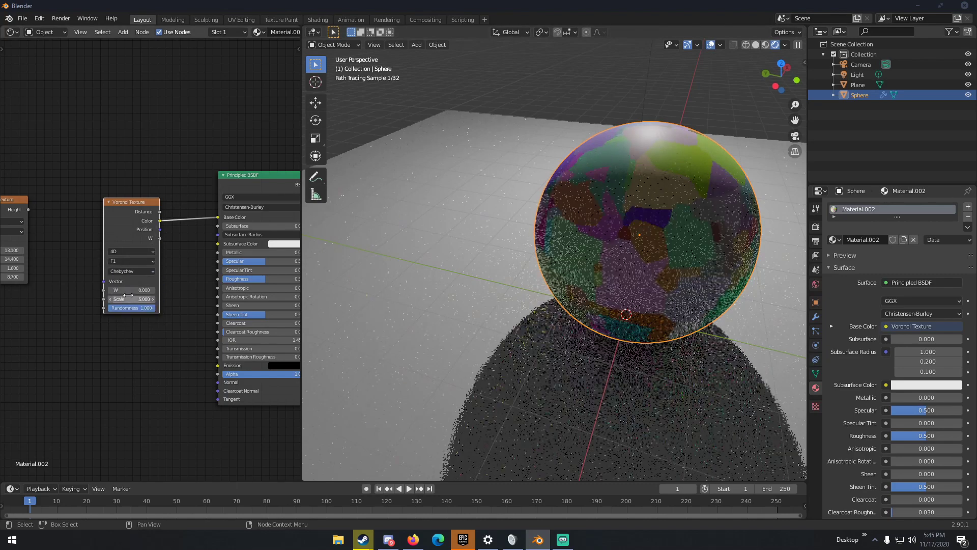
- Set the Voronoi Texture's distance metric to Minkowski and check the pattern around the sphere
middle_click_drag(619, 262, 646, 246)
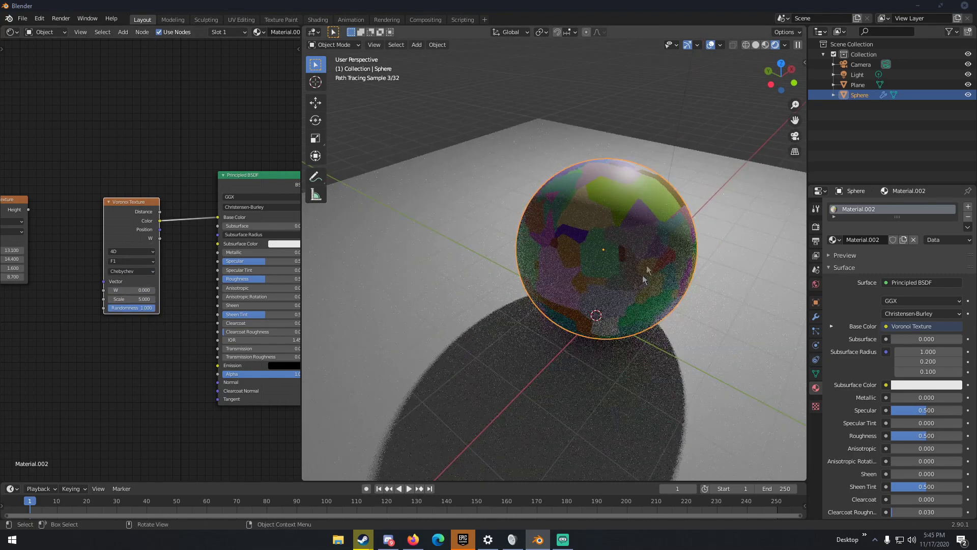
scroll(595, 257, "up", 2)
left_click(124, 272)
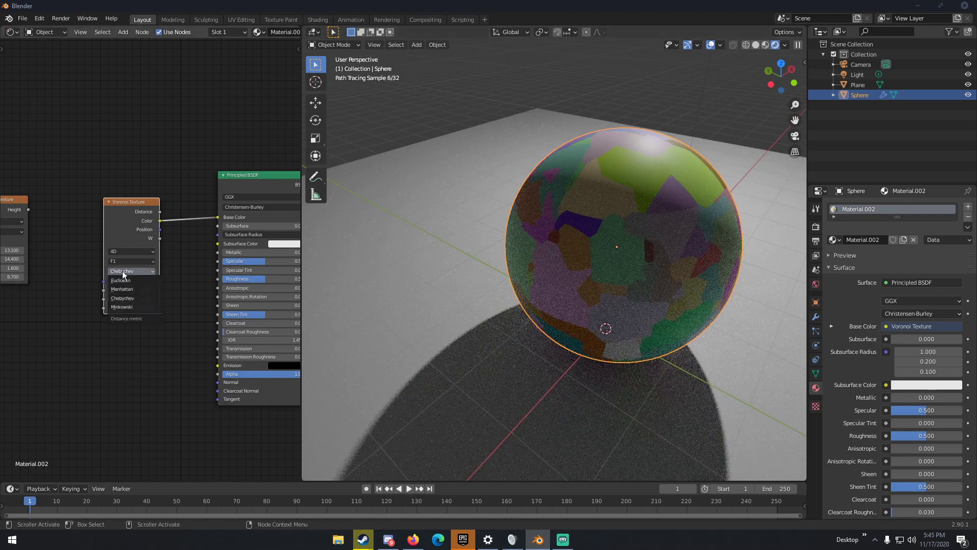
left_click(128, 308)
middle_click_drag(653, 262, 621, 252)
middle_click_drag(564, 225, 608, 235)
scroll(609, 236, "down", 1)
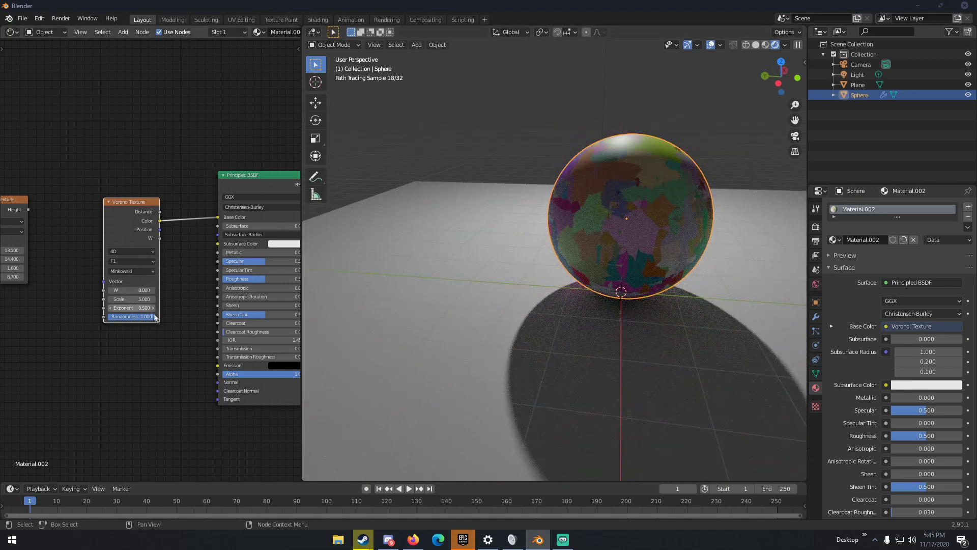
left_click_drag(134, 289, 122, 288)
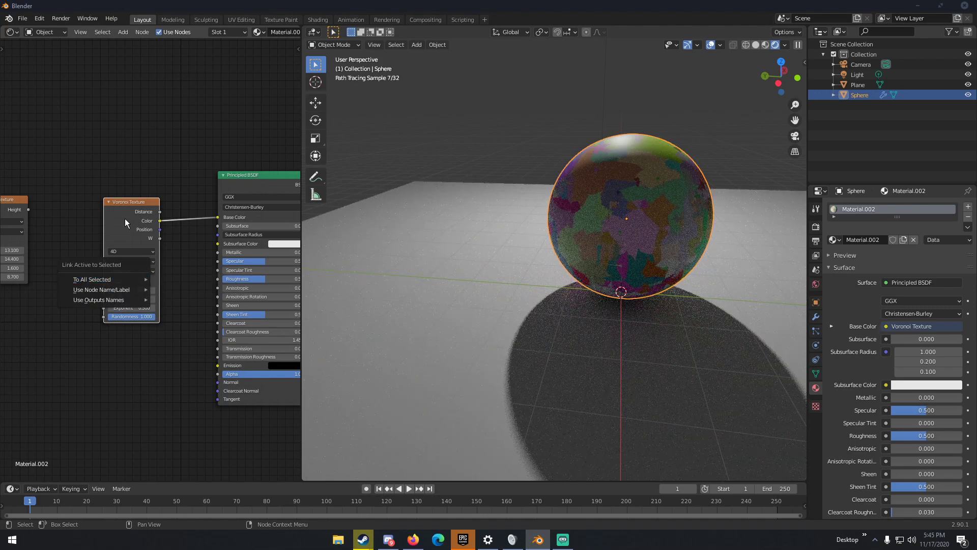
- Link the Musgrave Texture's Height output to the Voronoi Texture's Vector input and inspect the distorted pattern
middle_click_drag(75, 269, 126, 277)
left_click(84, 220)
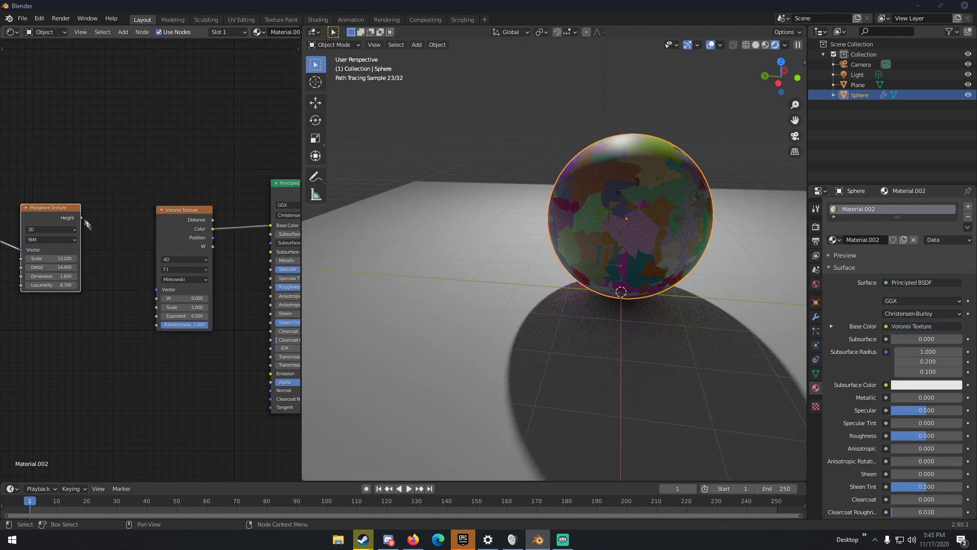
left_click_drag(152, 286, 156, 289)
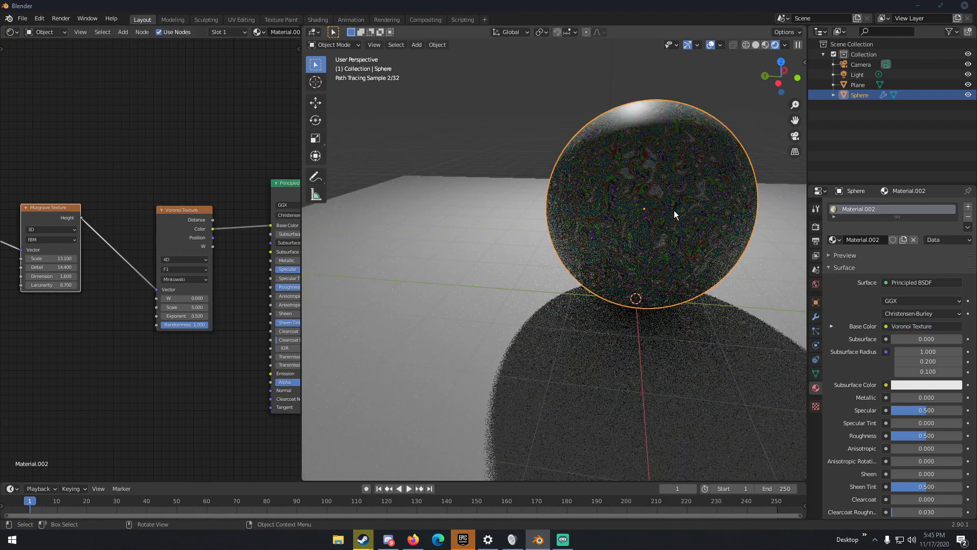
scroll(675, 209, "up", 3)
middle_click_drag(675, 209, 576, 246, "shift")
scroll(576, 246, "up", 3)
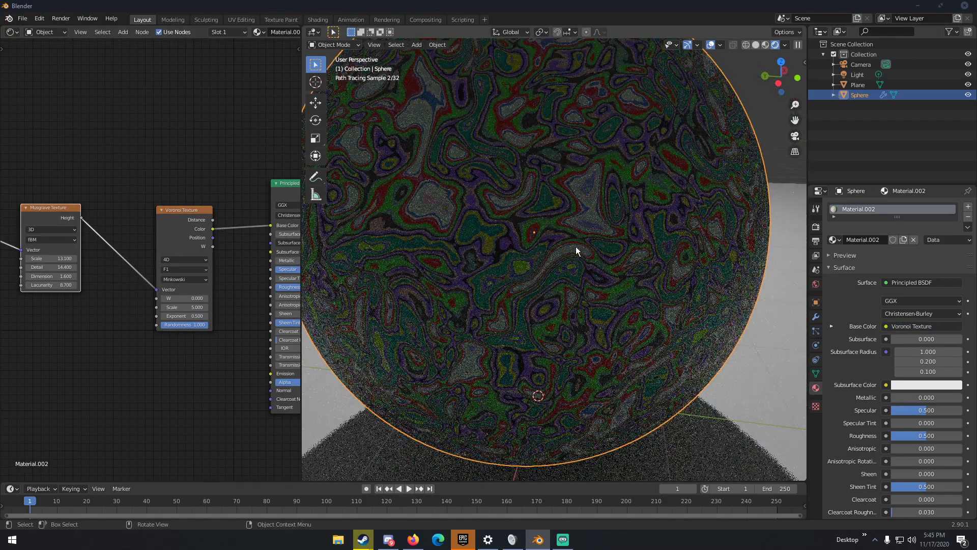
scroll(575, 246, "down", 3)
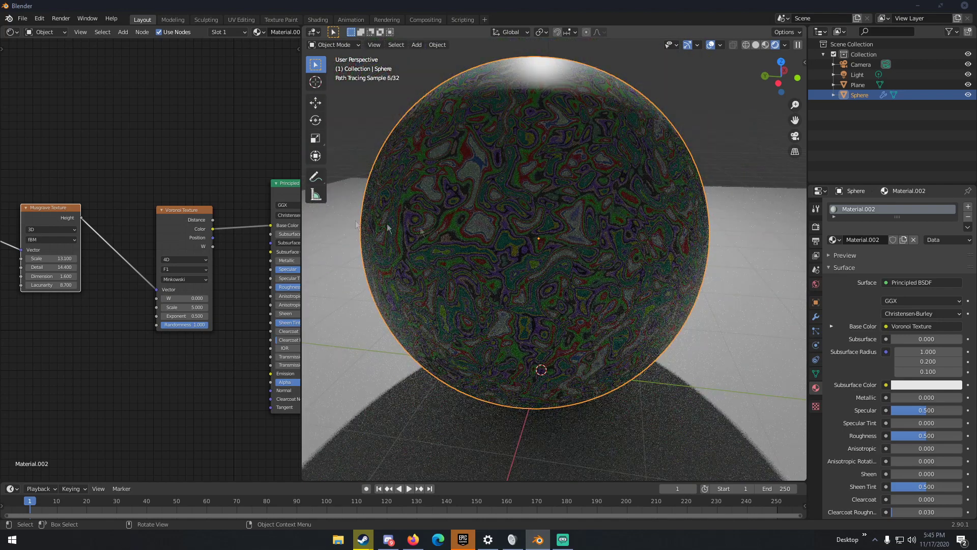
- Replace the Principled BSDF with an Emission shader, linking the Voronoi Color into it and its output to the material's Surface
middle_click_drag(198, 146, 133, 155)
left_click(189, 194)
key("x")
key("shift+a")
left_click(188, 193)
type("emission")
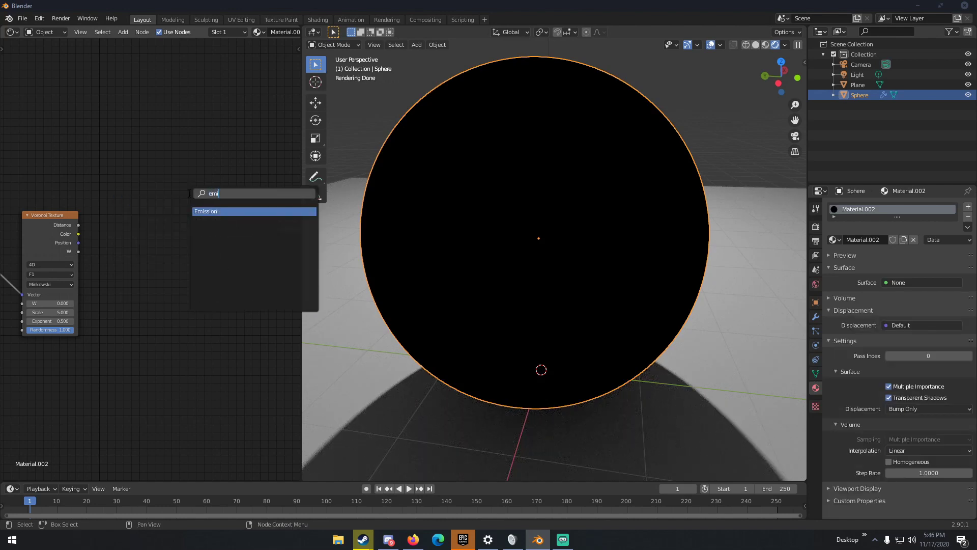
key("Return")
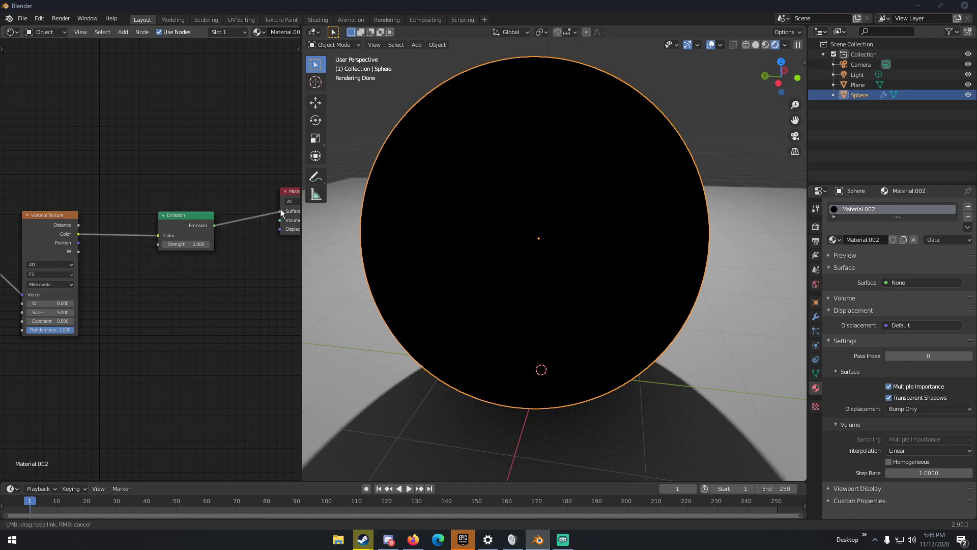
left_click_drag(282, 213, 280, 212)
- Examine the emissive Voronoi pattern on the sphere up close and from different angles
scroll(525, 178, "down", 2)
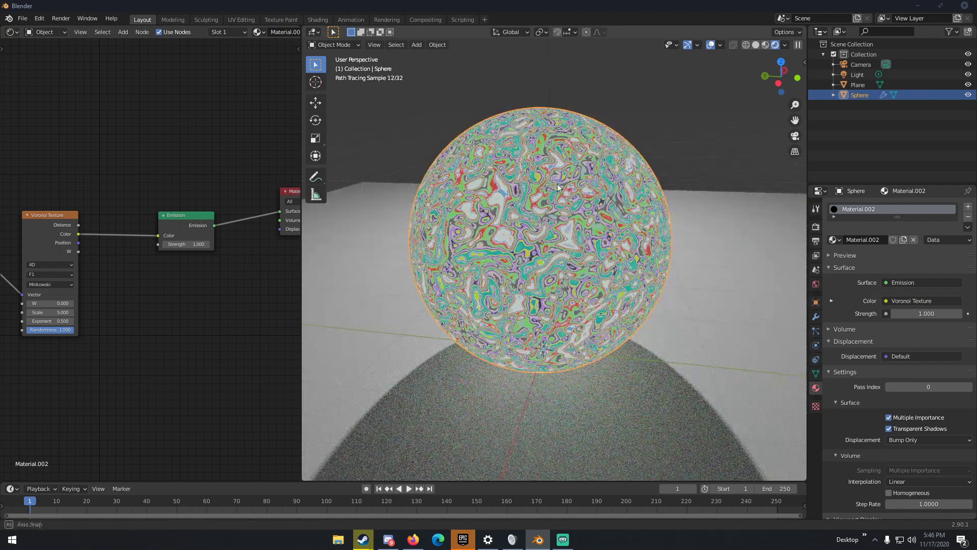
scroll(559, 187, "up", 4)
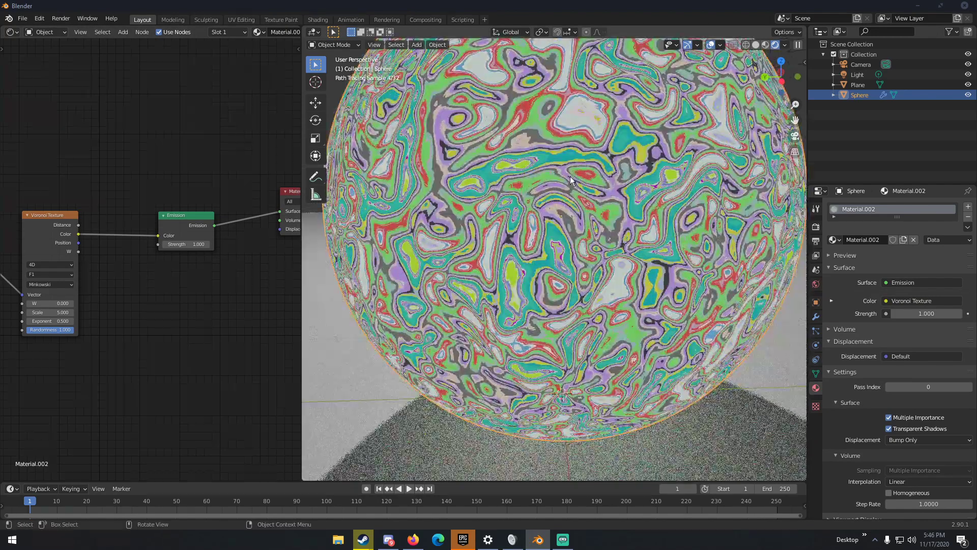
scroll(570, 176, "down", 1)
middle_click_drag(570, 179, 524, 189)
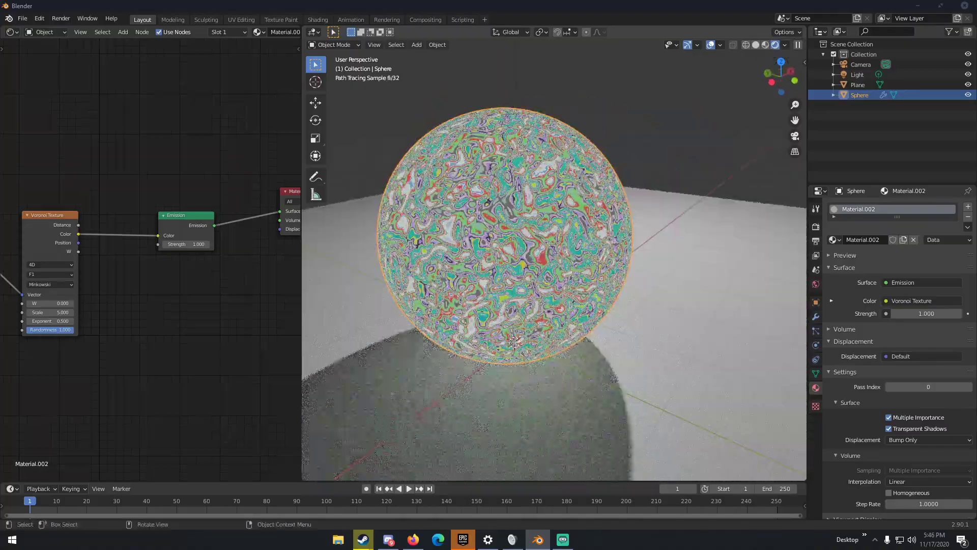
scroll(509, 240, "up", 3)
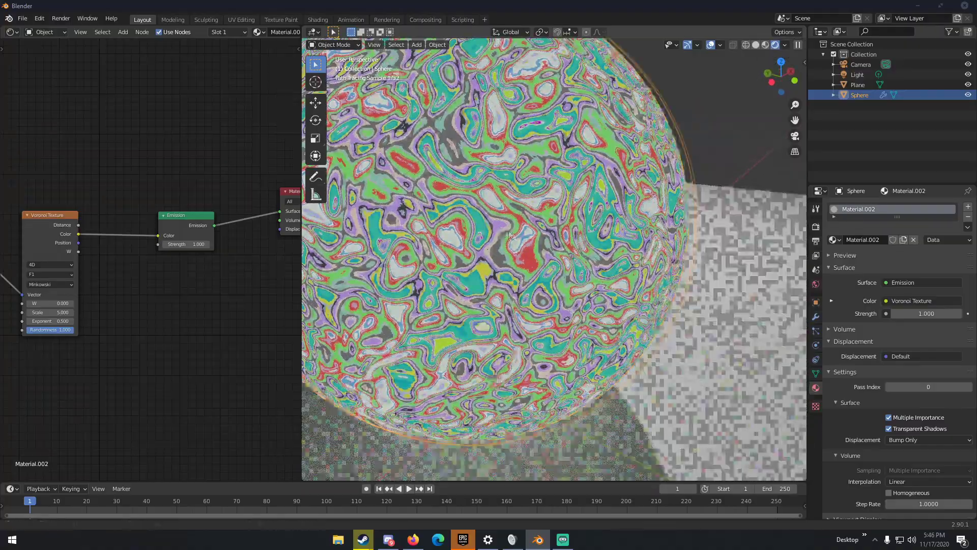
scroll(540, 247, "up", 5)
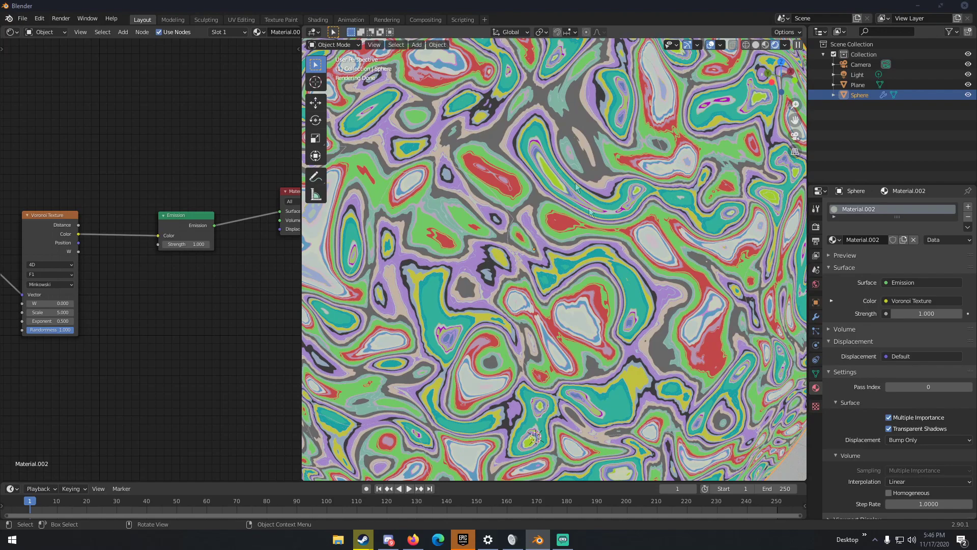
scroll(501, 282, "down", 8)
scroll(193, 179, "down", 4)
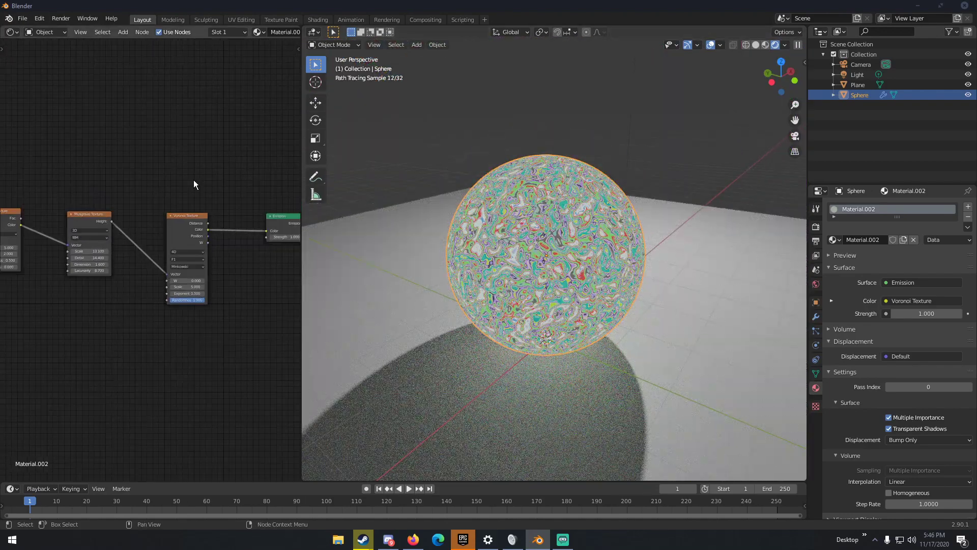
- Unlink the Voronoi Texture from the Emission shader and feed a new Brick Texture's Color into the Emission Color
middle_click_drag(193, 179, 107, 169)
scroll(106, 169, "up", 2)
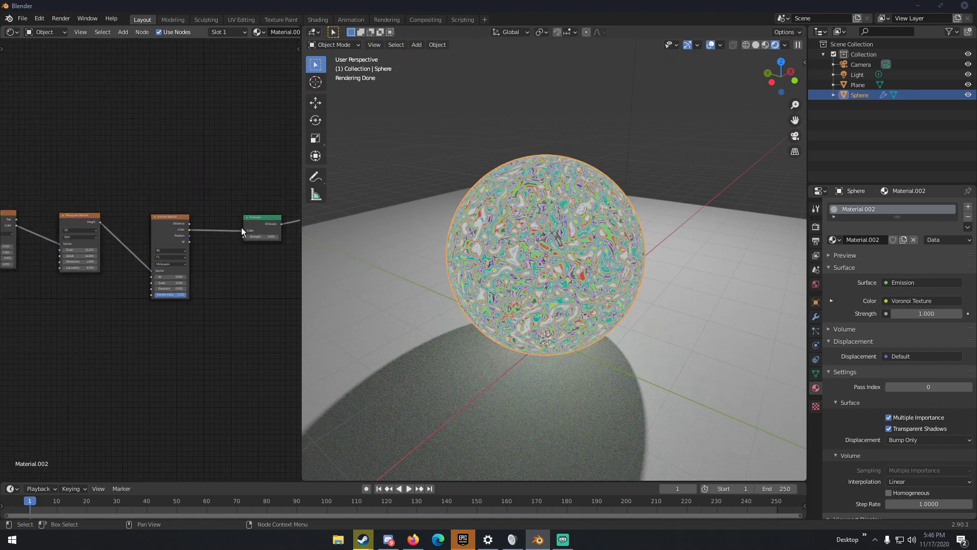
left_click_drag(242, 232, 233, 230)
key("shift+a")
left_click(233, 259)
type("brick")
key("Return")
left_click(203, 278)
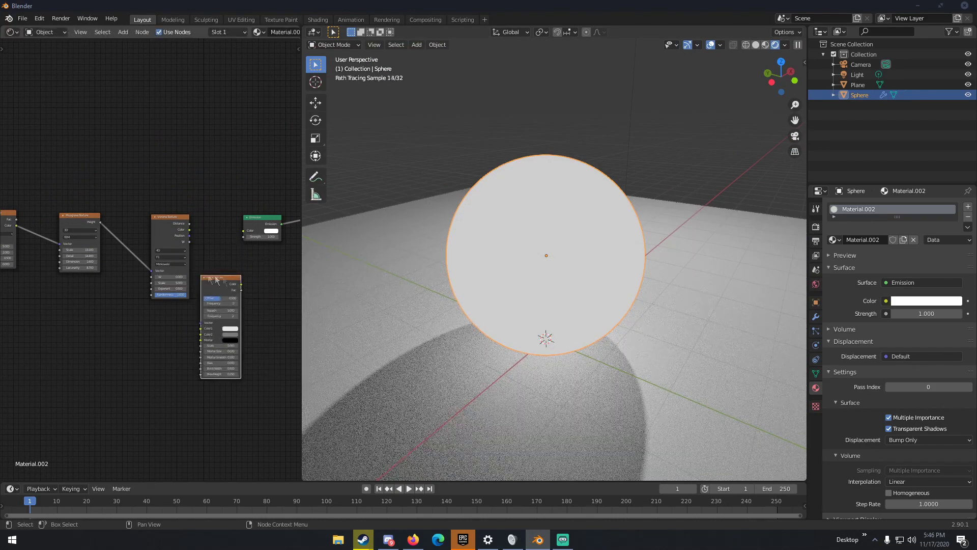
left_click_drag(241, 231, 243, 231)
- Set the Brick Texture's Brick Width to 3.900 and inspect the elongated bricks around the sphere
scroll(510, 260, "up", 1)
middle_click_drag(529, 265, 456, 313)
scroll(247, 325, "up", 1)
middle_click_drag(247, 325, 123, 291)
scroll(270, 294, "up", 2)
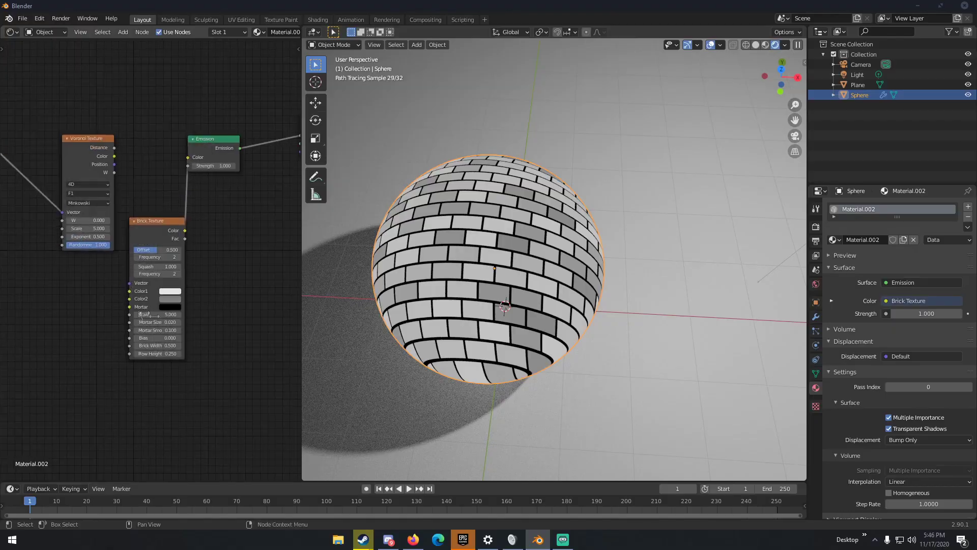
scroll(157, 321, "up", 3)
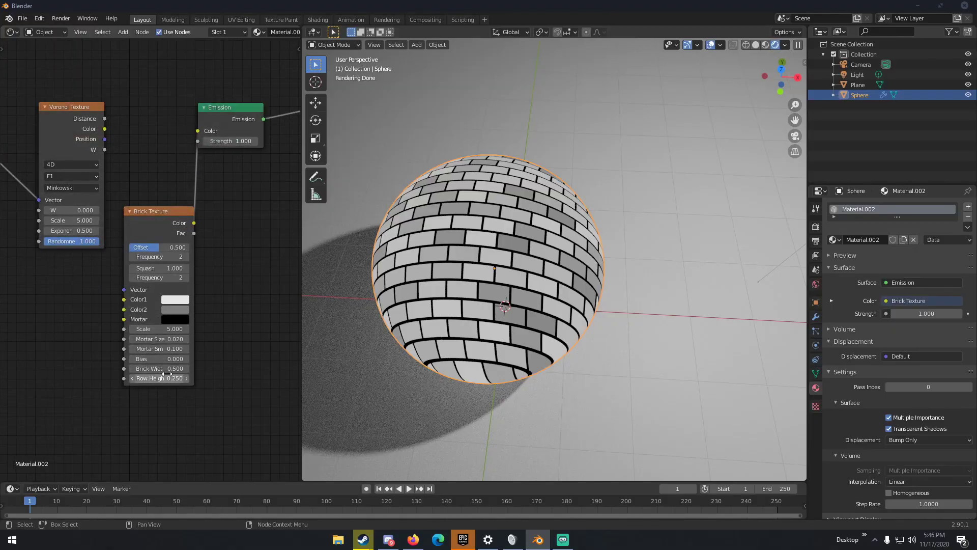
left_click_drag(159, 369, 214, 368)
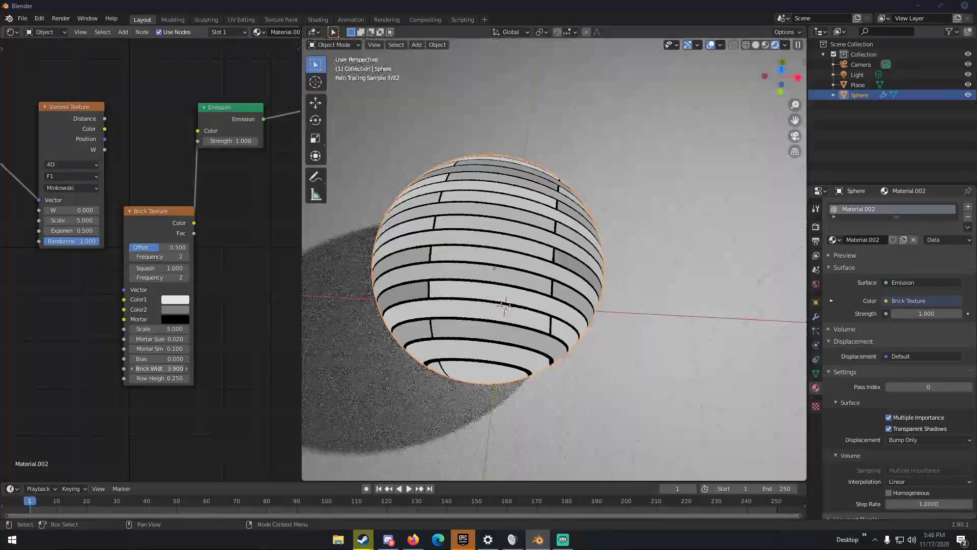
middle_click_drag(433, 301, 593, 270)
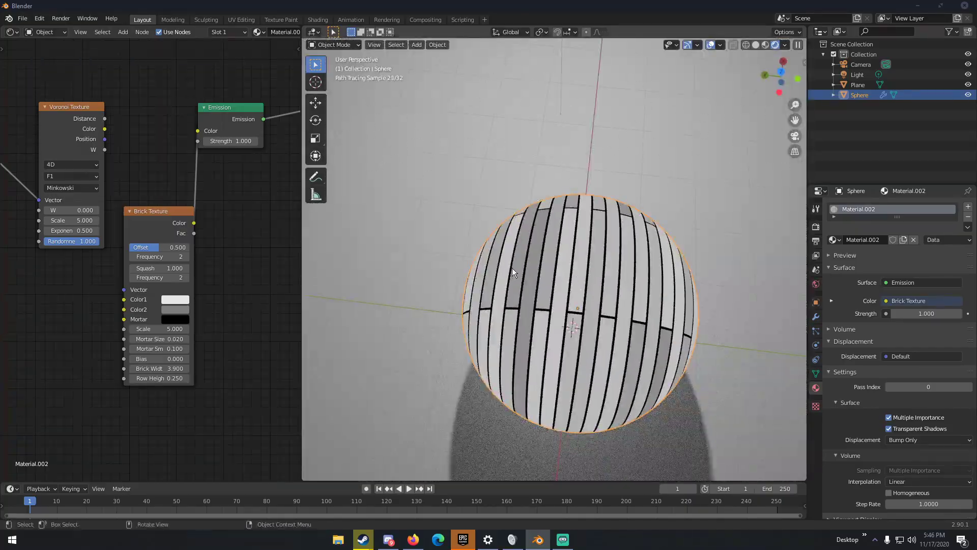
middle_click_drag(533, 247, 499, 285)
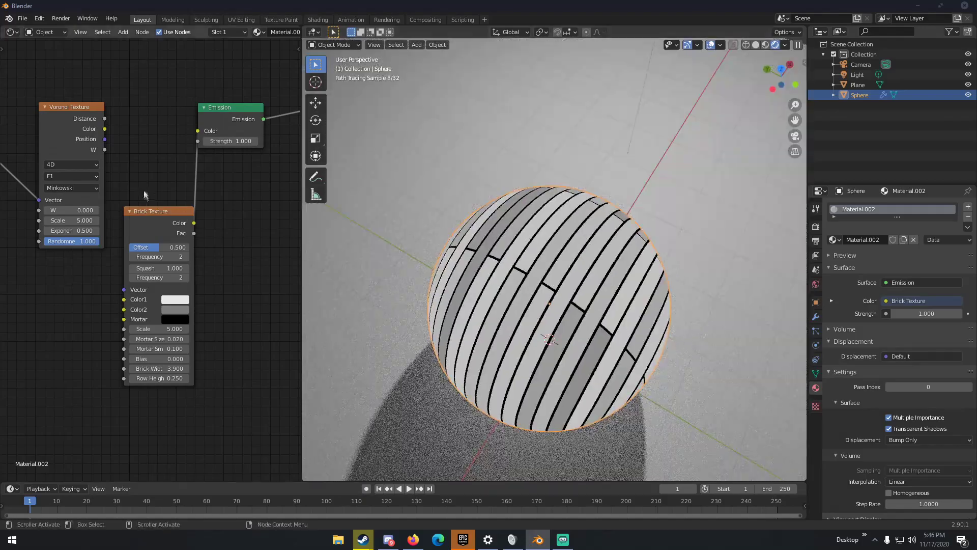
- Delete the Brick Texture and reconnect the Voronoi Texture's Color to the Emission Color
key("x")
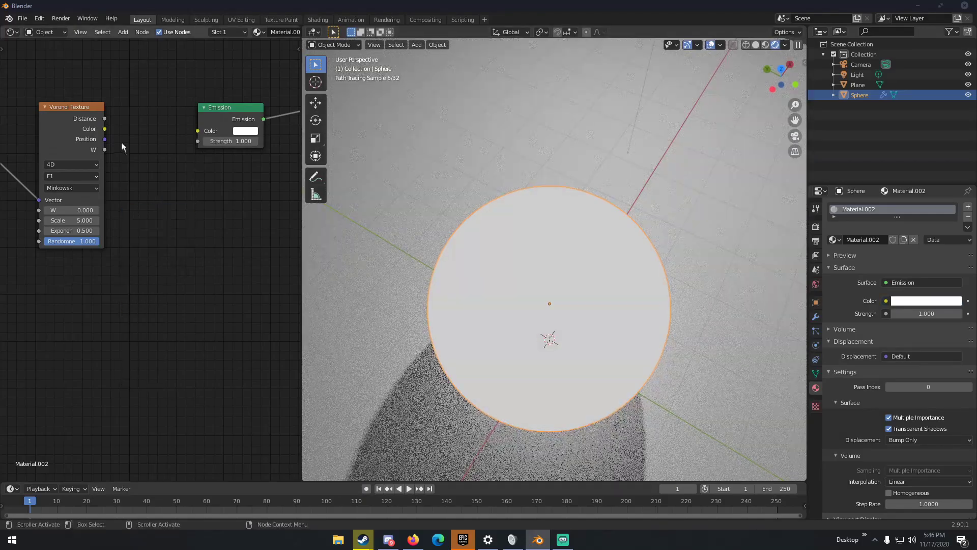
scroll(215, 199, "down", 1)
scroll(168, 229, "down", 2)
left_click_drag(122, 177, 179, 178)
- Add a ColorRamp, feed the Voronoi Color into its Fac, and link its Color output to the Emission Color
key("shift+a")
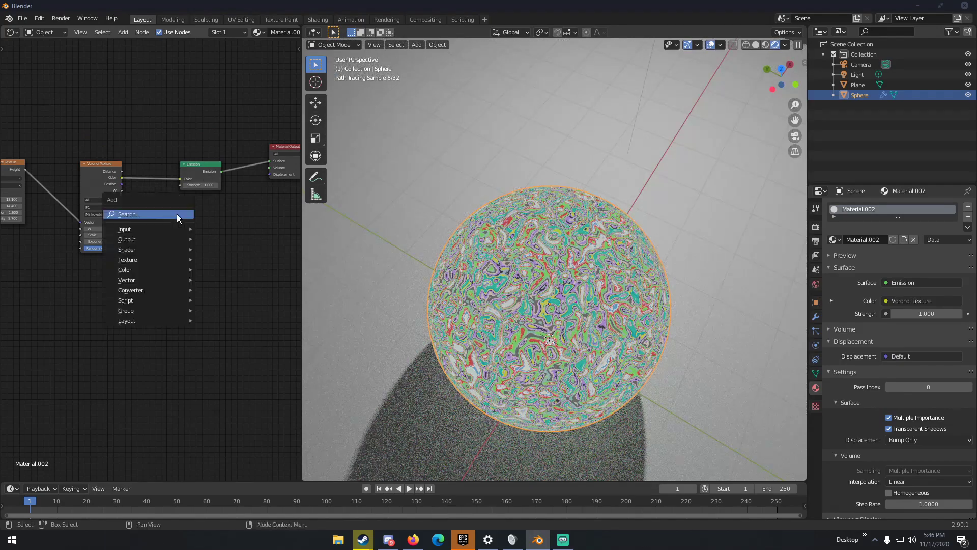
left_click(176, 214)
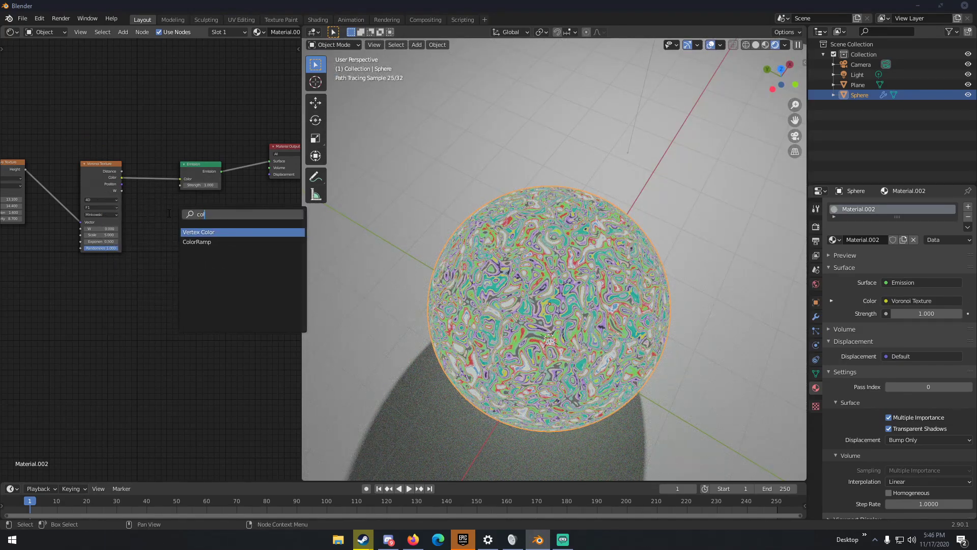
key("Down")
key("Return")
left_click(116, 84)
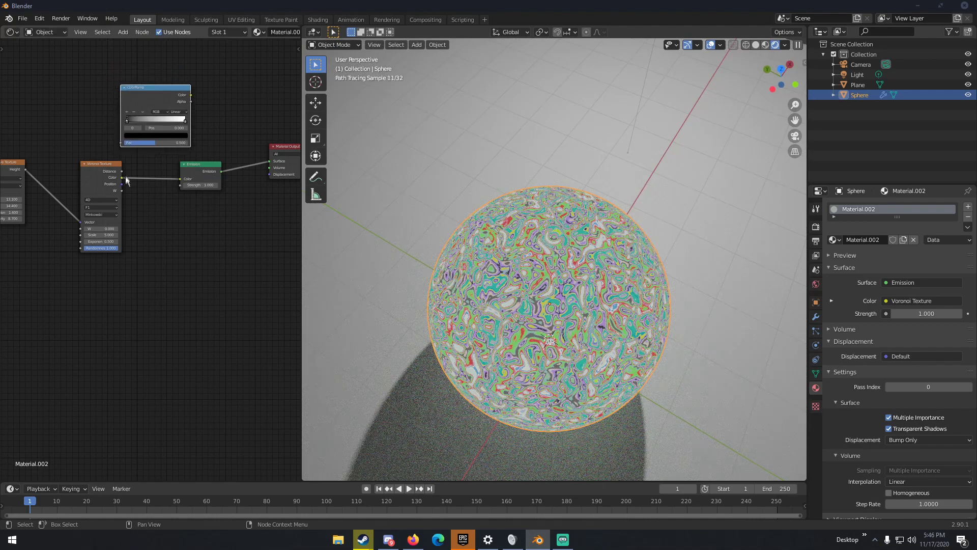
left_click_drag(121, 177, 121, 143)
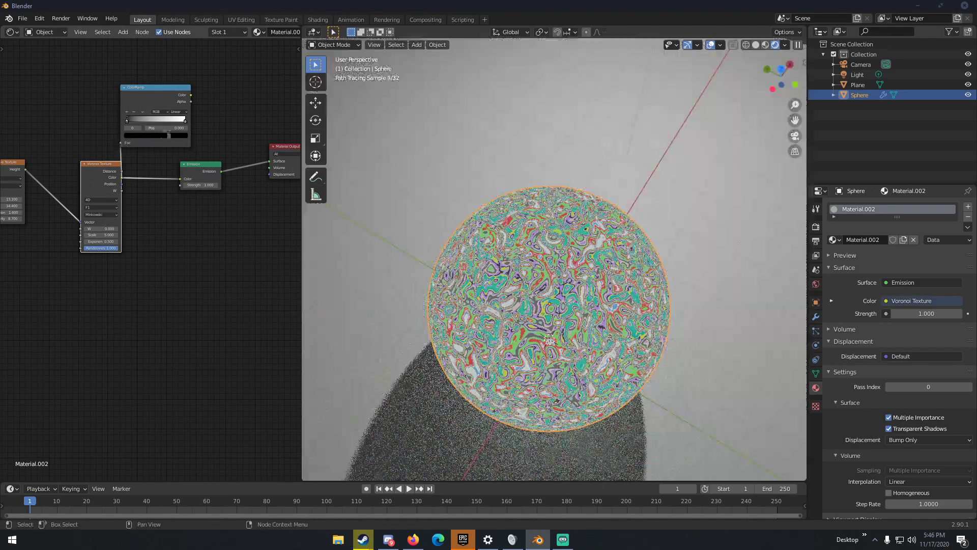
left_click_drag(192, 96, 182, 178)
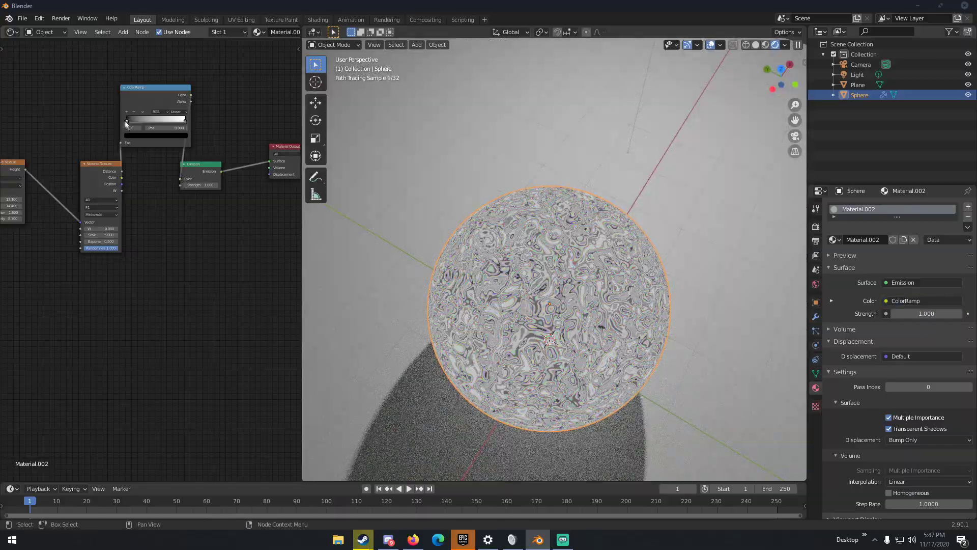
- Try moving the ColorRamp's black stop inward and return it to the start of the gradient
left_click_drag(127, 123, 147, 123)
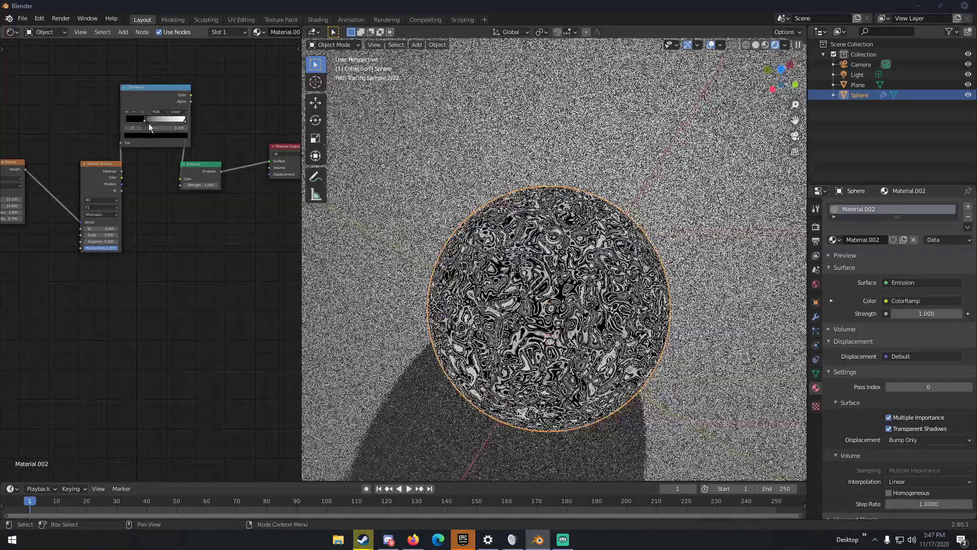
left_click(184, 121)
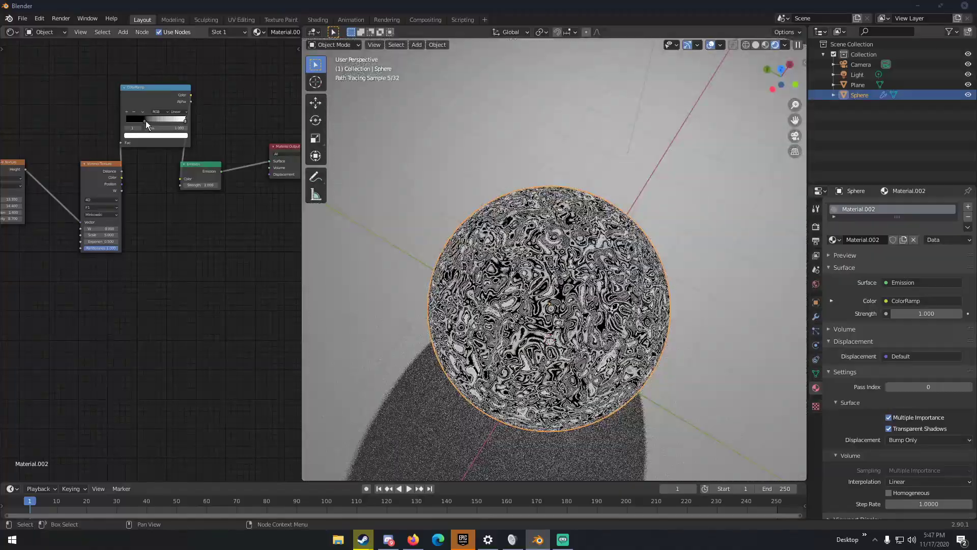
left_click_drag(145, 122, 119, 123)
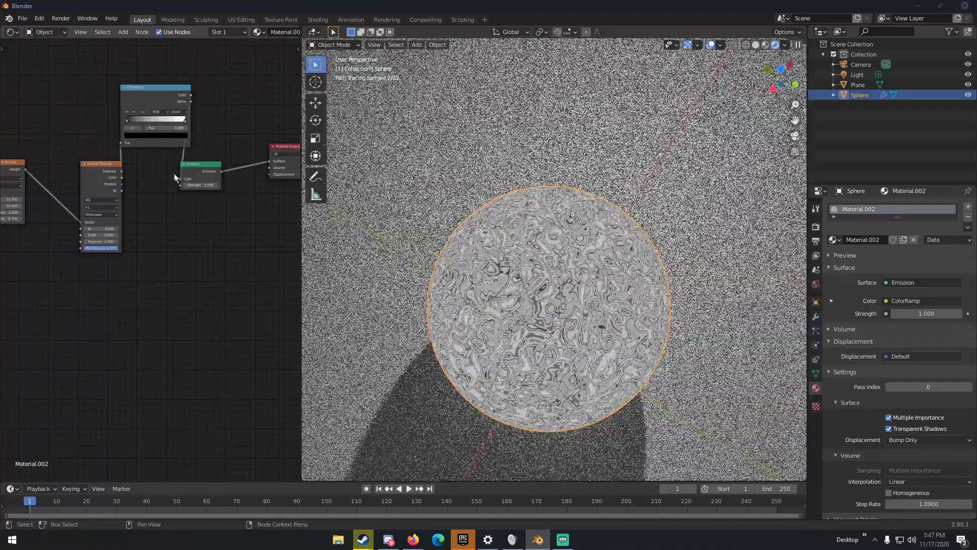
- Unlink the ColorRamp from the Emission shader and add a Diffuse BSDF below it
left_click_drag(179, 180, 168, 194)
key("shift+a")
left_click(168, 194)
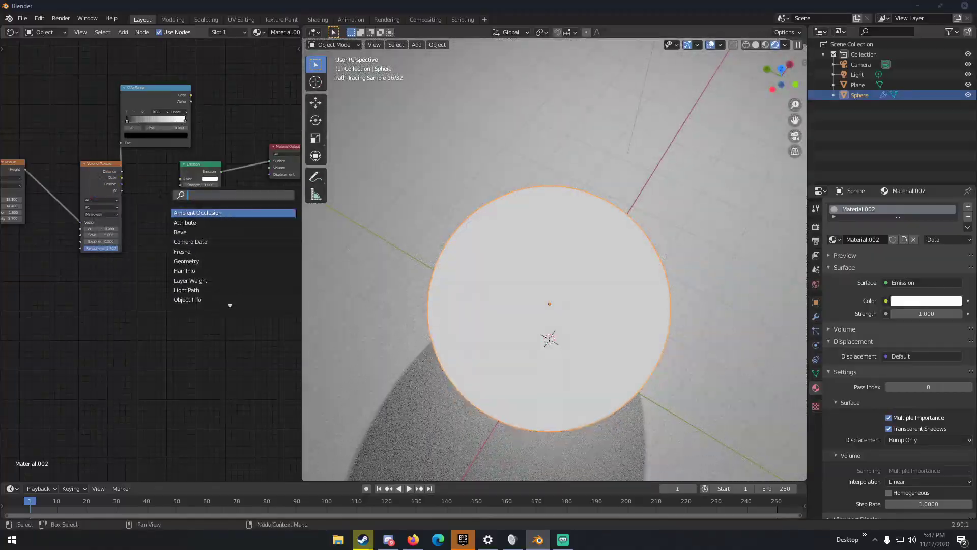
type("diffu")
key("Return")
left_click(170, 203)
- Insert a Mix Shader between the Emission shader and Material Output, and link the Diffuse BSDF to its second Shader input
key("shift+a")
left_click(170, 203)
type("mix")
key("Return")
left_click(262, 170)
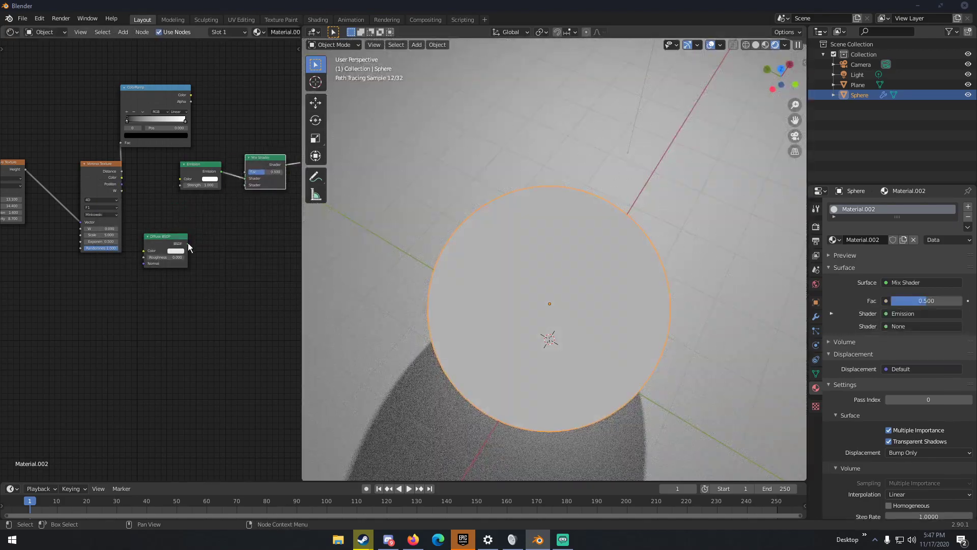
left_click_drag(234, 201, 245, 185)
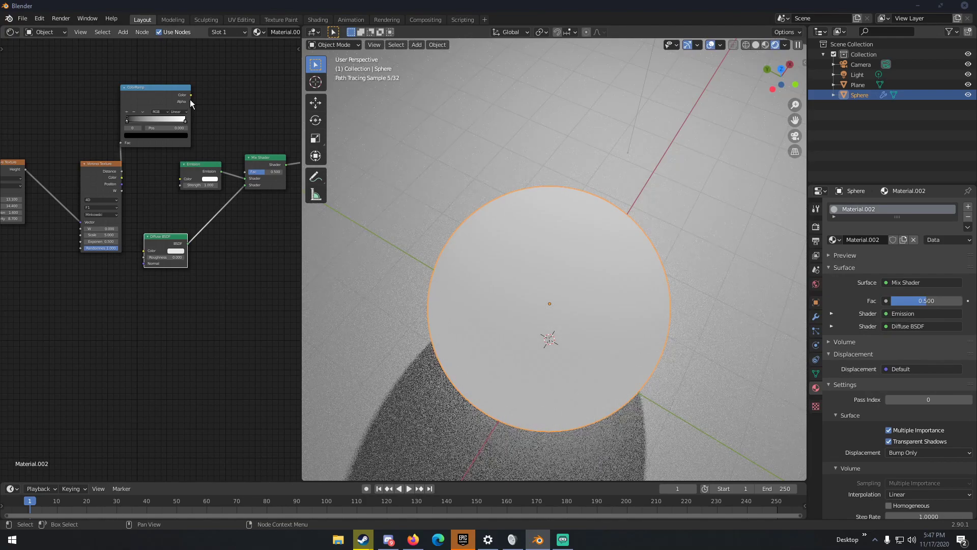
- Link the ColorRamp's Color output to the Mix Shader's Fac, and the Voronoi Color output to the Emission Color
left_click_drag(191, 93, 243, 171)
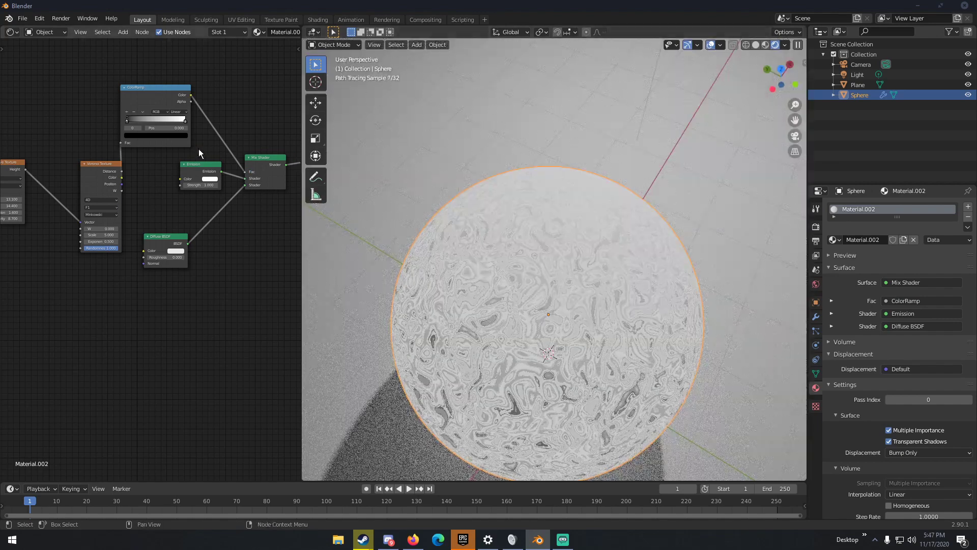
middle_click_drag(198, 149, 213, 148)
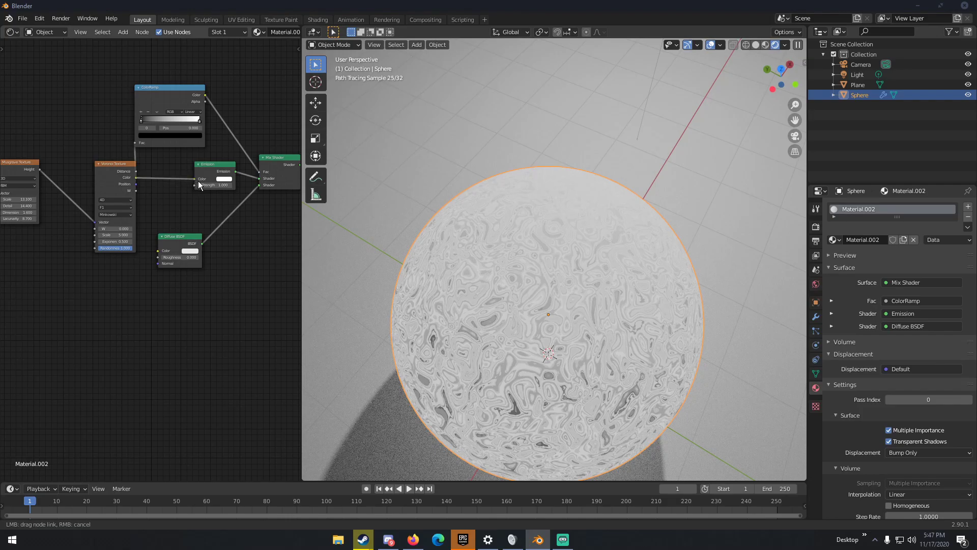
left_click_drag(197, 181, 195, 180)
middle_click_drag(462, 247, 578, 239)
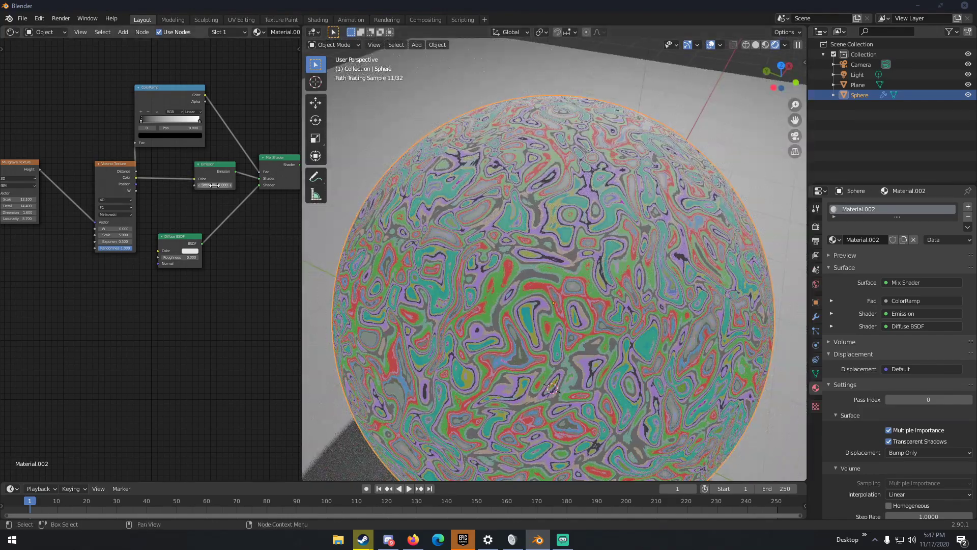
- Move the ColorRamp's black and white stops close together near the far end of the gradient, leaving most of the ramp black
left_click_drag(142, 121, 166, 122)
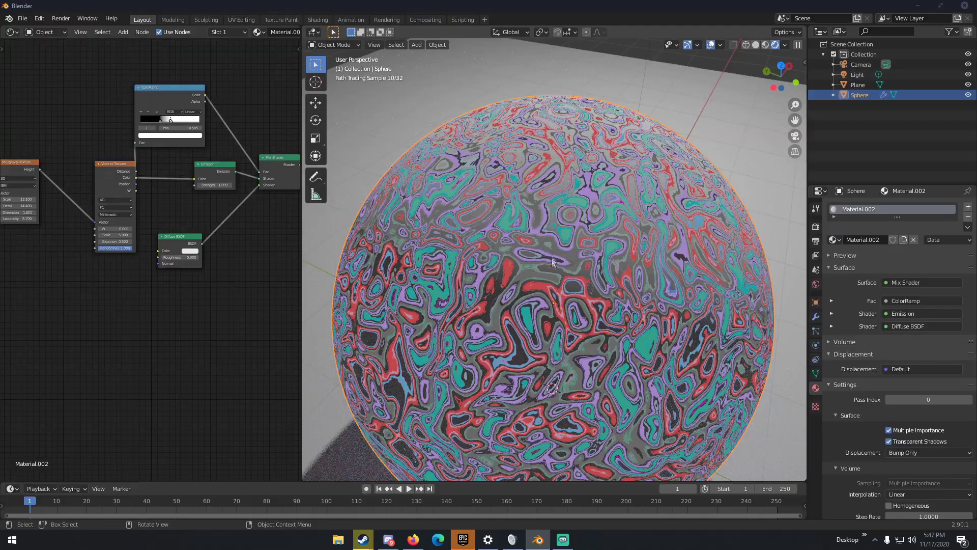
left_click_drag(170, 122, 200, 124)
scroll(470, 209, "down", 3)
middle_click_drag(471, 208, 507, 191)
scroll(219, 217, "down", 2)
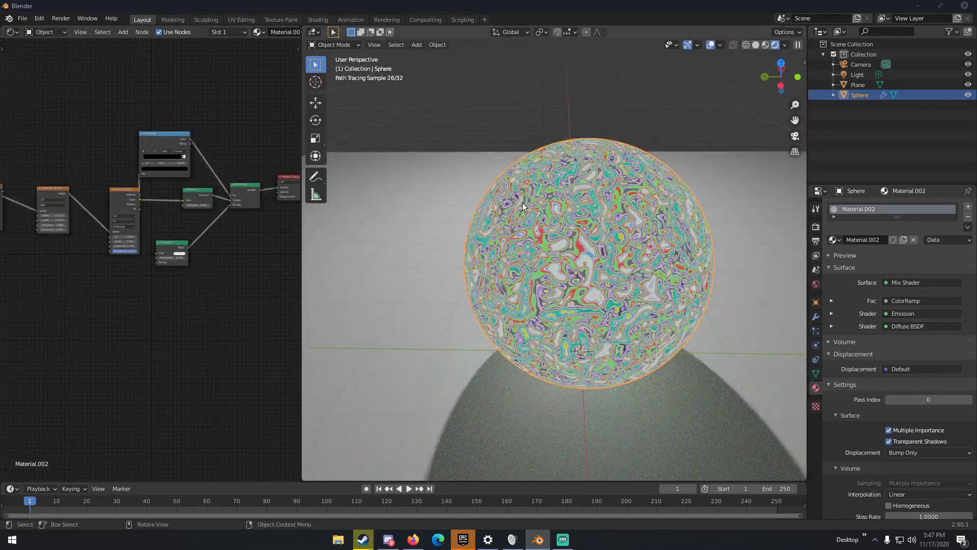
scroll(522, 203, "down", 5)
middle_click_drag(522, 203, 615, 219)
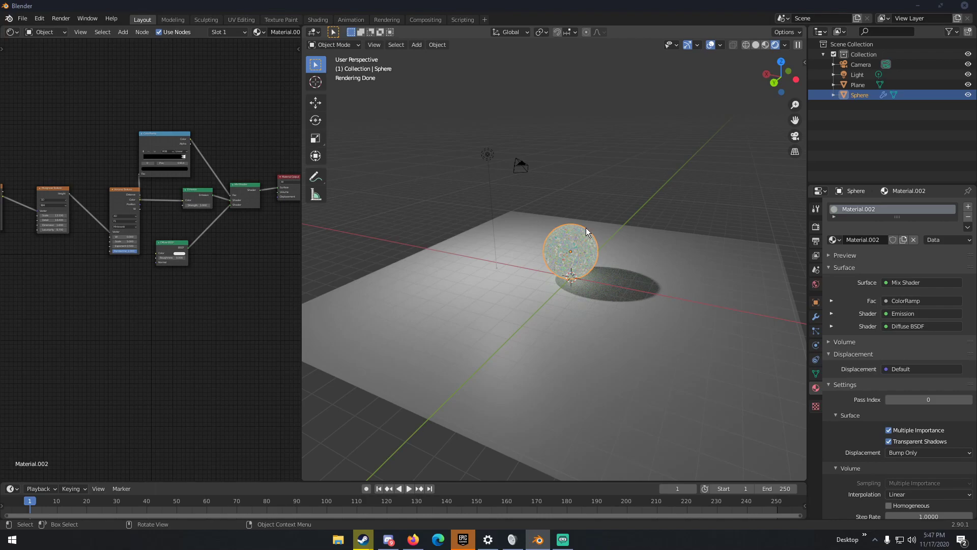
scroll(586, 227, "up", 3)
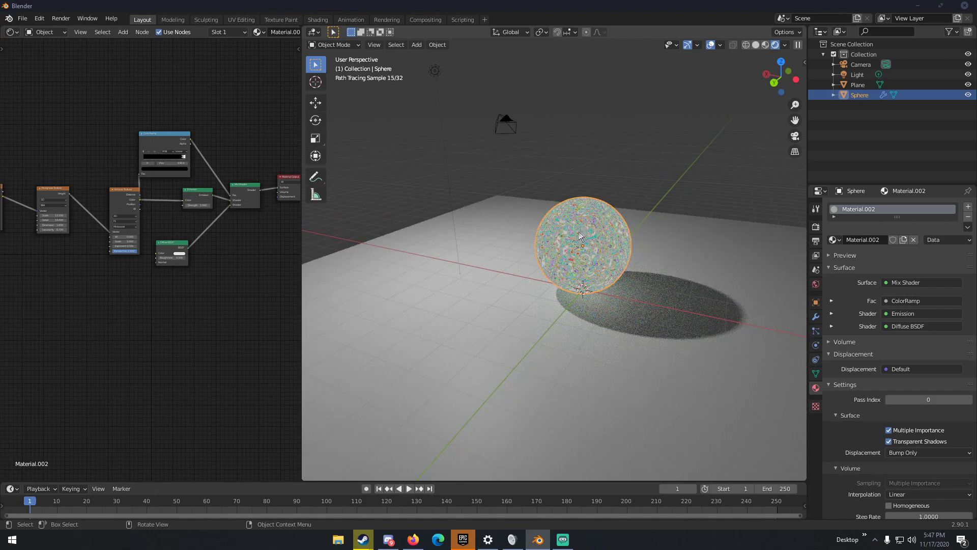
scroll(239, 288, "down", 2)
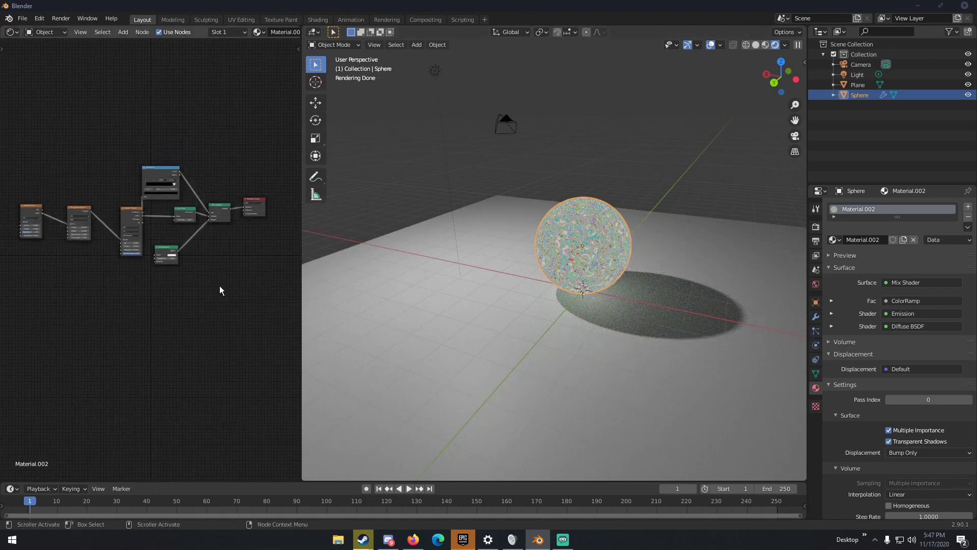